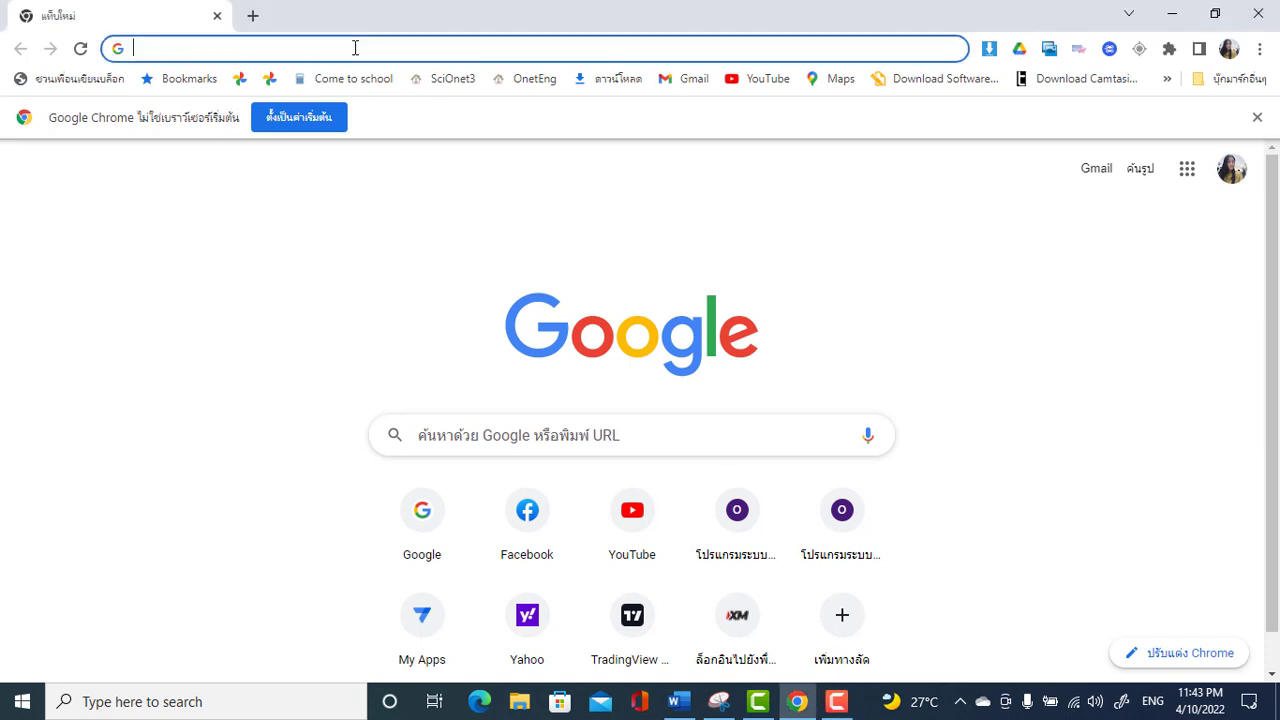
Go to appsheet.com and open the SDQFORM app's editor from My Apps
type("appsheet.com")
key("Return")
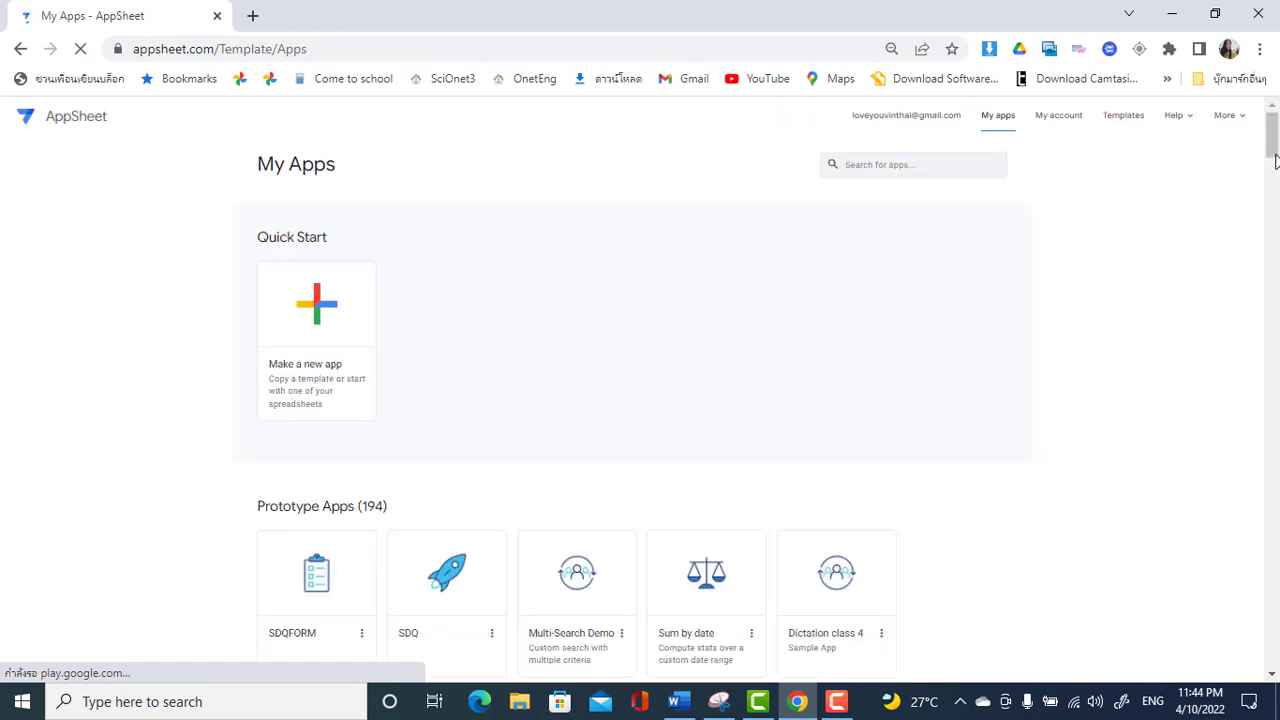
left_click_drag(1272, 150, 1272, 160)
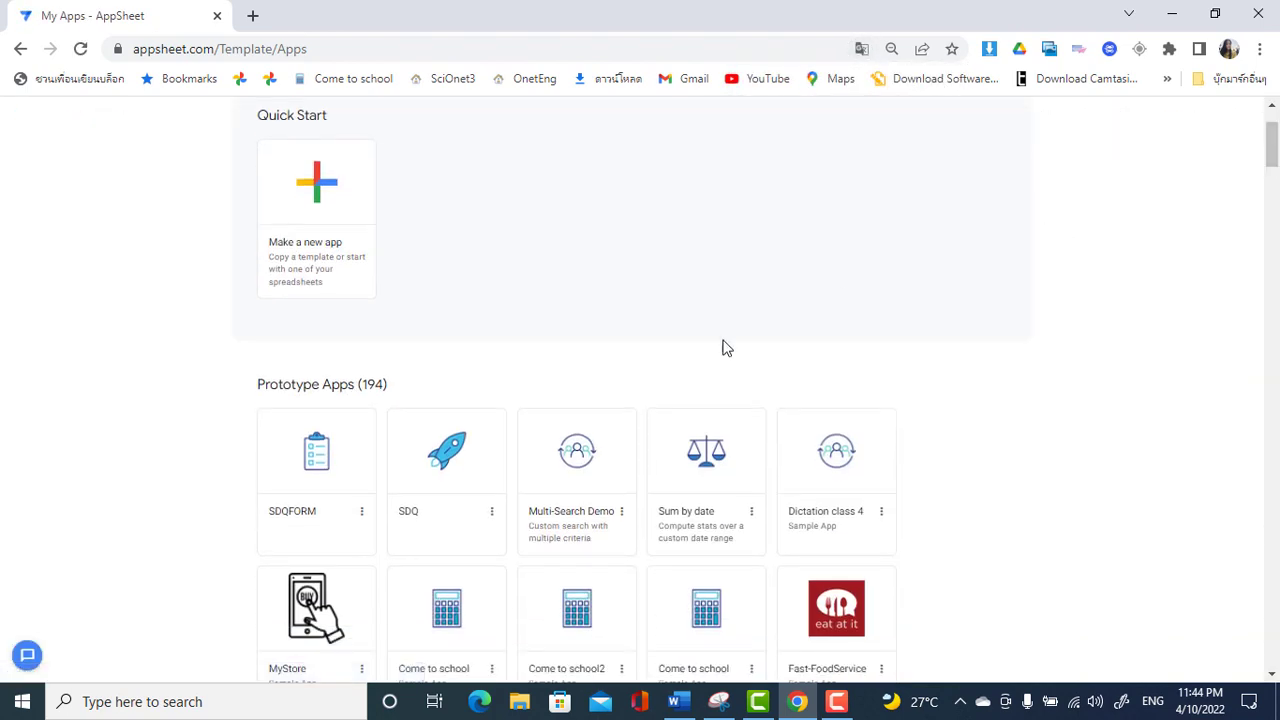
left_click(322, 466)
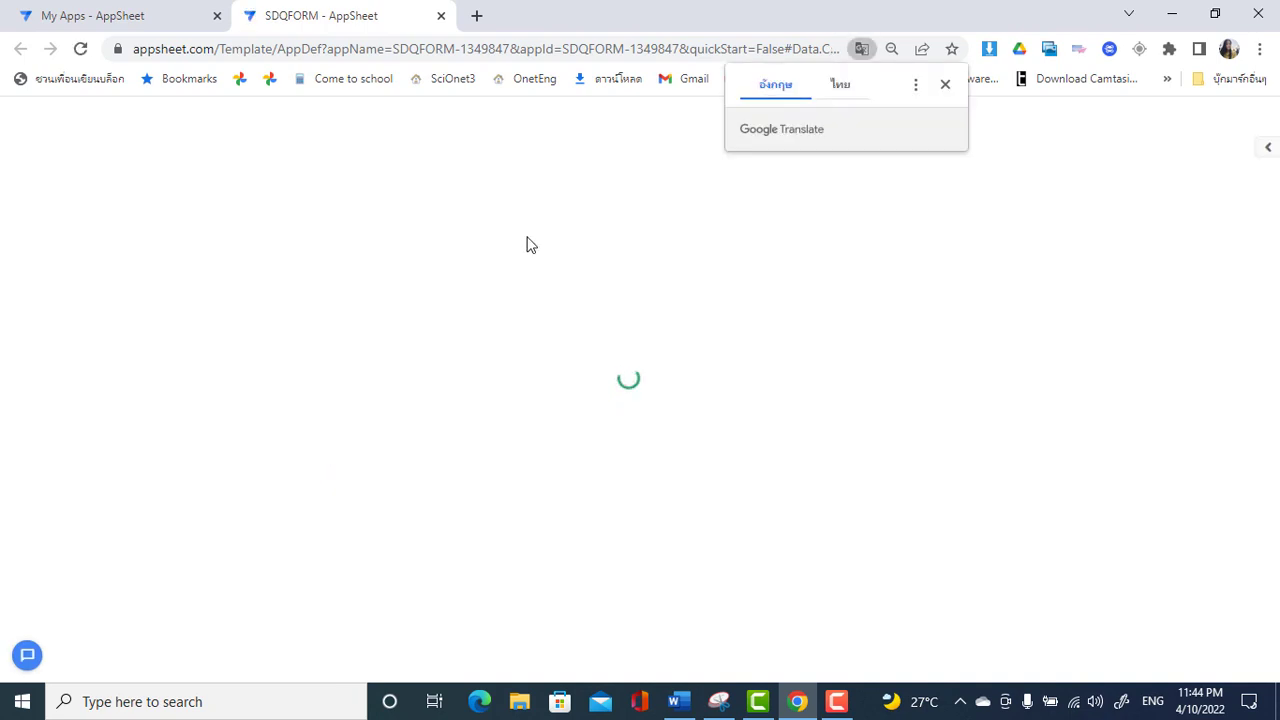
Dismiss the translation prompt and browse the questionnaire entry form preview, including the ชื่อ name list
left_click(946, 85)
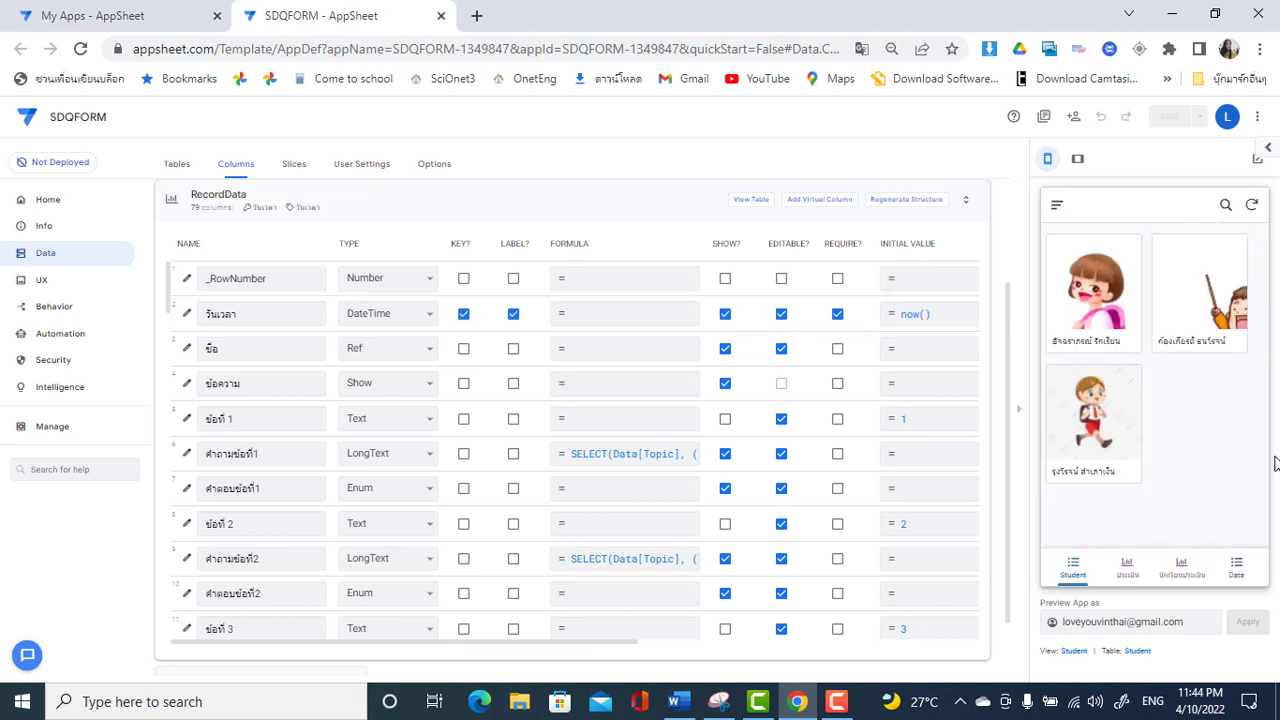
left_click(1184, 563)
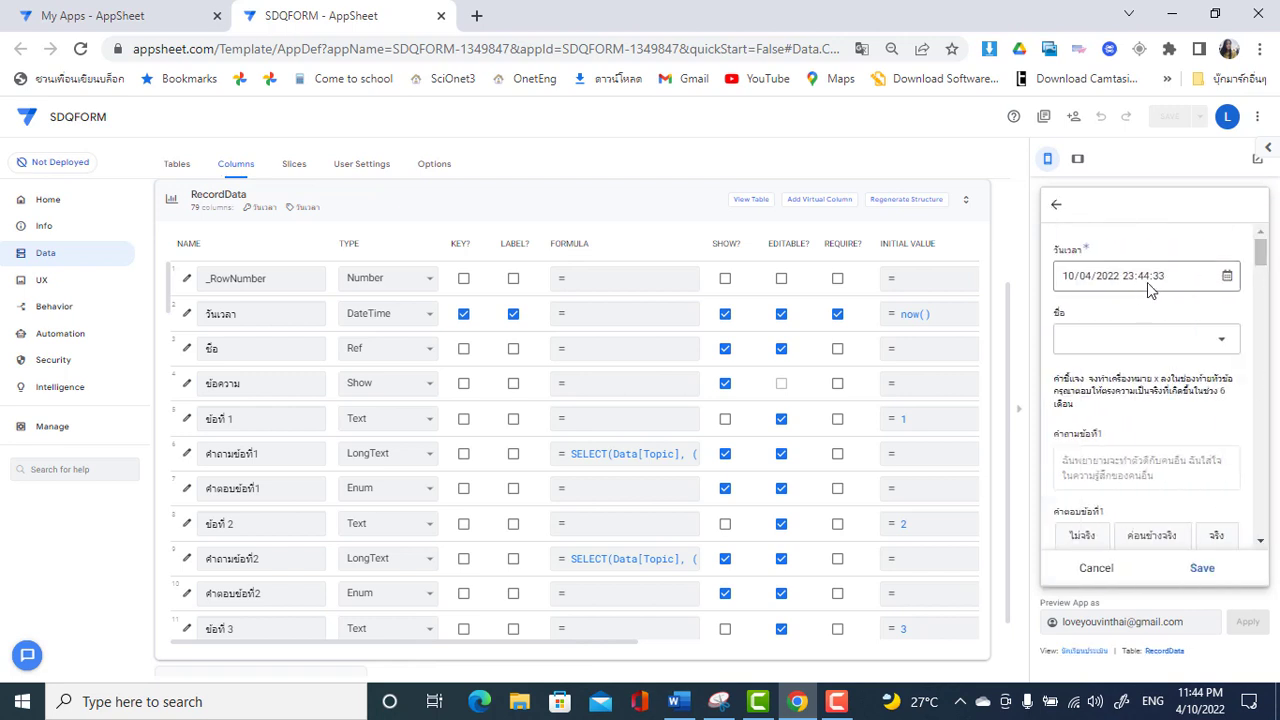
left_click(1224, 342)
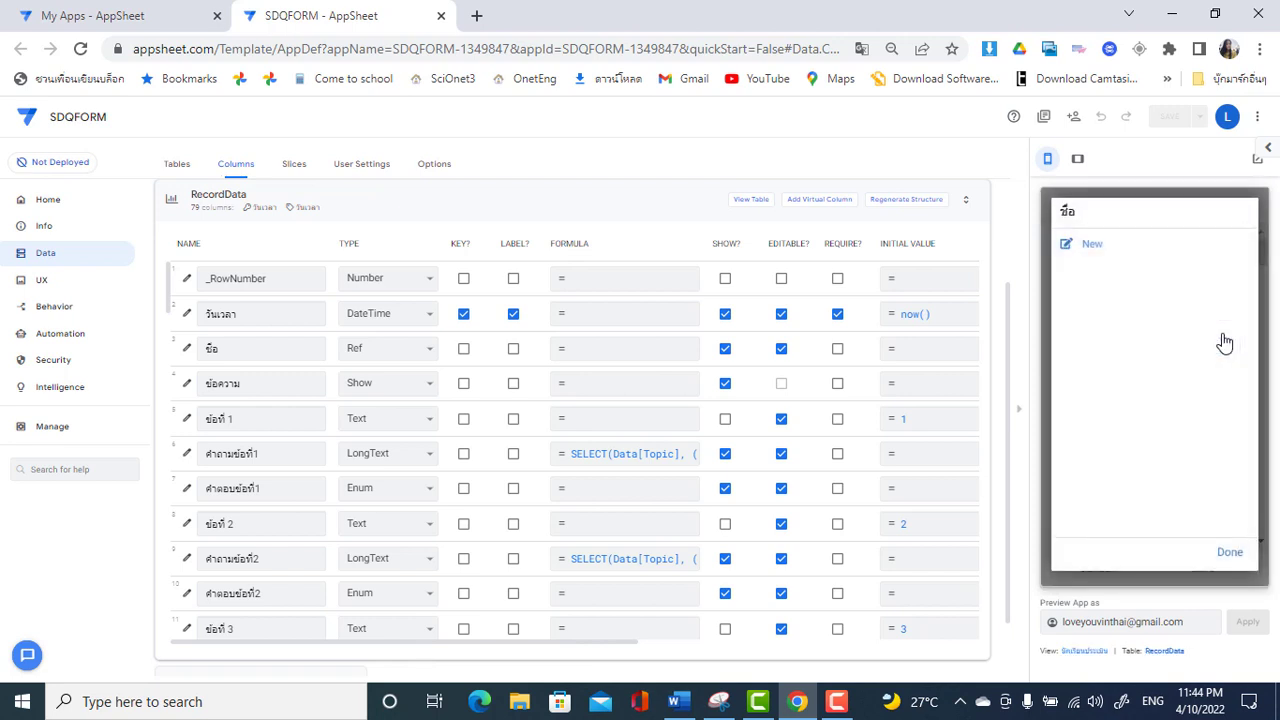
left_click(1229, 550)
left_click_drag(1260, 258, 1258, 540)
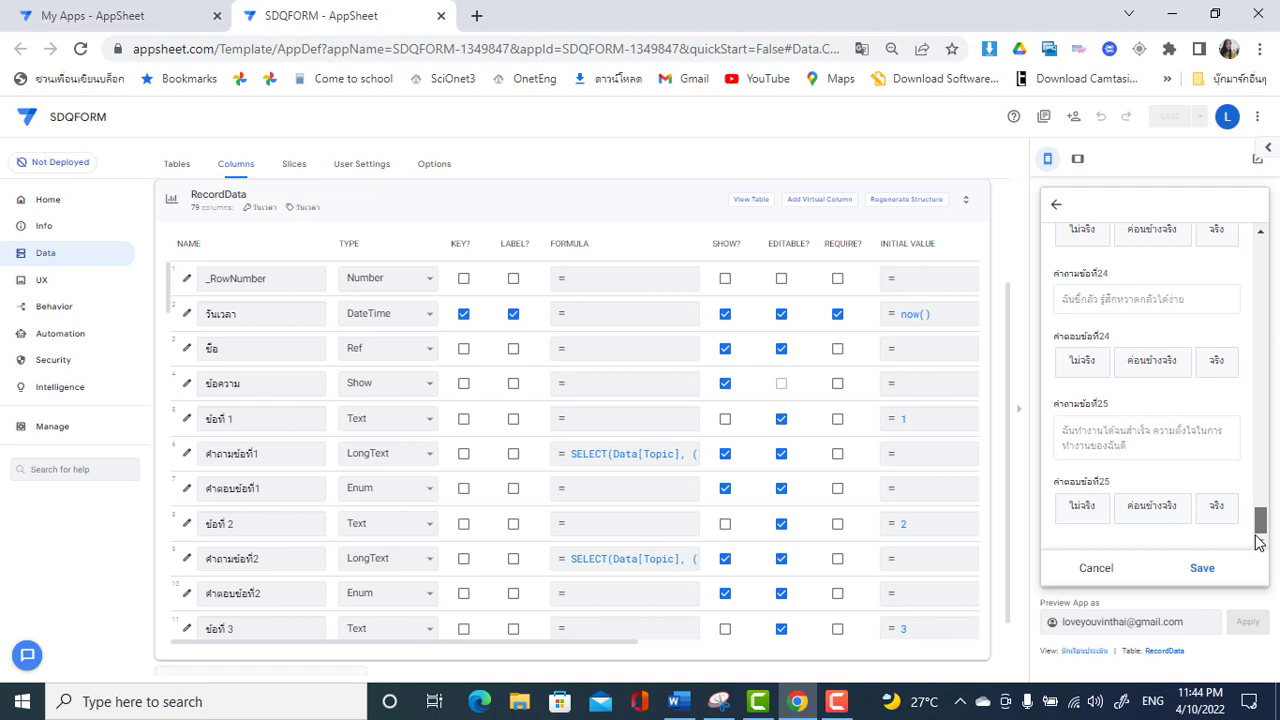
left_click_drag(1258, 535, 1262, 252)
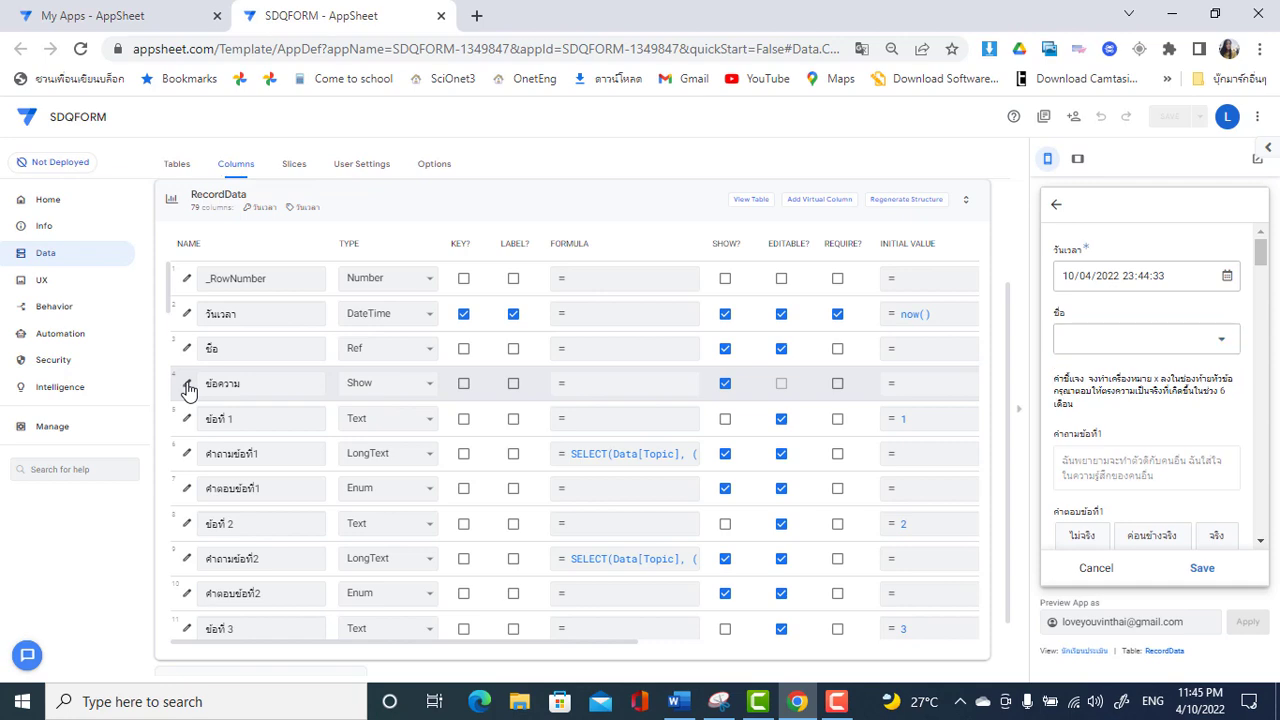
Set the ข้อความ column's category to Section_Header
left_click(187, 388)
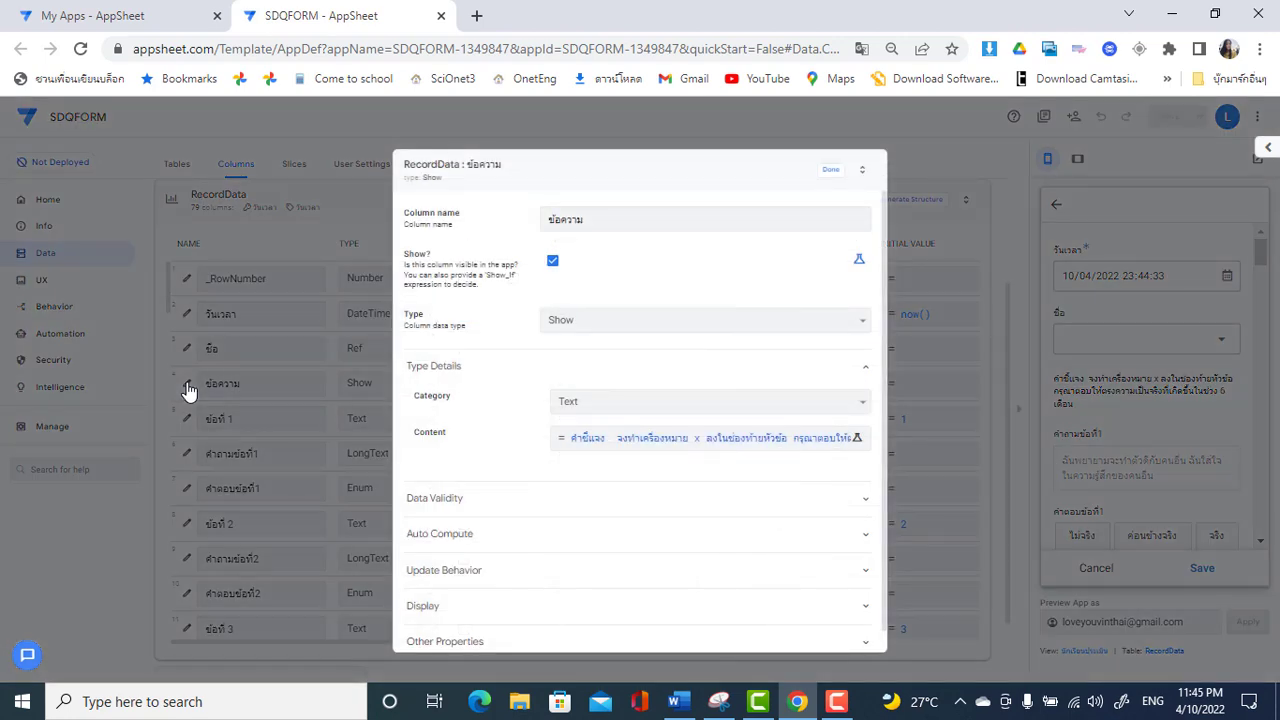
left_click(790, 403)
left_click(727, 438)
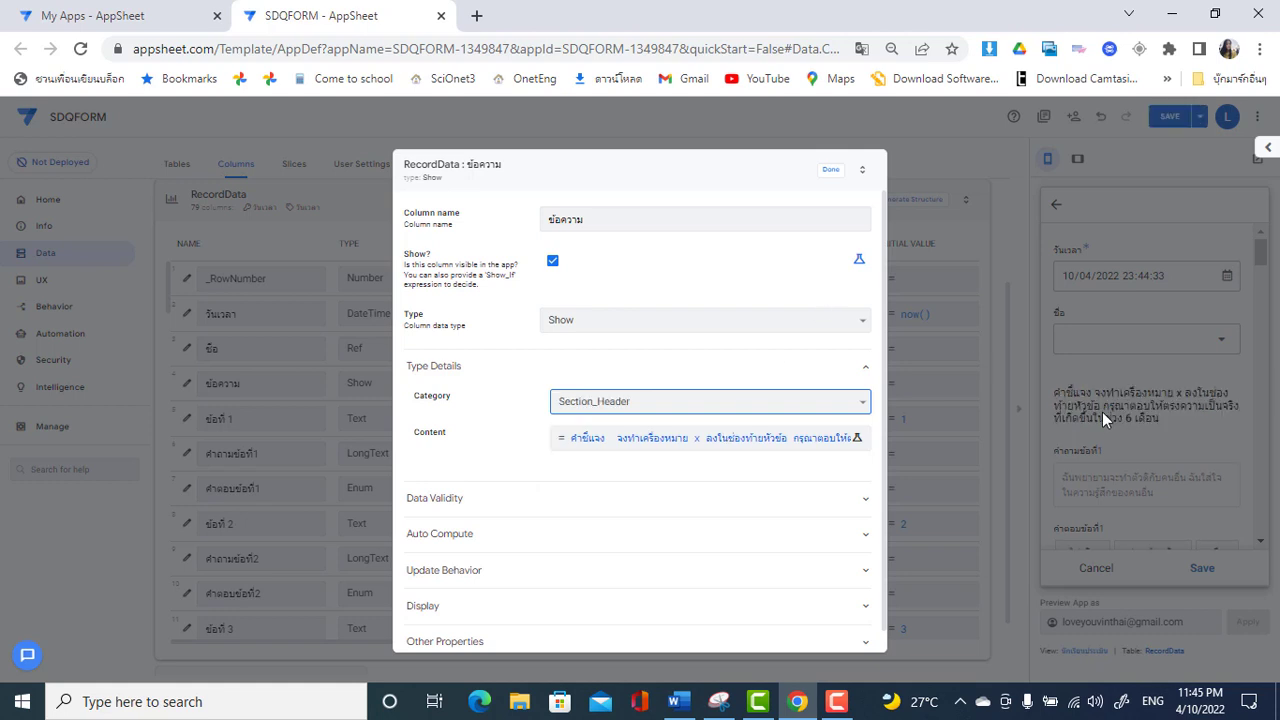
Trim its Content to 'คำชี้แจง : กรุณาตอบให้ตรงความเป็นจริงที่เกิดขึ้นในช่วง 6 เดือน', dropping the marking directions
left_click(730, 448)
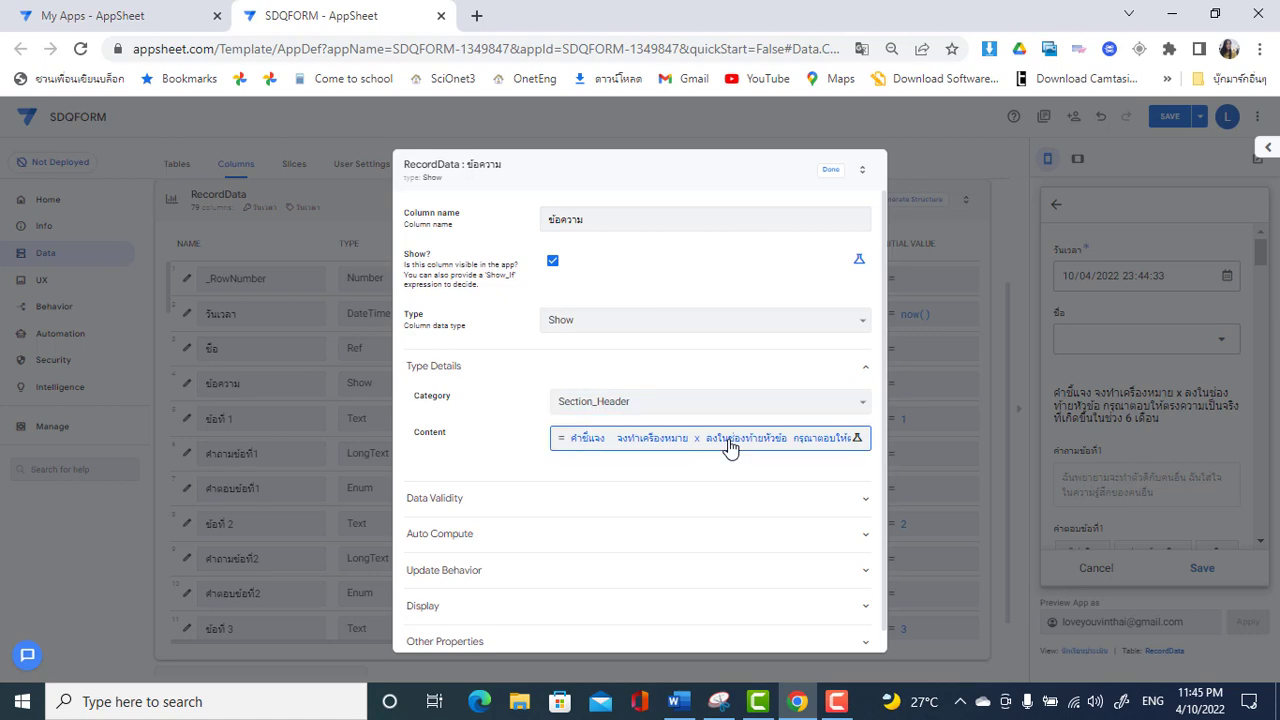
left_click(730, 448)
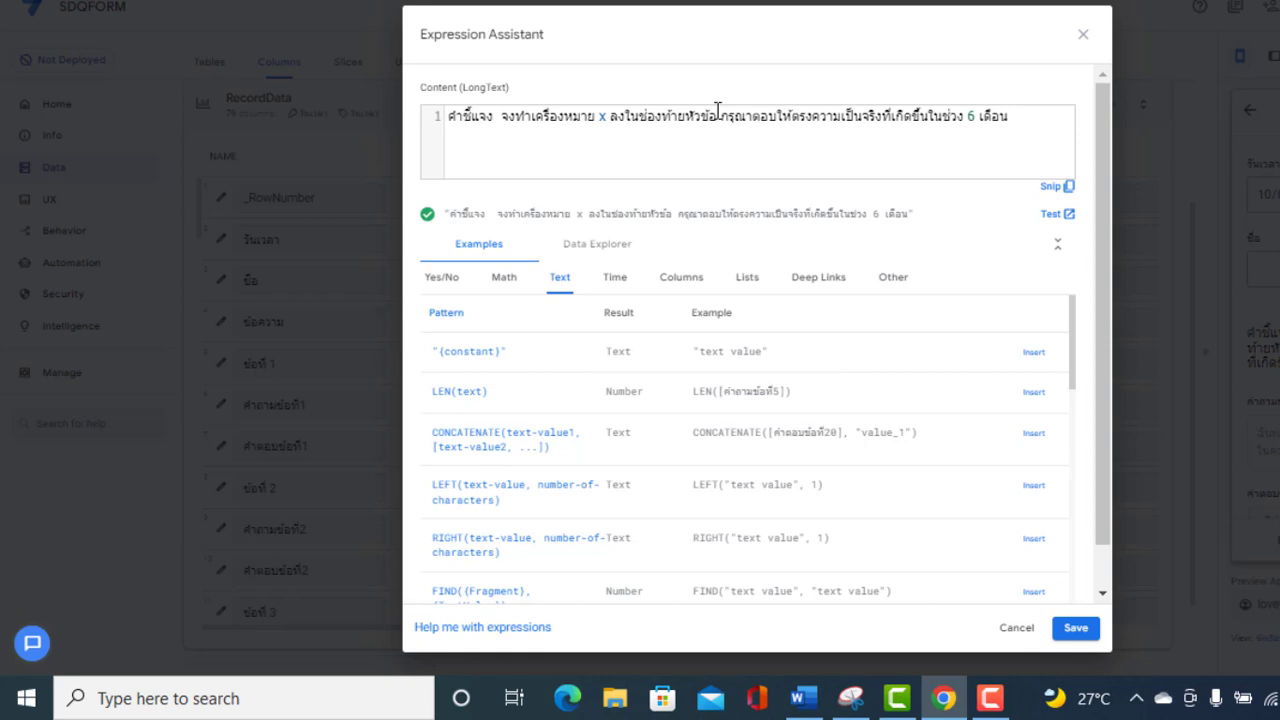
left_click(717, 109)
key("BackSpace")
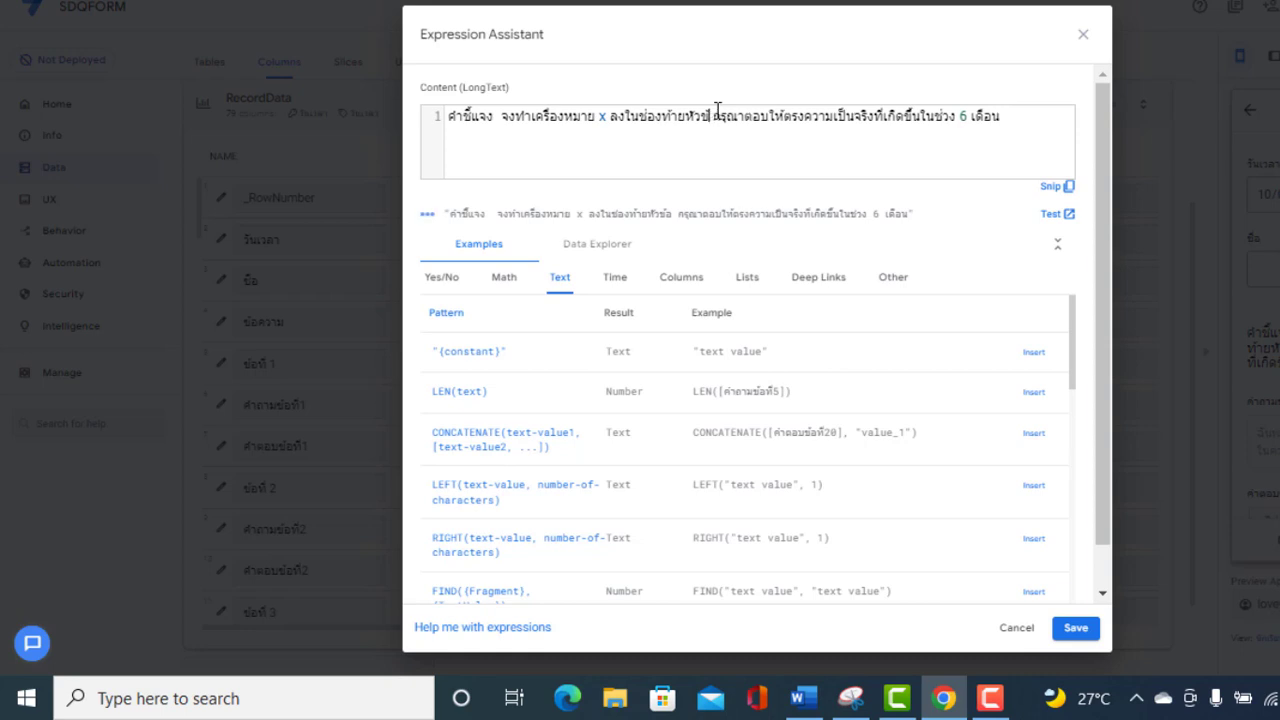
key("BackSpace")
key("BackSpace")
key("BackSpace")
key("BackSpace")
key("BackSpace")
key("BackSpace")
key("BackSpace")
key("BackSpace")
key("BackSpace")
key("BackSpace")
key("BackSpace")
key("BackSpace")
key("BackSpace")
key("BackSpace")
key("BackSpace")
key("BackSpace")
key("BackSpace")
key("BackSpace")
key("BackSpace")
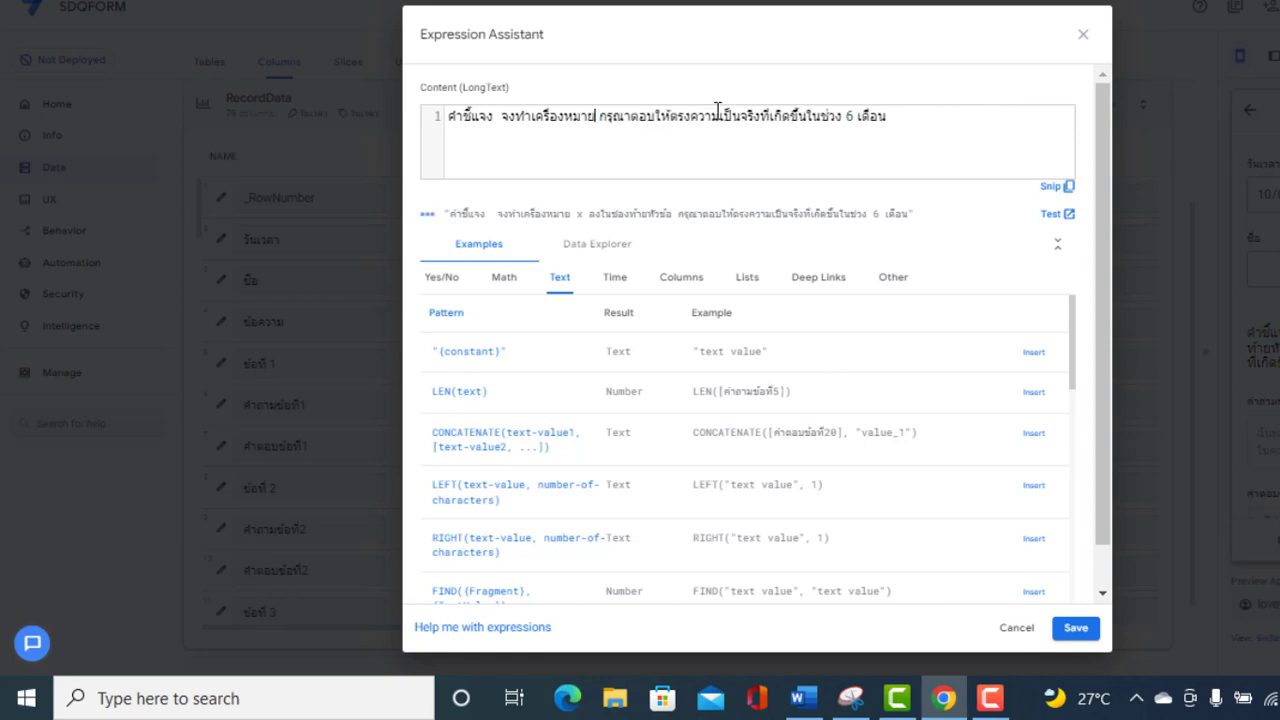
key("BackSpace")
key("BackSpace")
key("BackSpace")
key("BackSpace")
key("BackSpace")
key("BackSpace")
key("BackSpace")
key("BackSpace")
key("BackSpace")
key("BackSpace")
key("BackSpace")
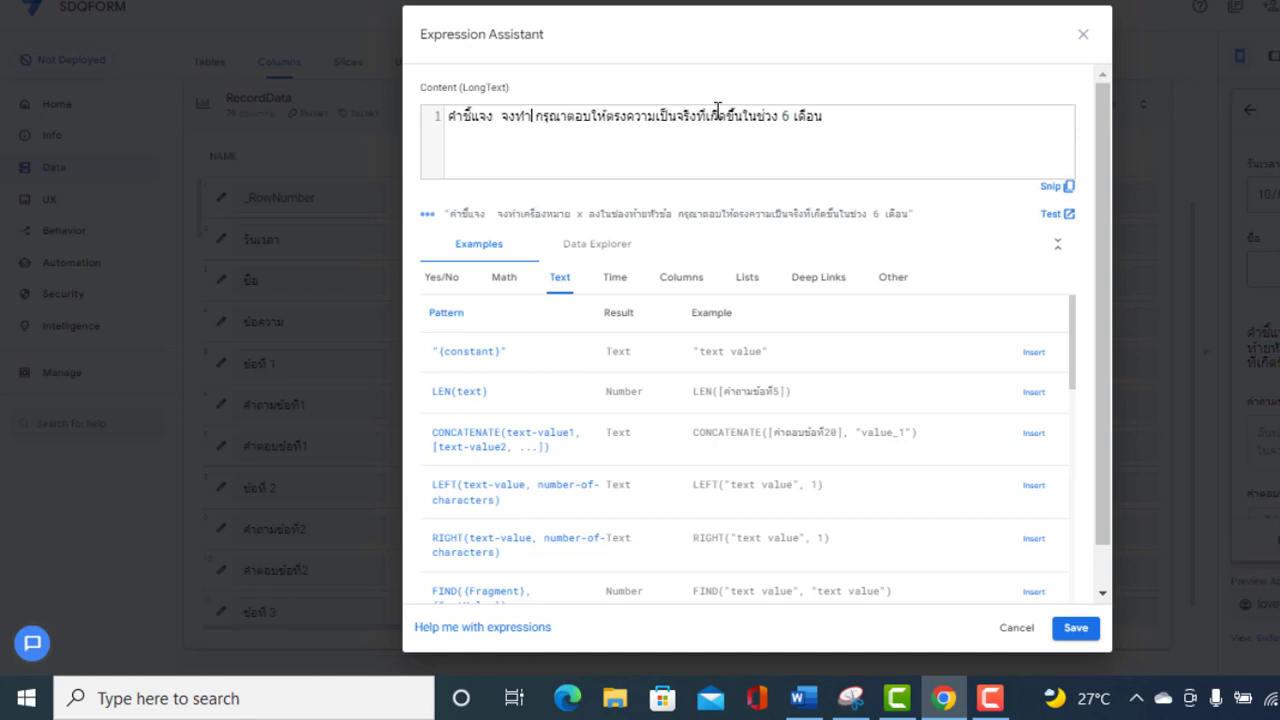
key("BackSpace")
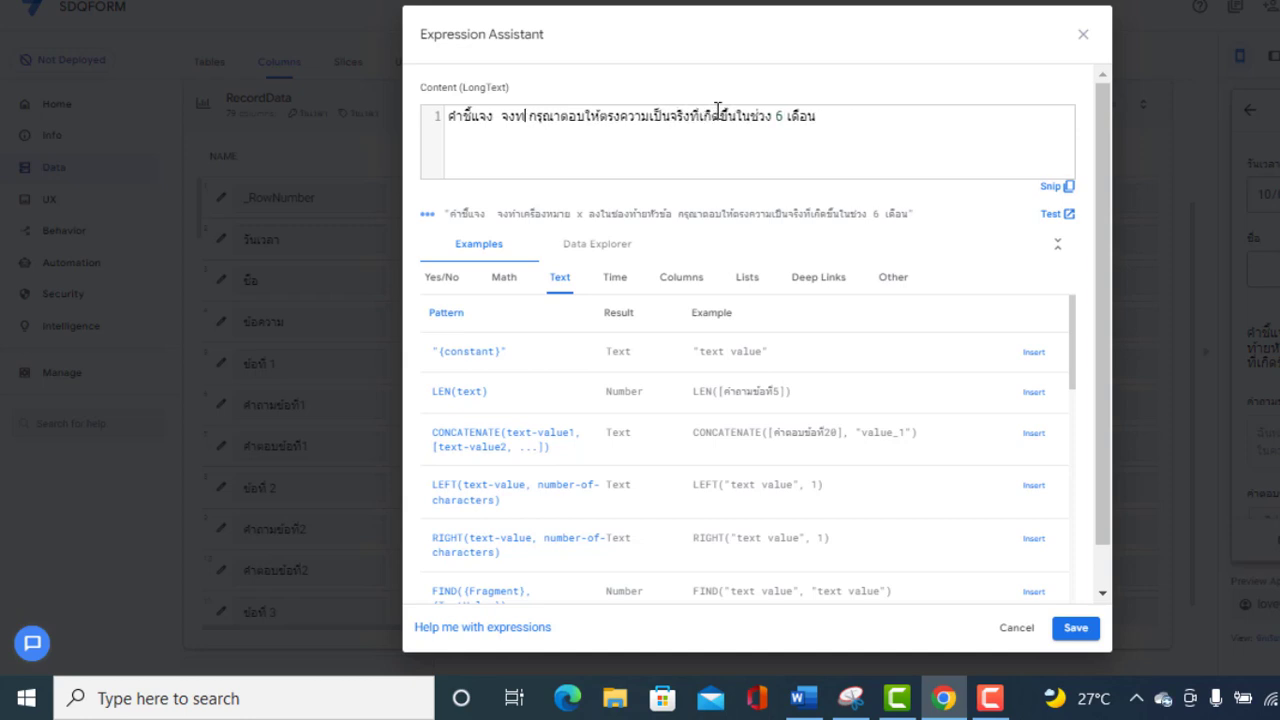
key("BackSpace")
key("BackSpace")
key("BackSpace")
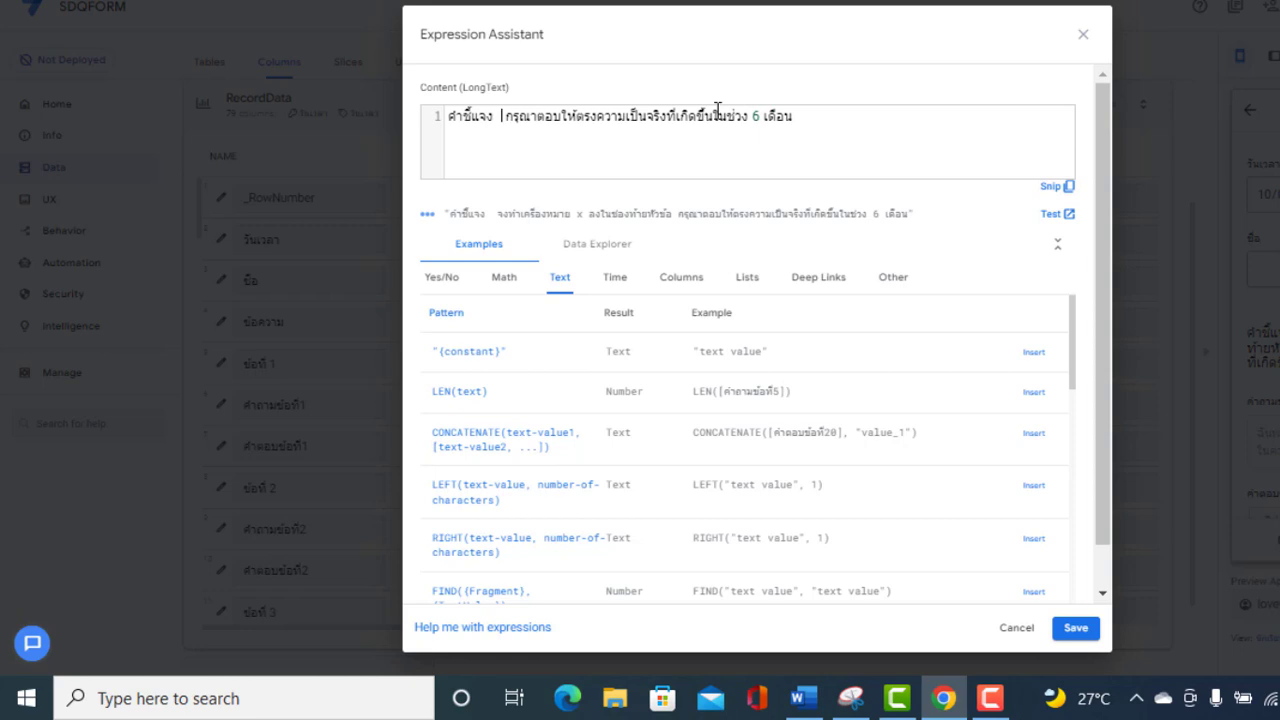
key("BackSpace")
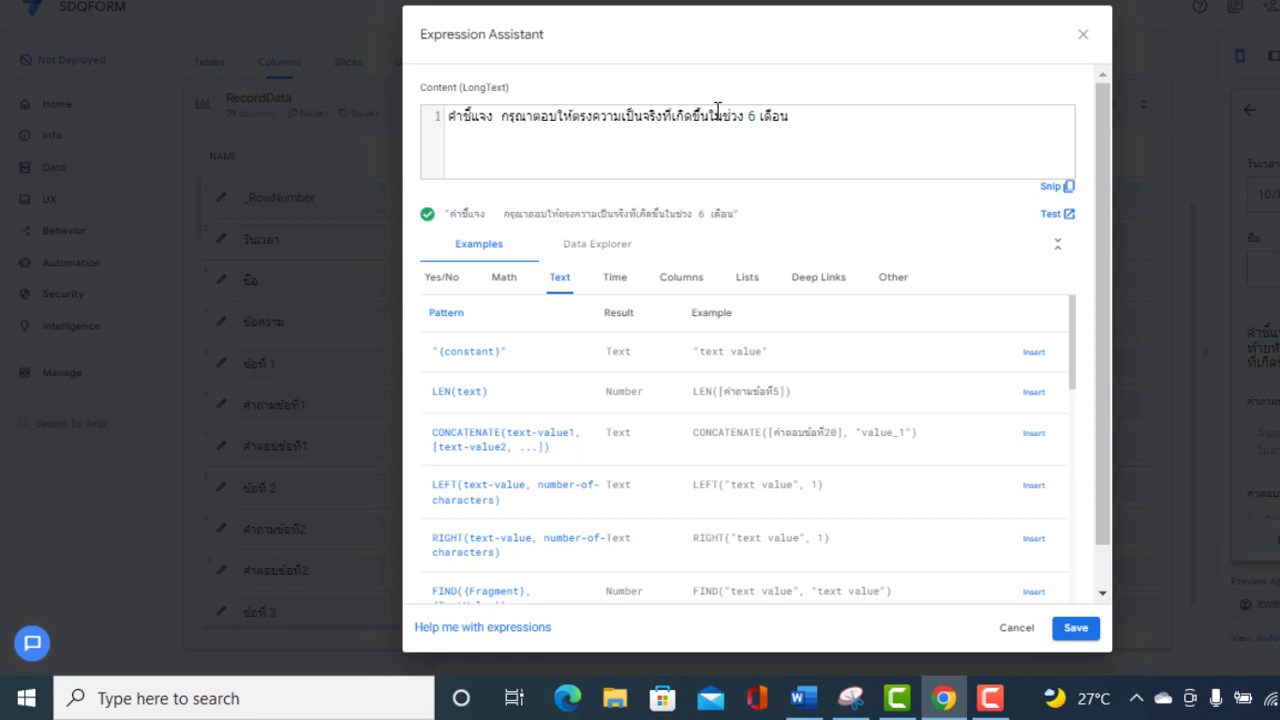
type(":")
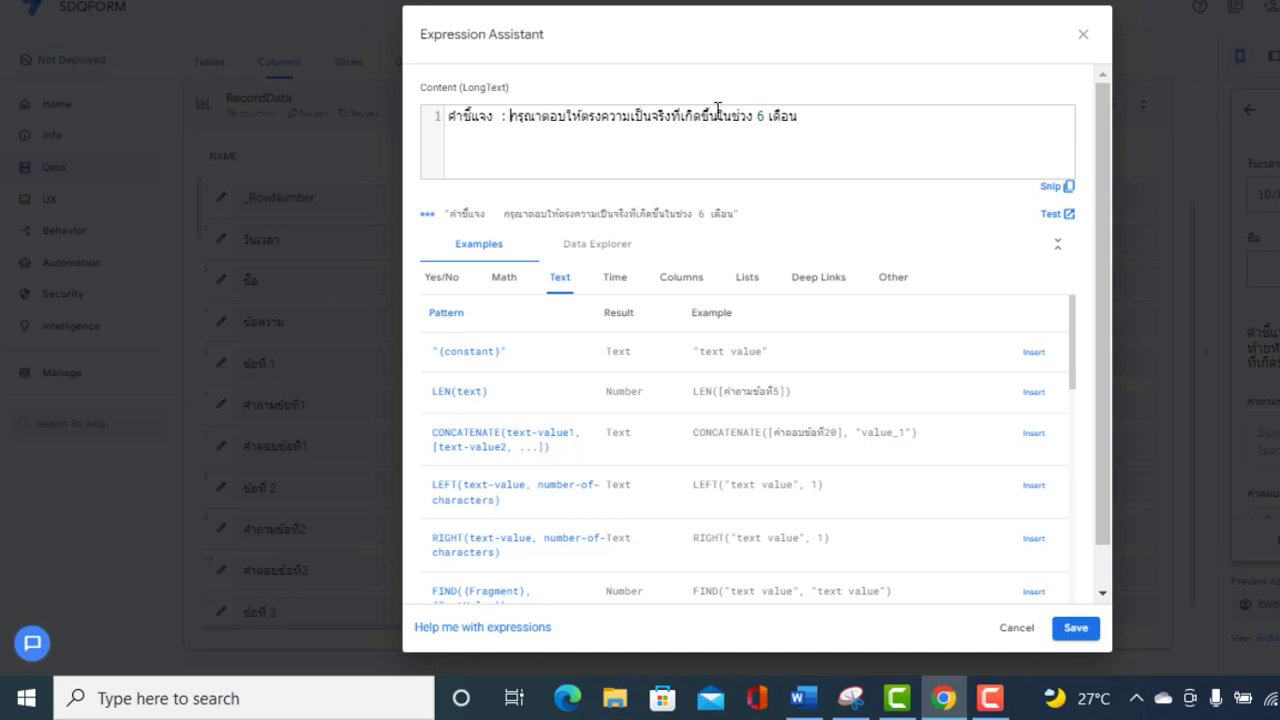
left_click(1076, 632)
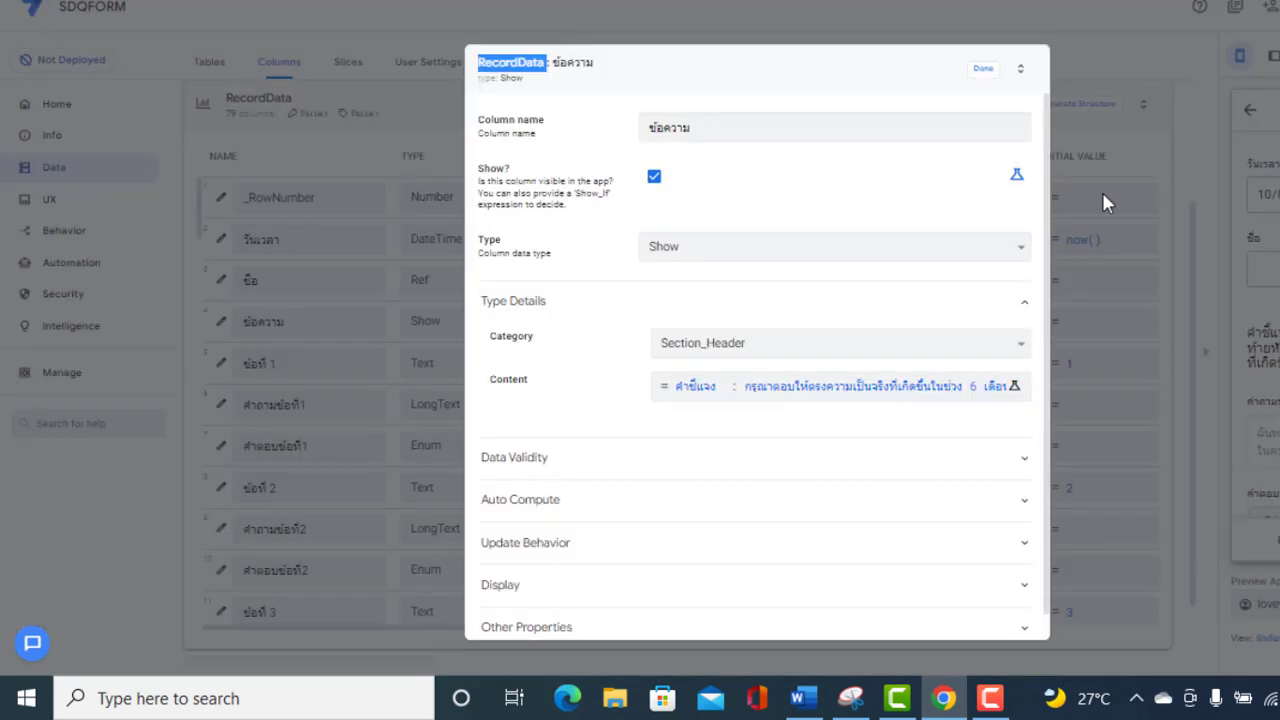
Close the column settings, save the app and scroll through the preview form
left_click(983, 70)
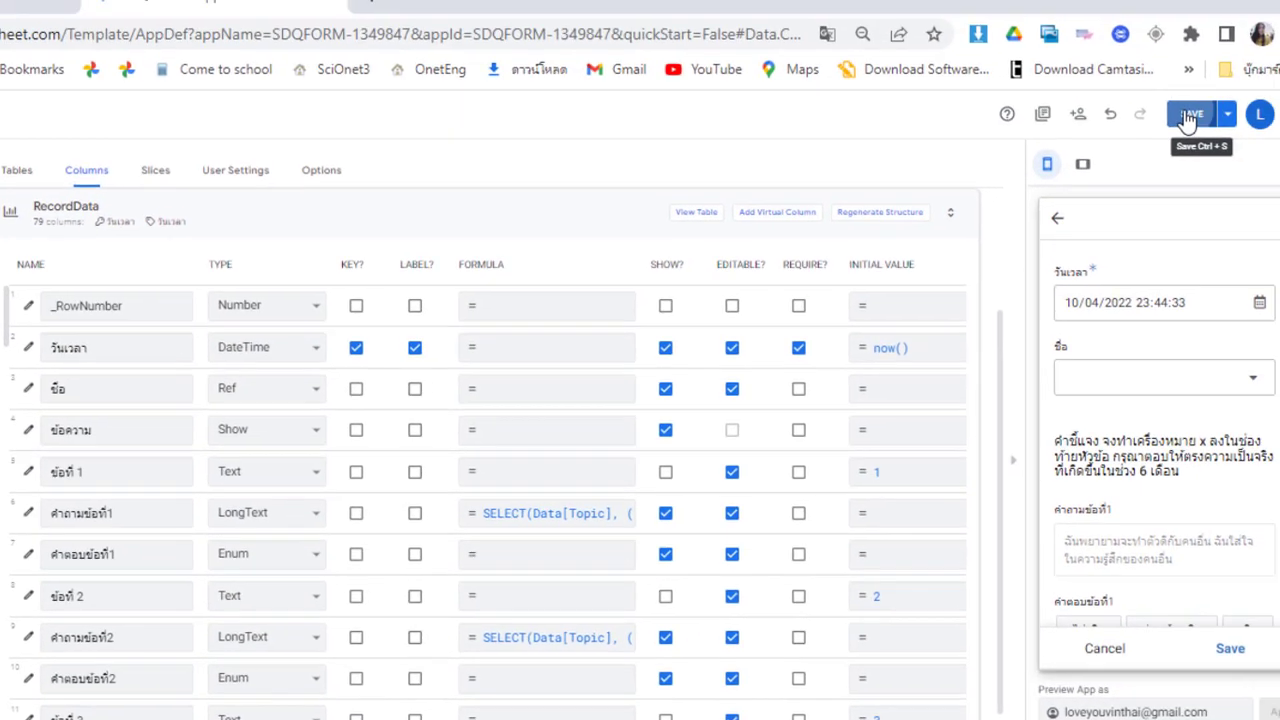
left_click(1279, 17)
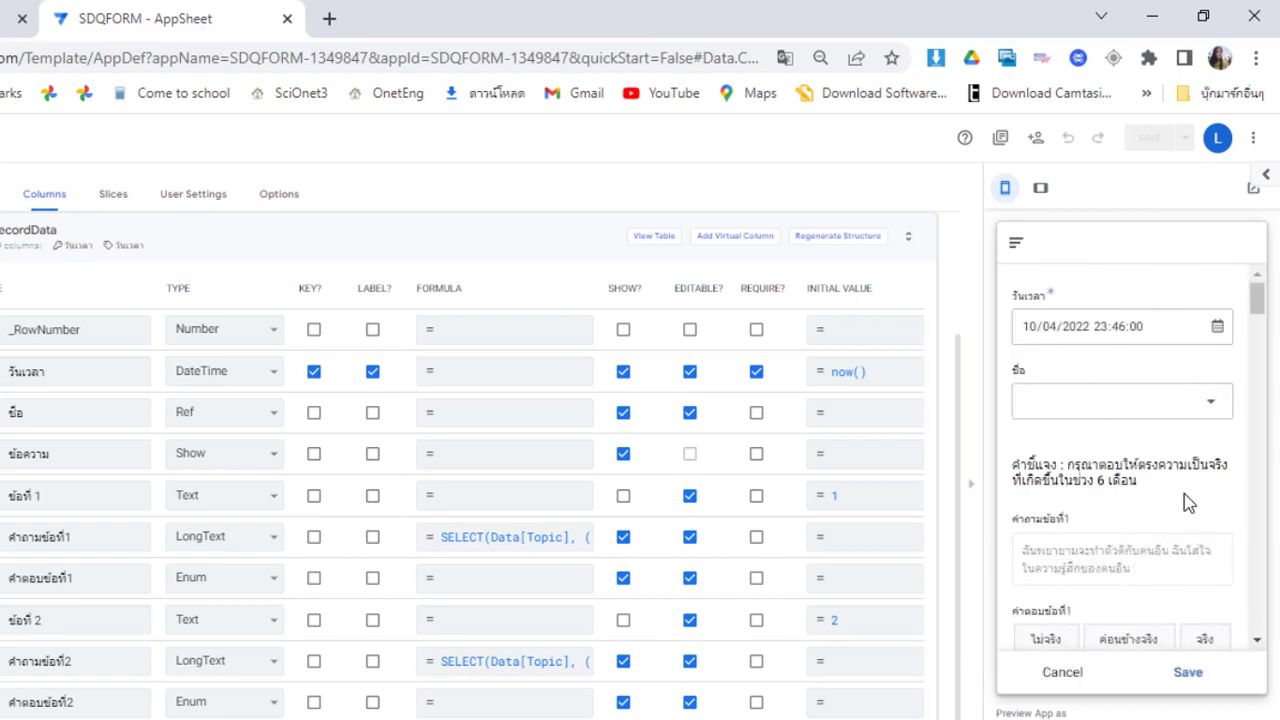
scroll(1256, 545, "down", 3)
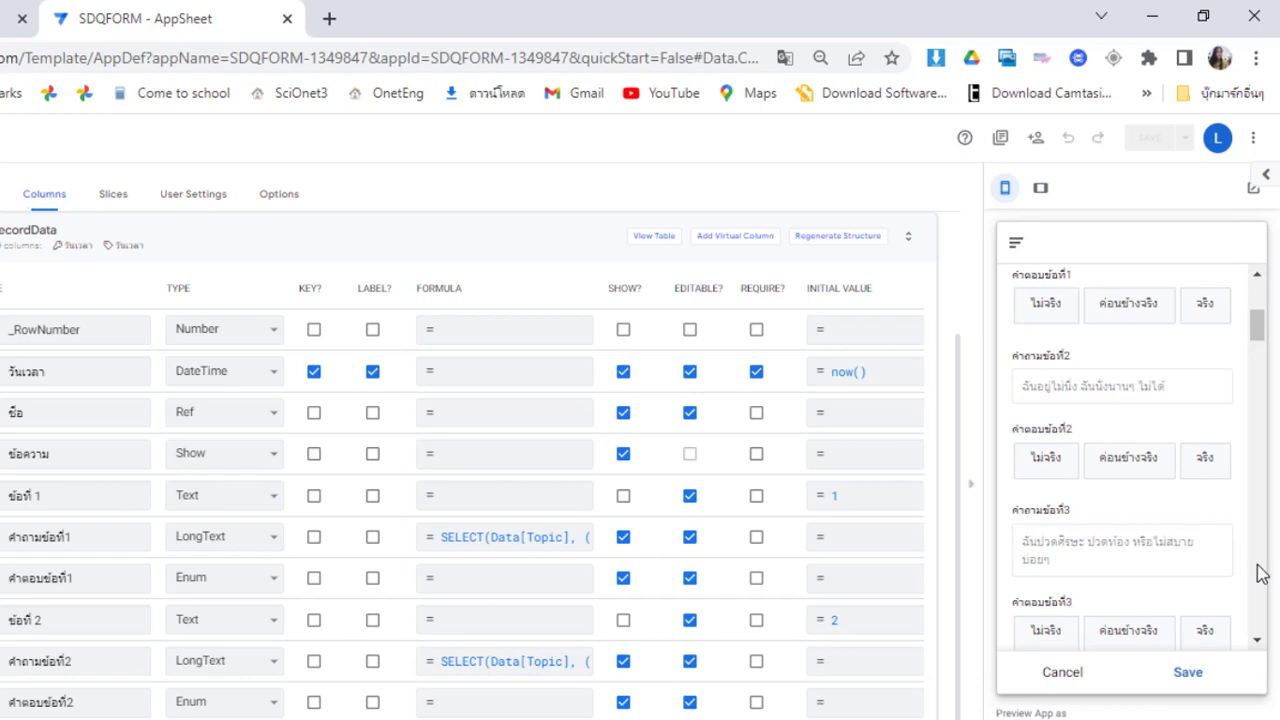
scroll(1260, 572, "down", 6)
scroll(1260, 572, "down", 20)
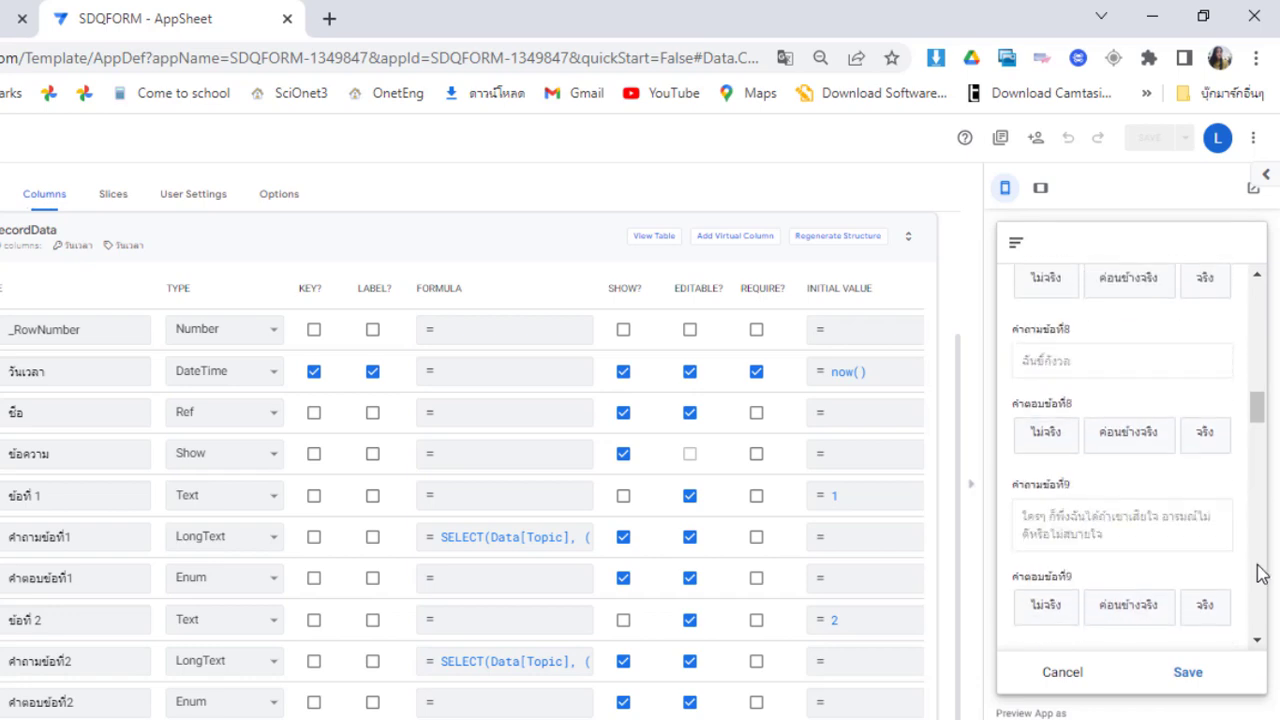
scroll(1268, 612, "down", 3)
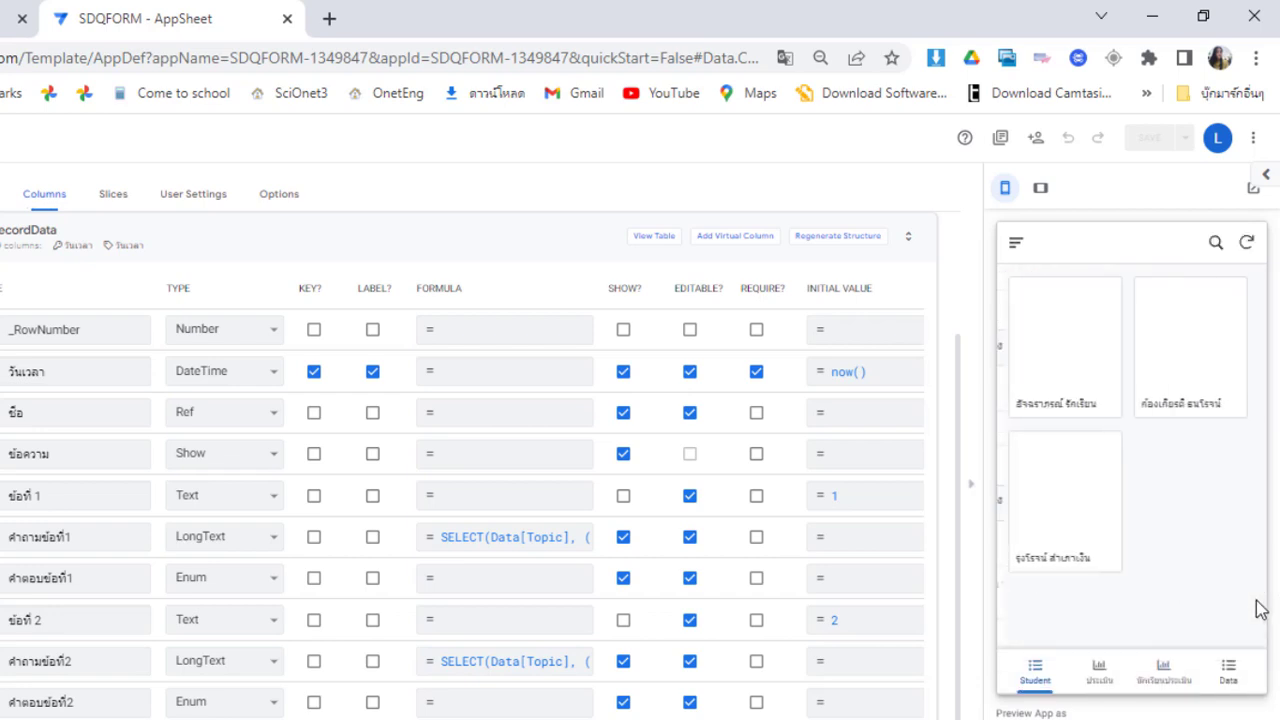
In the preview sign-in form, set status to นักเรียน, pick the first student and go to the password field
left_click(1099, 684)
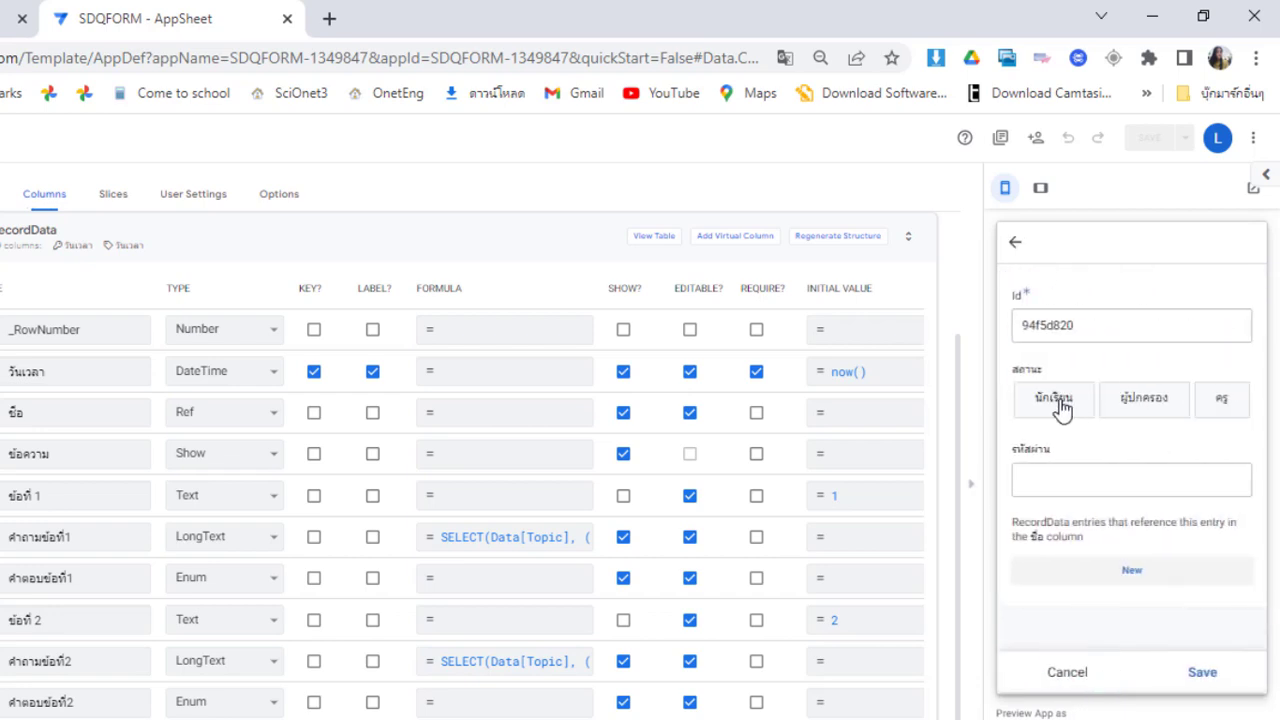
left_click(1058, 402)
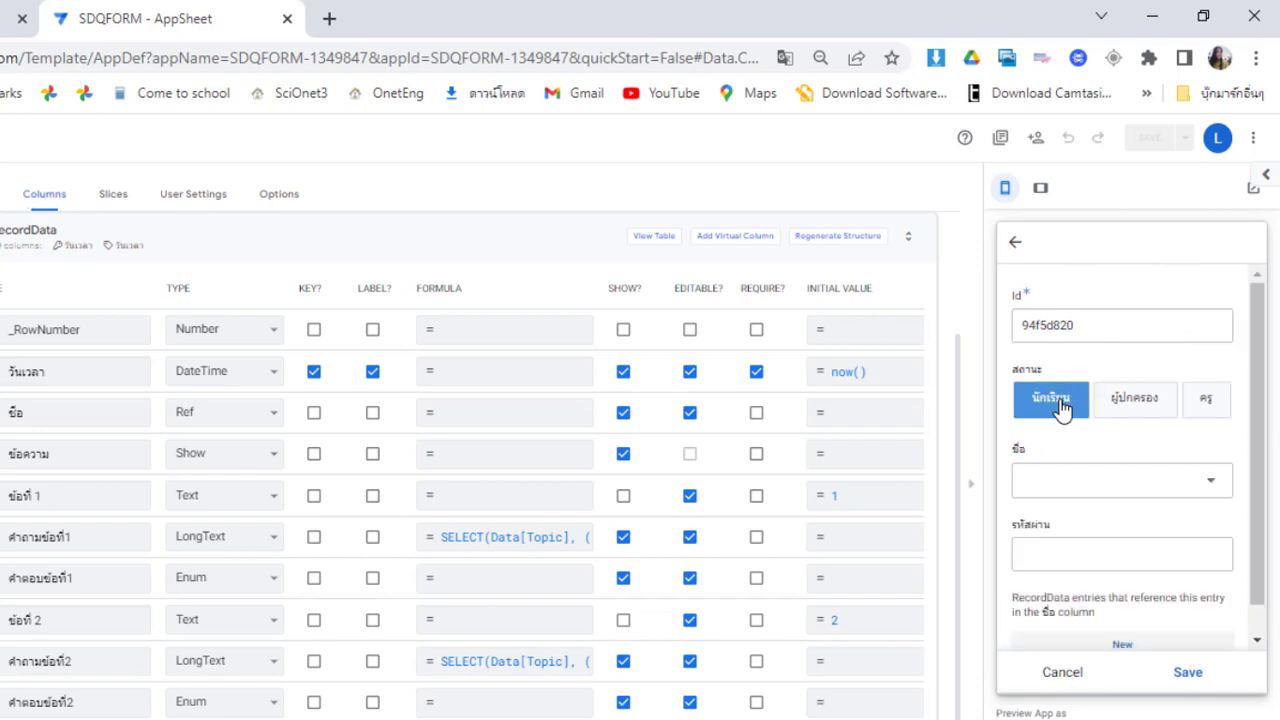
left_click(1132, 484)
left_click(1166, 297)
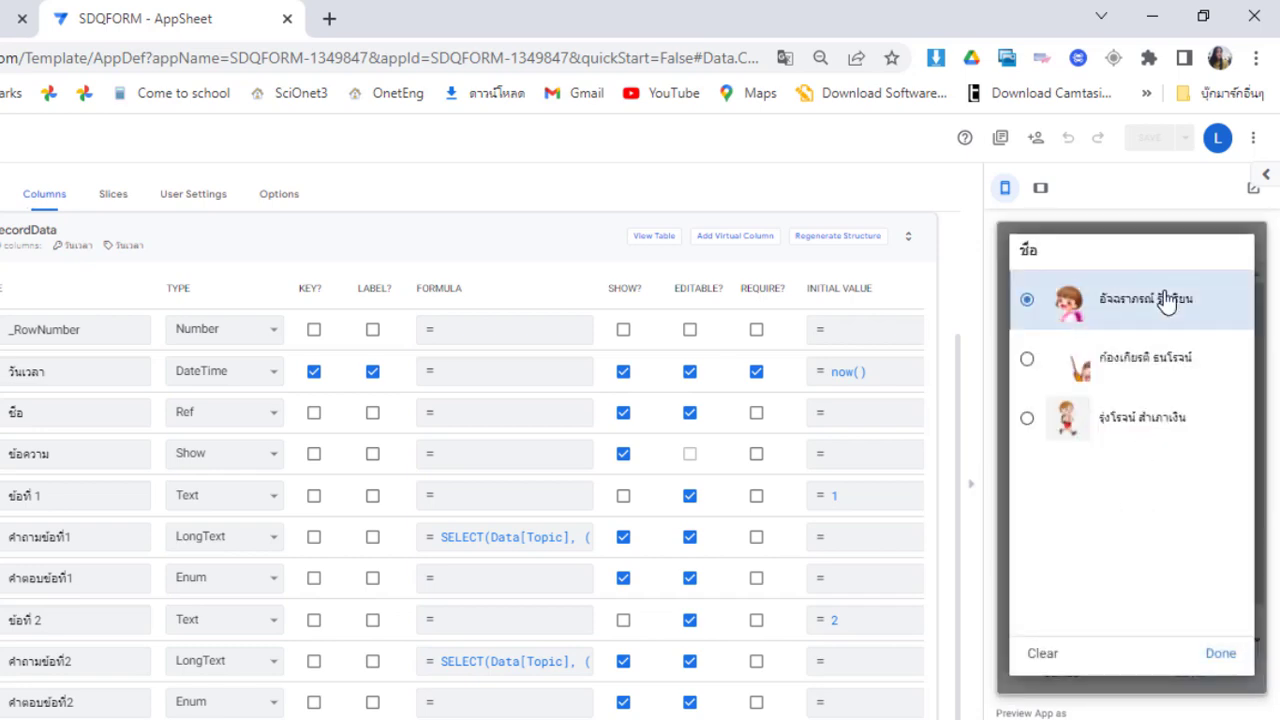
left_click(1088, 582)
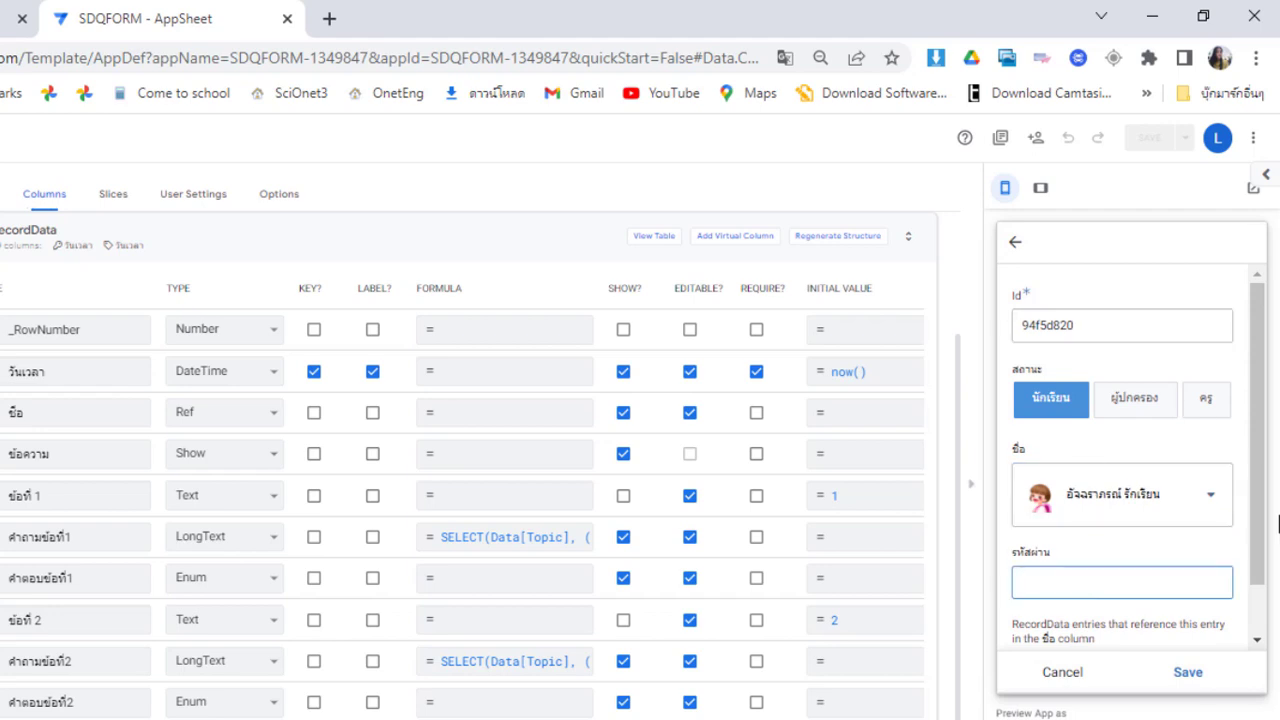
left_click(1258, 617)
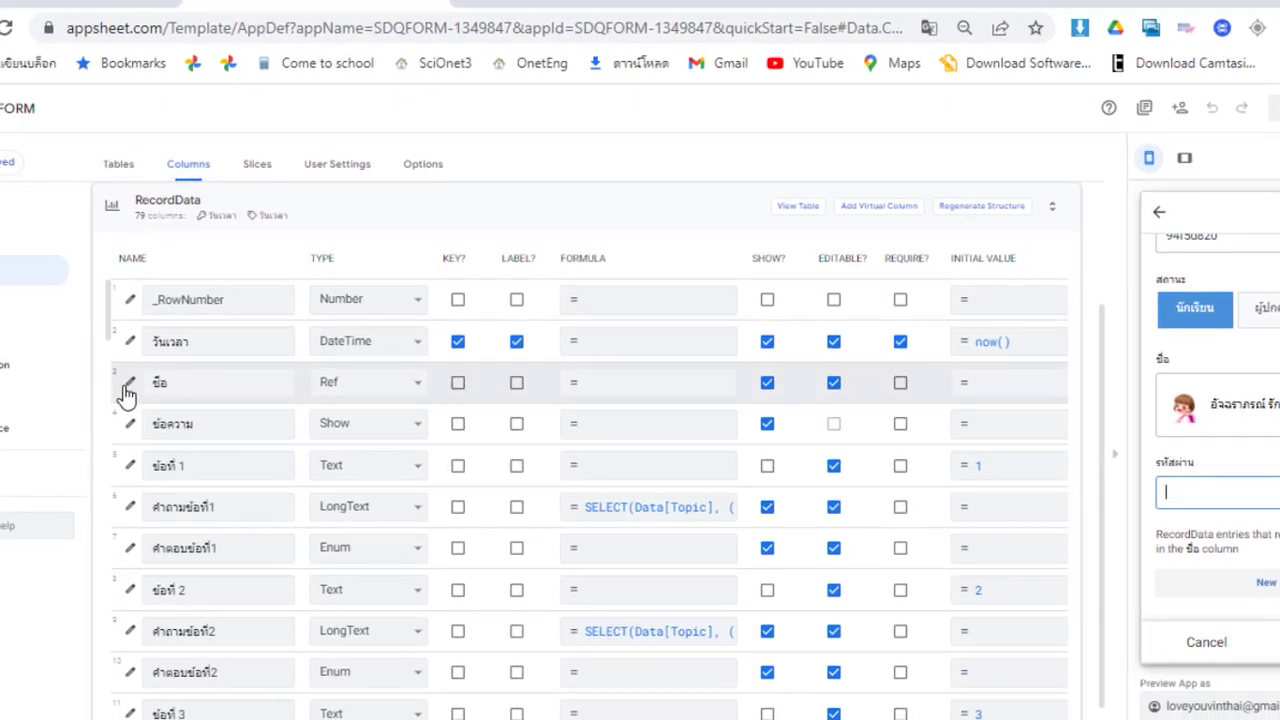
Uncheck 'Is a part of?' on the ชื่อ column and save the app
left_click(128, 388)
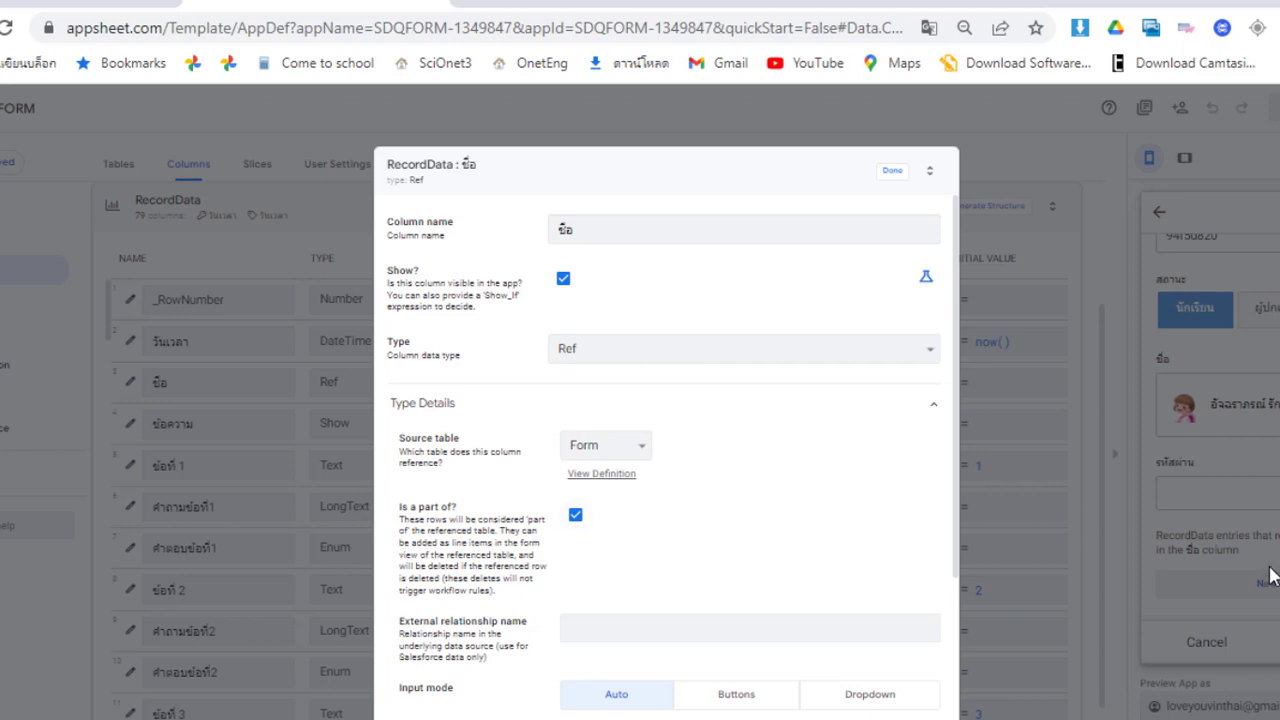
left_click(577, 518)
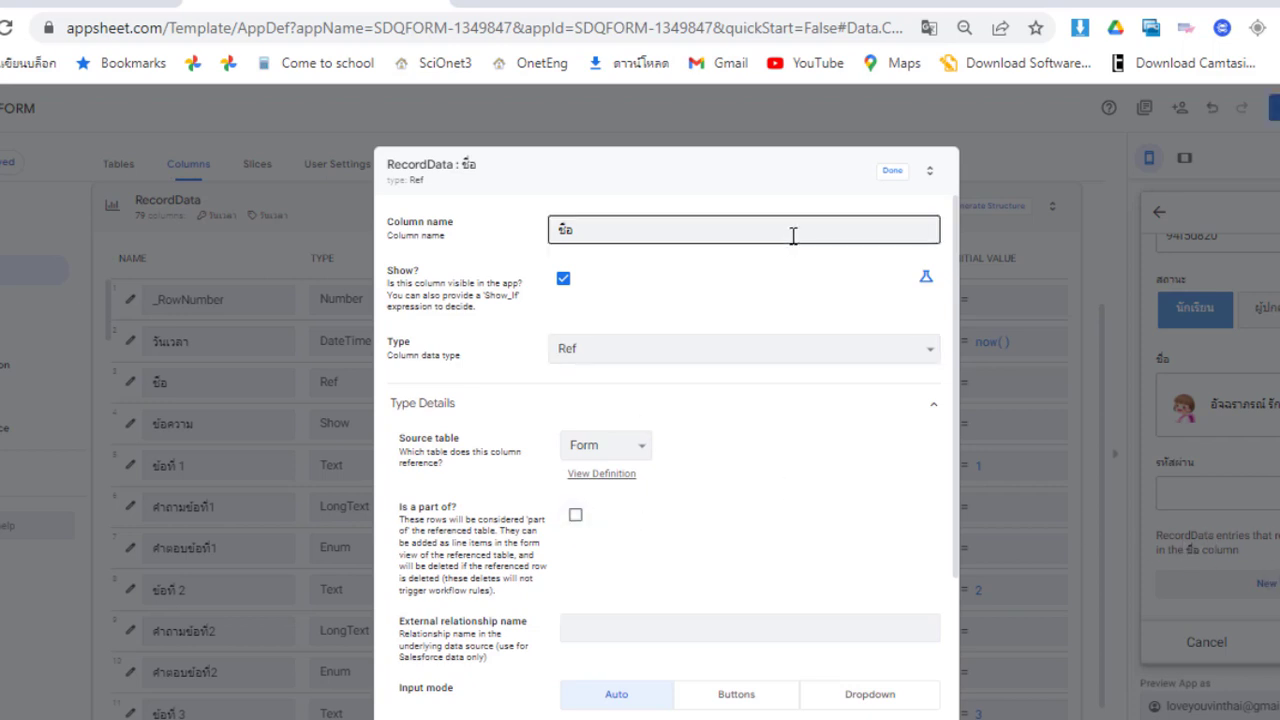
left_click(891, 174)
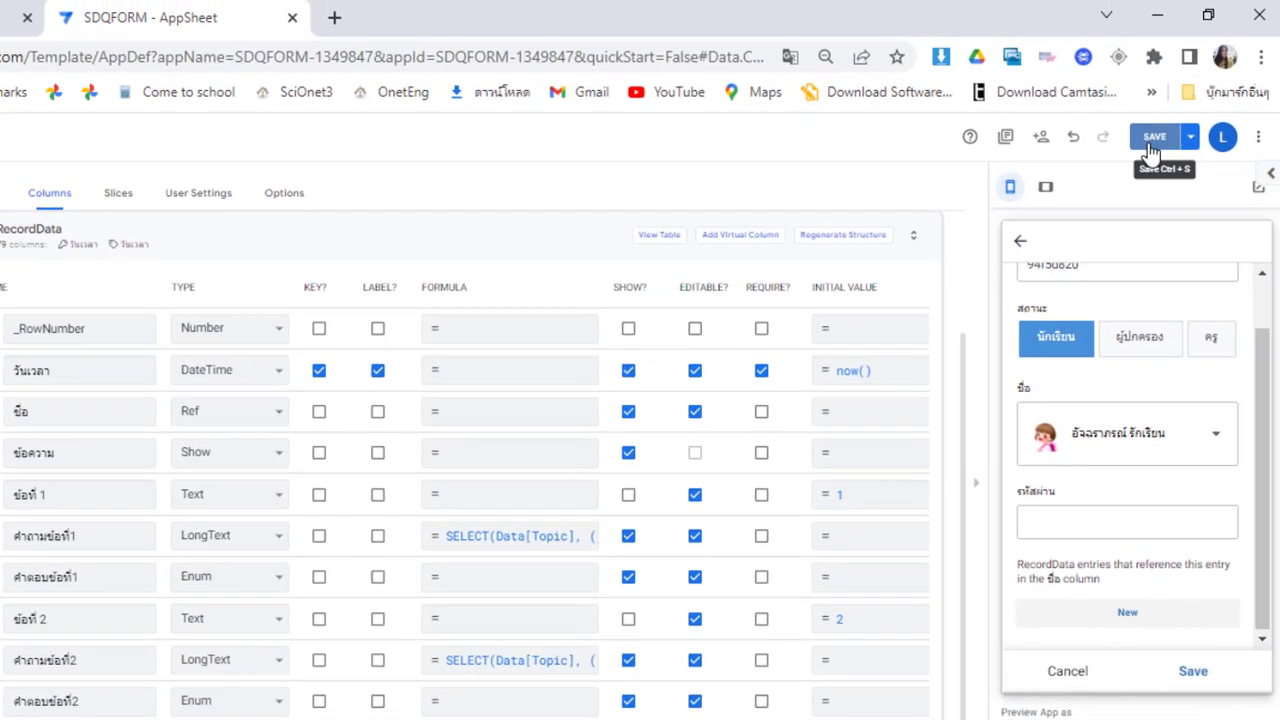
left_click(1153, 140)
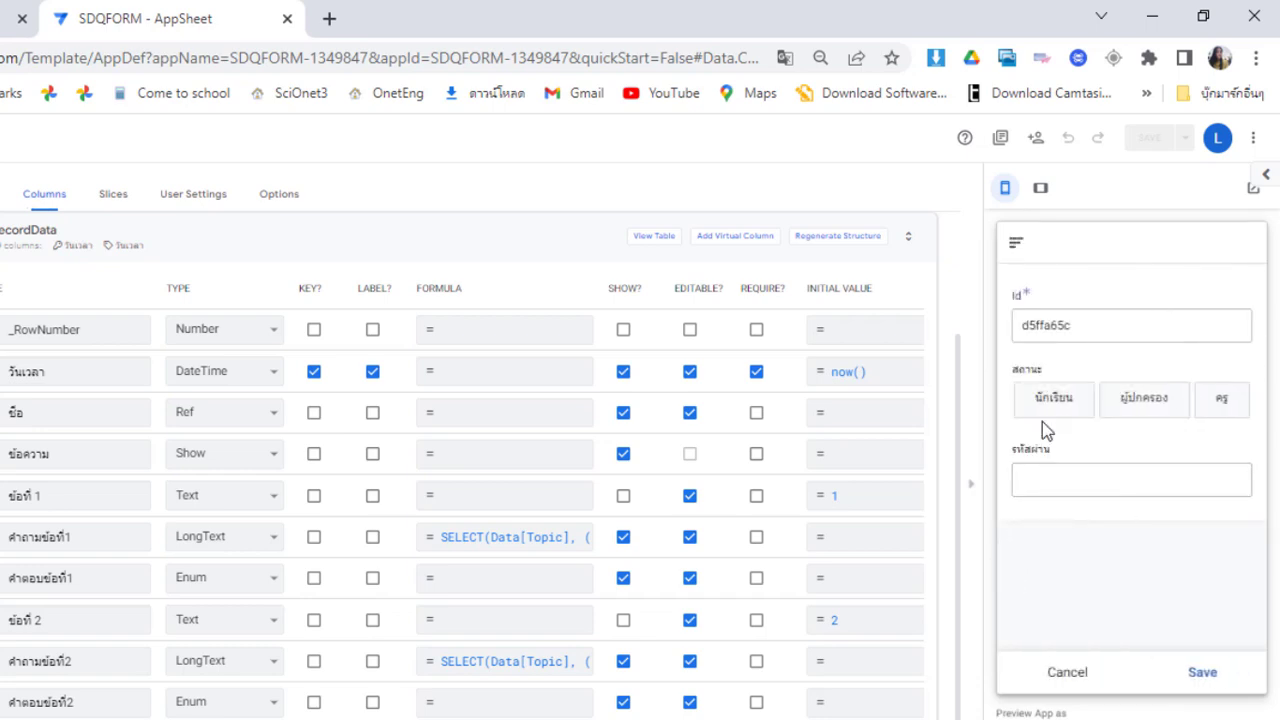
In the preview, choose status นักเรียน and pick the first student name
left_click(1043, 425)
left_click(1114, 486)
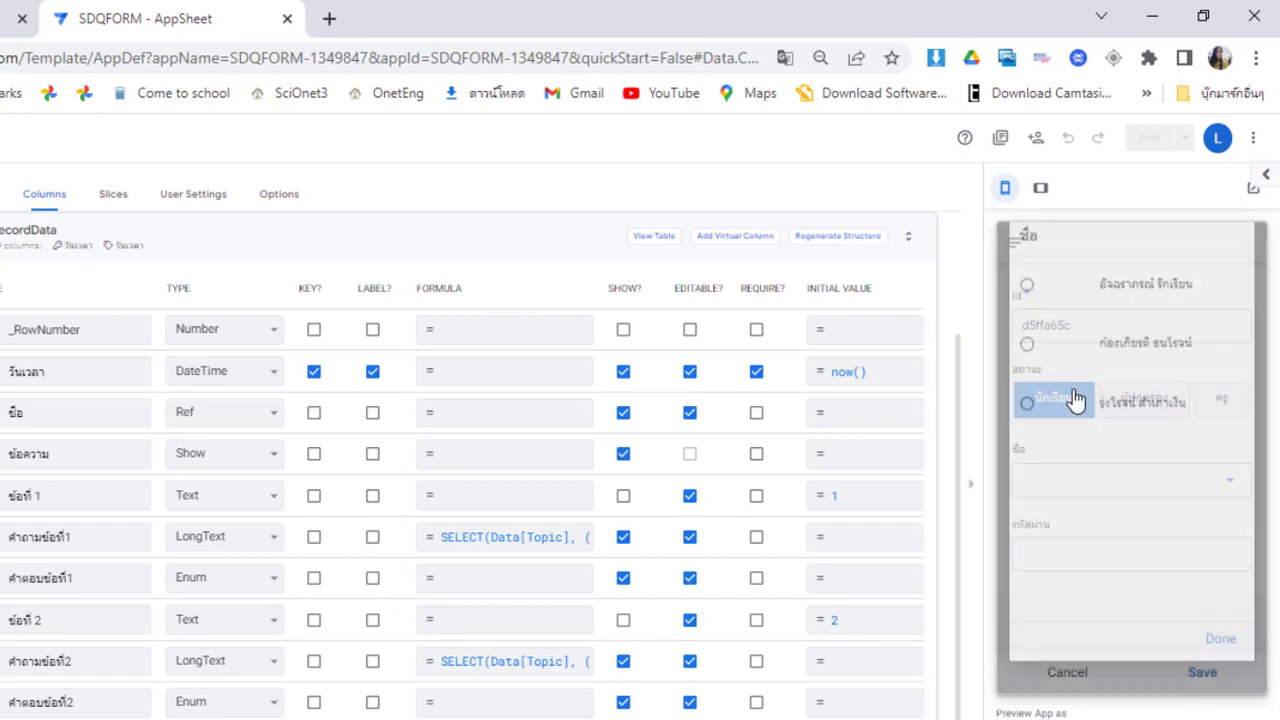
left_click(1128, 322)
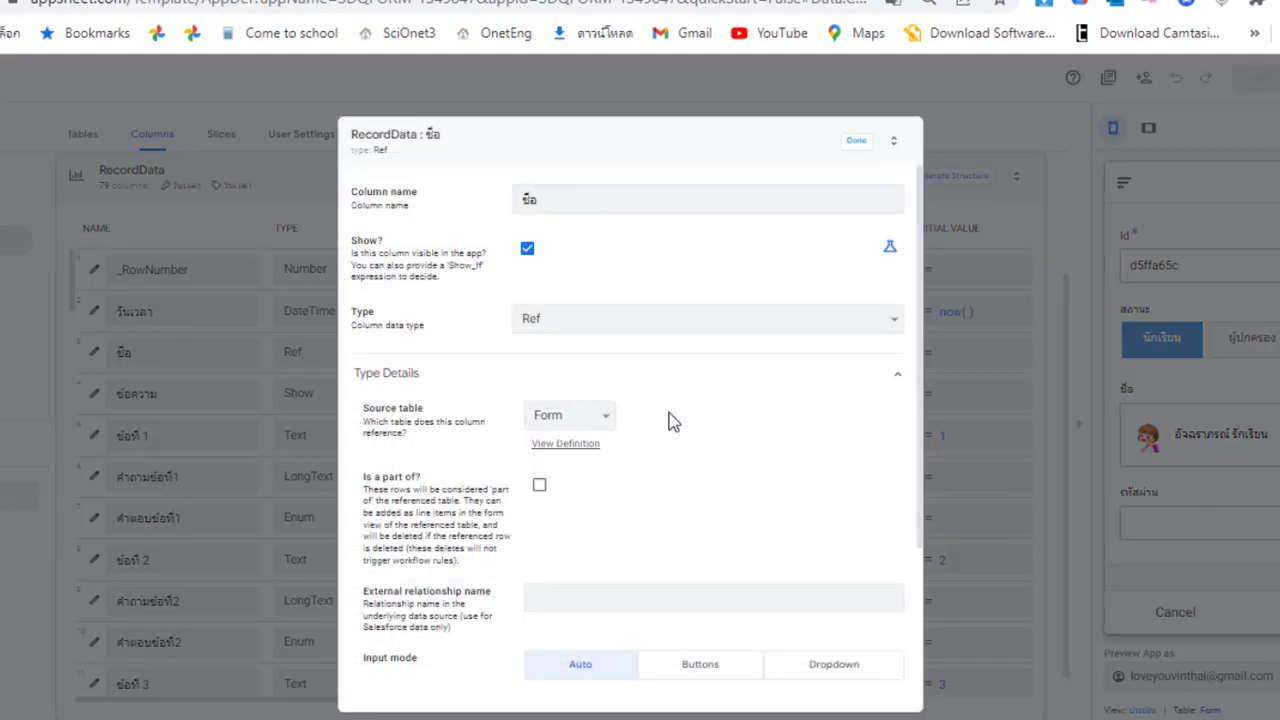
Re-check 'Is a part of?' on the ชื่อ column and save the app
left_click(540, 487)
left_click(853, 143)
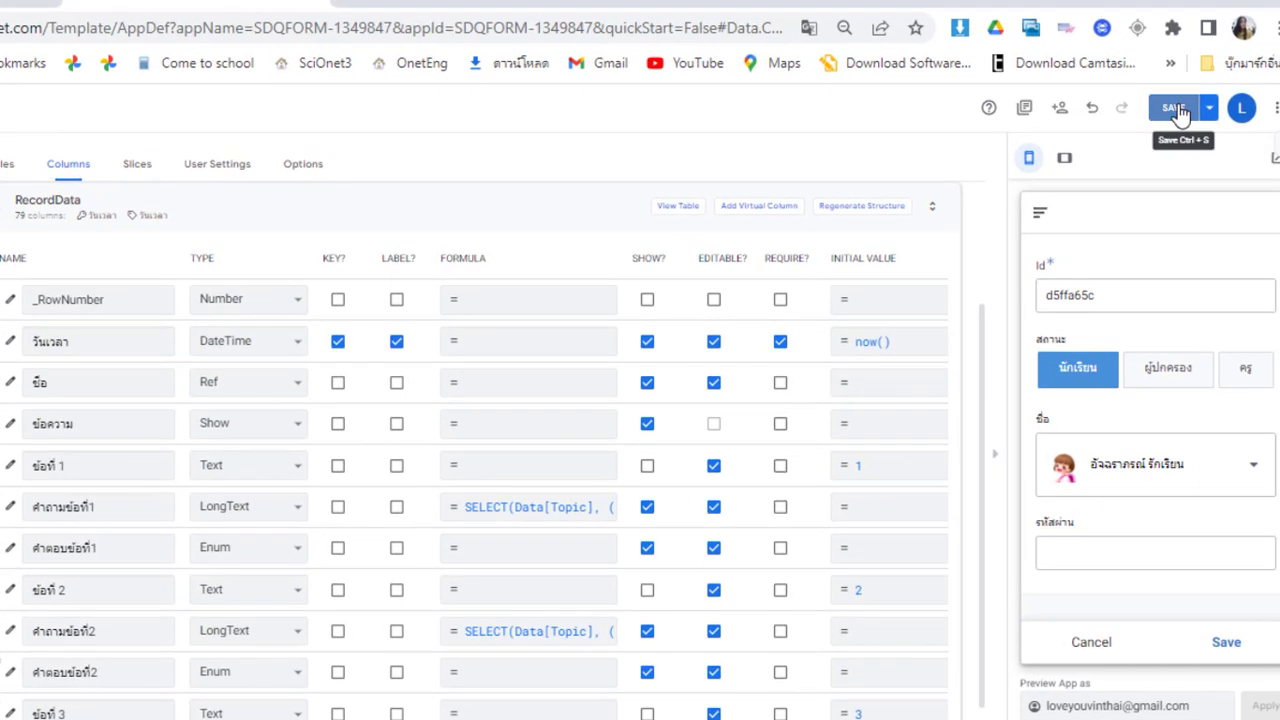
left_click(1263, 81)
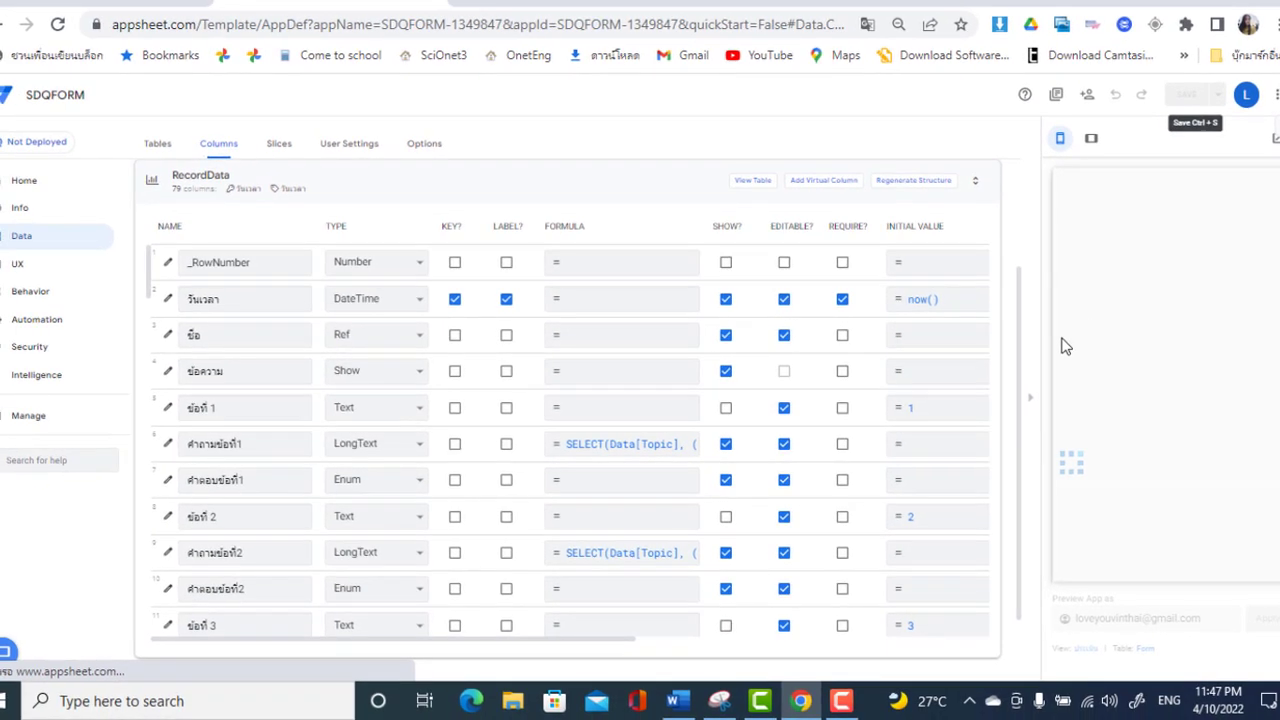
Show the Form table's columns and open the Related RecordDatas description in the expression editor
left_click_drag(1022, 373, 1020, 294)
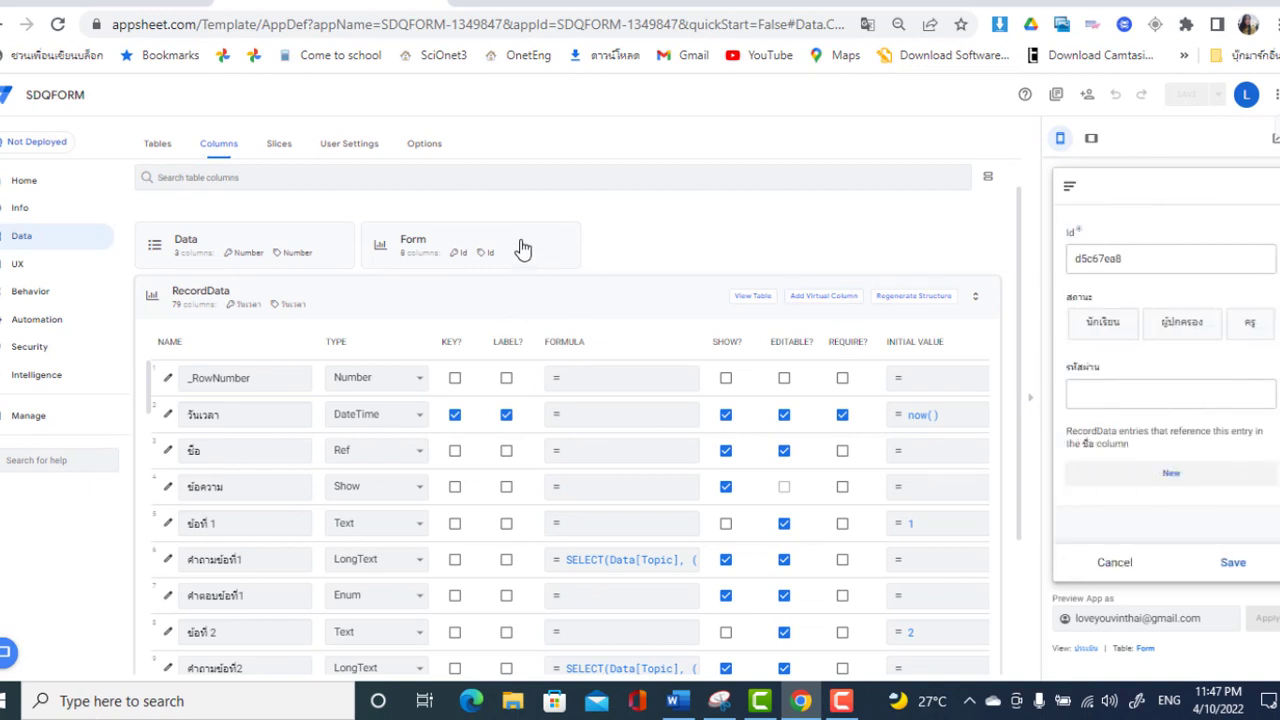
left_click(413, 240)
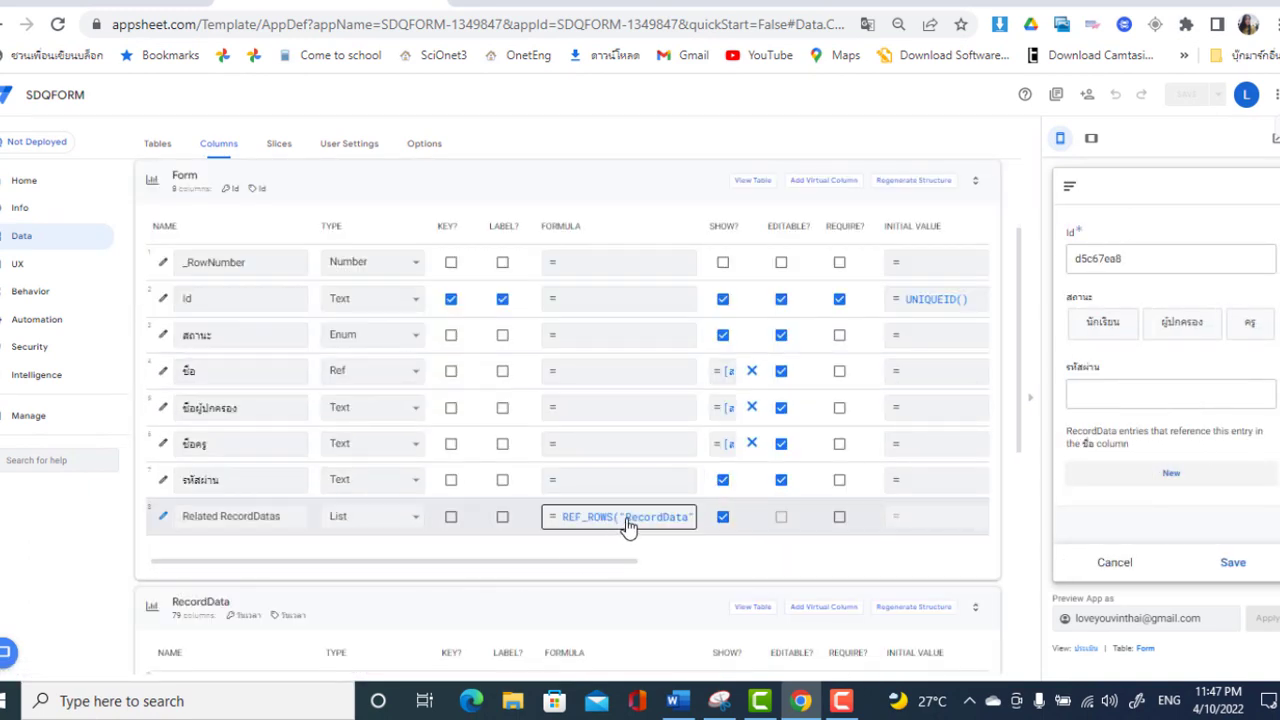
left_click(243, 520)
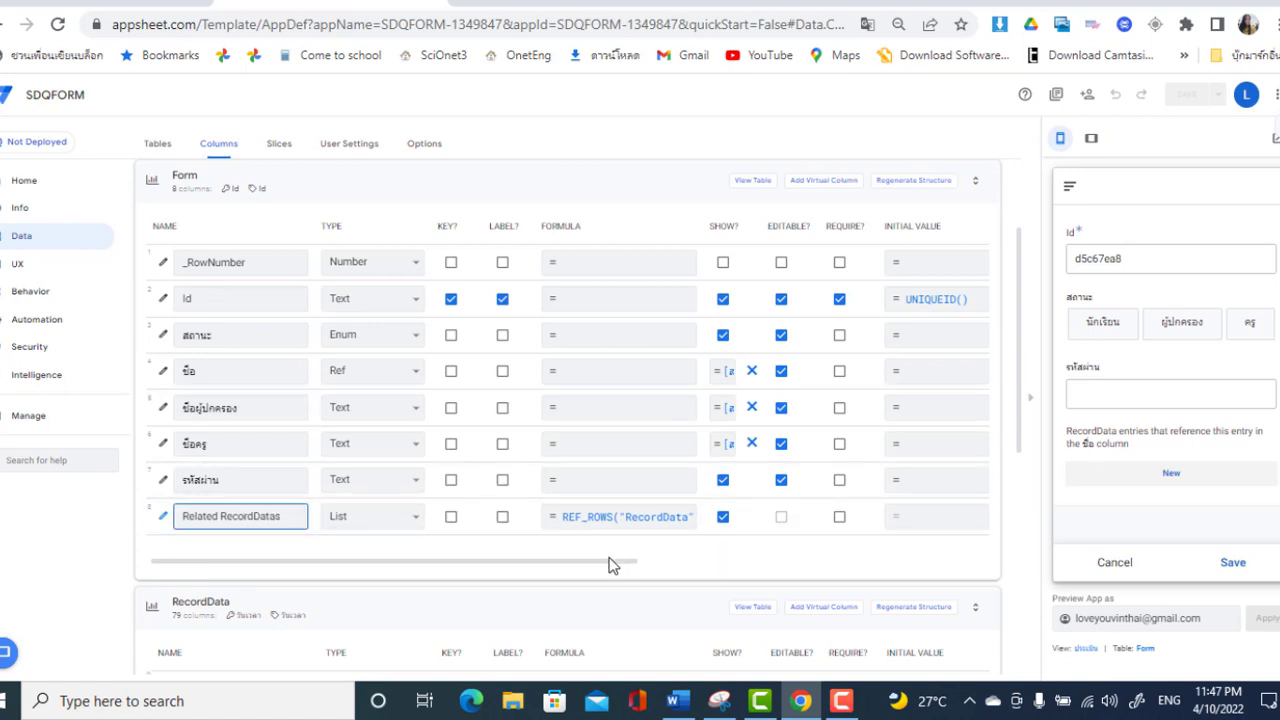
left_click_drag(609, 562, 871, 543)
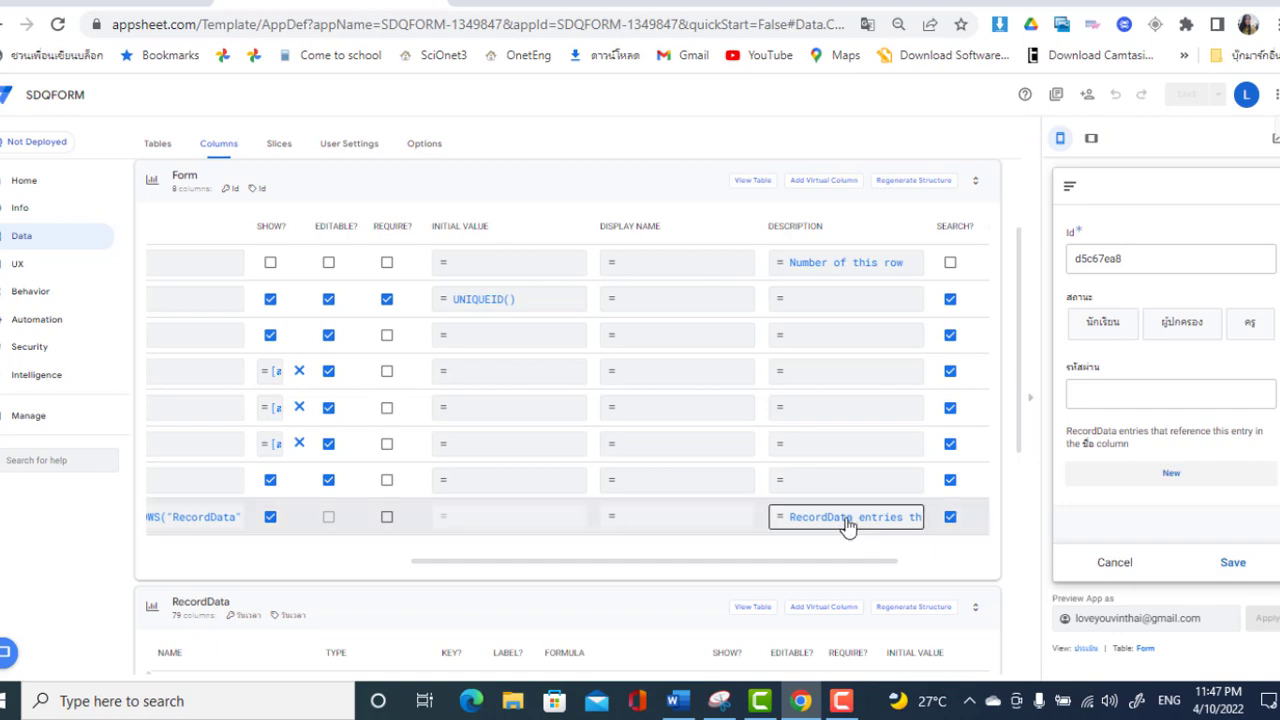
left_click(846, 526)
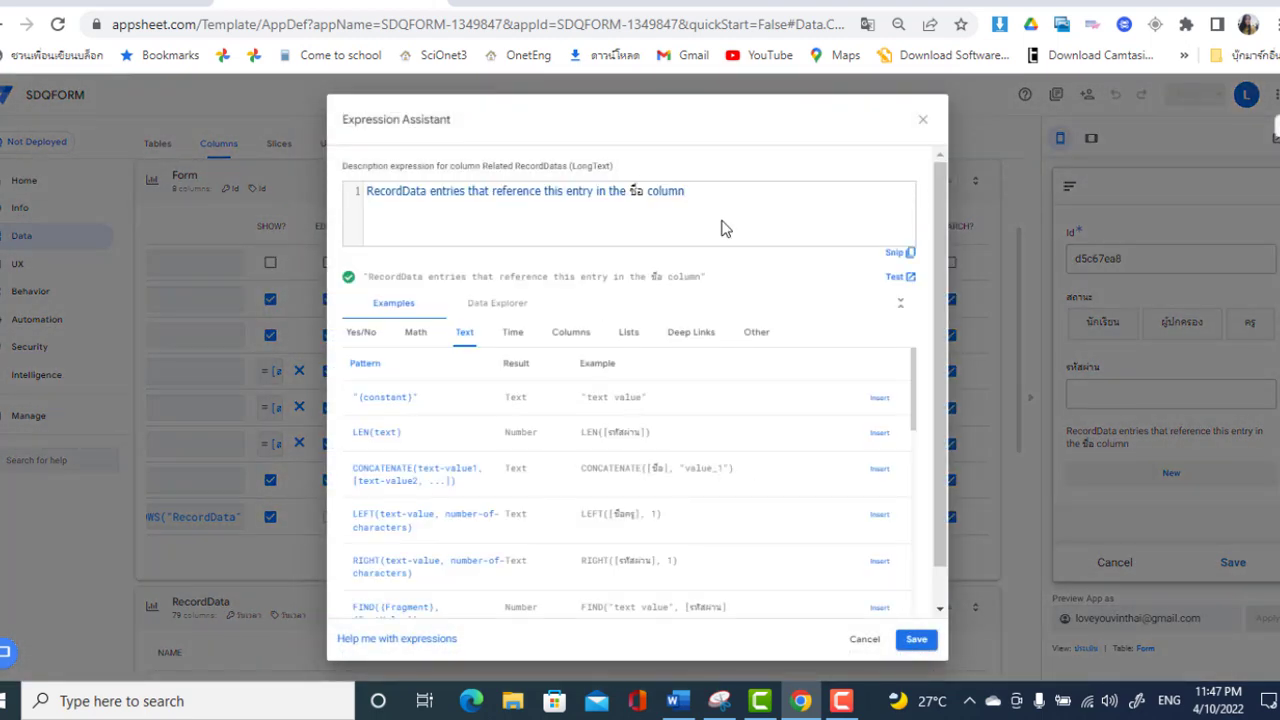
Replace the Related RecordDatas description with 'ทำแบบทดสอบส่วนที่ 1' and save it
left_click_drag(720, 194, 361, 189)
key("BackSpace")
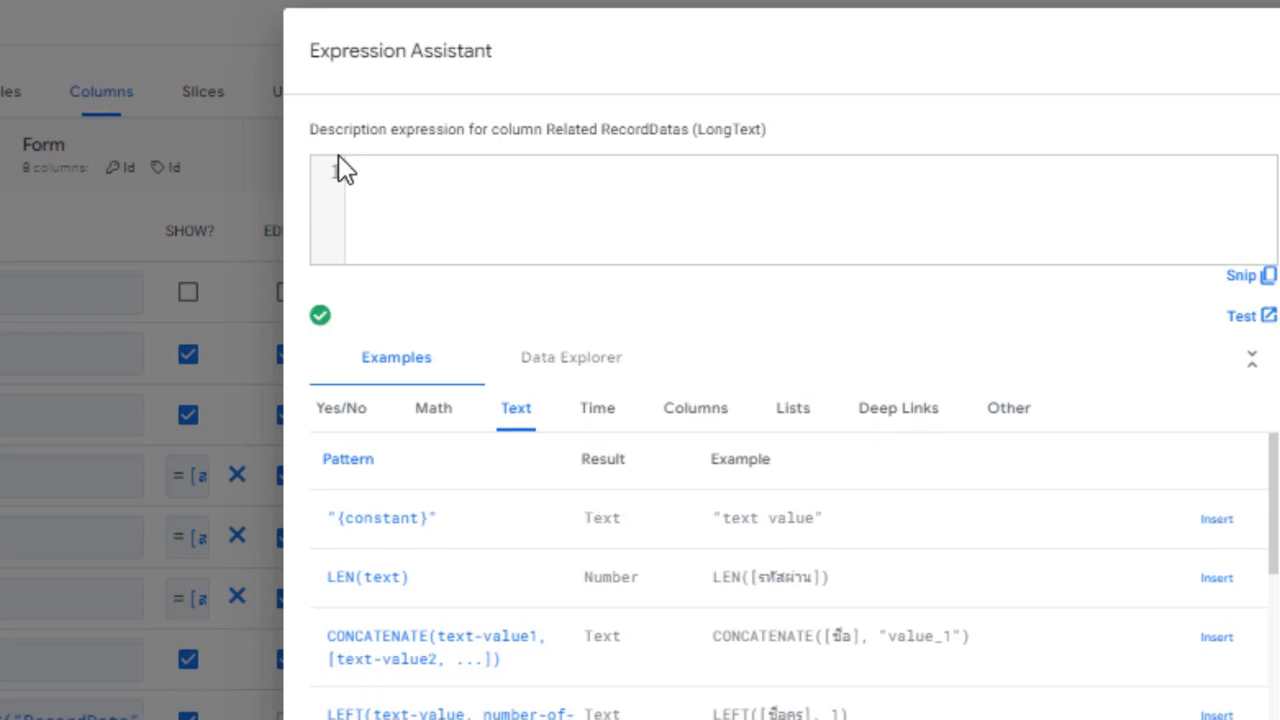
type("[")
key("BackSpace")
type("[ยอดเริ่มต้น")
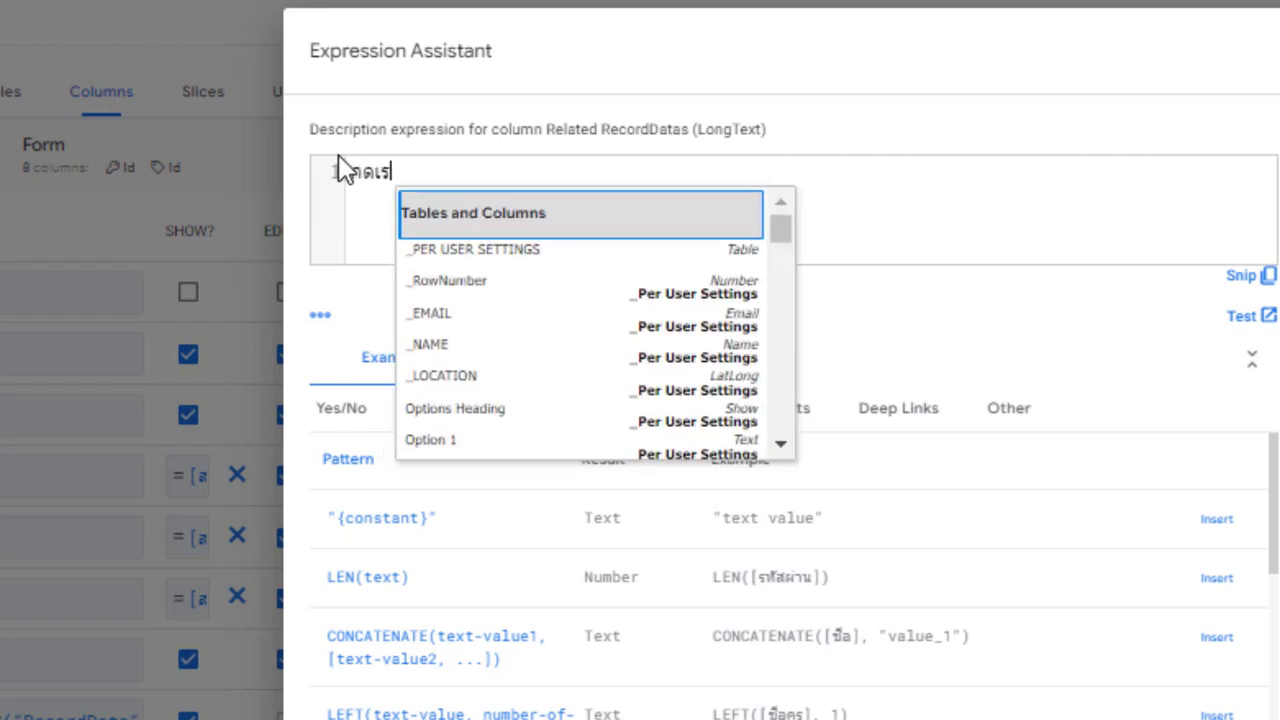
type("ทำแบบ")
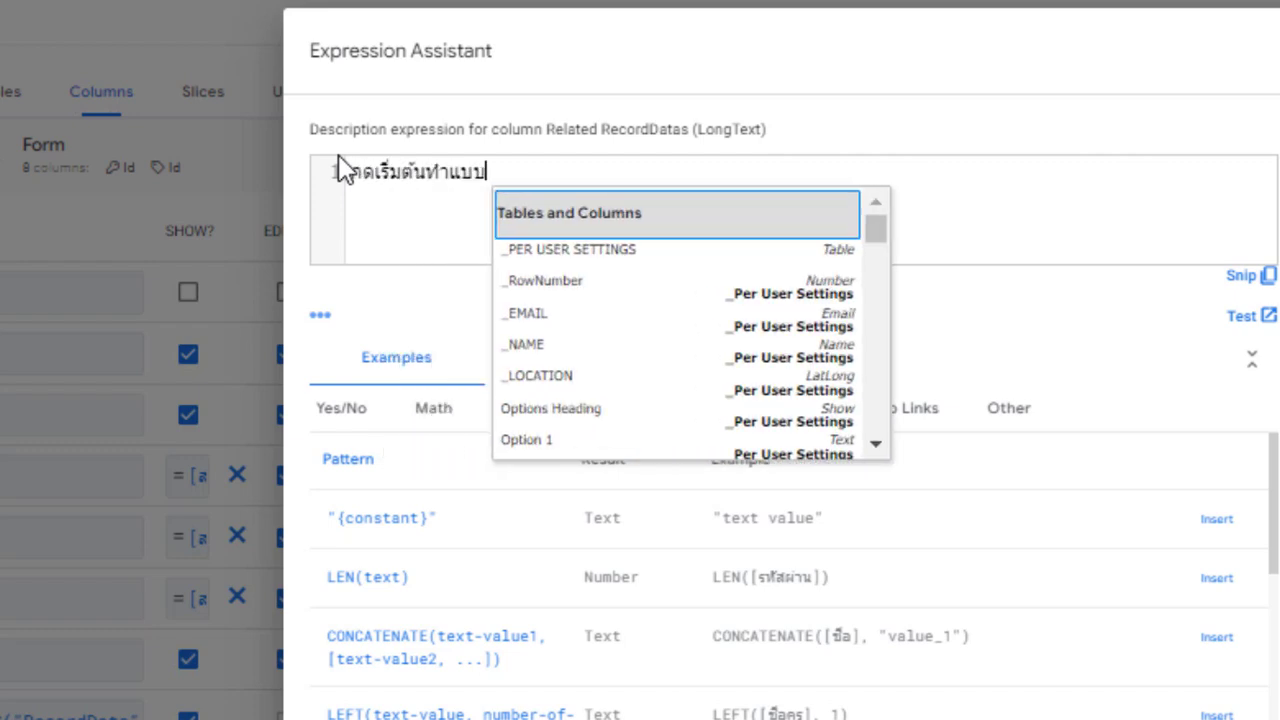
type("ทดสอบ")
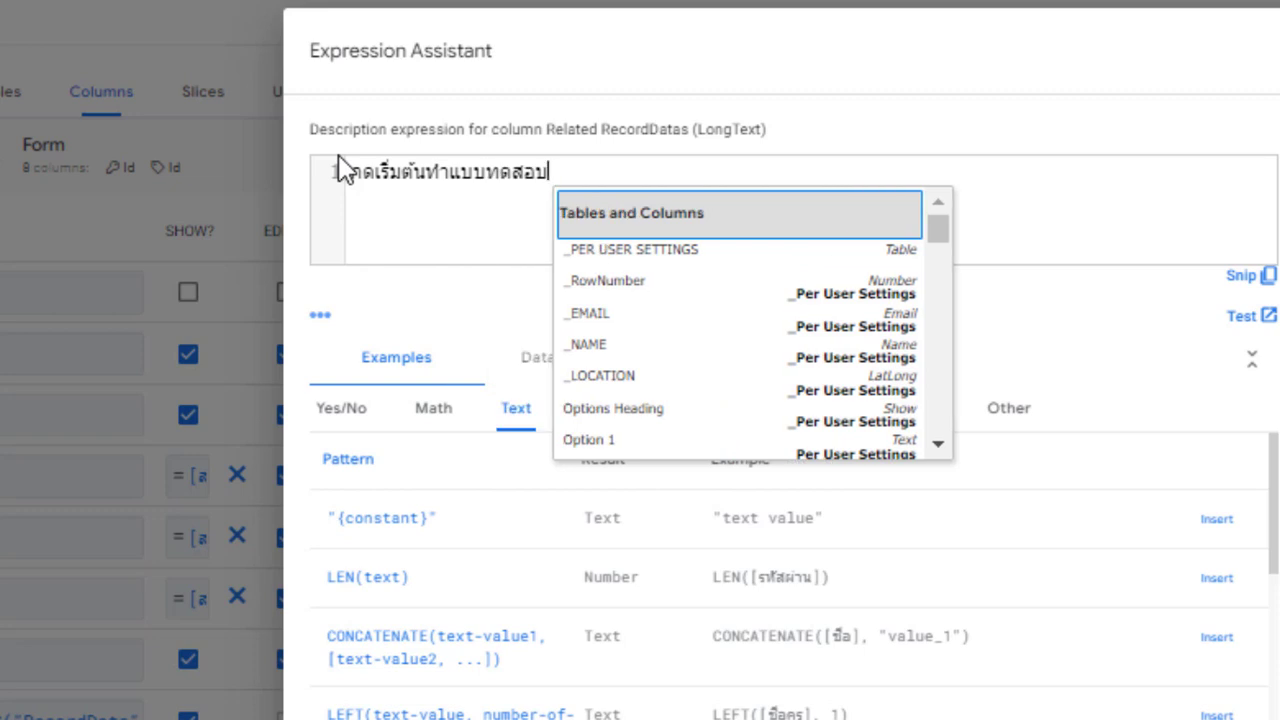
type("ส่วนที่ 1")
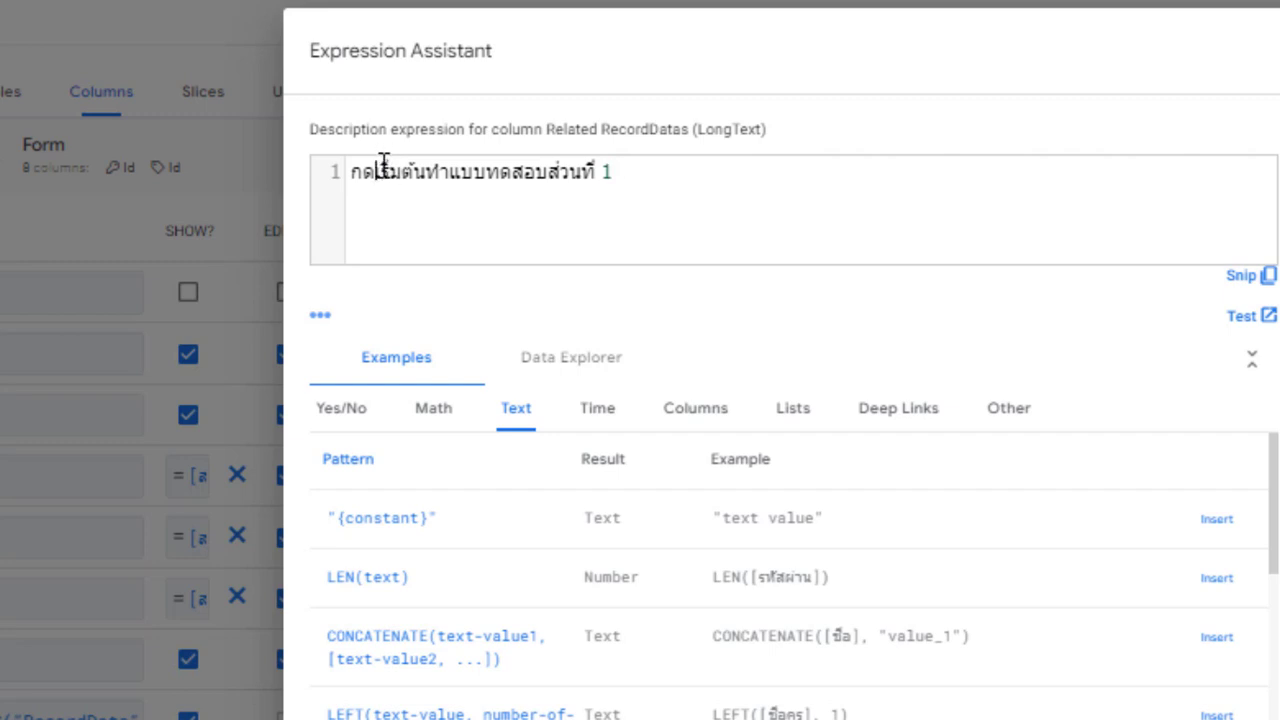
left_click(383, 163)
key("BackSpace")
key("BackSpace")
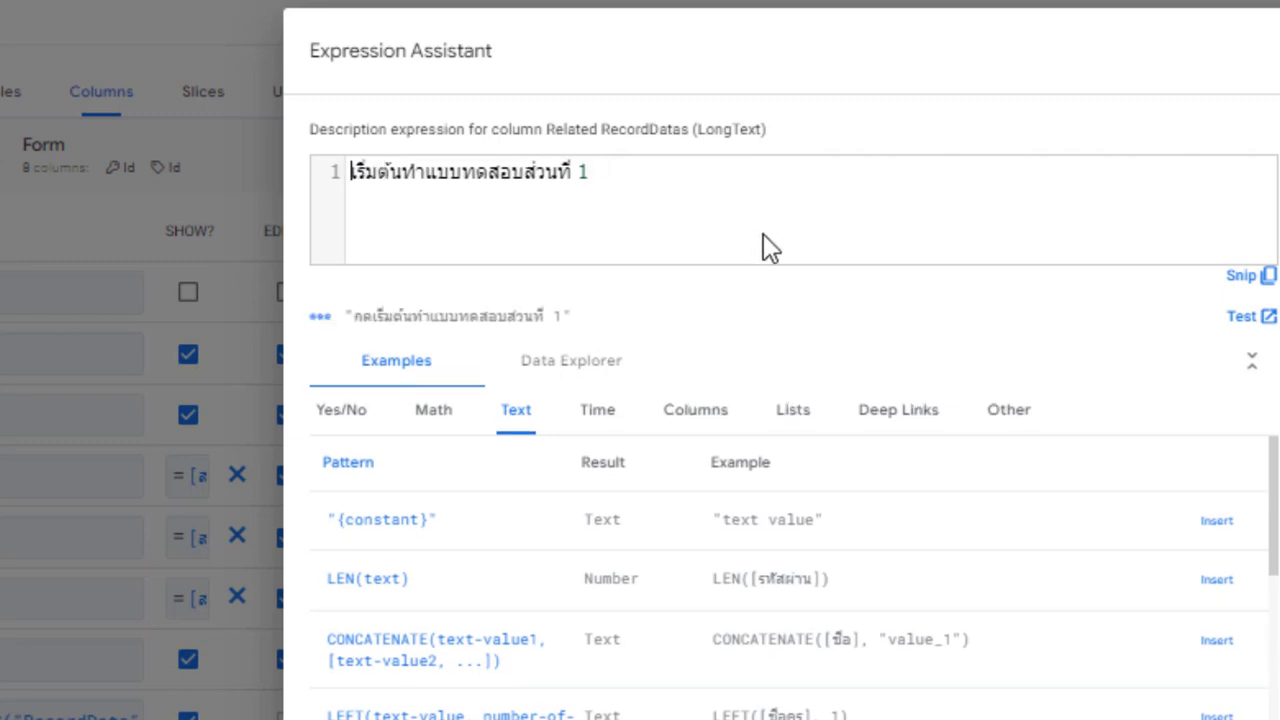
left_click(402, 175)
key("BackSpace")
key("BackSpace")
key("BackSpace")
key("BackSpace")
key("BackSpace")
key("BackSpace")
key("BackSpace")
key("BackSpace")
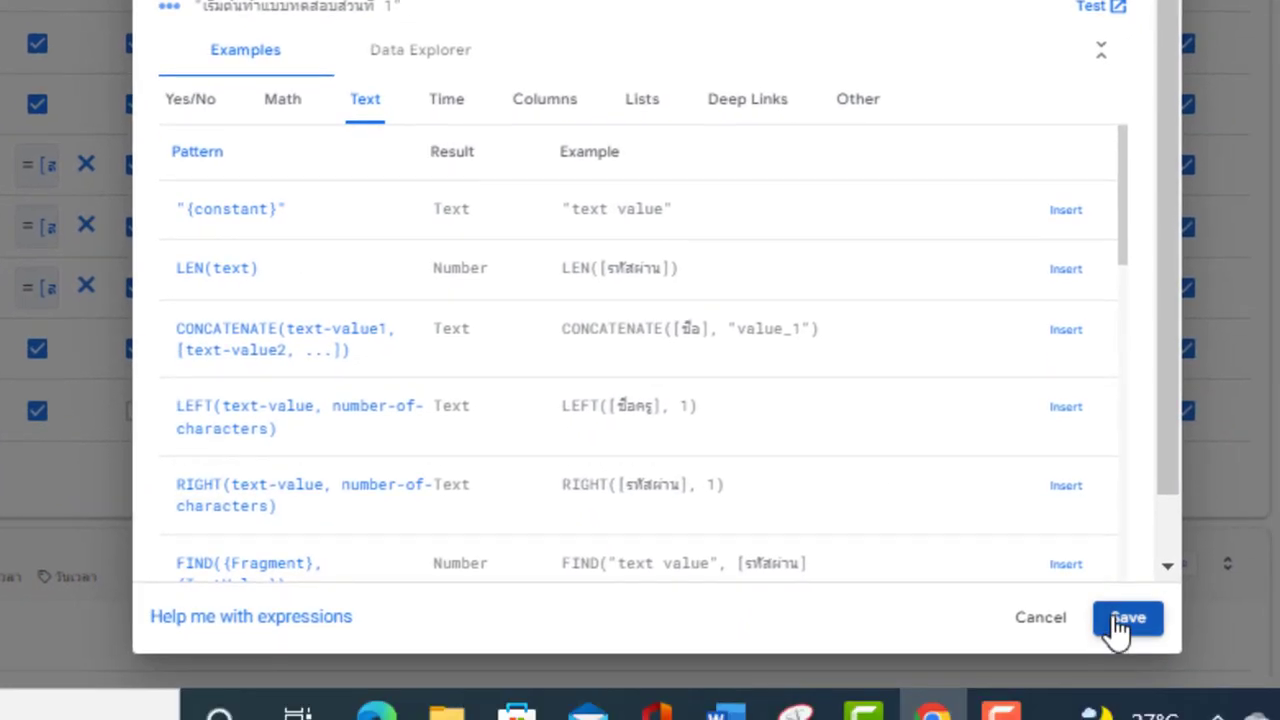
left_click(1117, 624)
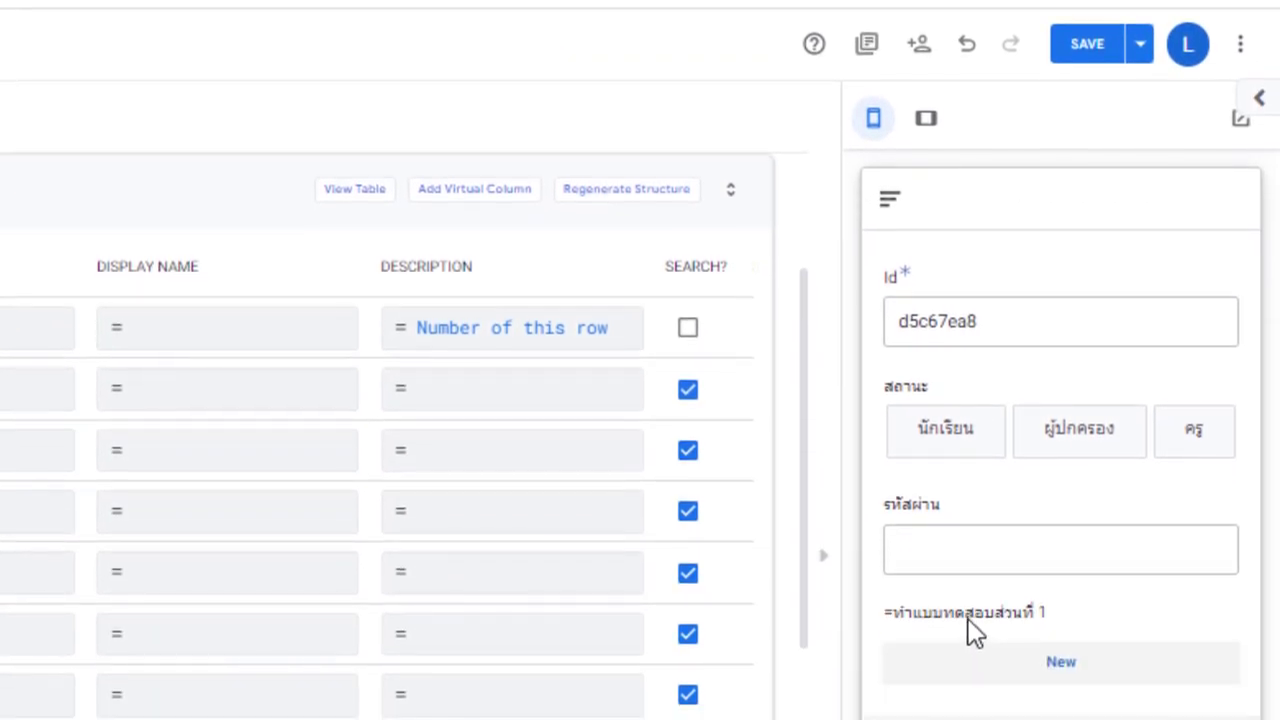
Save the app, add a new questionnaire entry in the preview and scroll through all its questions
left_click(1076, 68)
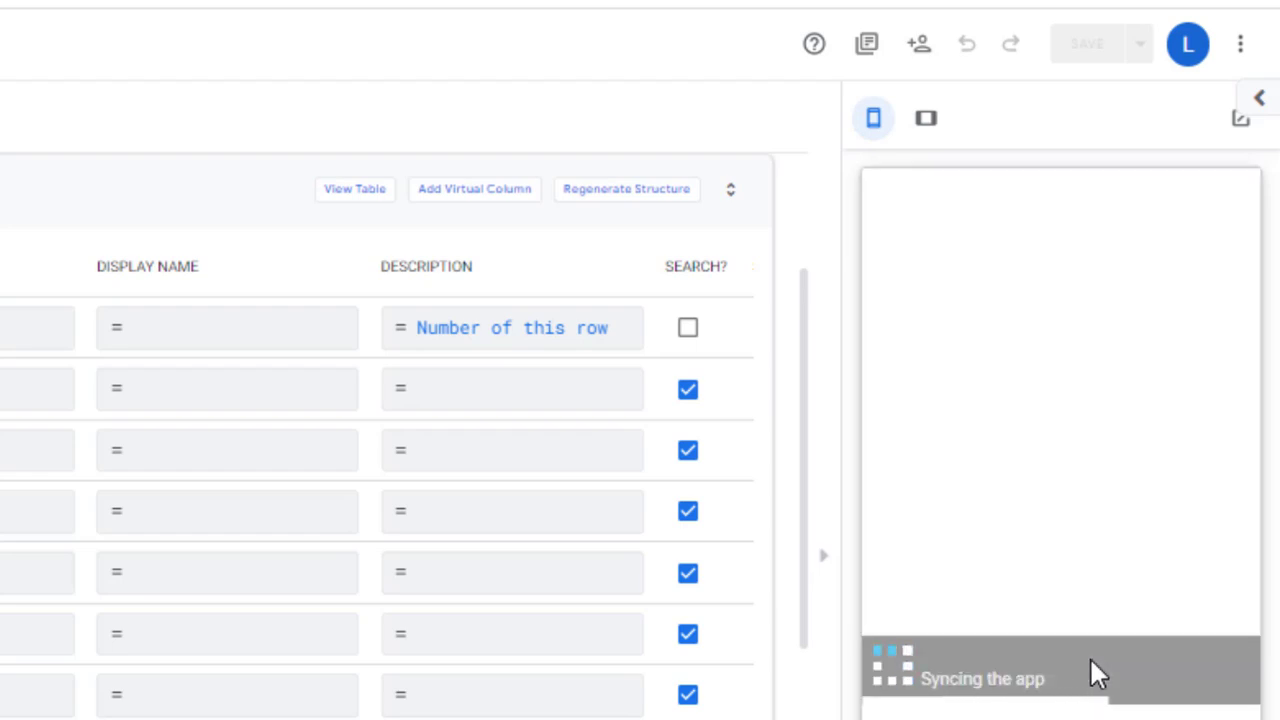
left_click(1061, 662)
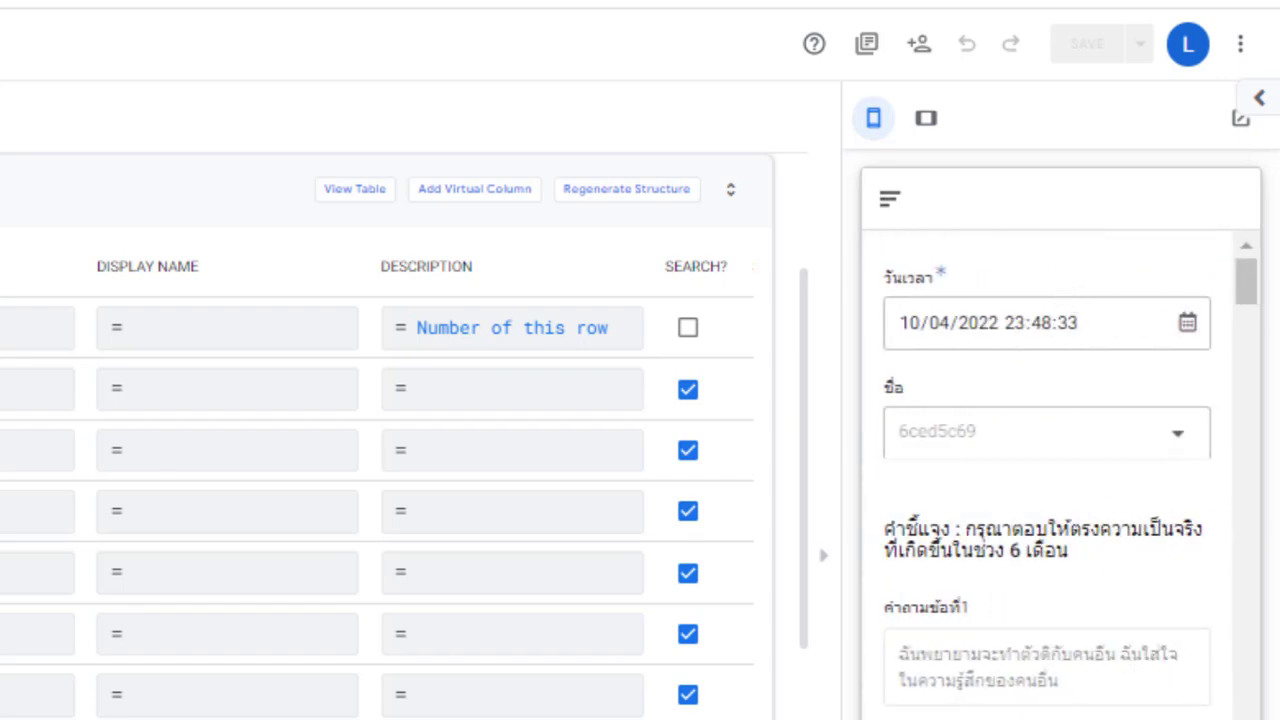
scroll(1060, 478, "down", 6)
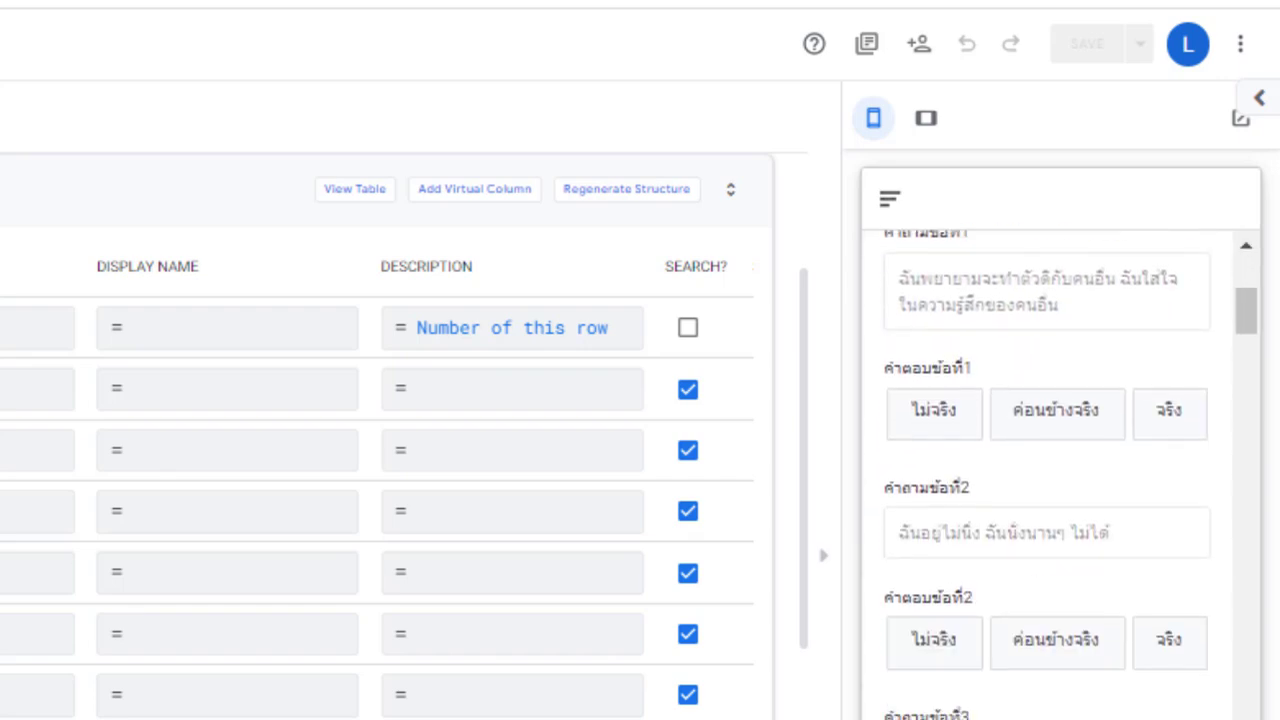
scroll(1060, 478, "down", 1)
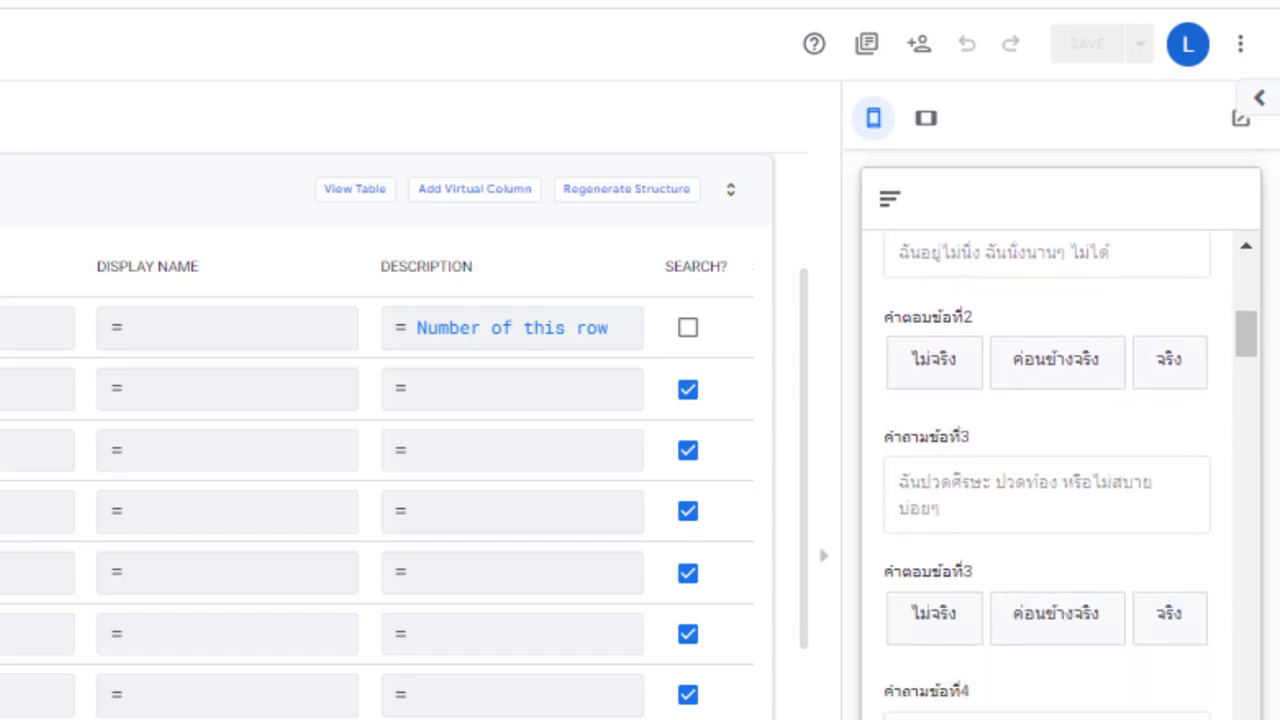
scroll(1060, 478, "down", 12)
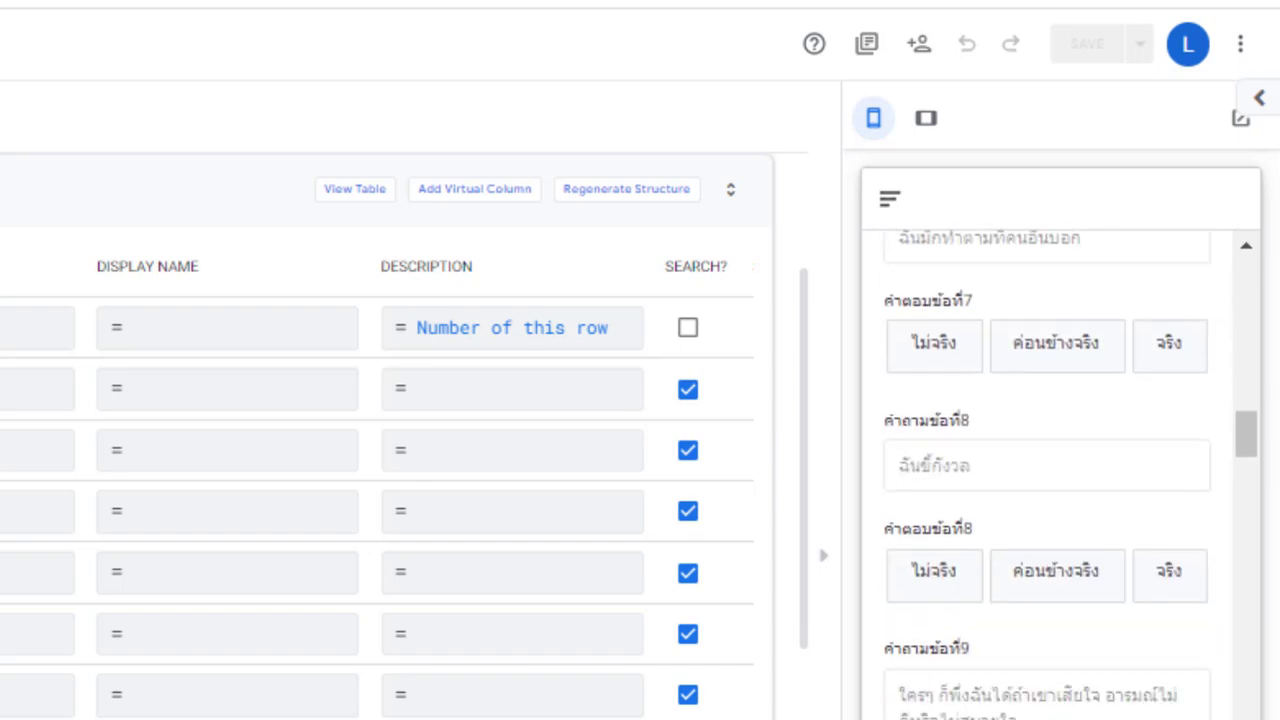
scroll(1060, 478, "down", 14)
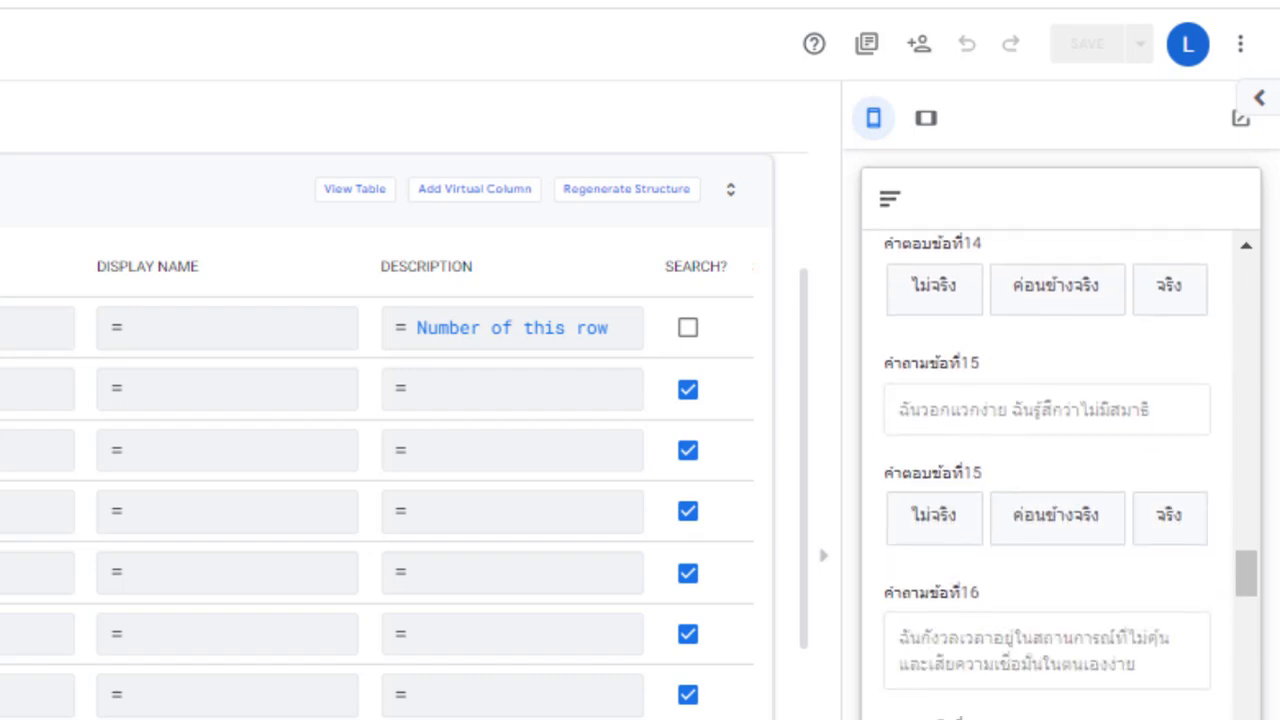
scroll(1060, 478, "down", 14)
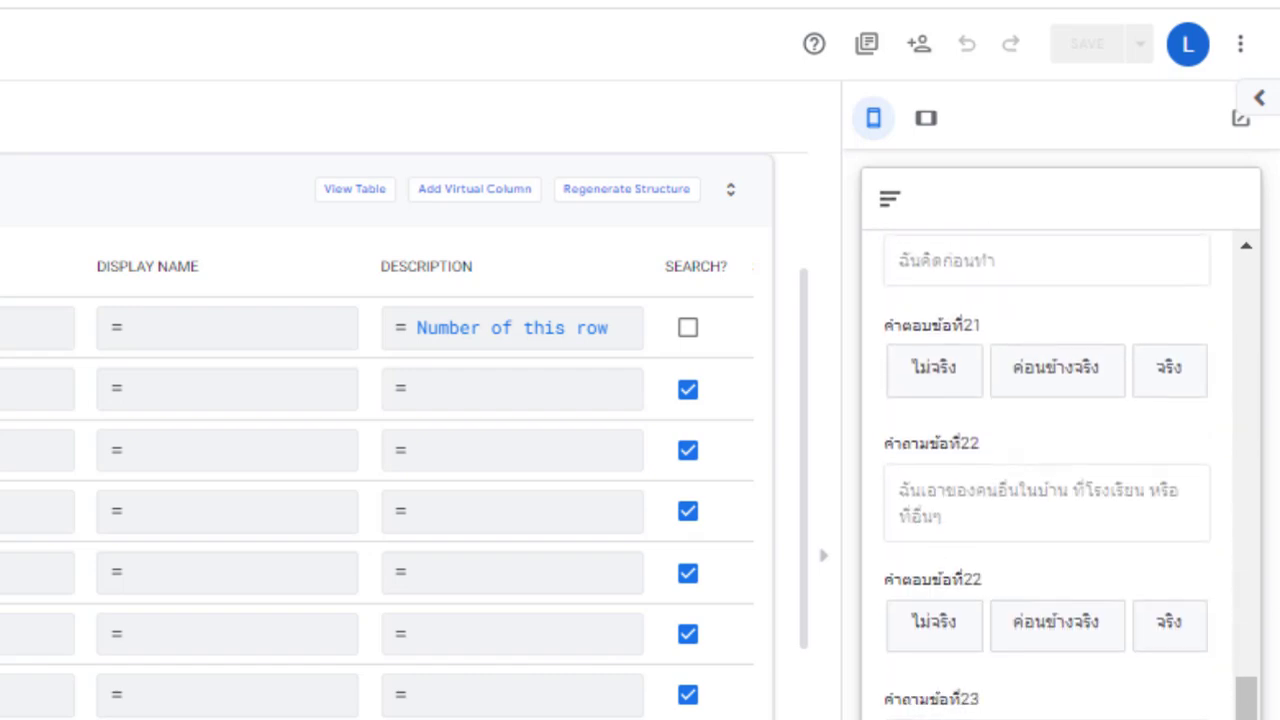
scroll(1060, 478, "down", 7)
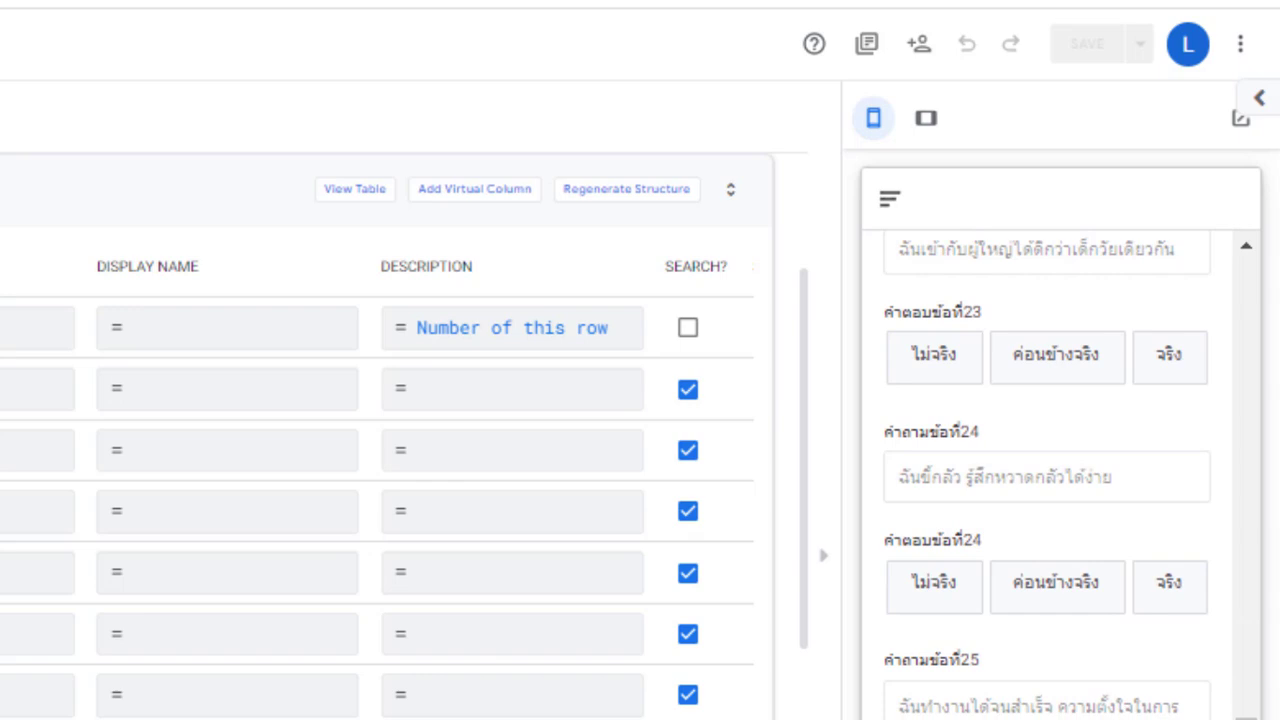
scroll(1060, 478, "down", 2)
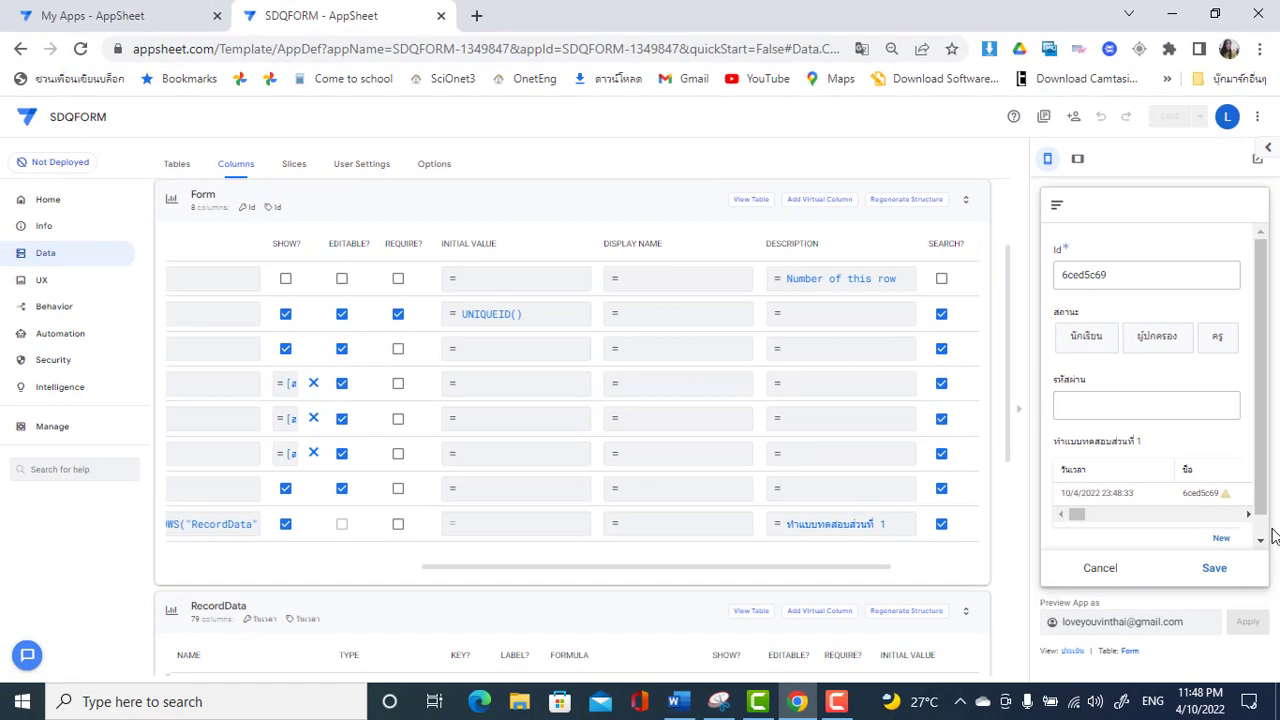
scroll(1263, 530, "down", 1)
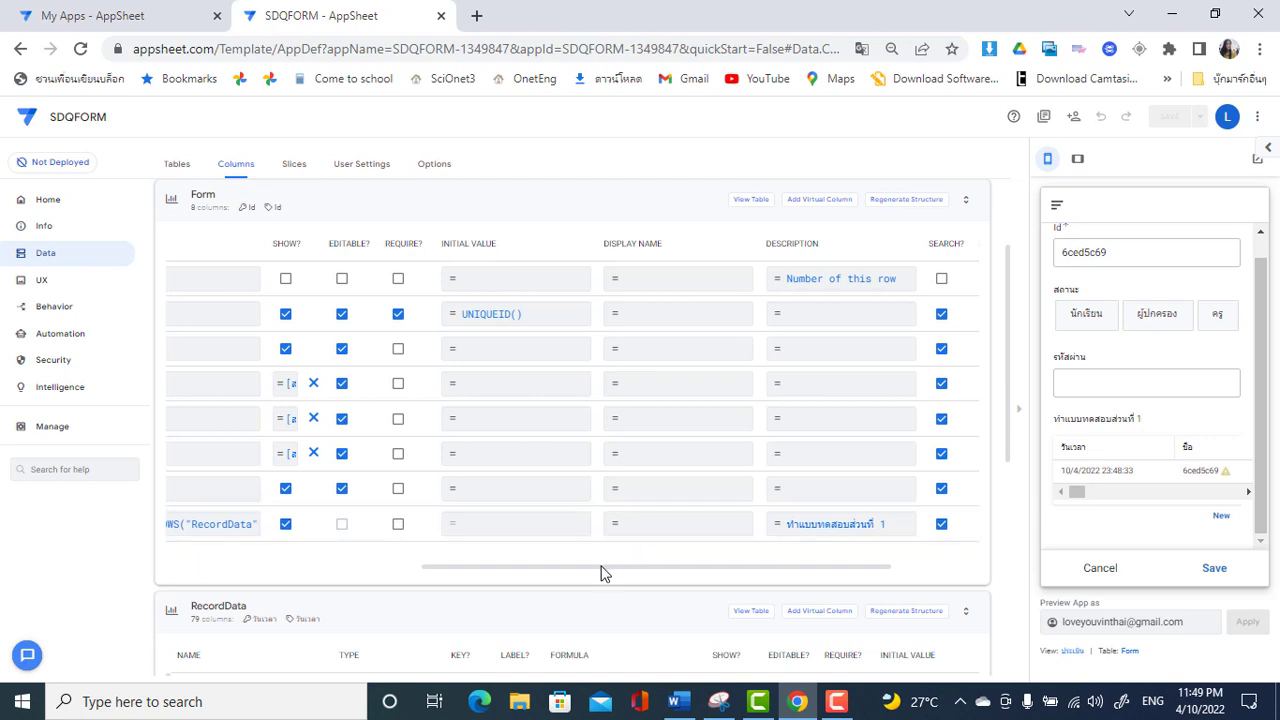
left_click_drag(603, 567, 180, 586)
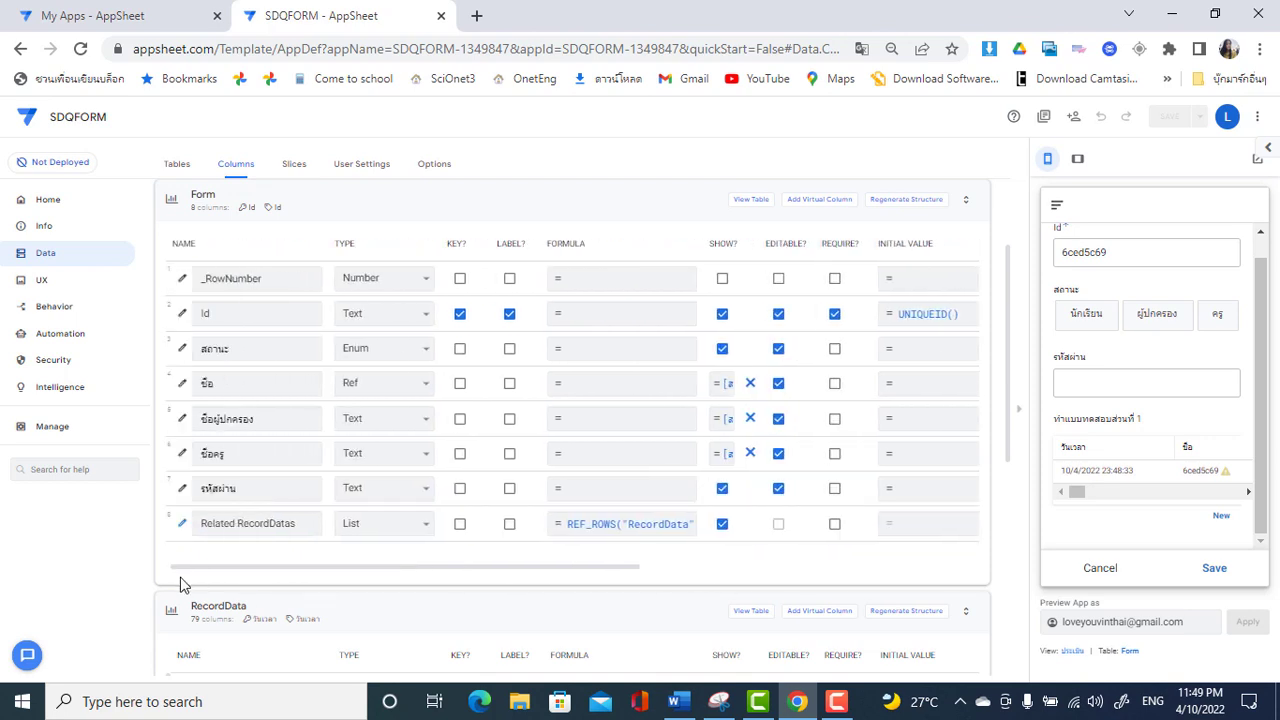
Discard the half-filled entry and start a new Form with status นักเรียน and the first student chosen
left_click(1104, 569)
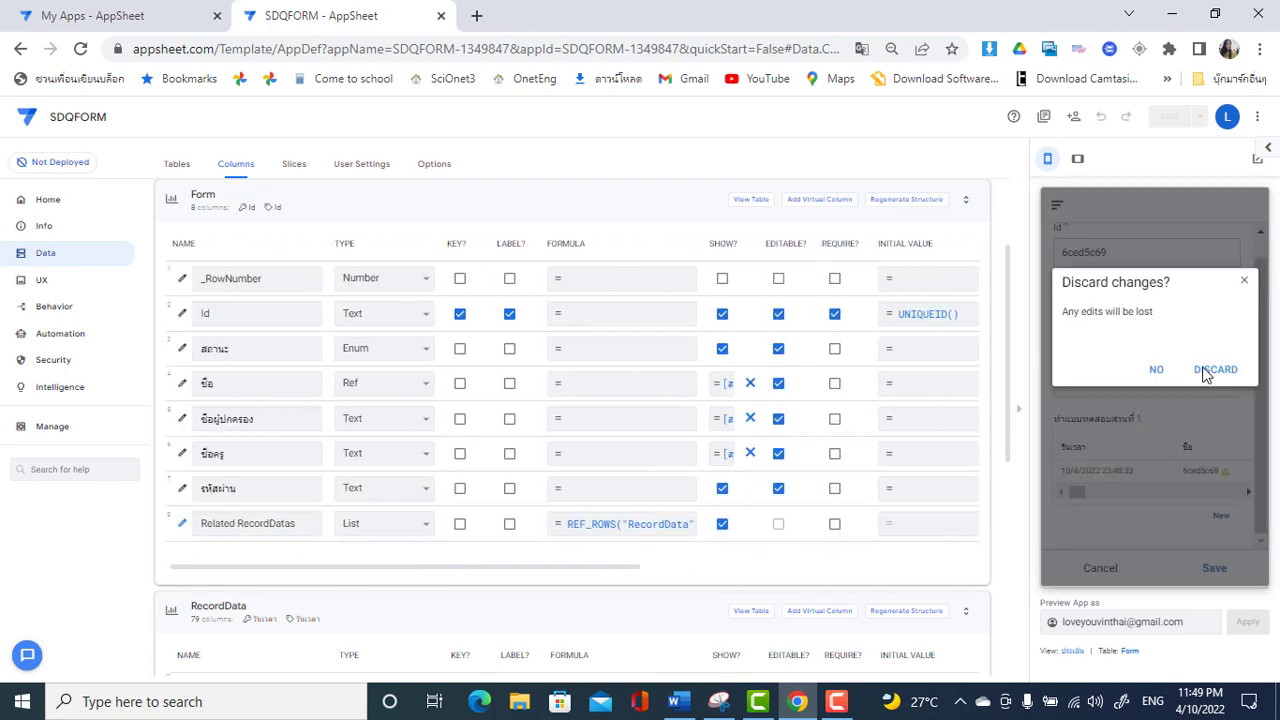
left_click(1205, 372)
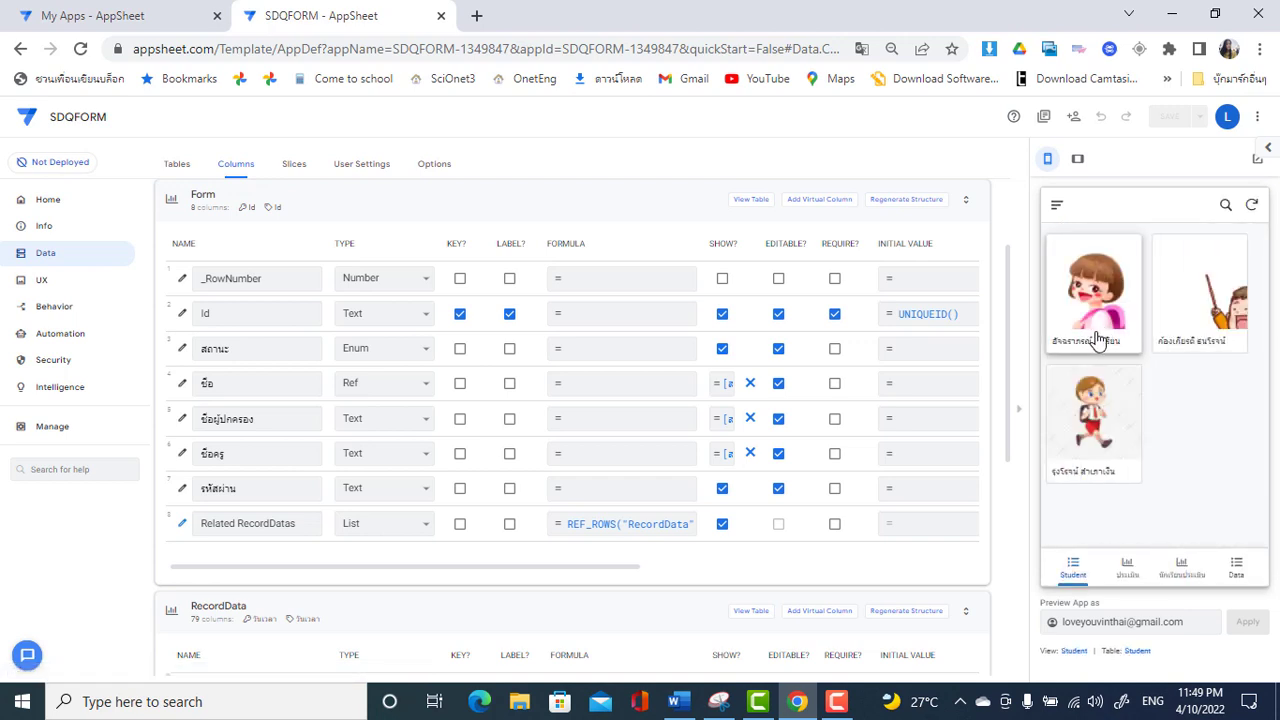
left_click(1132, 569)
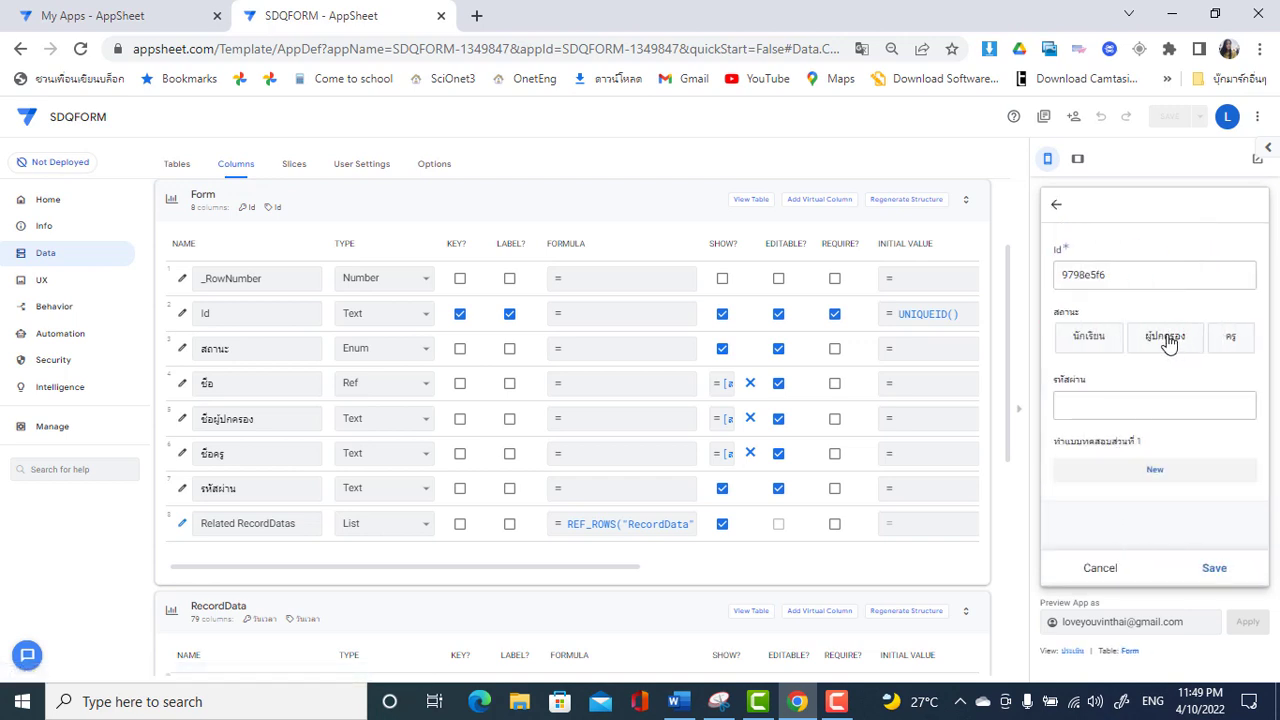
left_click(1078, 340)
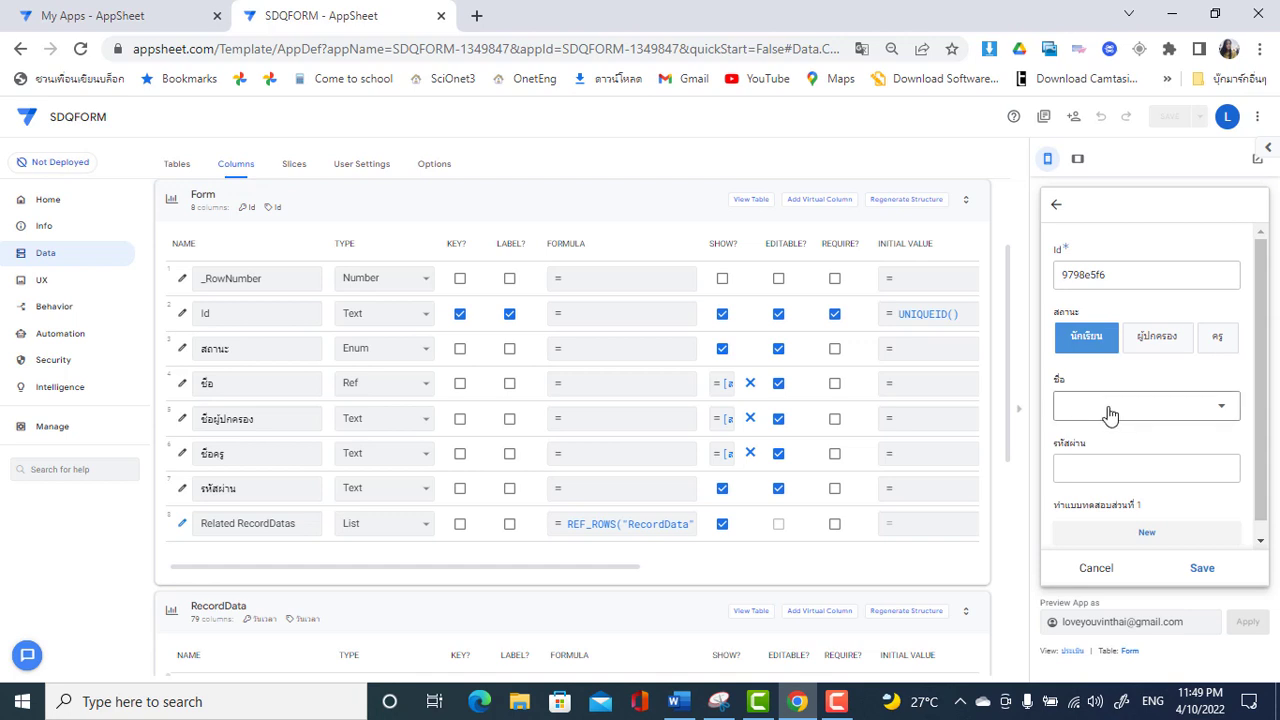
left_click(1108, 414)
left_click(1186, 263)
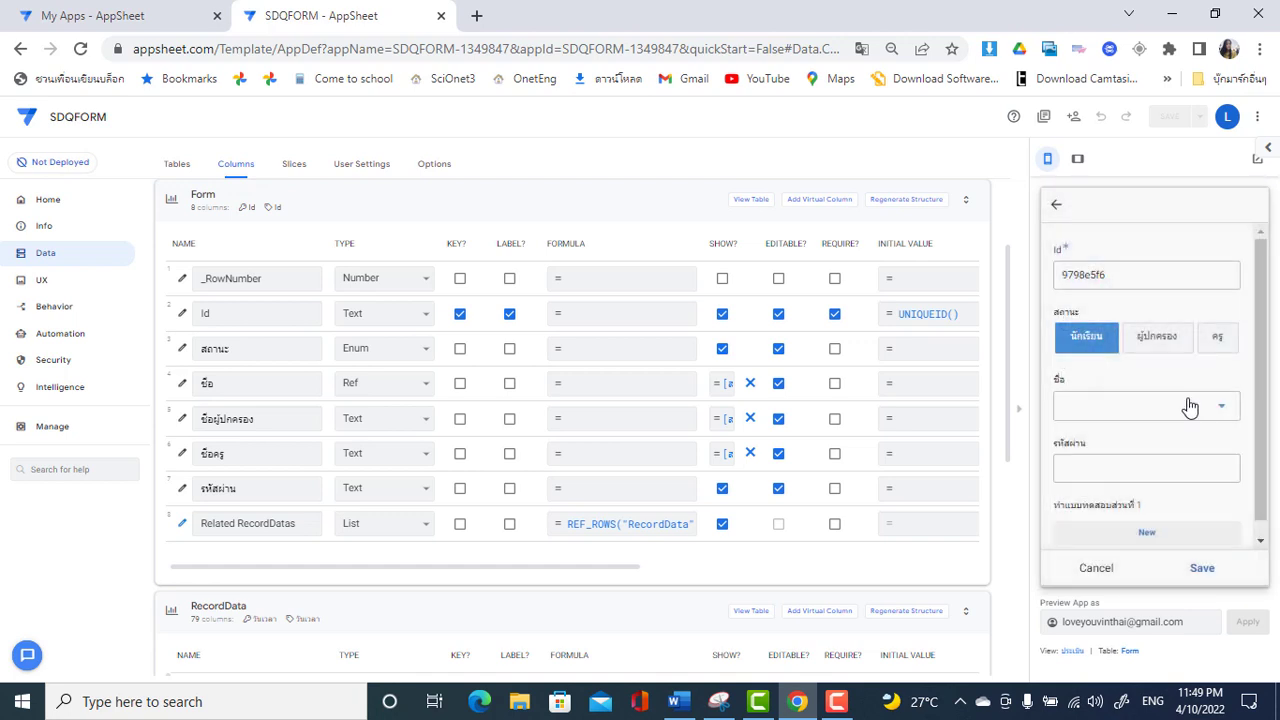
left_click(1111, 485)
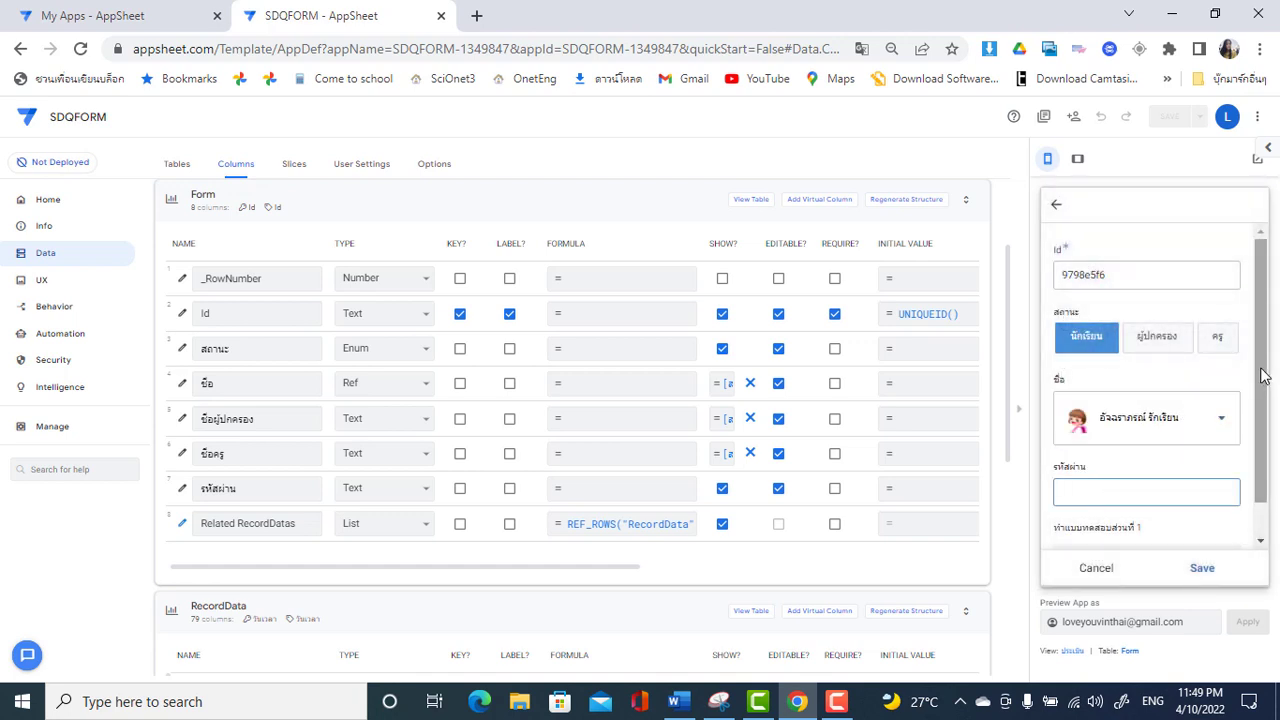
scroll(1265, 450, "down", 1)
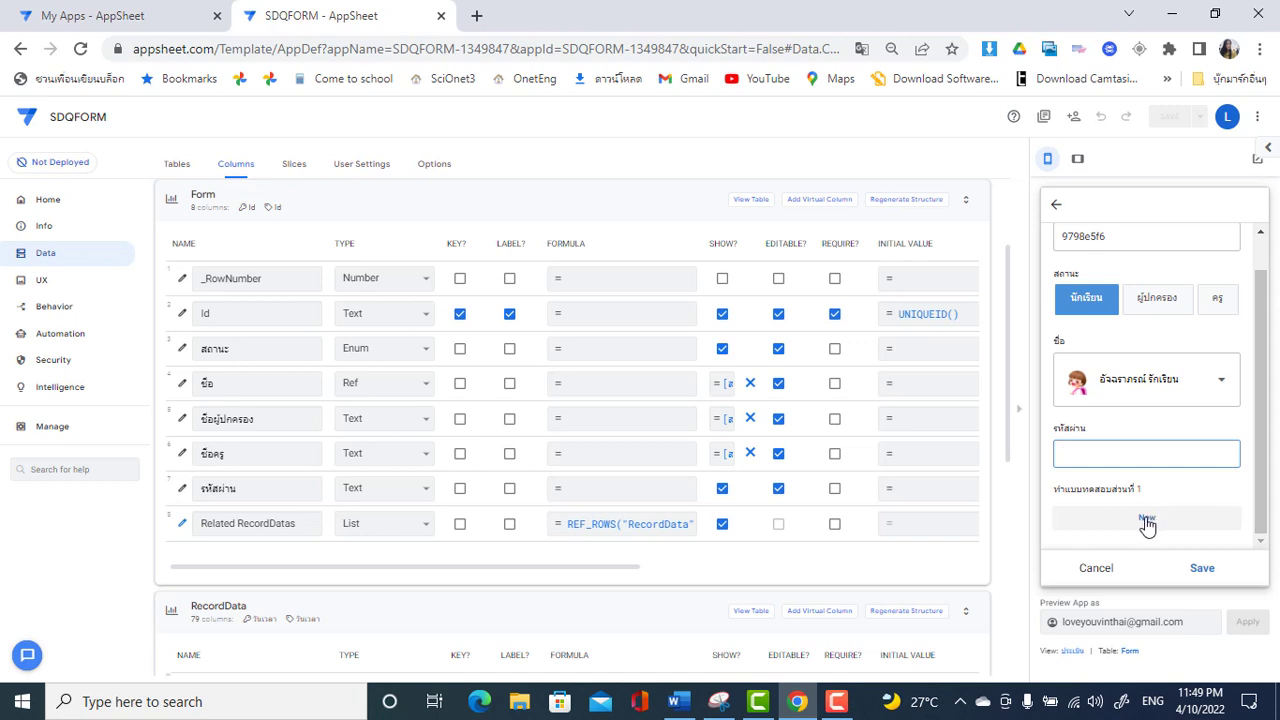
Start a Show_If expression on Related RecordDatas beginning with [รหัสผ่าน]=
left_click(183, 529)
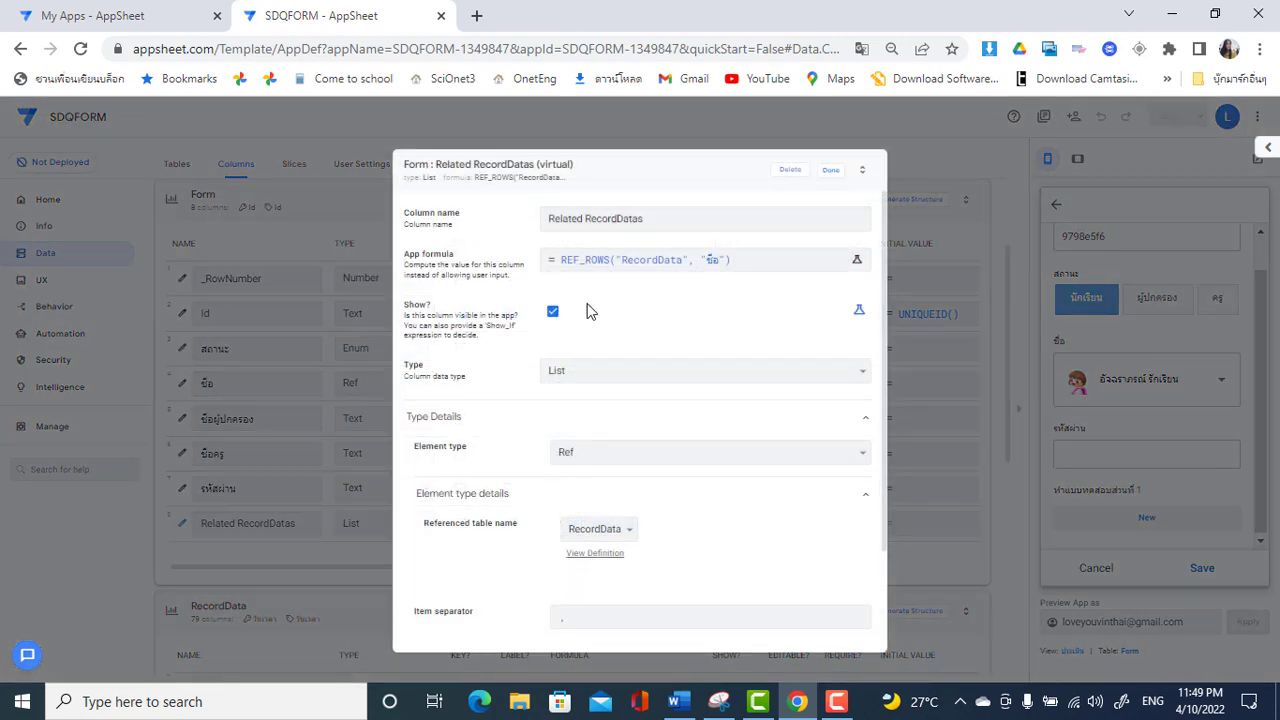
left_click(859, 314)
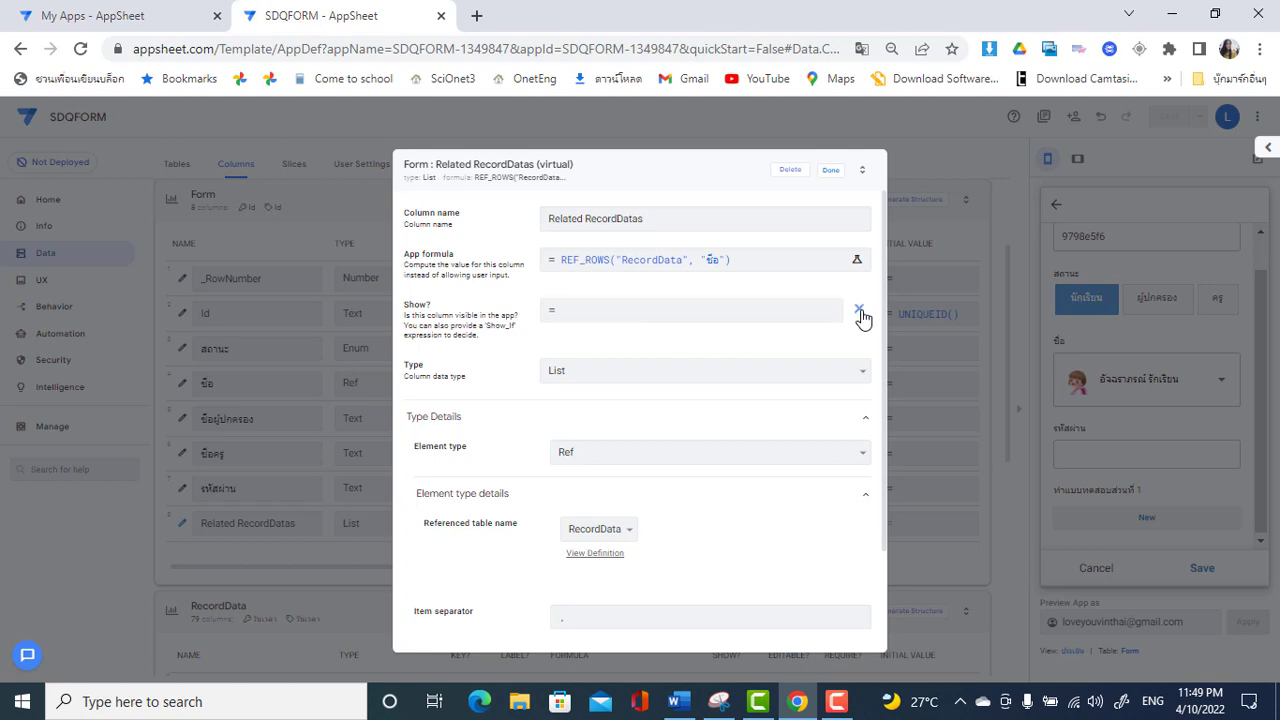
left_click(800, 313)
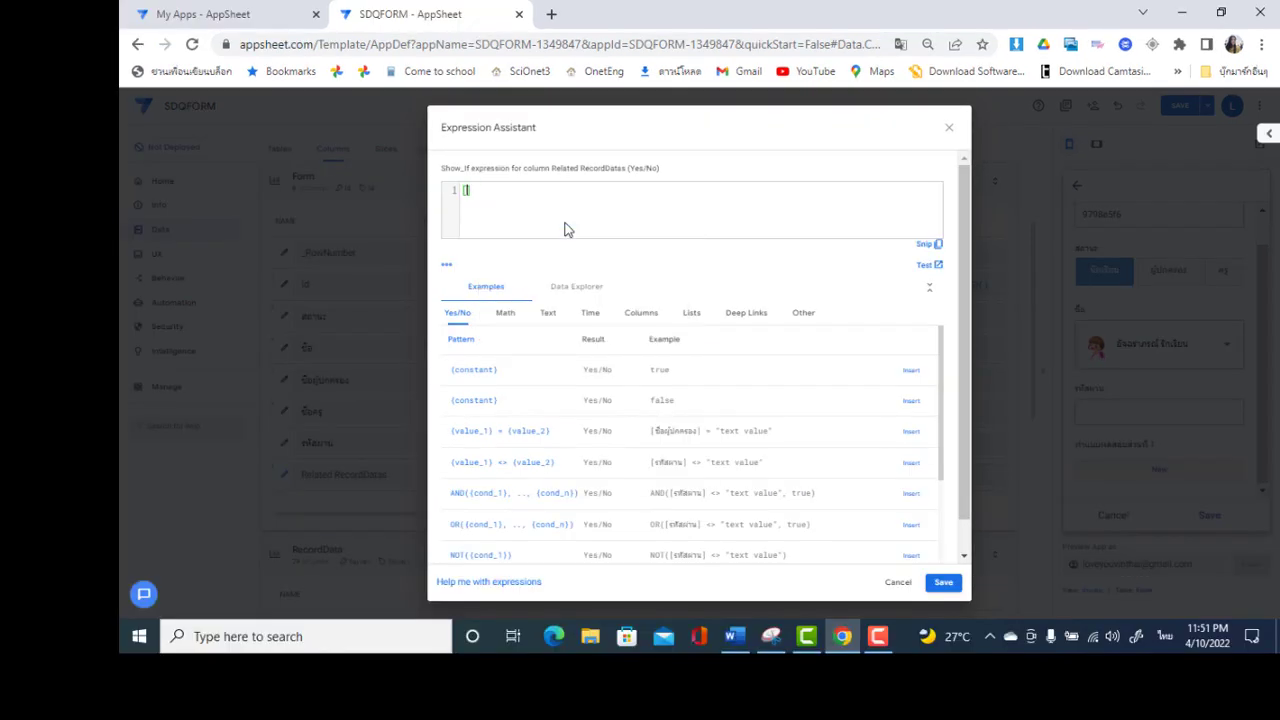
type("[รหัสผ่าน")
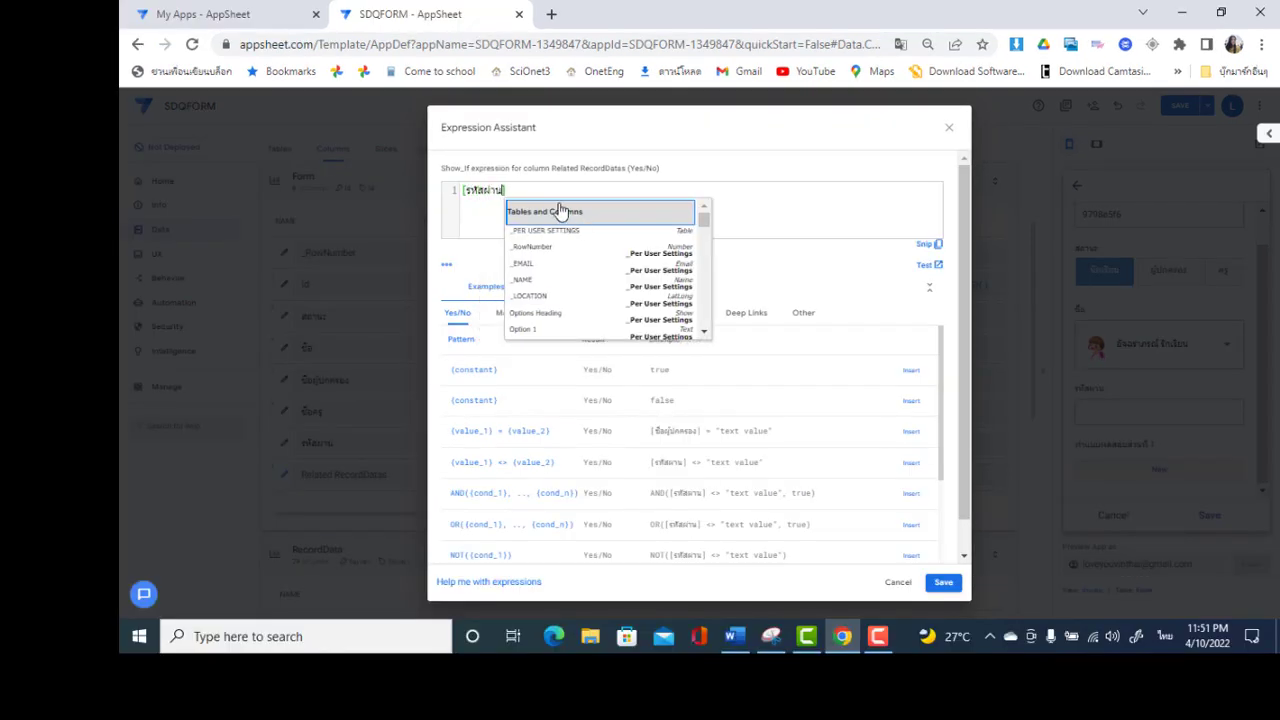
type("]ช")
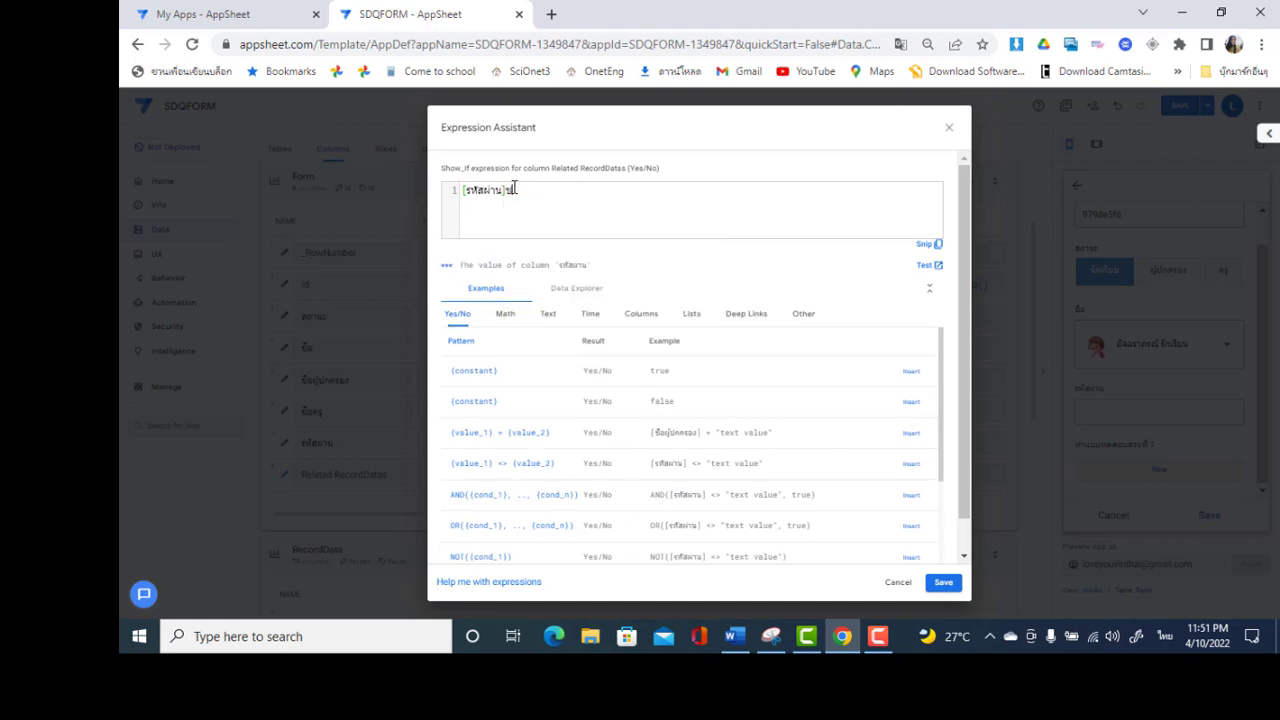
type("บ")
key("BackSpace")
key("BackSpace")
key("grave")
key("grave")
type("1")
key("BackSpace")
key("grave")
type("1")
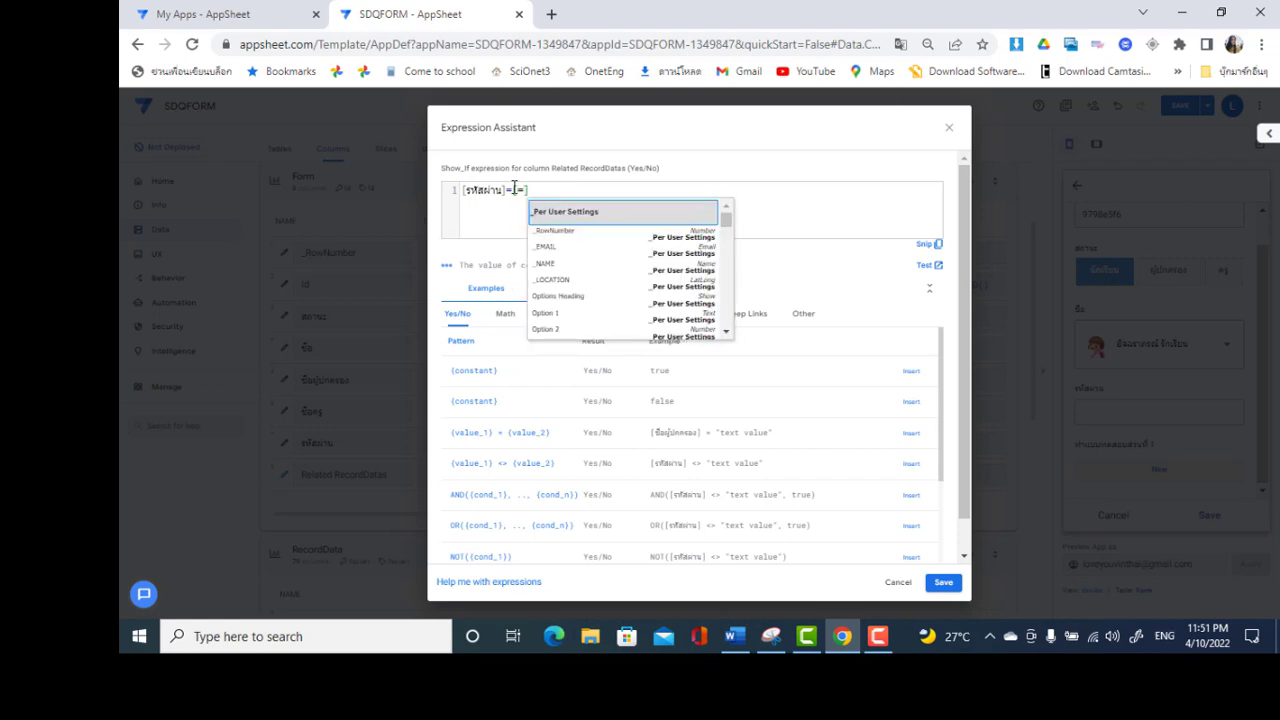
key("BackSpace")
Complete the expression as [รหัสผ่าน]=[ชื่อ].[Password] and save it
key("grave")
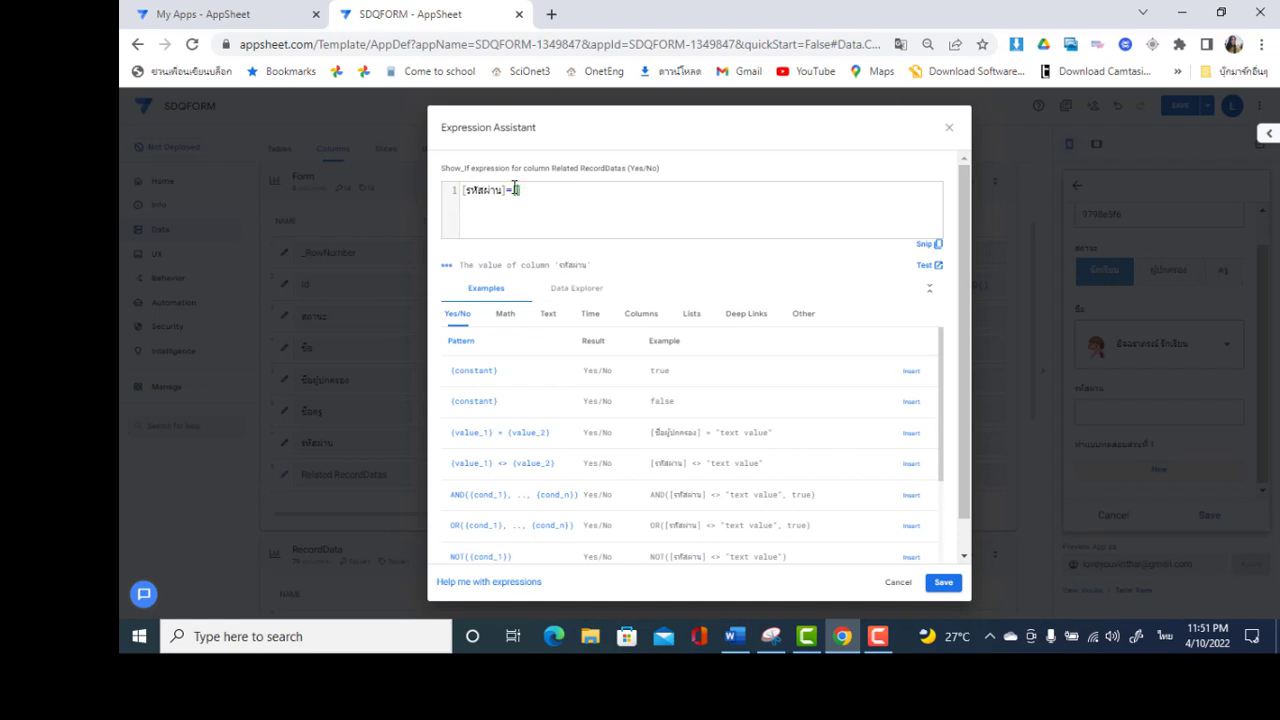
type("[ชื่อ")
key("grave")
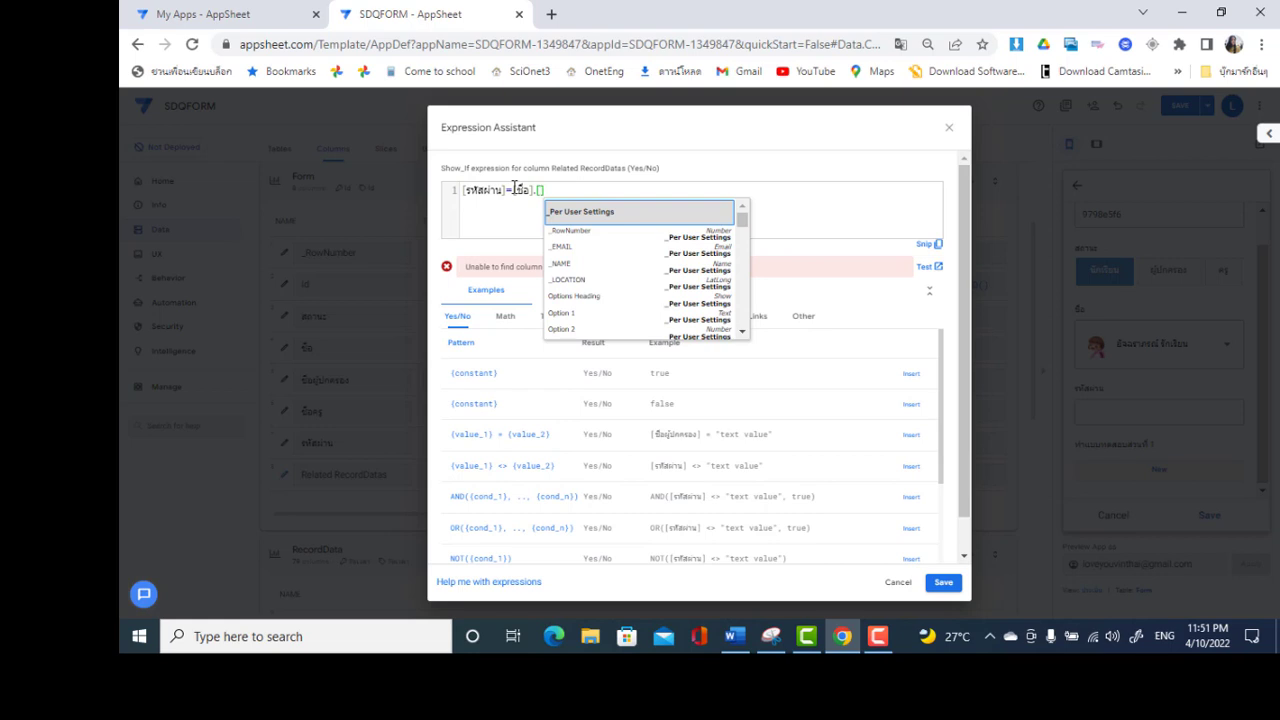
type("N")
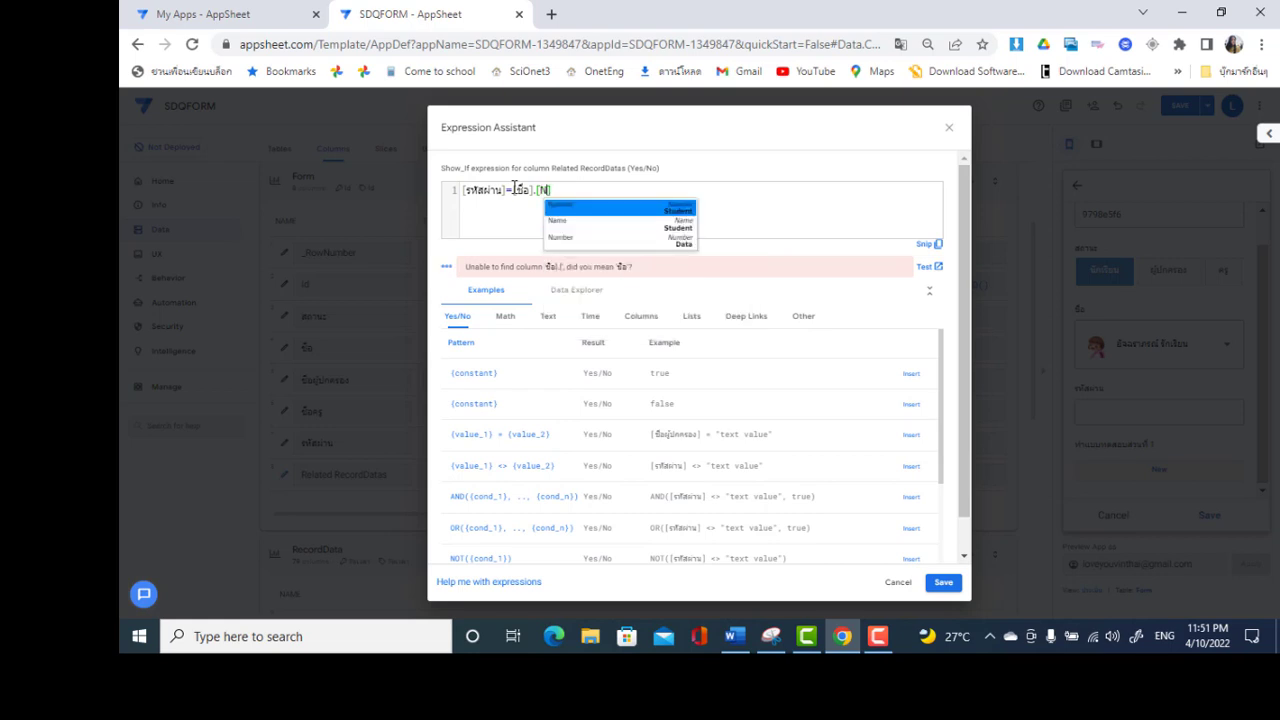
left_click(568, 224)
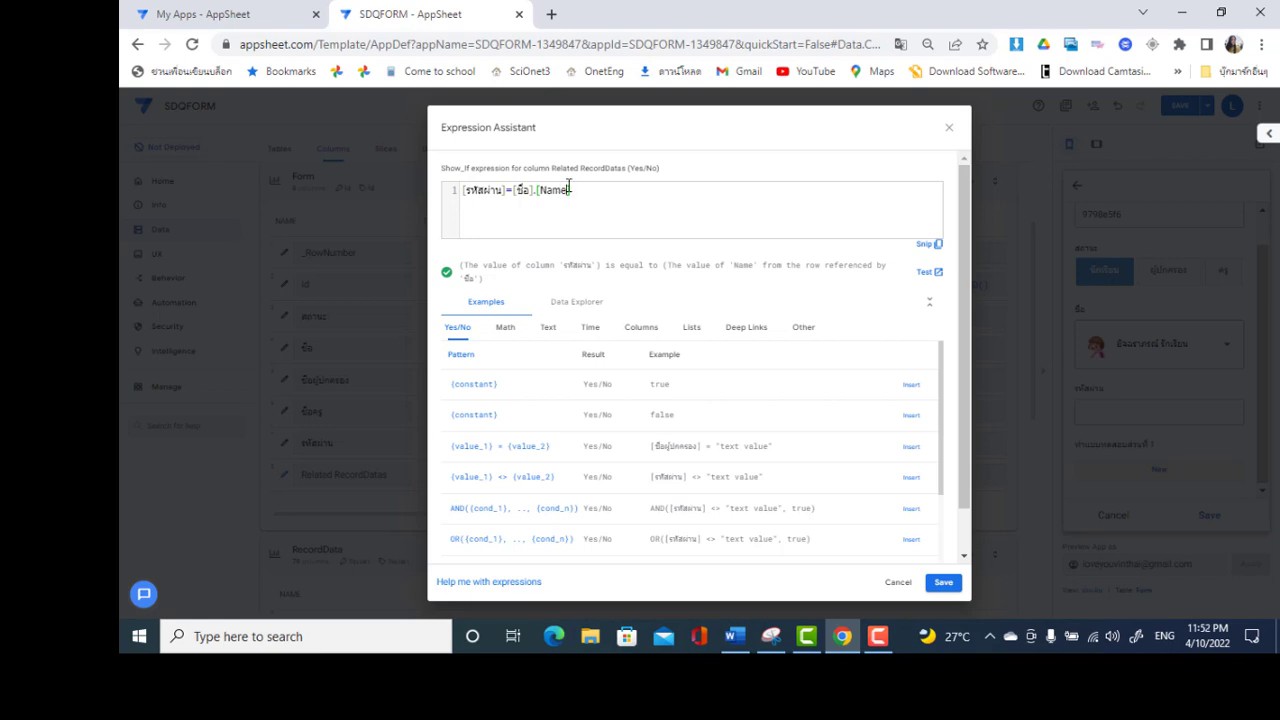
key("BackSpace")
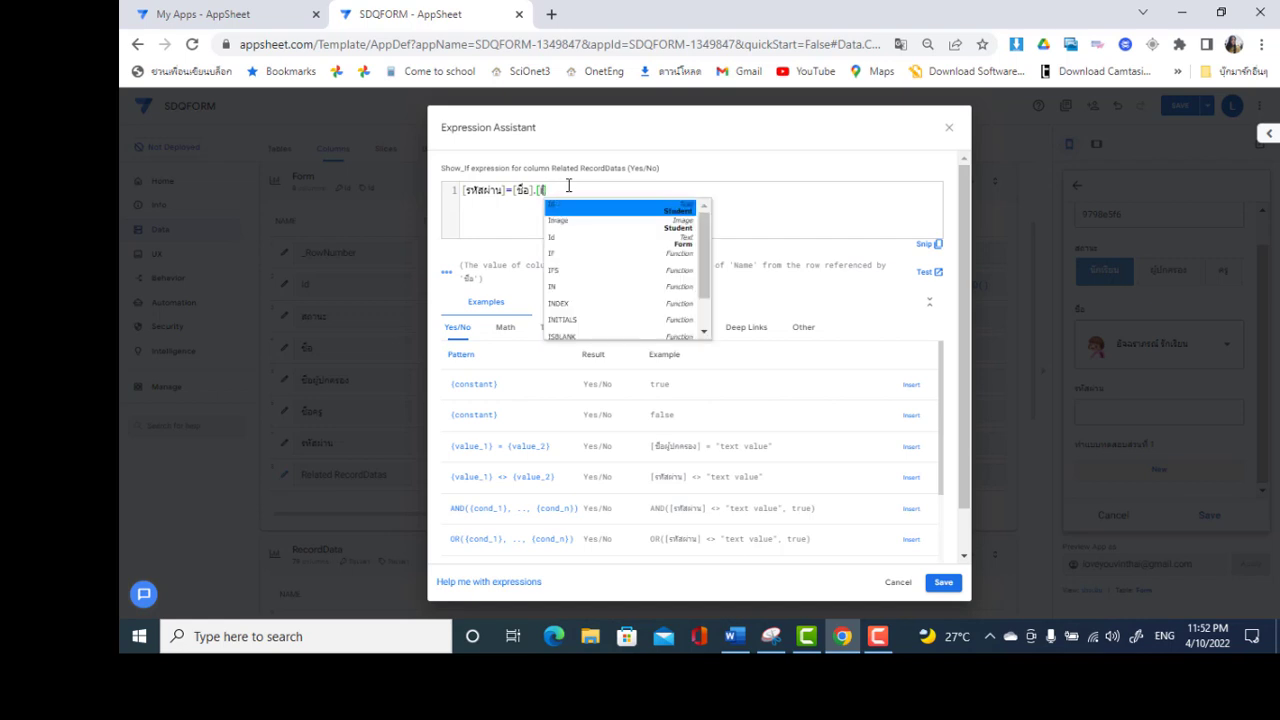
key("alt+shift")
key("BackSpace")
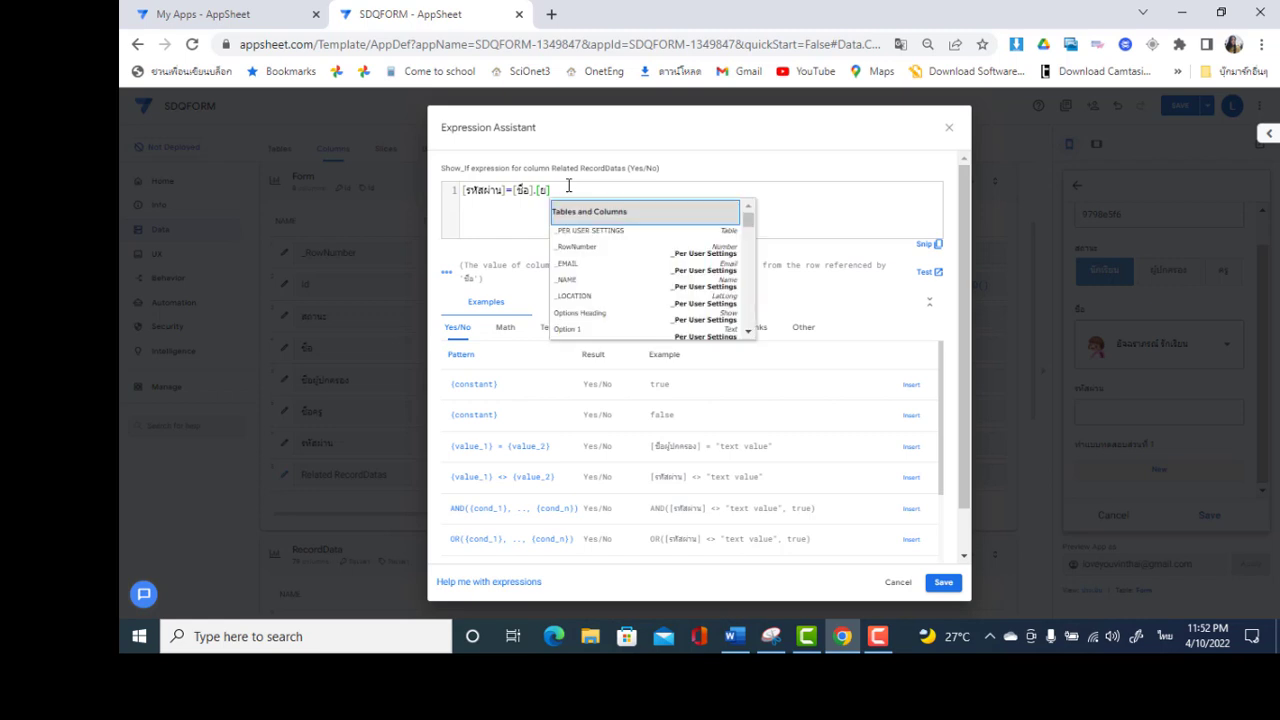
key("alt+shift")
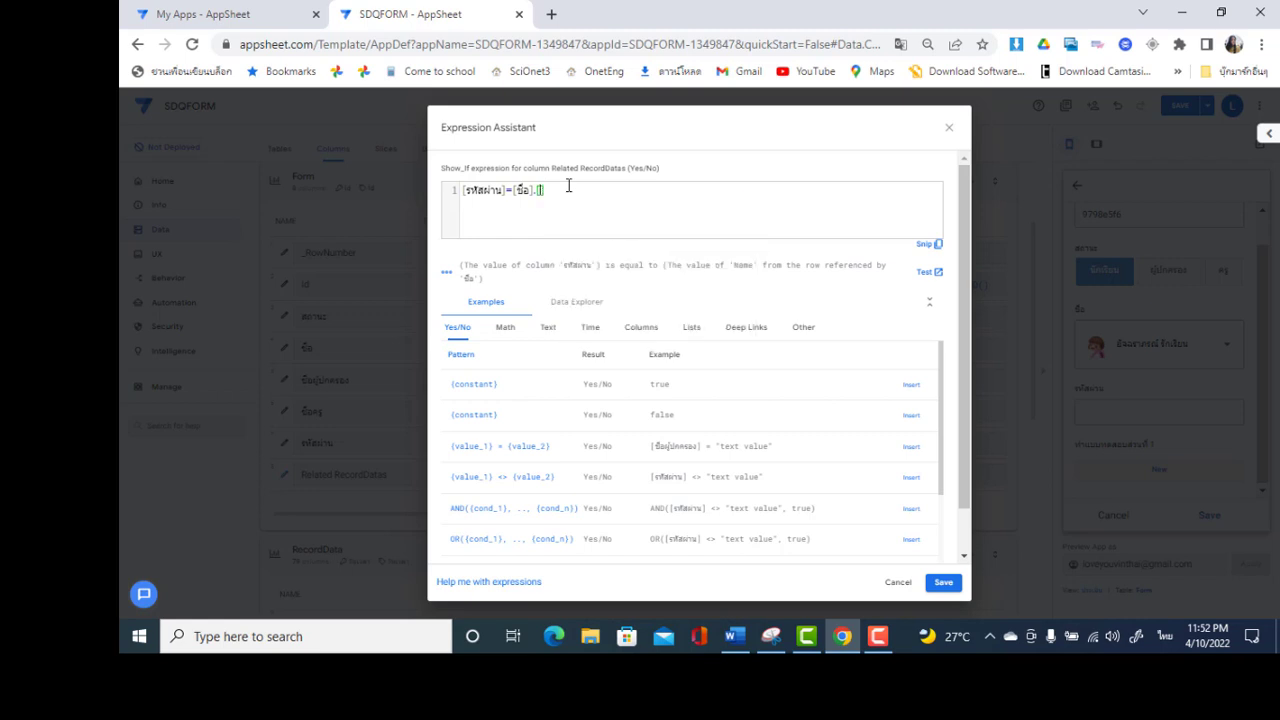
key("BackSpace")
type("pa")
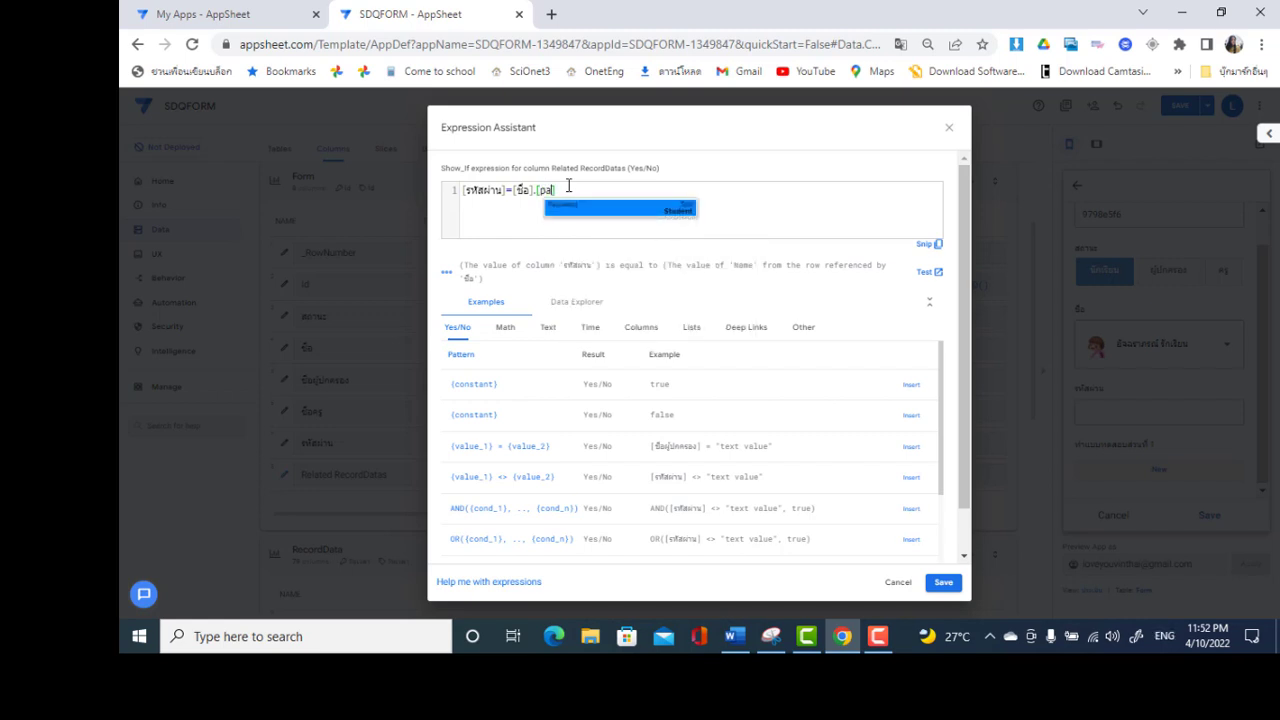
left_click(574, 207)
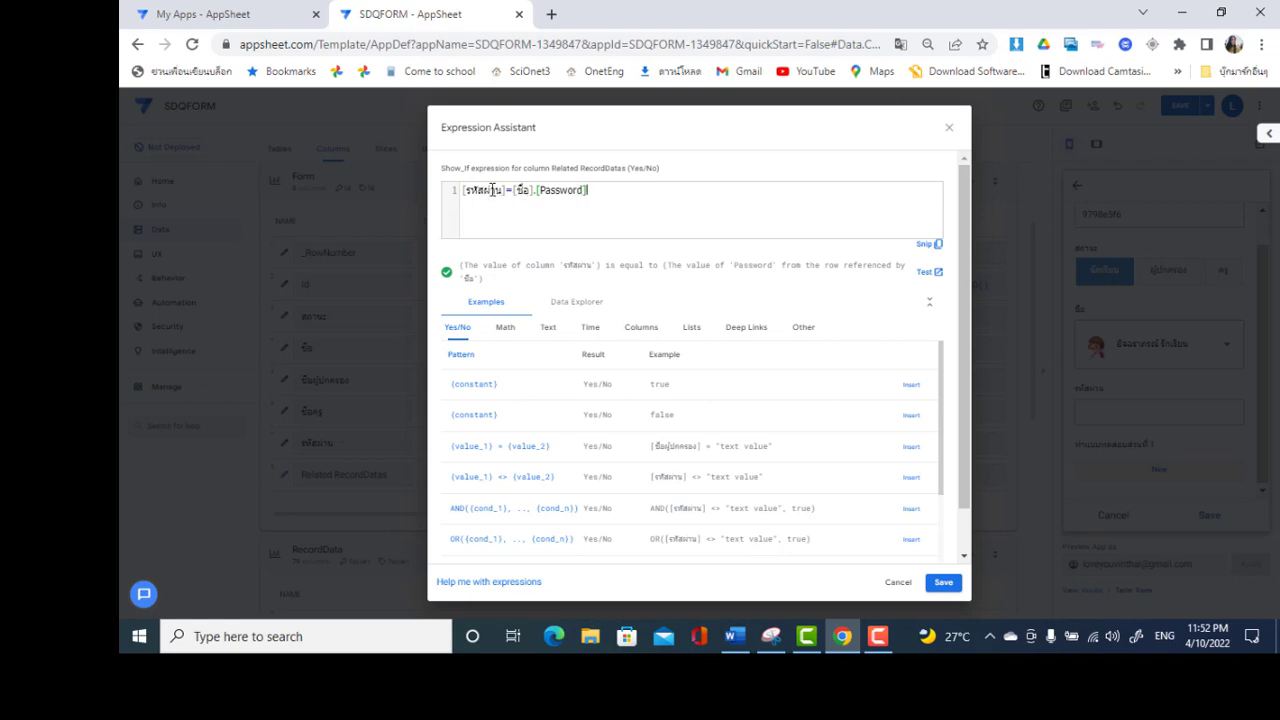
left_click(943, 583)
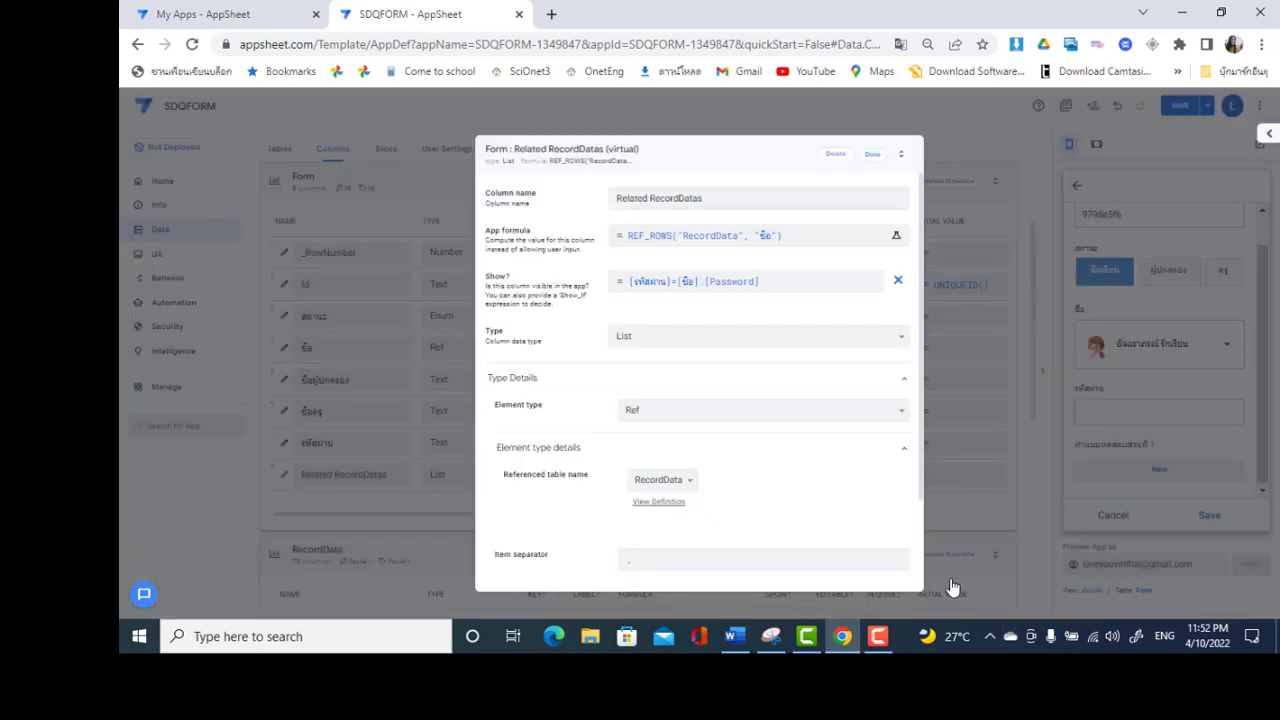
Close the Related RecordDatas settings, save the app, and select the Form table
left_click(873, 156)
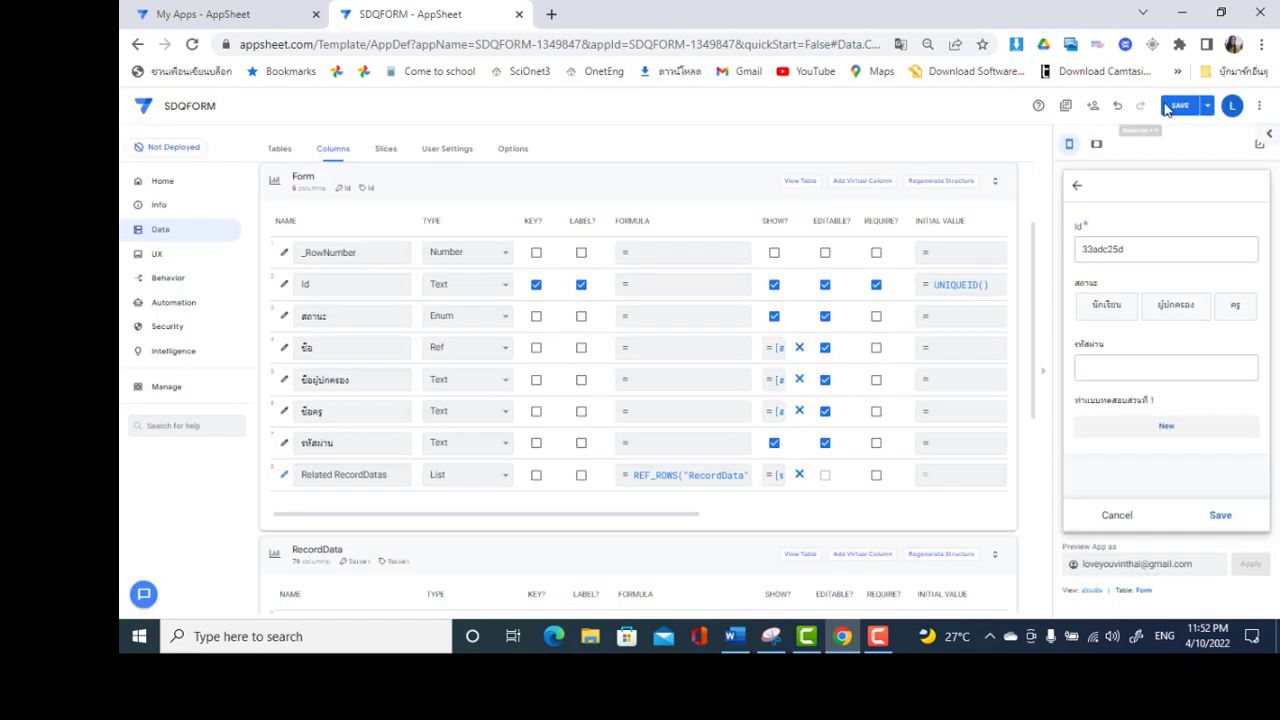
left_click(1181, 106)
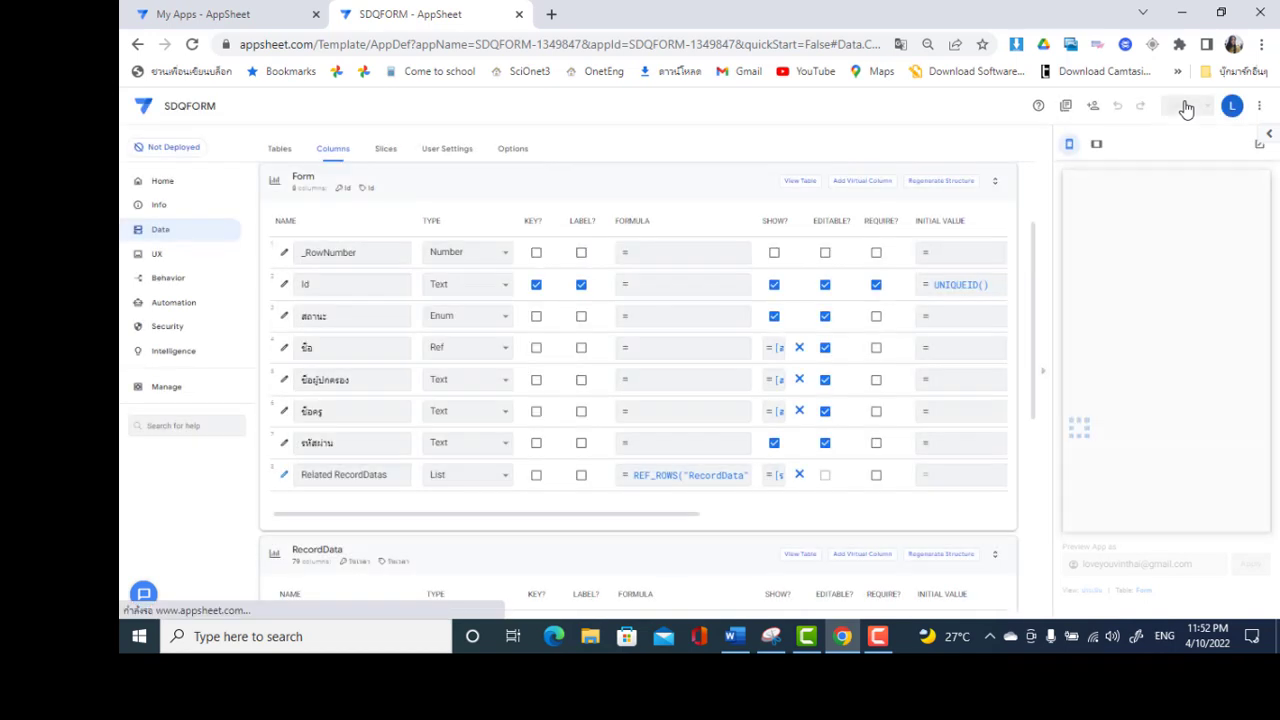
left_click(802, 183)
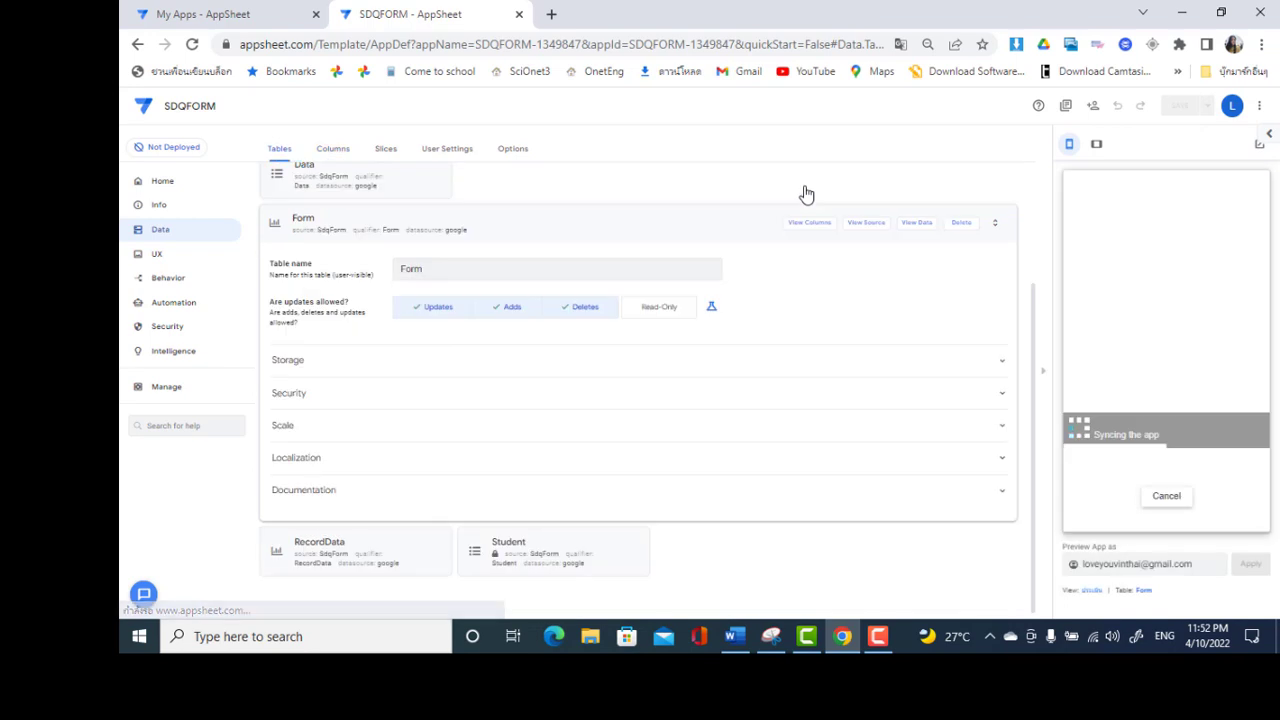
Check the Form table's source spreadsheet, then expand the Form table's settings
left_click(865, 226)
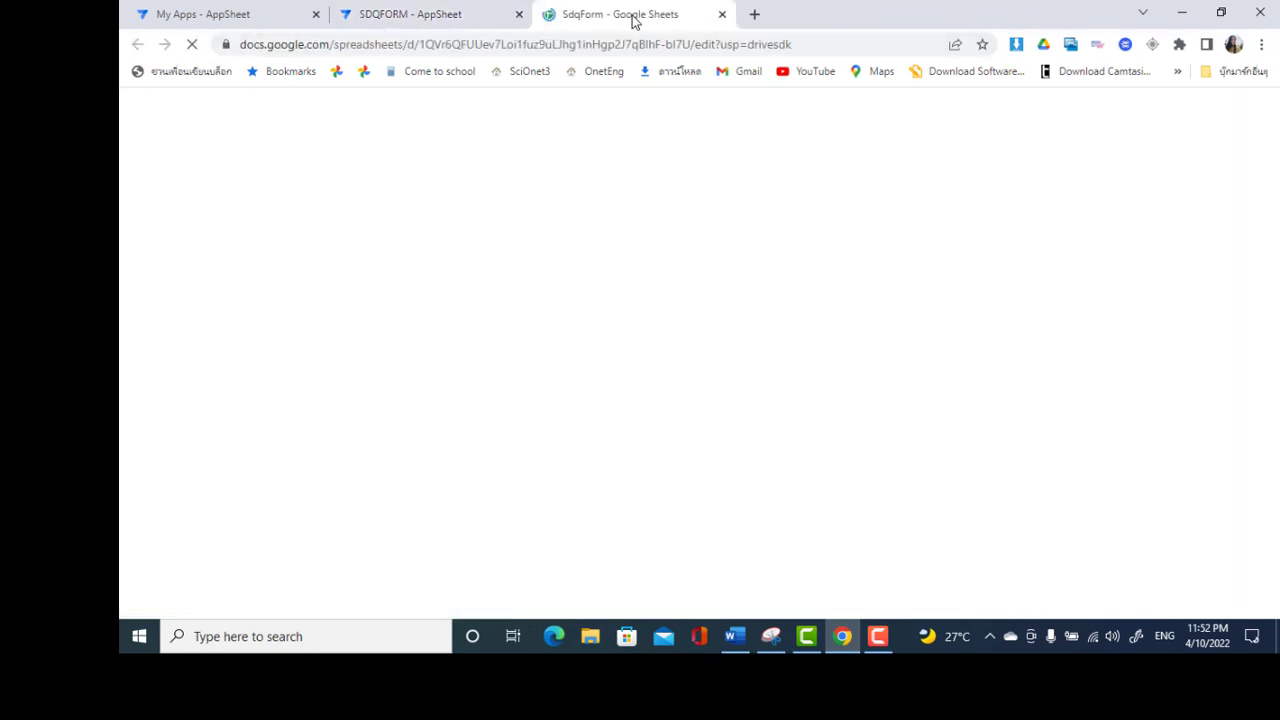
left_click(465, 12)
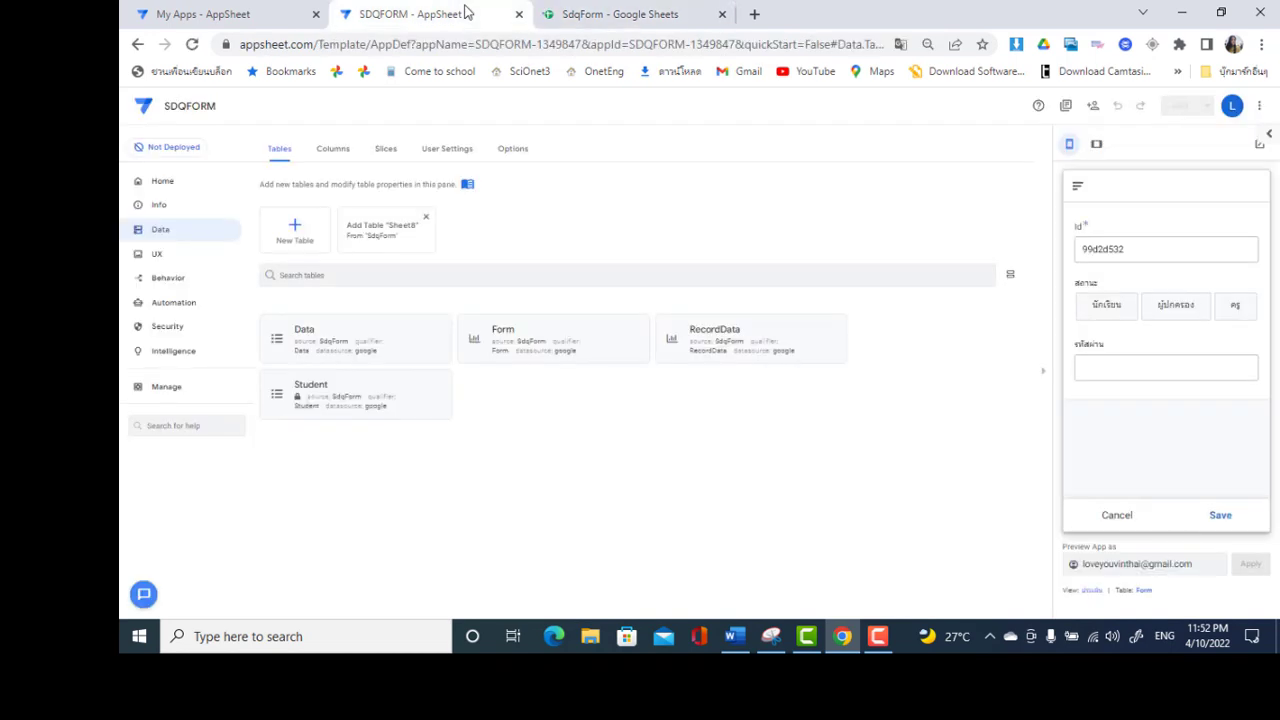
left_click(607, 12)
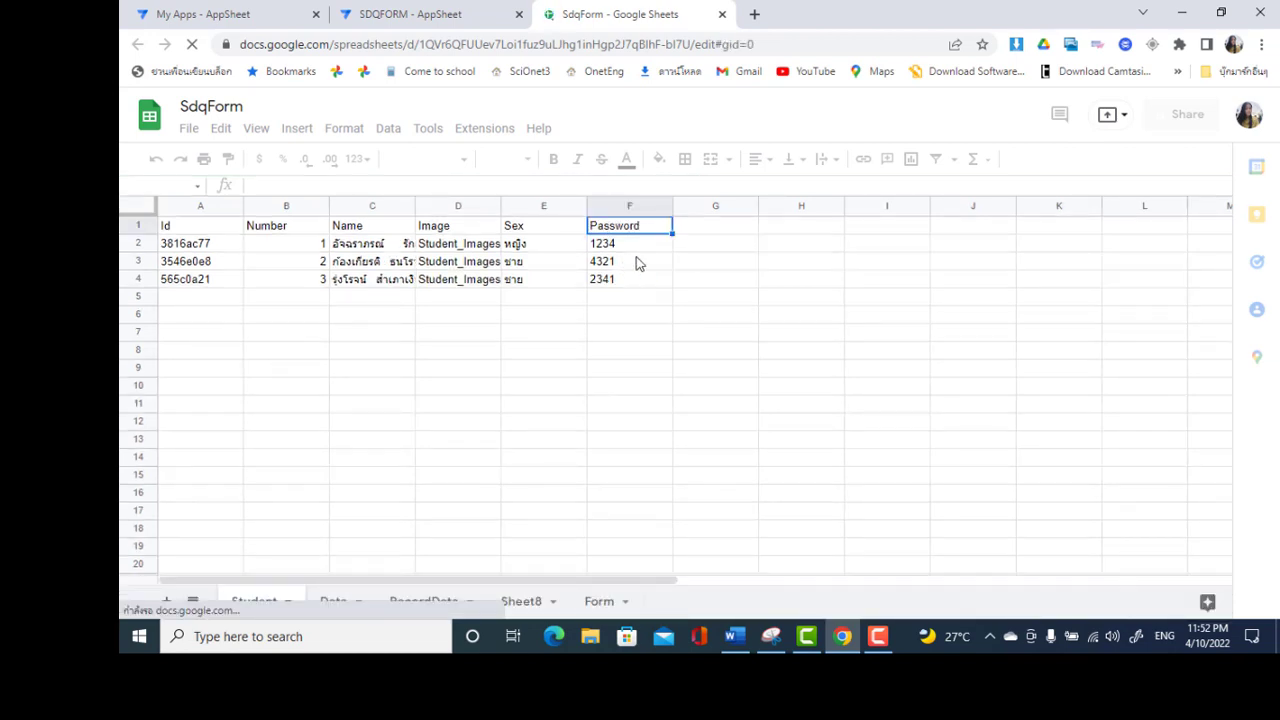
left_click(427, 12)
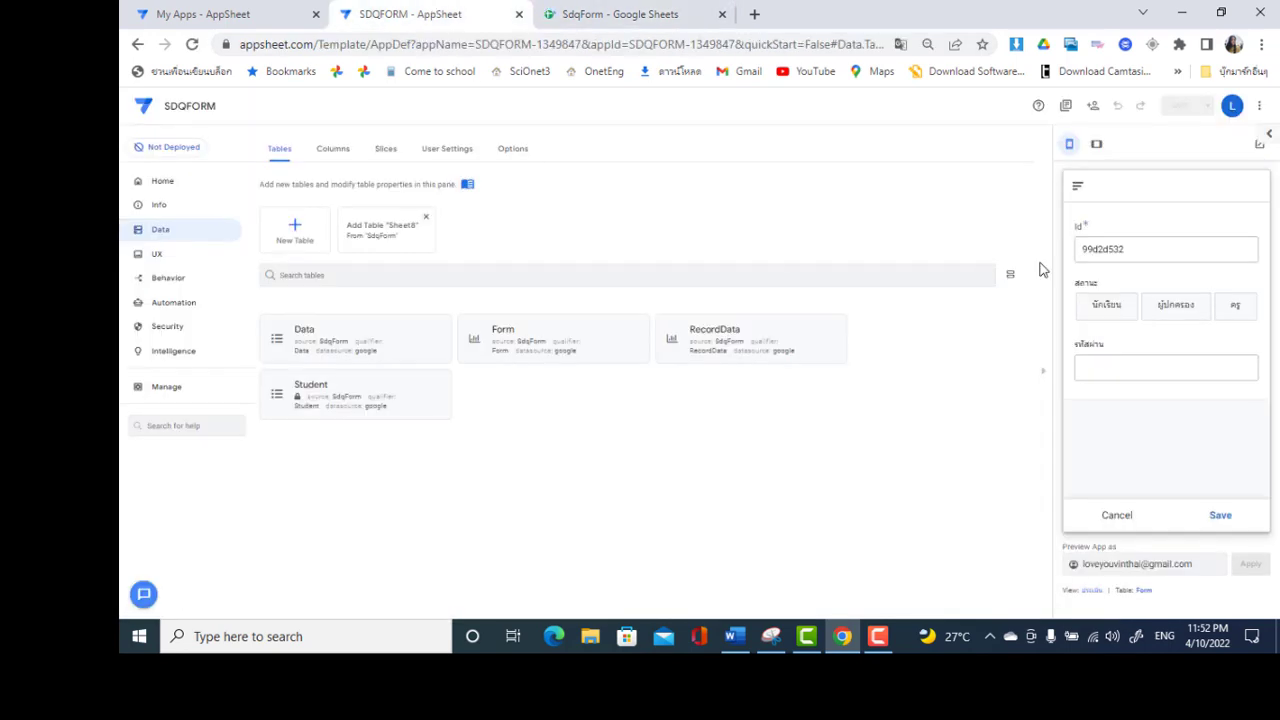
left_click(1182, 371)
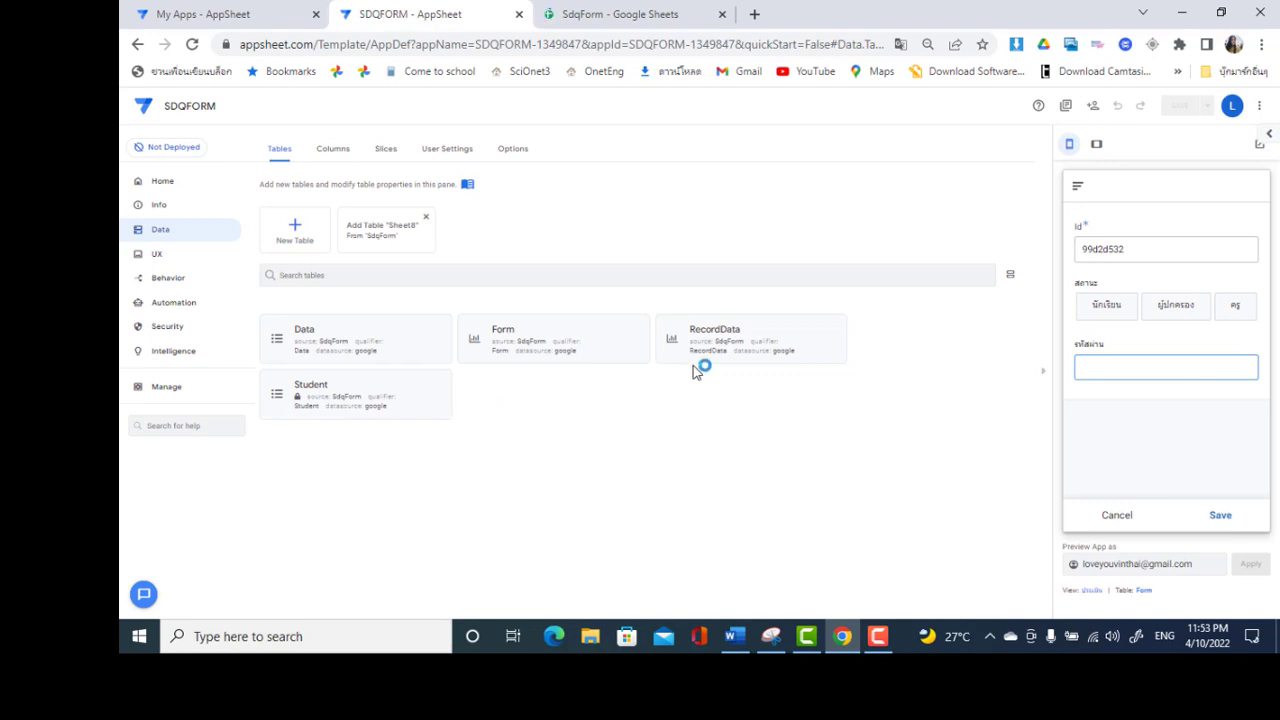
left_click(531, 333)
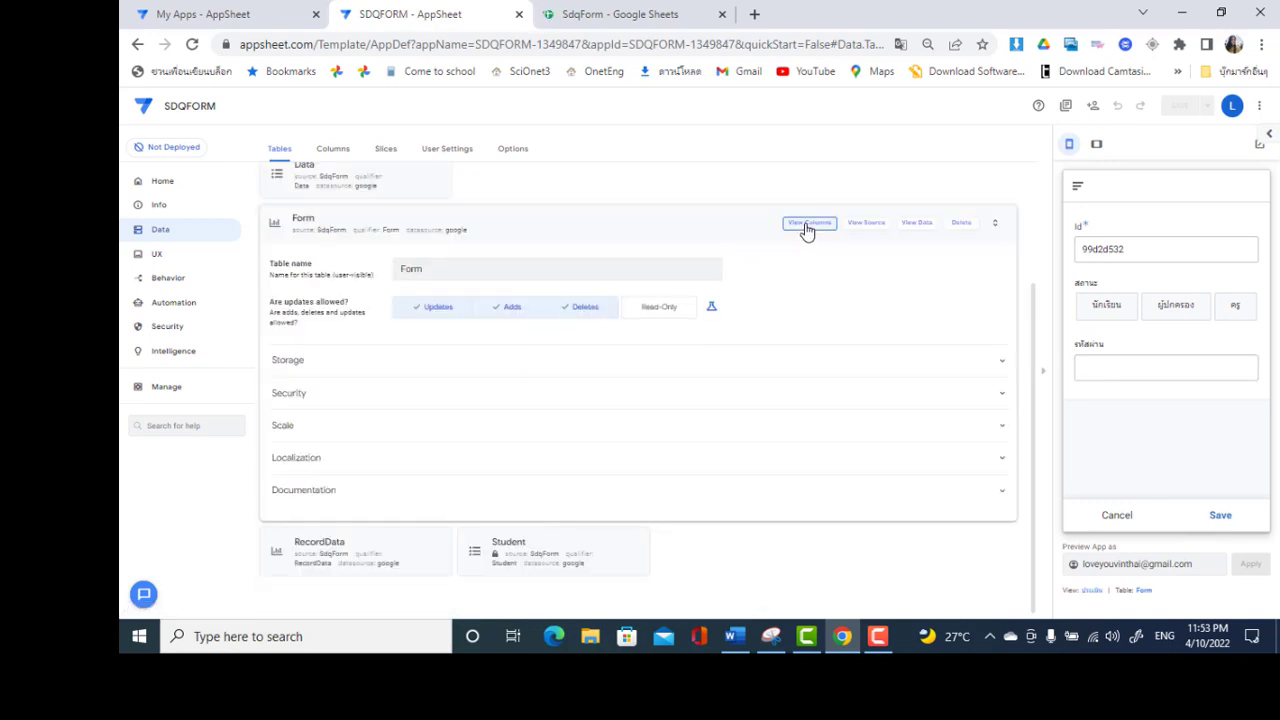
List Form's columns, compare Related RecordDatas with the Student sheet's passwords, and inspect ข้อ
left_click(807, 226)
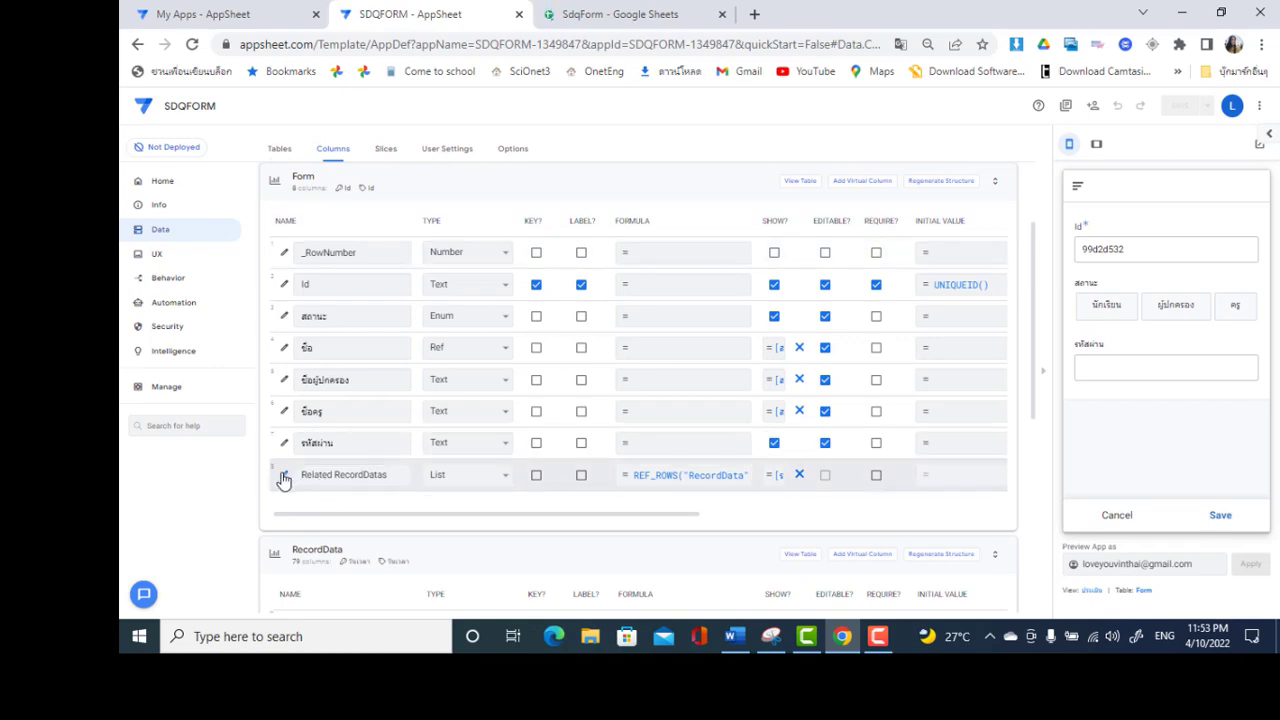
left_click(284, 476)
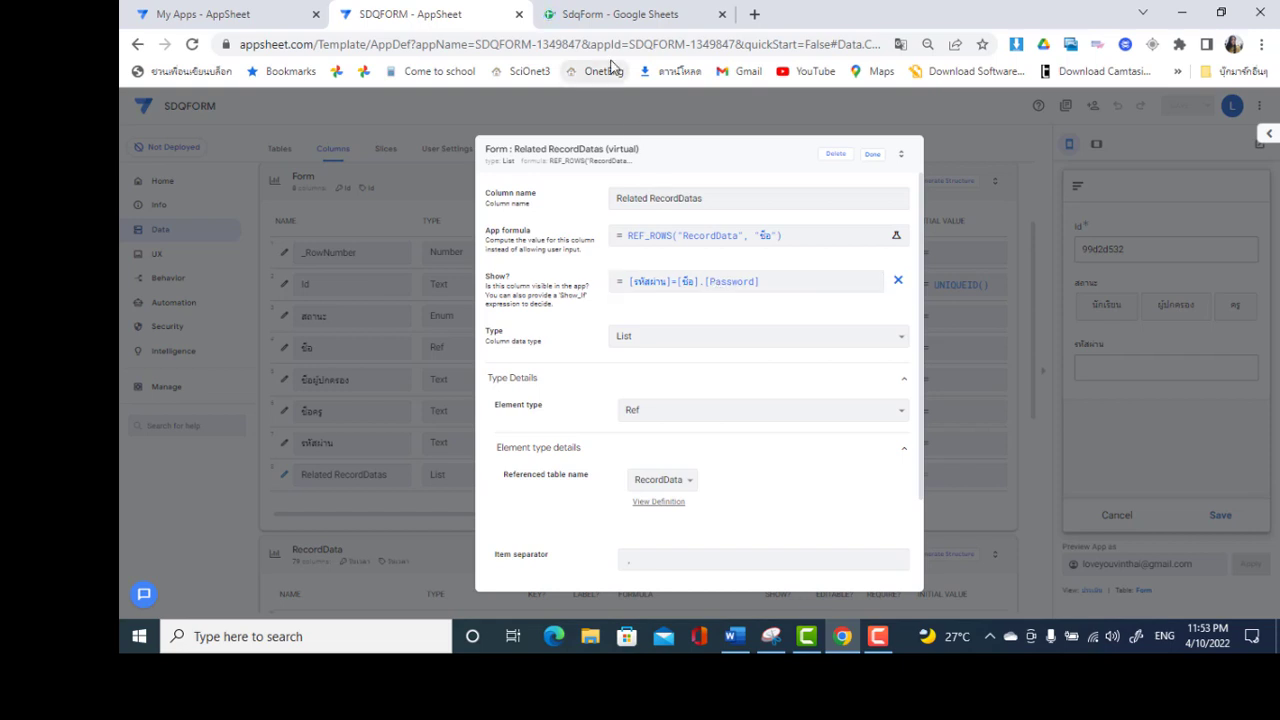
left_click(619, 22)
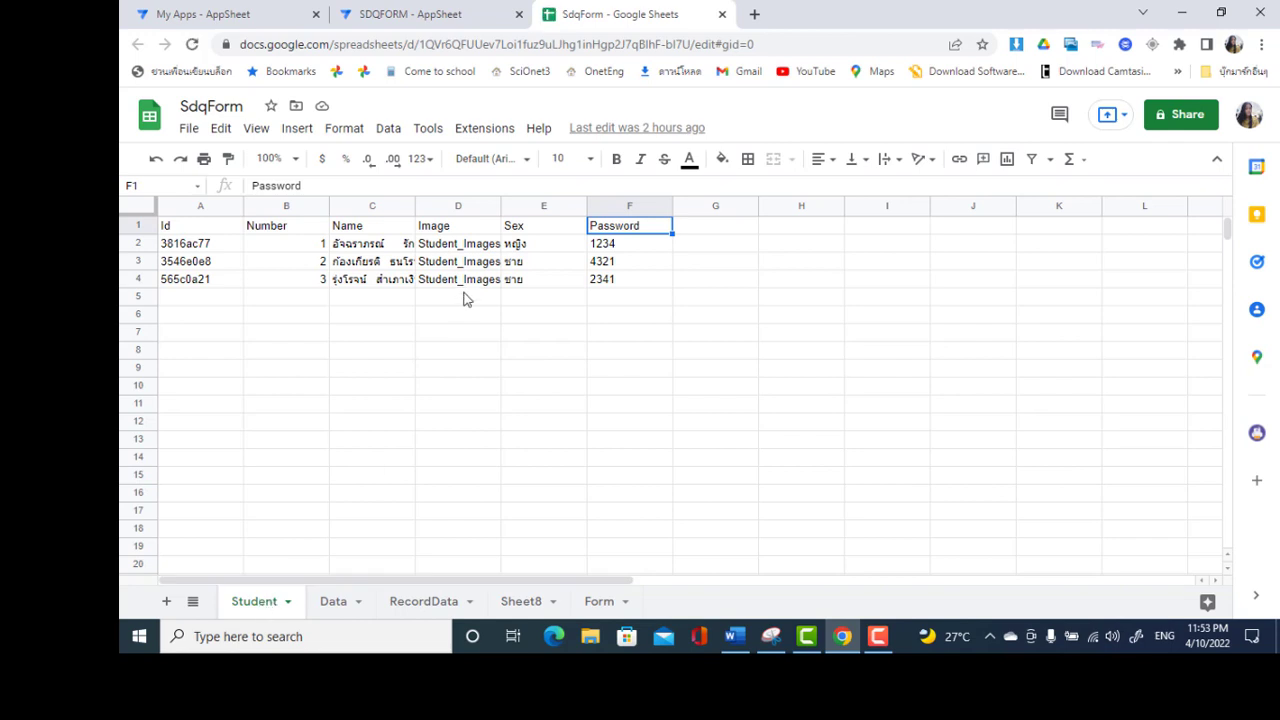
left_click(430, 14)
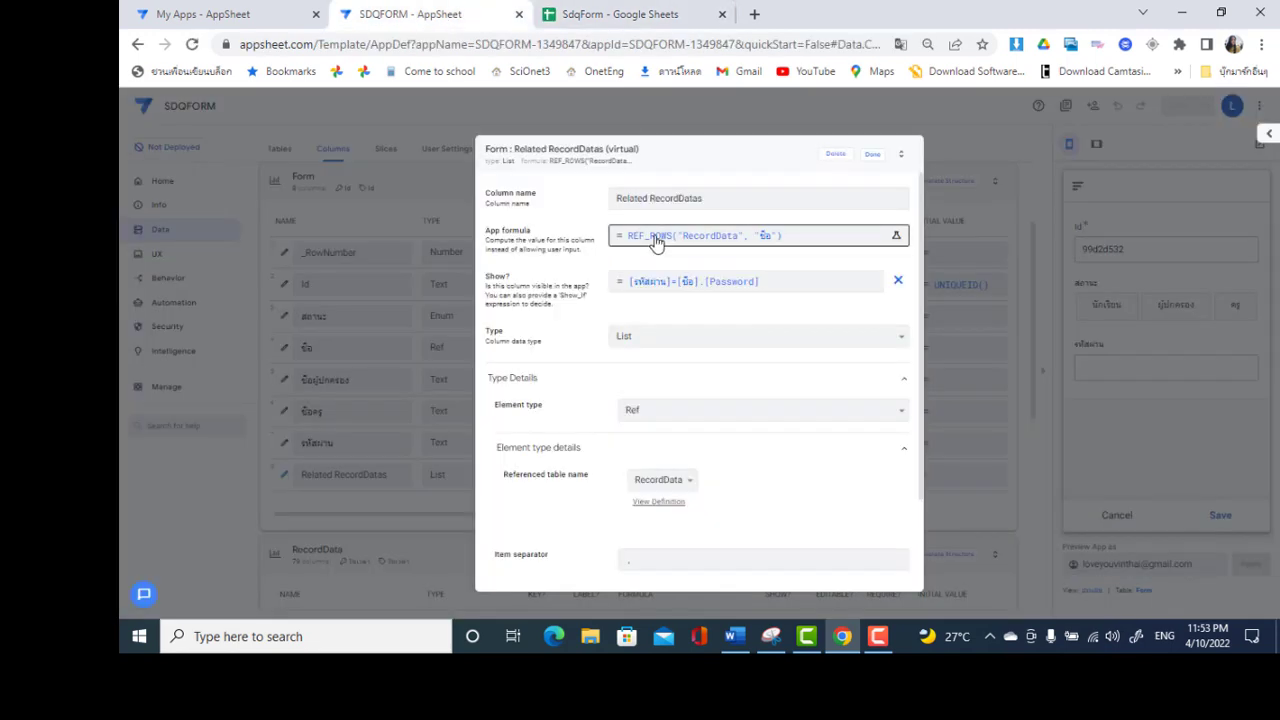
left_click(876, 155)
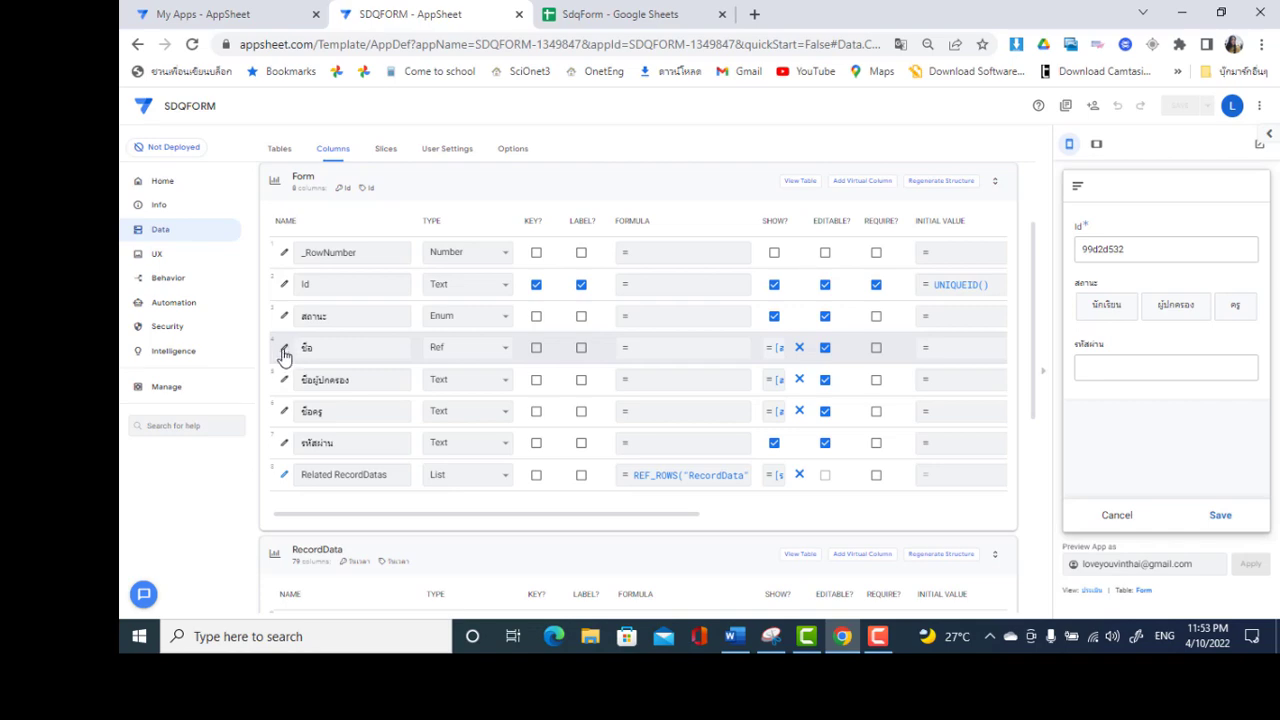
left_click(284, 349)
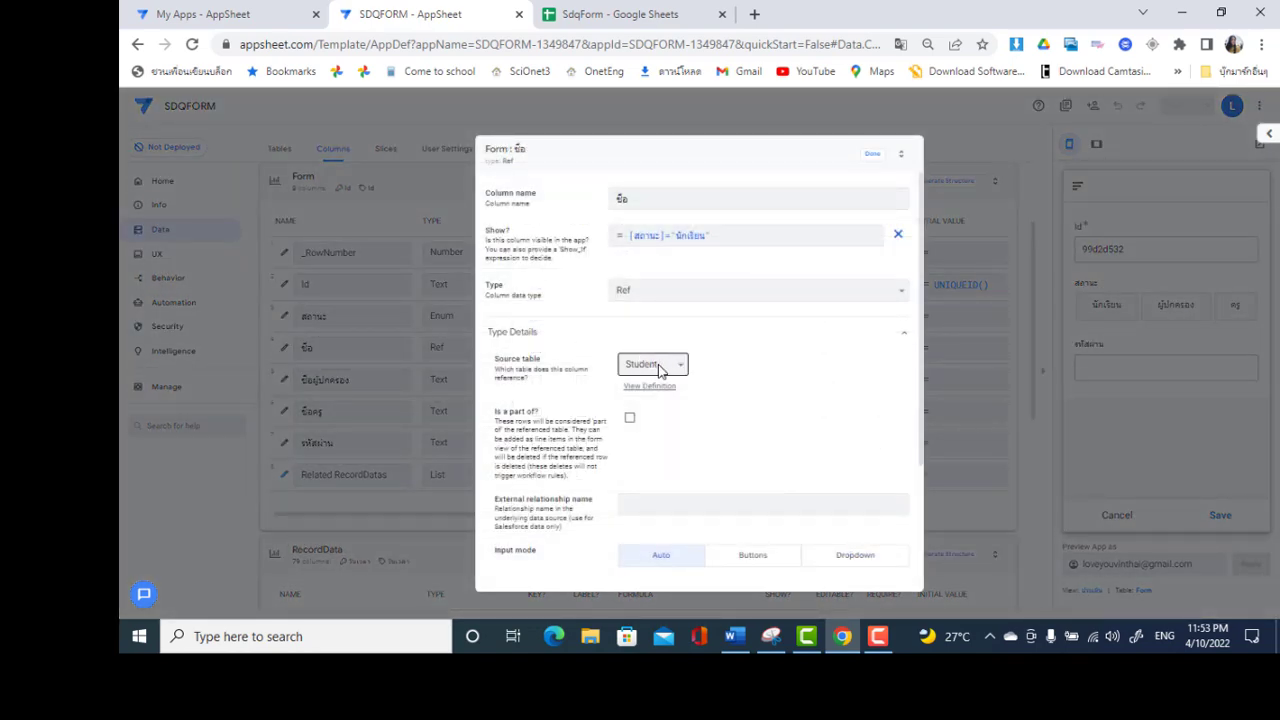
left_click(870, 154)
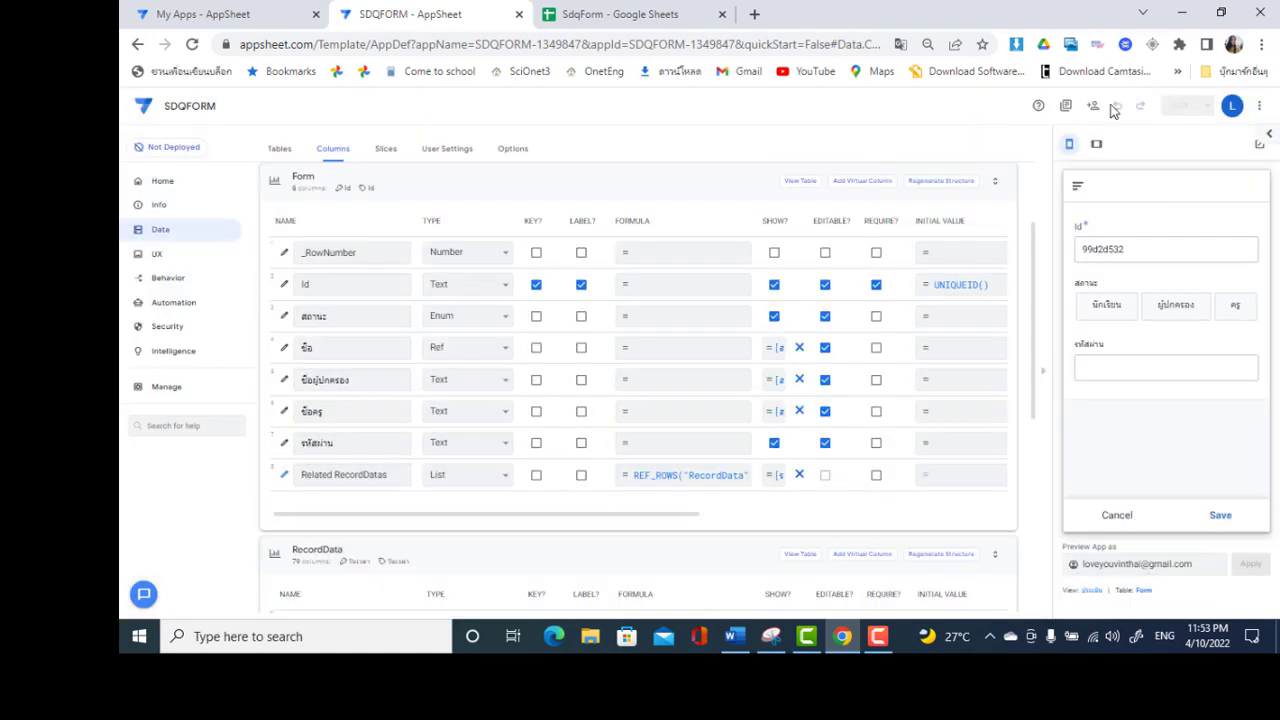
left_click(1092, 311)
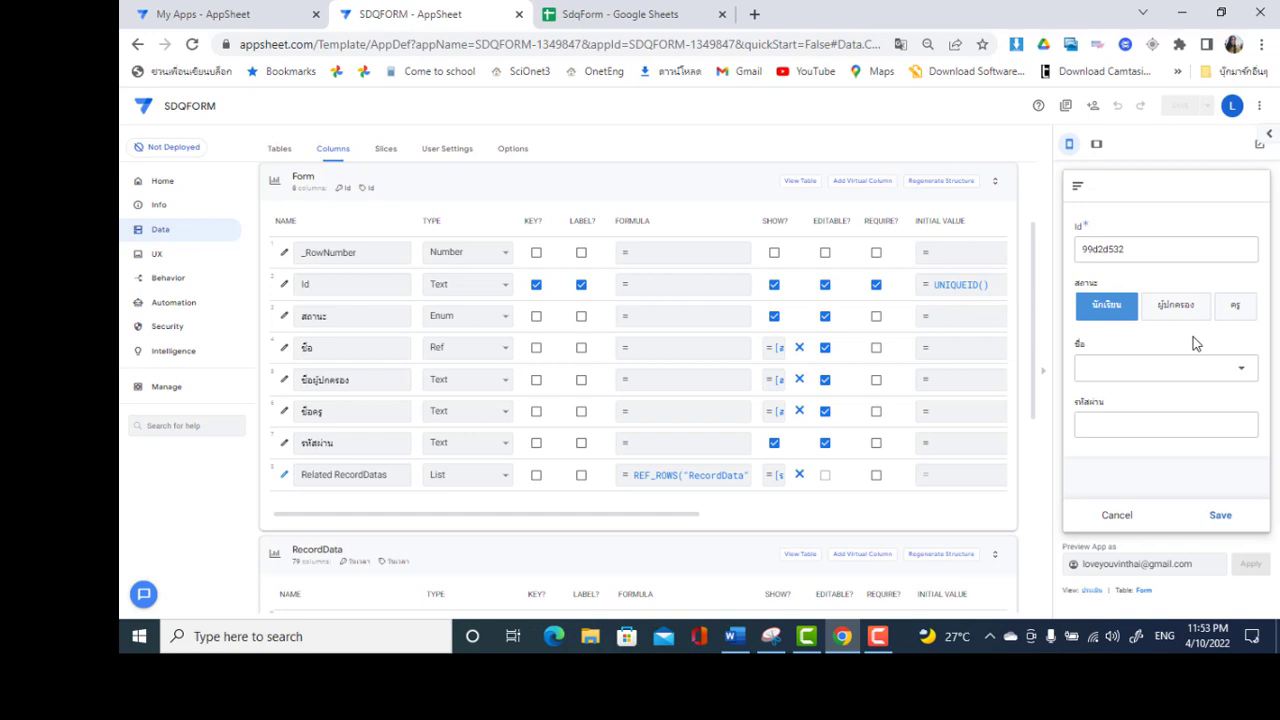
left_click(1178, 376)
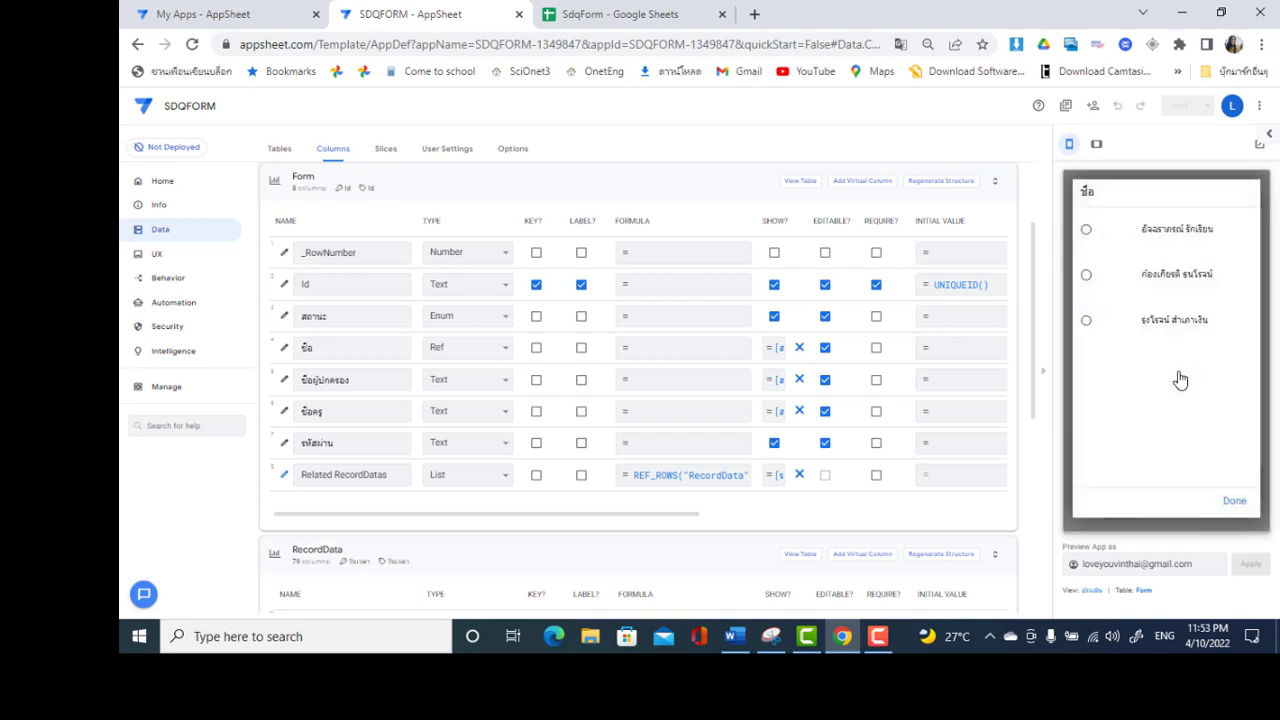
left_click(1186, 246)
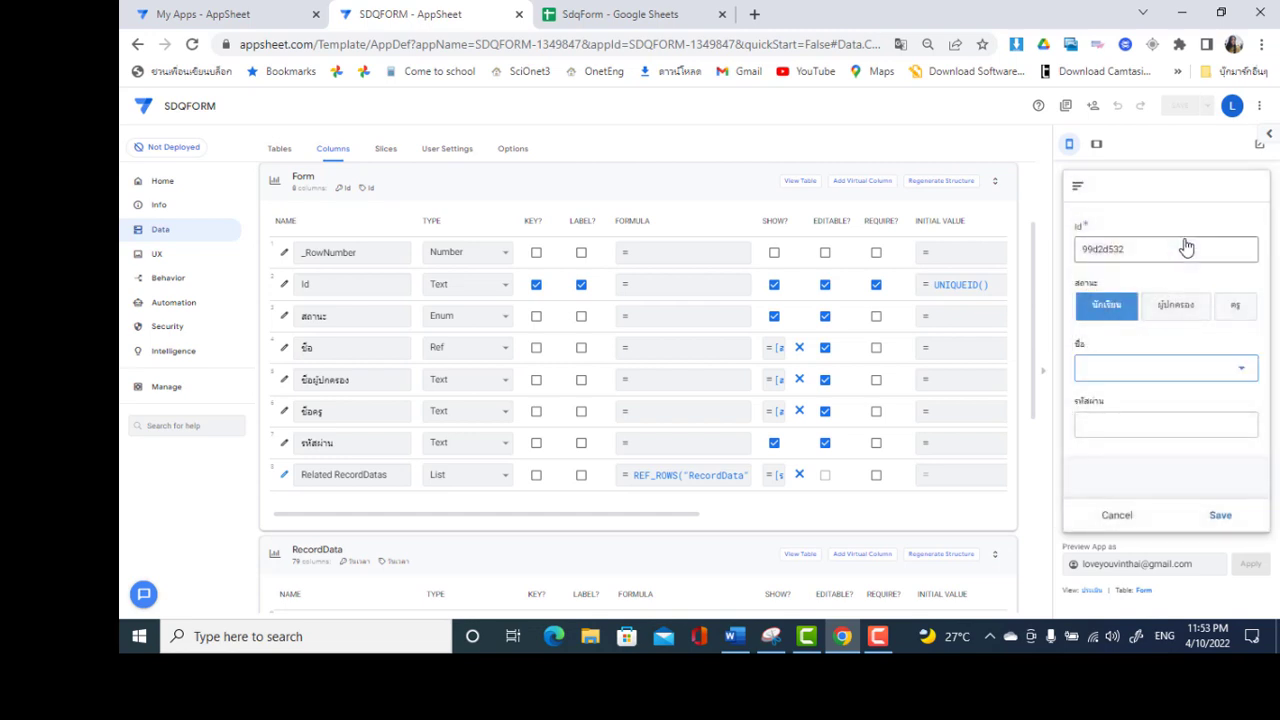
left_click(1108, 443)
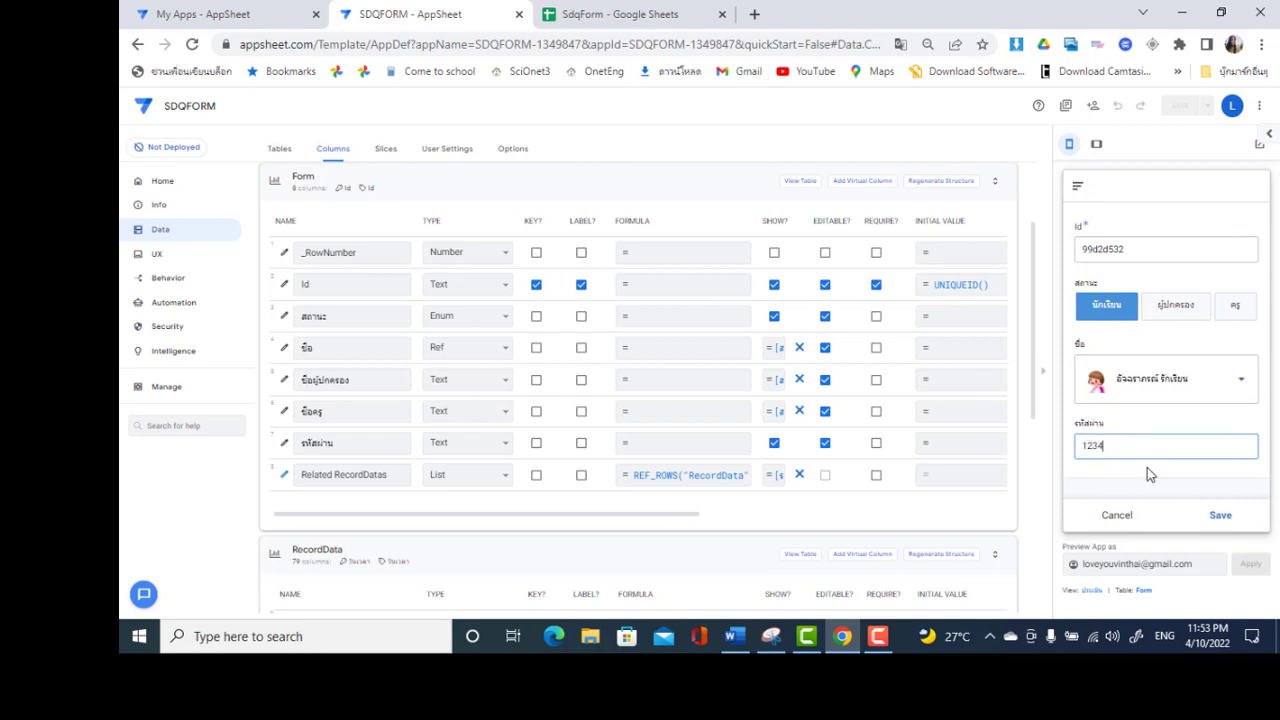
left_click(1263, 492)
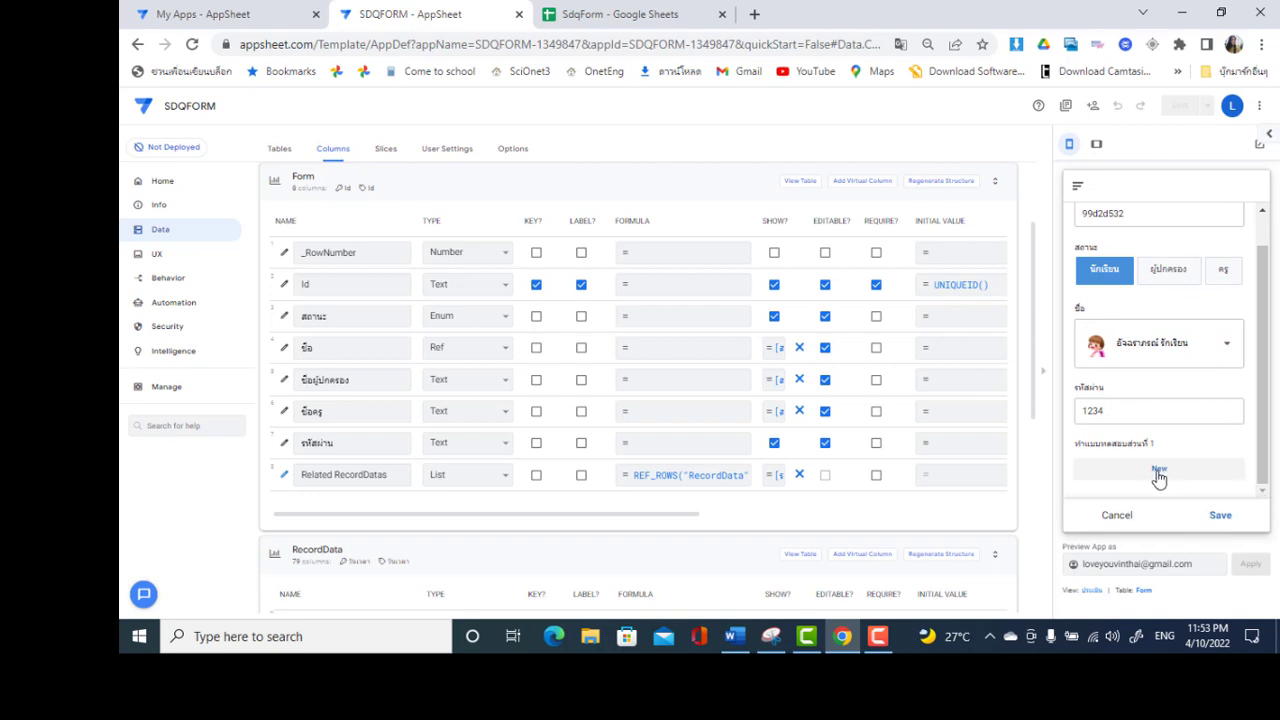
Change the password to a wrong one, then restore the correct password
left_click(1127, 405)
double_click(1127, 405)
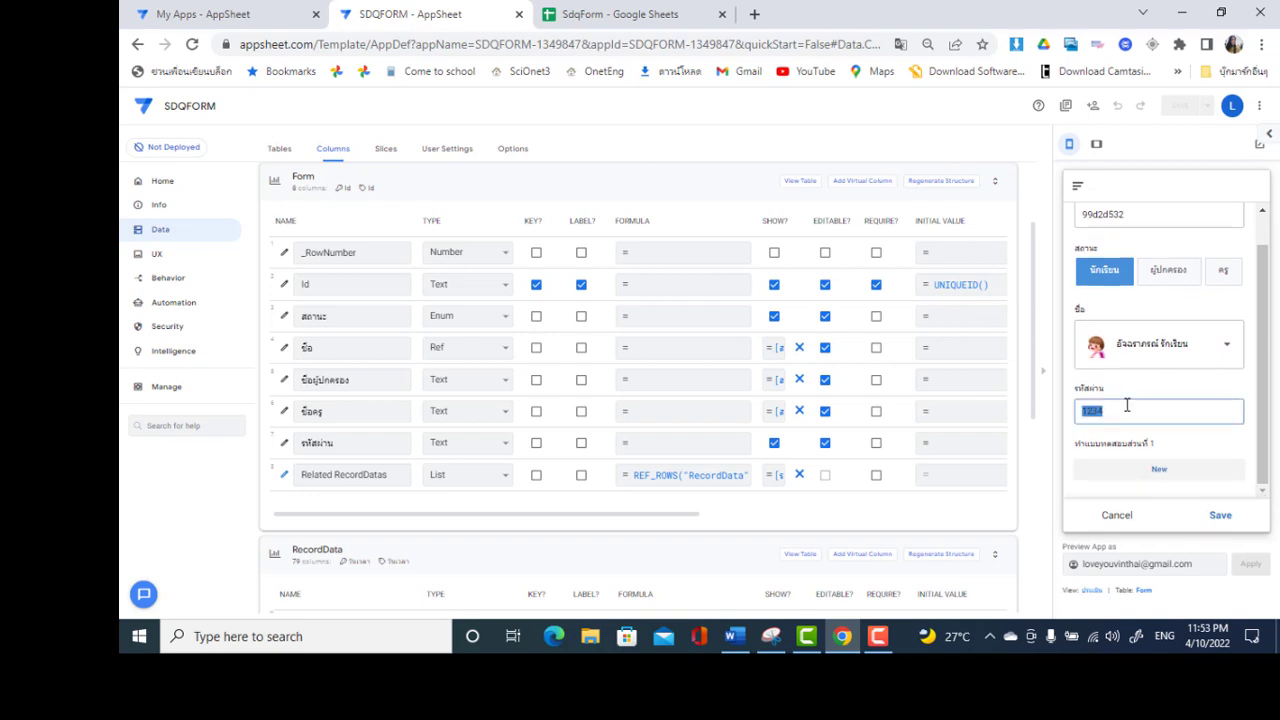
key("BackSpace")
left_click(1210, 449)
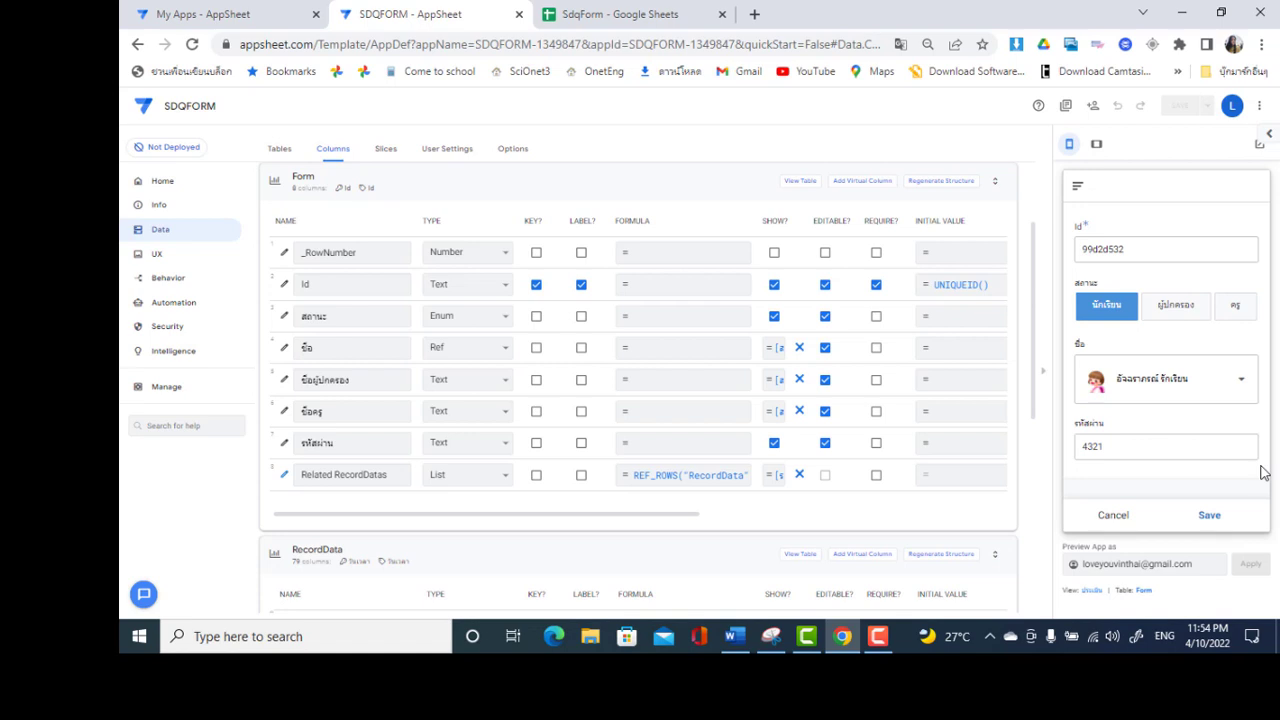
left_click(1175, 450)
double_click(1175, 450)
key("BackSpace")
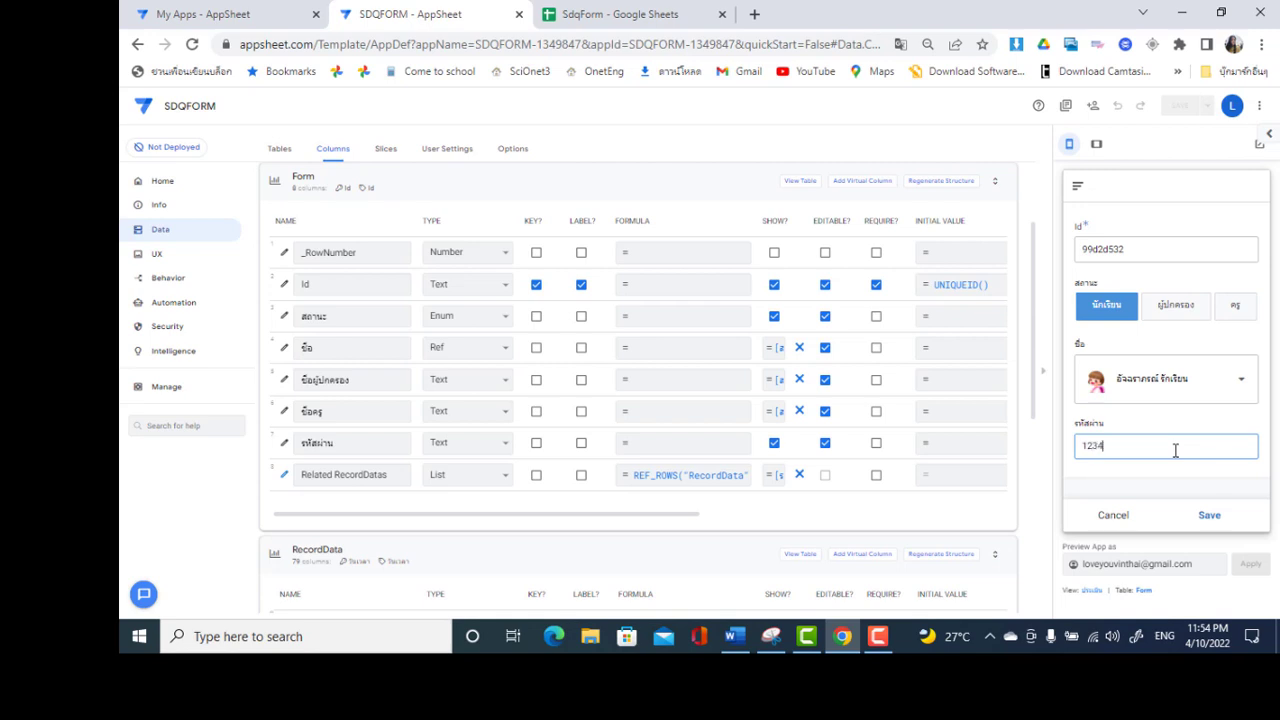
left_click(1178, 472)
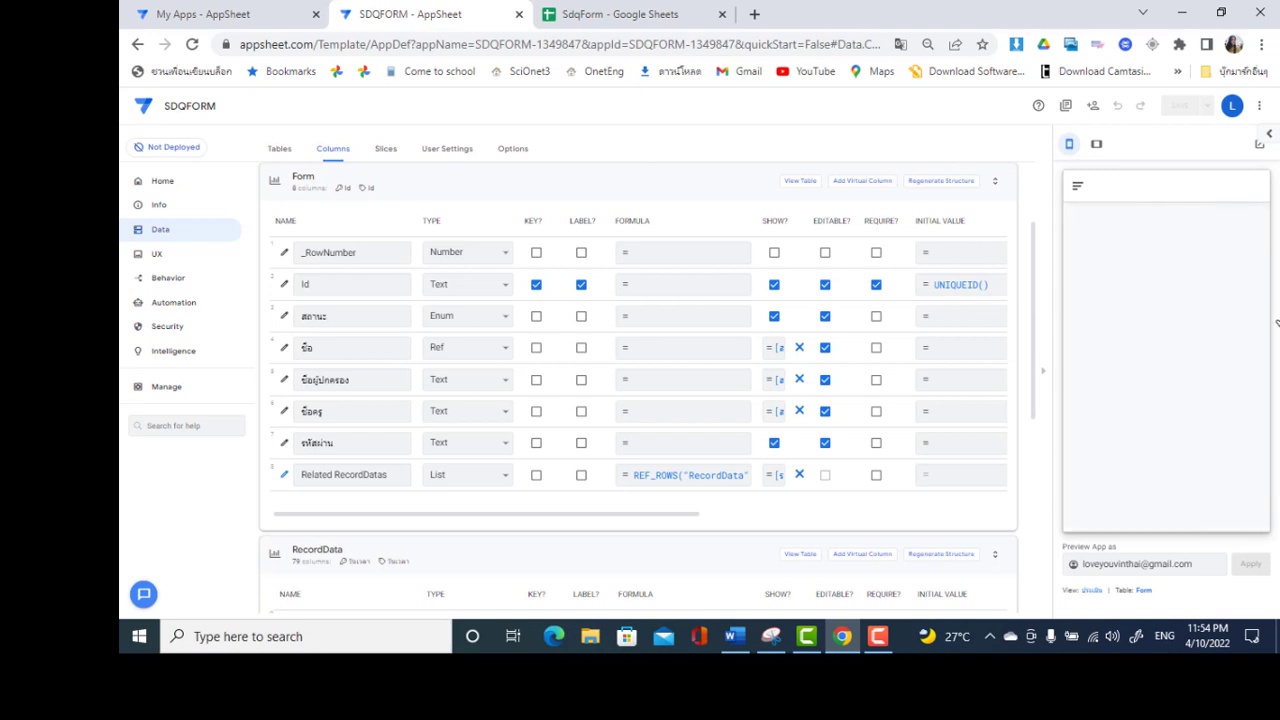
Scroll through the RecordData form preview down to question 25's answers
scroll(1268, 350, "down", 3)
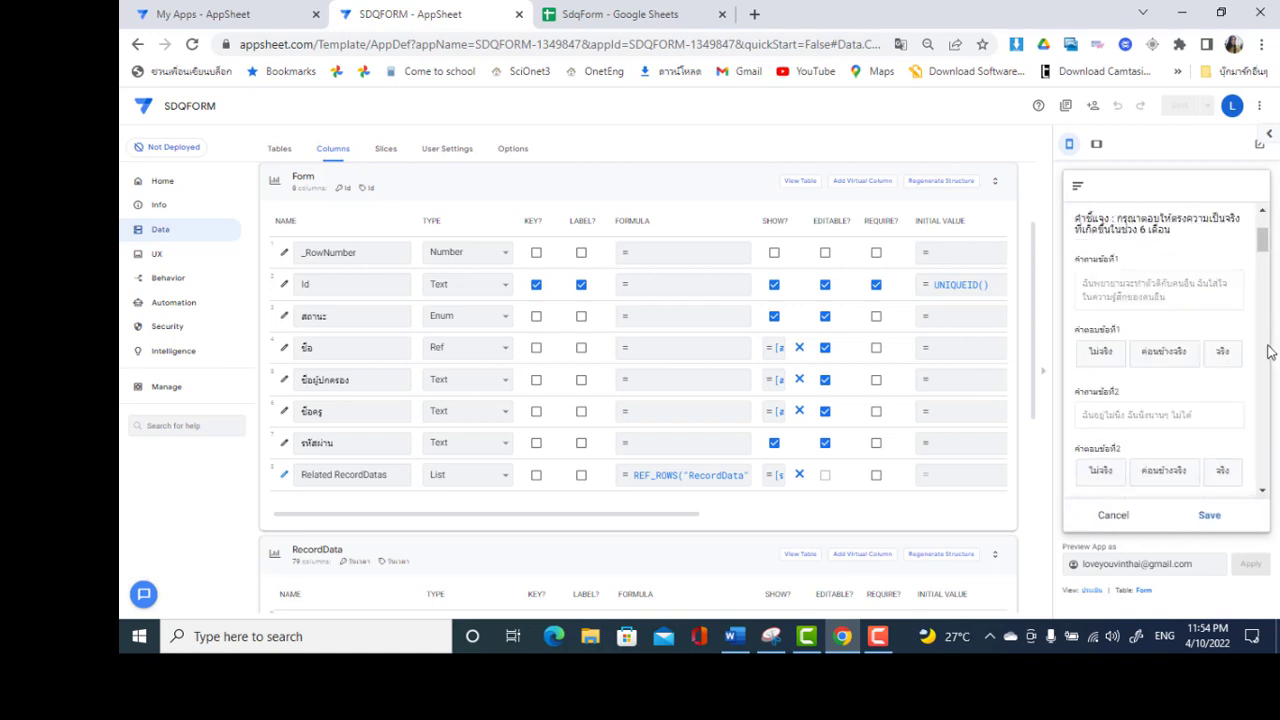
scroll(1265, 225, "up", 3)
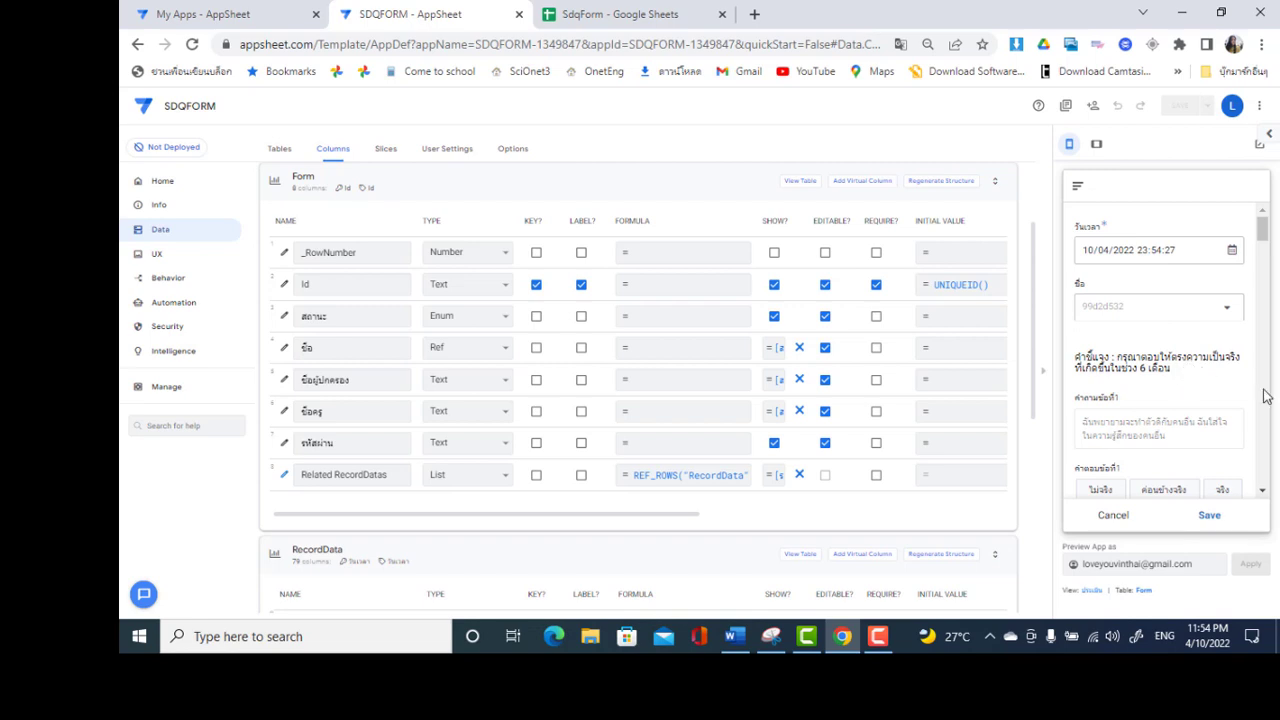
scroll(1268, 398, "down", 3)
scroll(1268, 402, "down", 5)
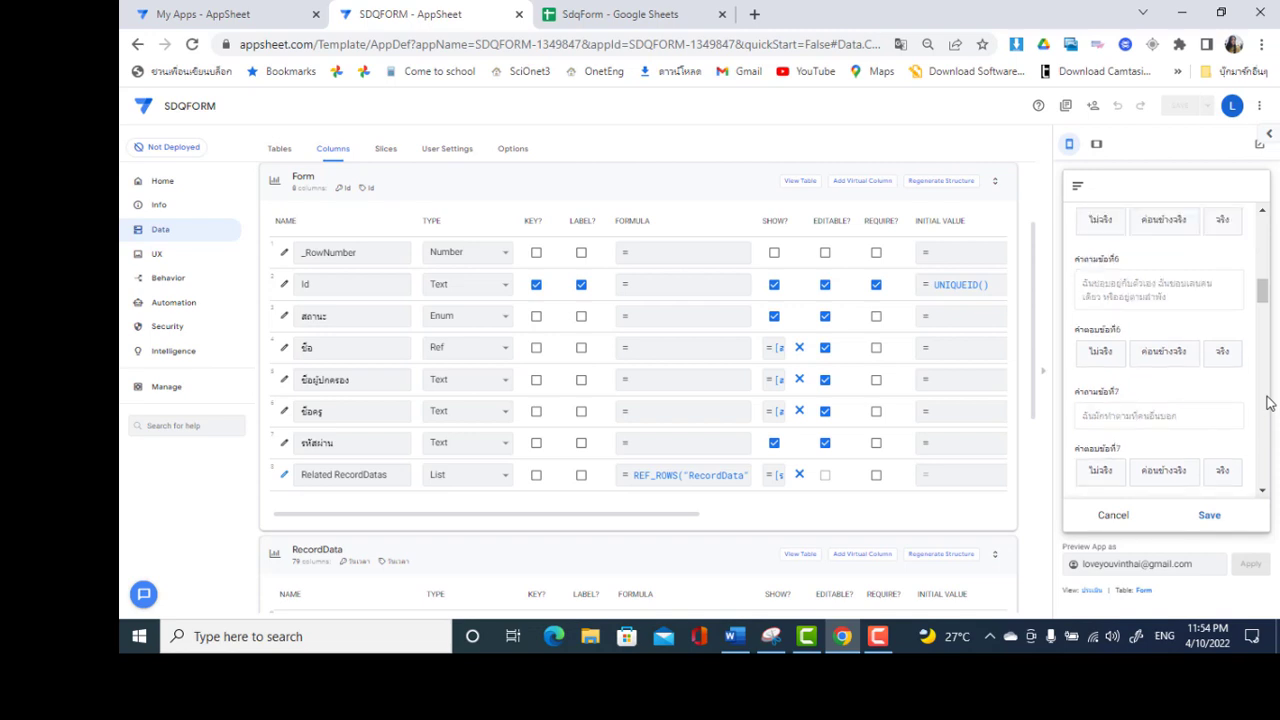
scroll(1265, 431, "down", 1)
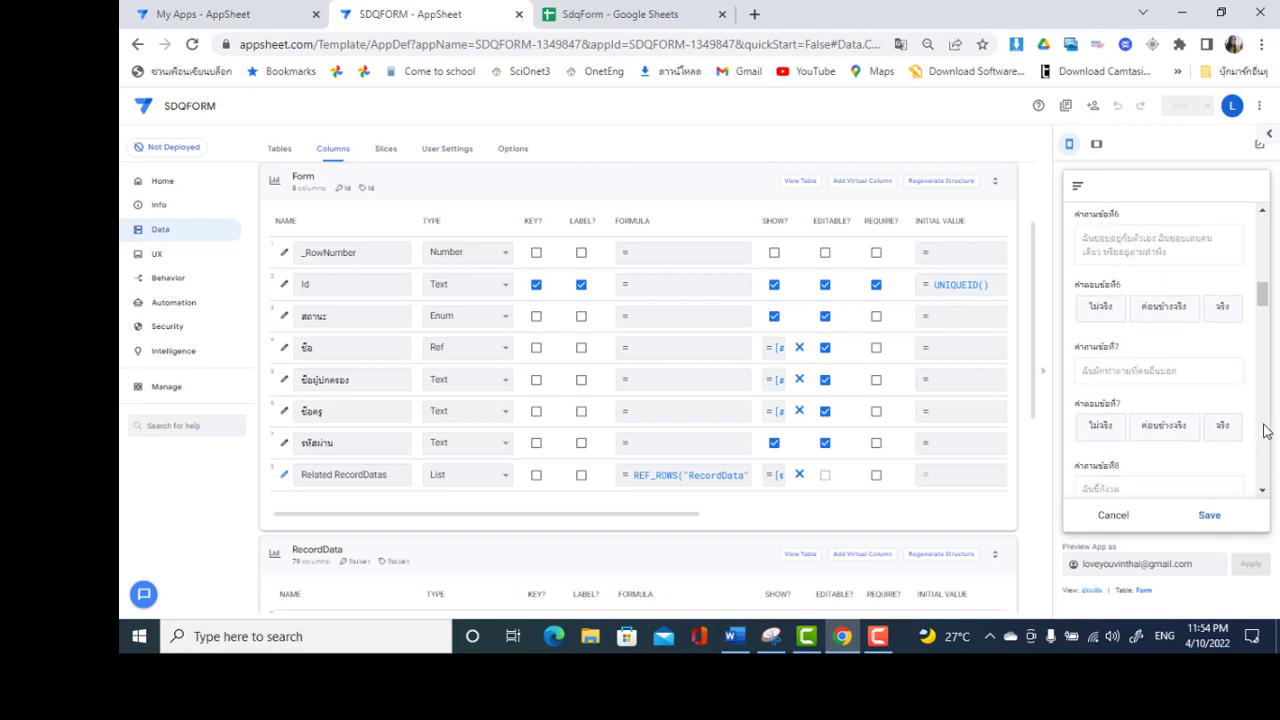
scroll(1265, 431, "down", 15)
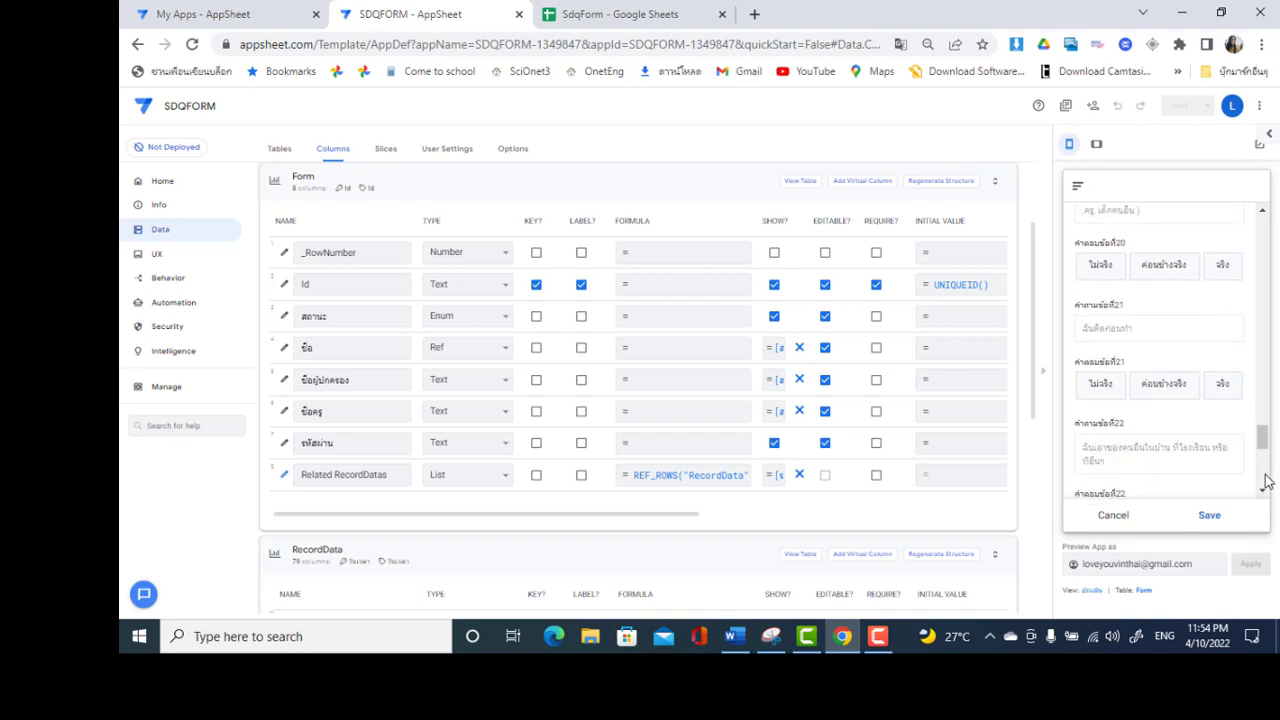
scroll(1265, 482, "down", 3)
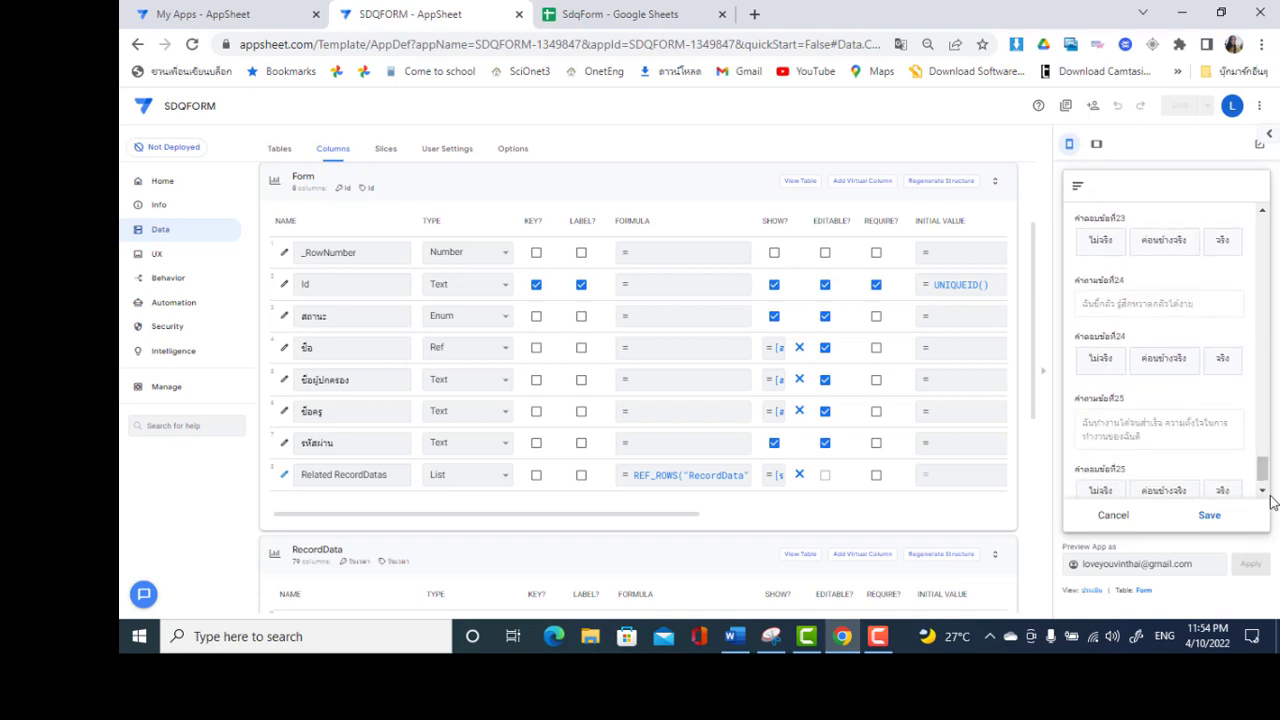
left_click(1262, 491)
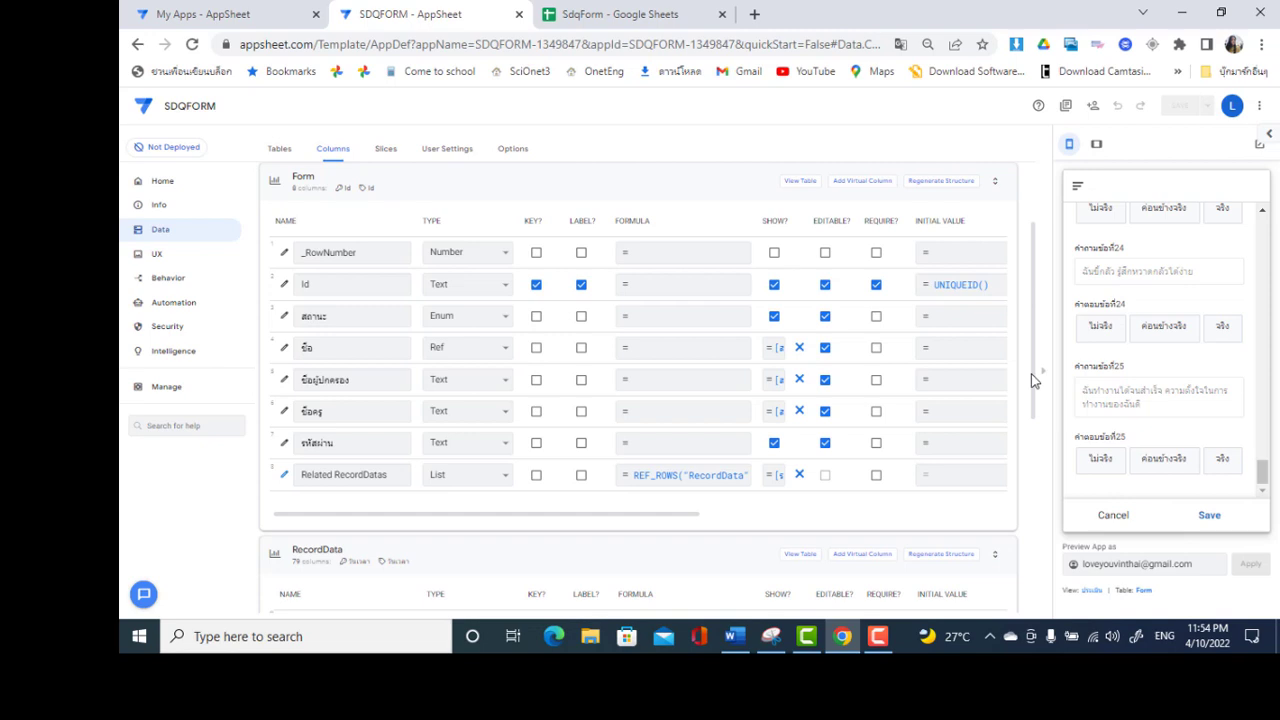
Cancel the questionnaire back to the parent form and bring RecordData's columns into view
scroll(1033, 380, "down", 3)
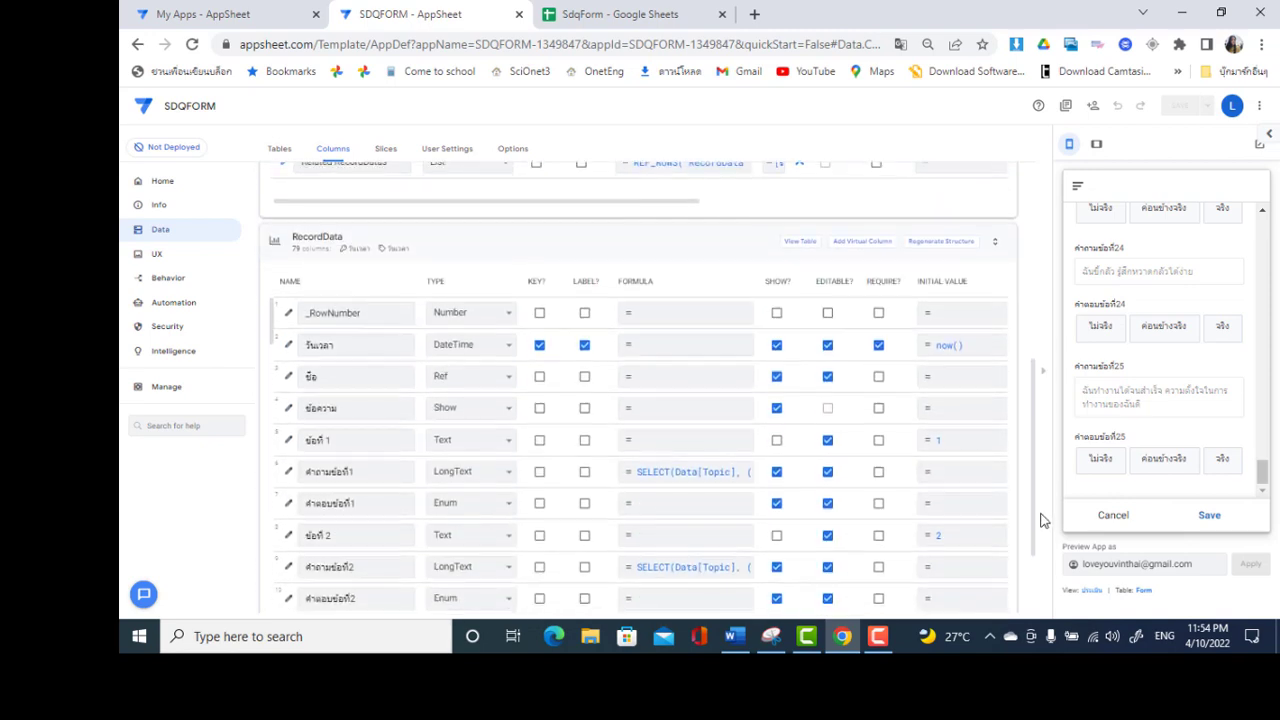
left_click_drag(1040, 520, 1040, 530)
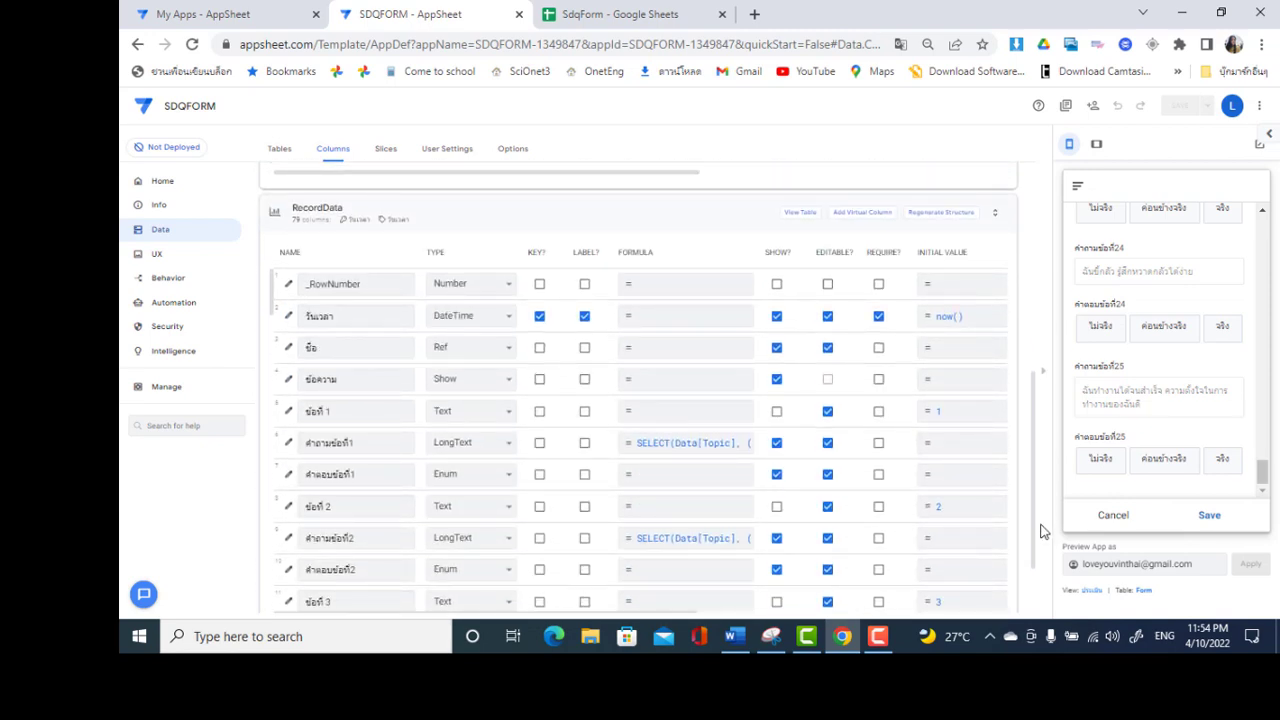
left_click_drag(1262, 468, 1262, 226)
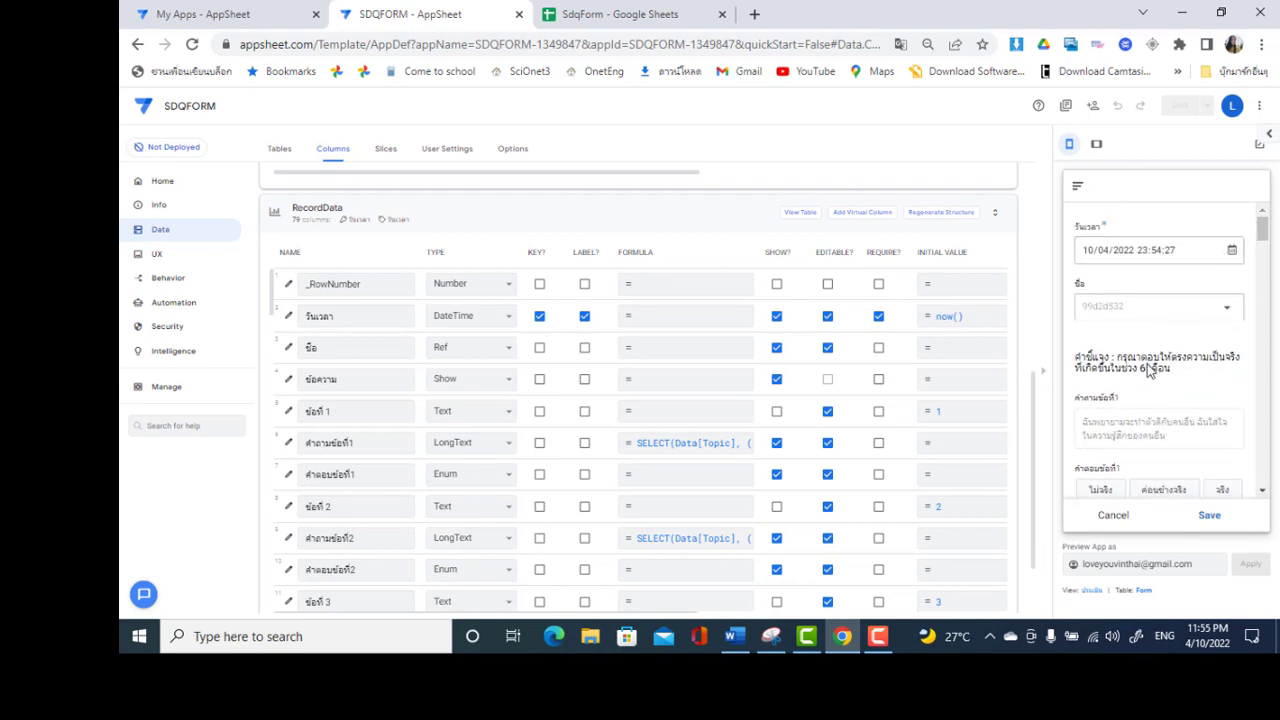
left_click(1115, 516)
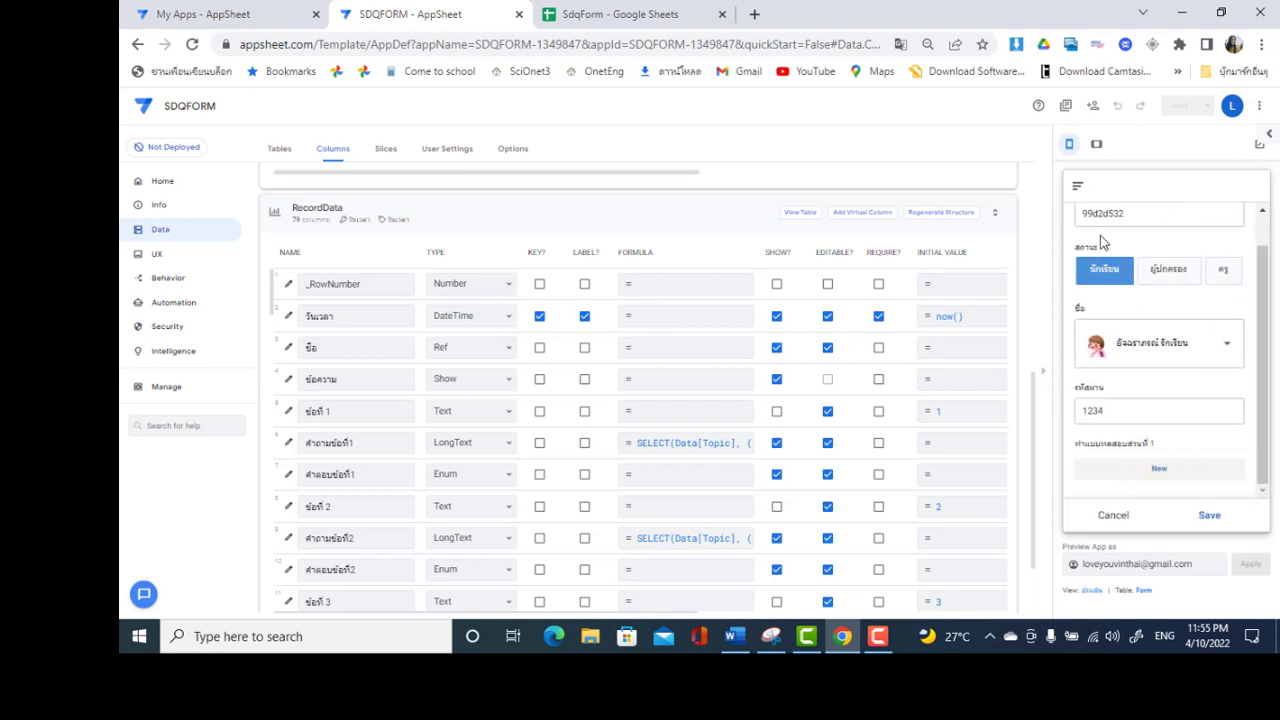
left_click_drag(1259, 251, 1263, 220)
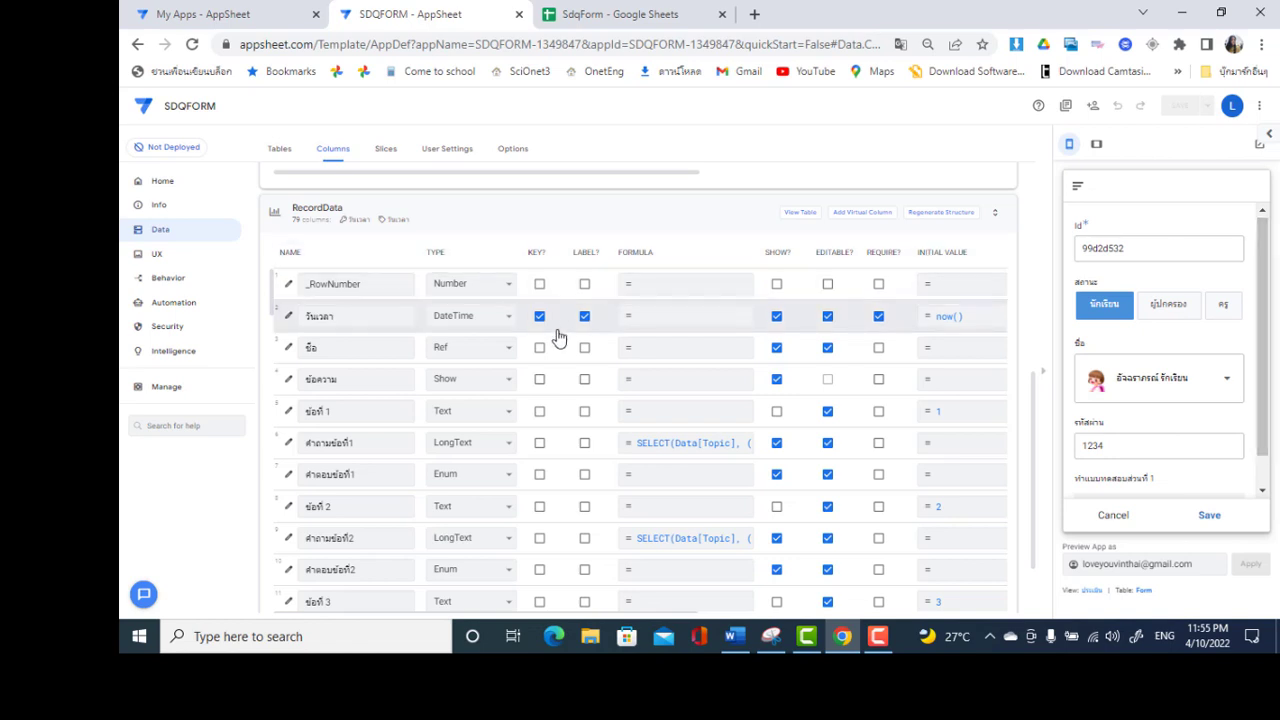
Hide the ข้อ column in RecordData and save the app
left_click(776, 348)
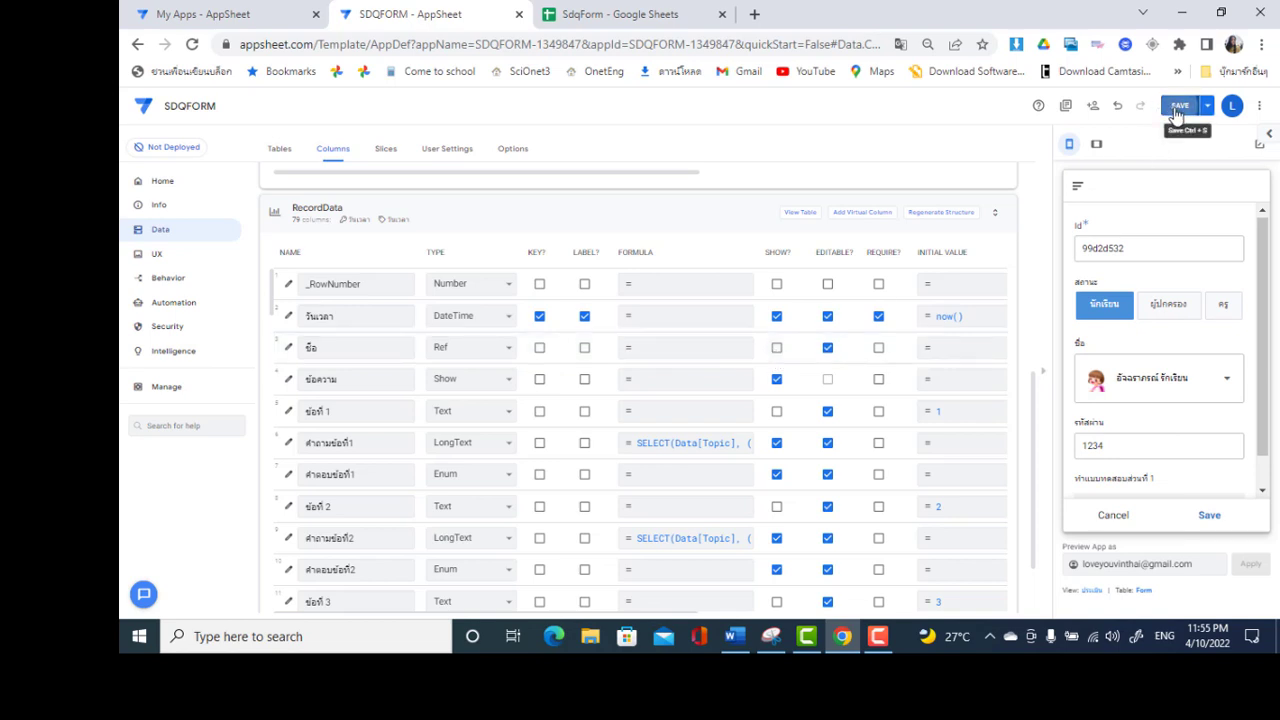
left_click(1179, 106)
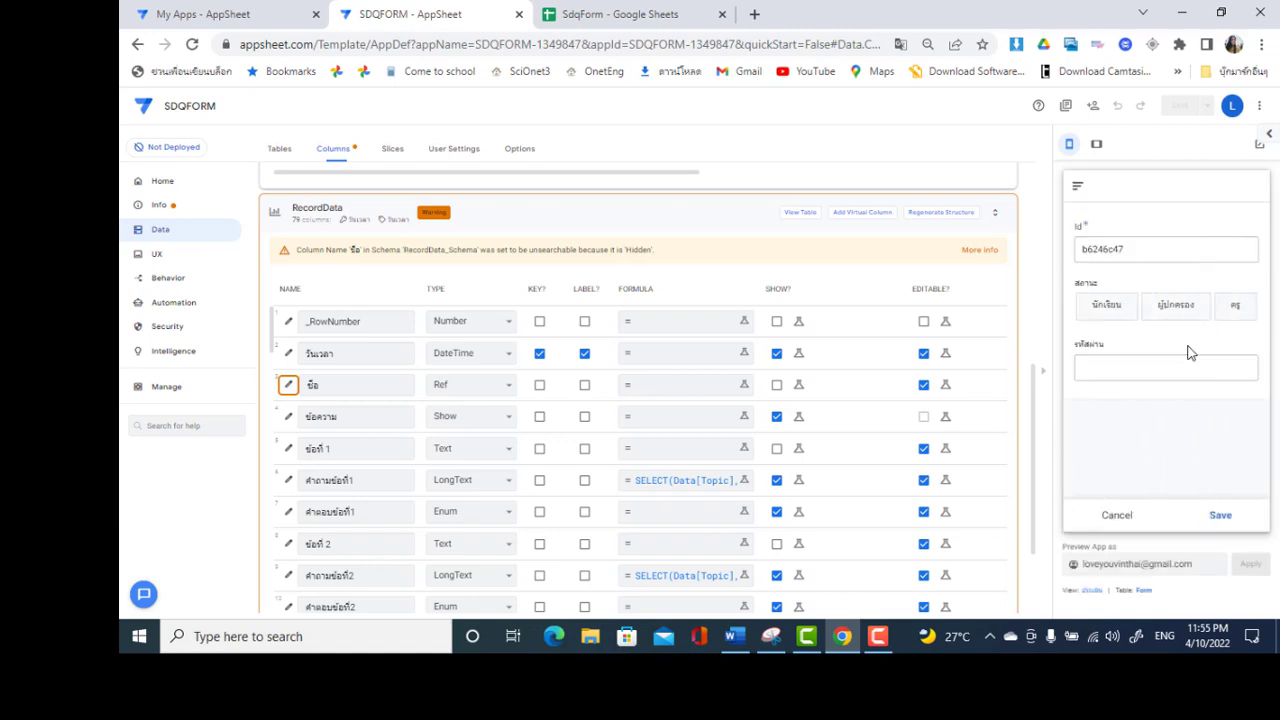
left_click(1115, 320)
left_click(1119, 370)
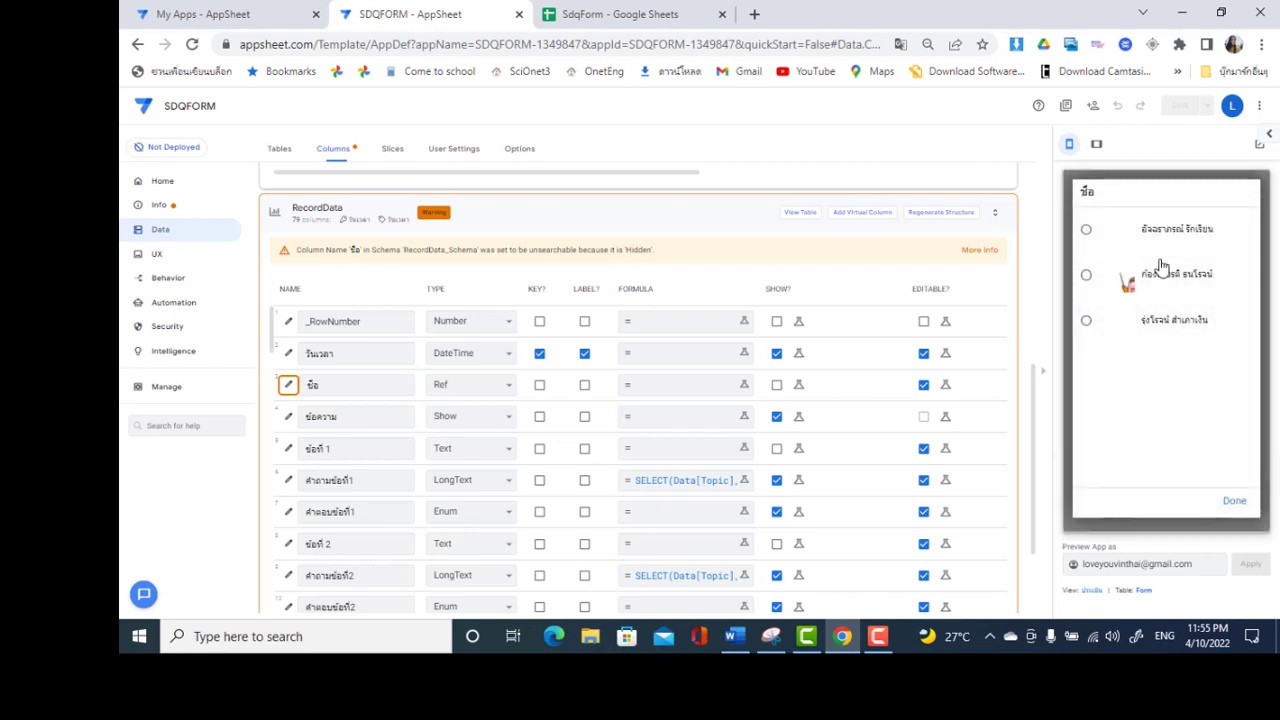
left_click(1177, 240)
left_click(1110, 446)
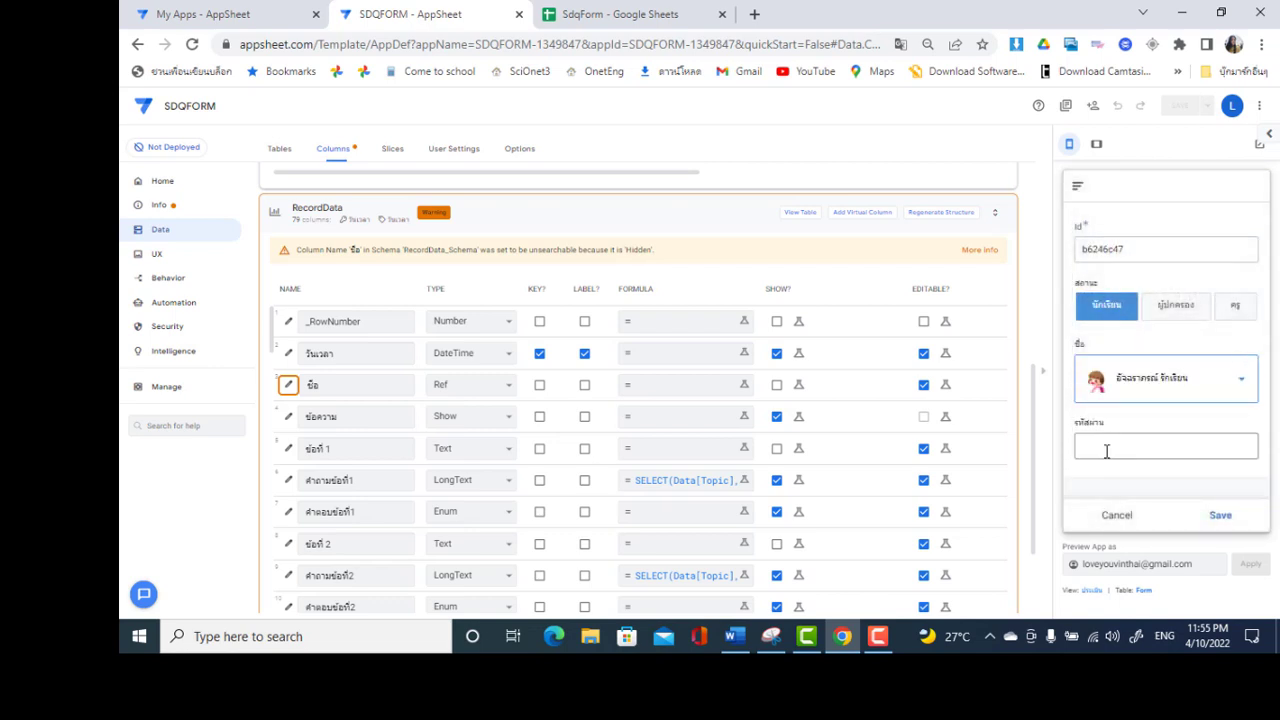
type("1234")
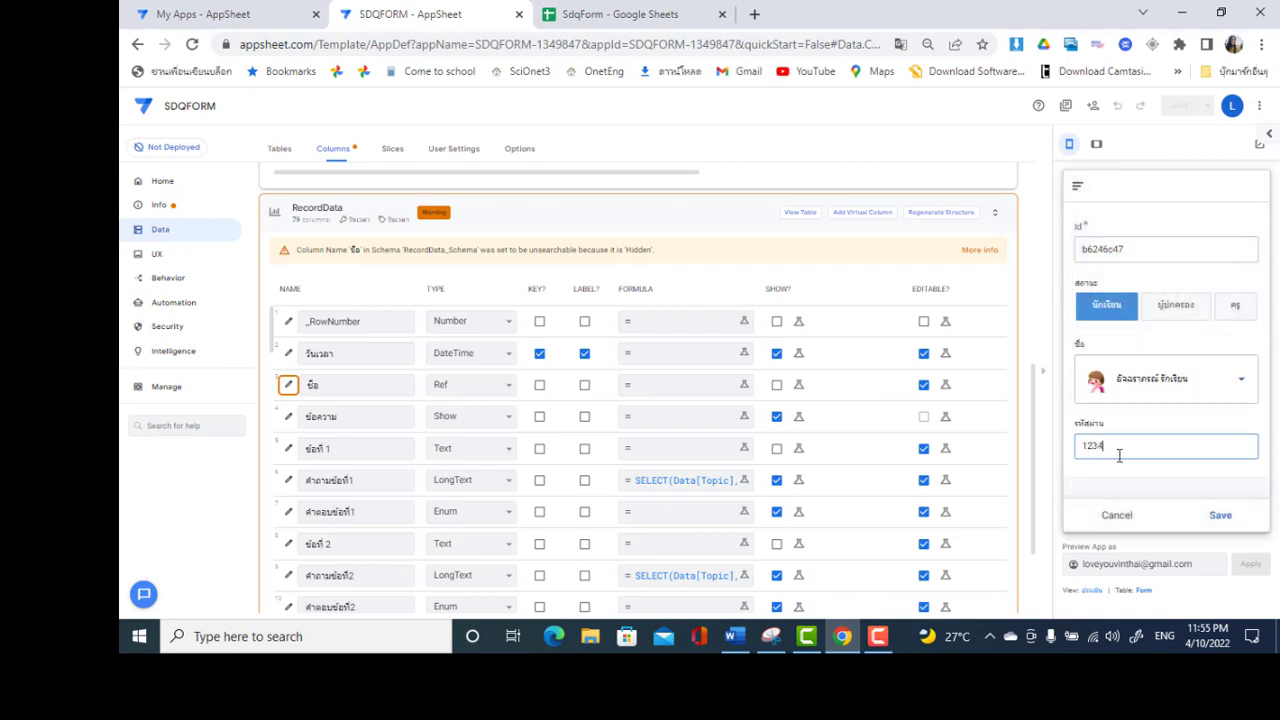
left_click(1135, 467)
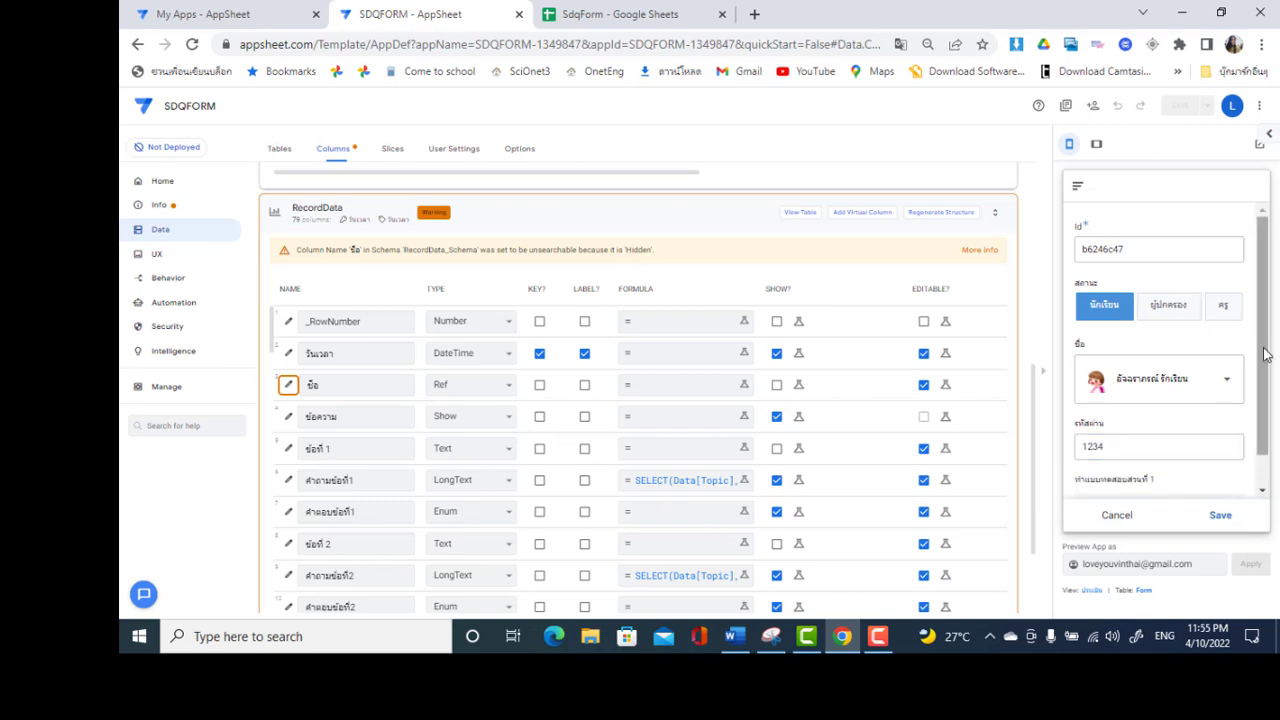
Start a new questionnaire record and look through its questions
scroll(1259, 352, "down", 2)
left_click(1176, 471)
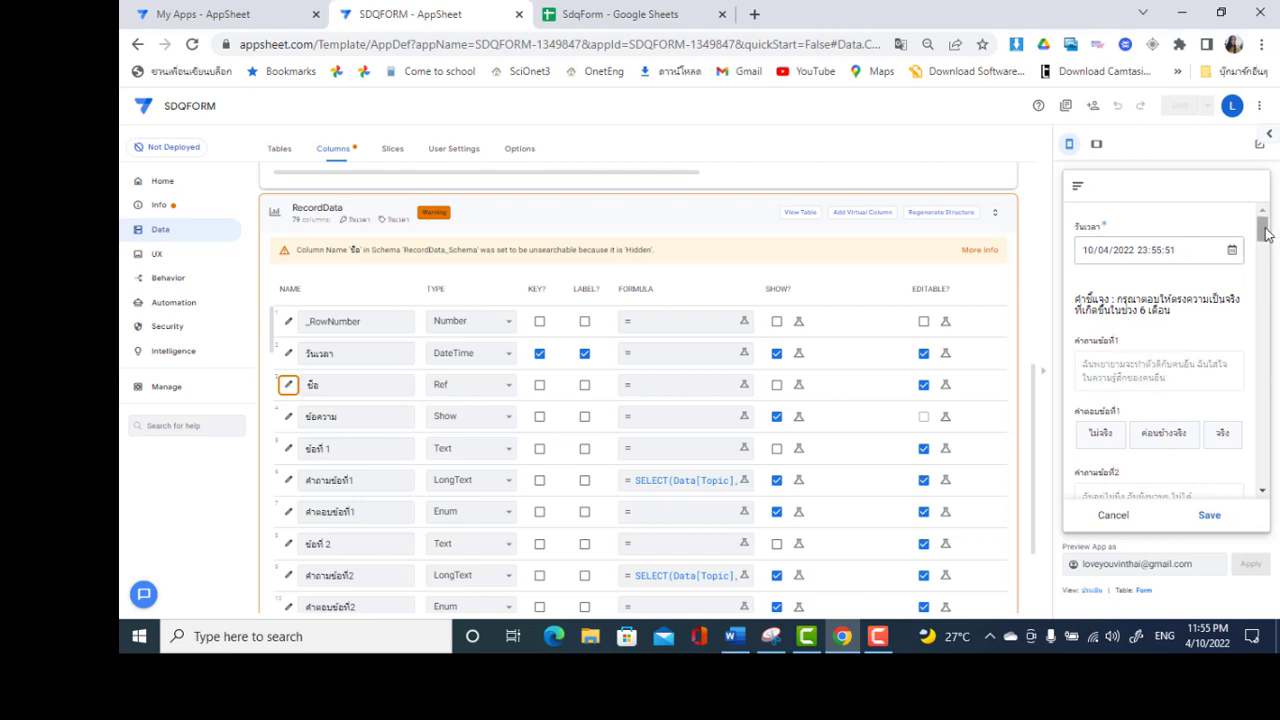
left_click_drag(1260, 223, 1267, 250)
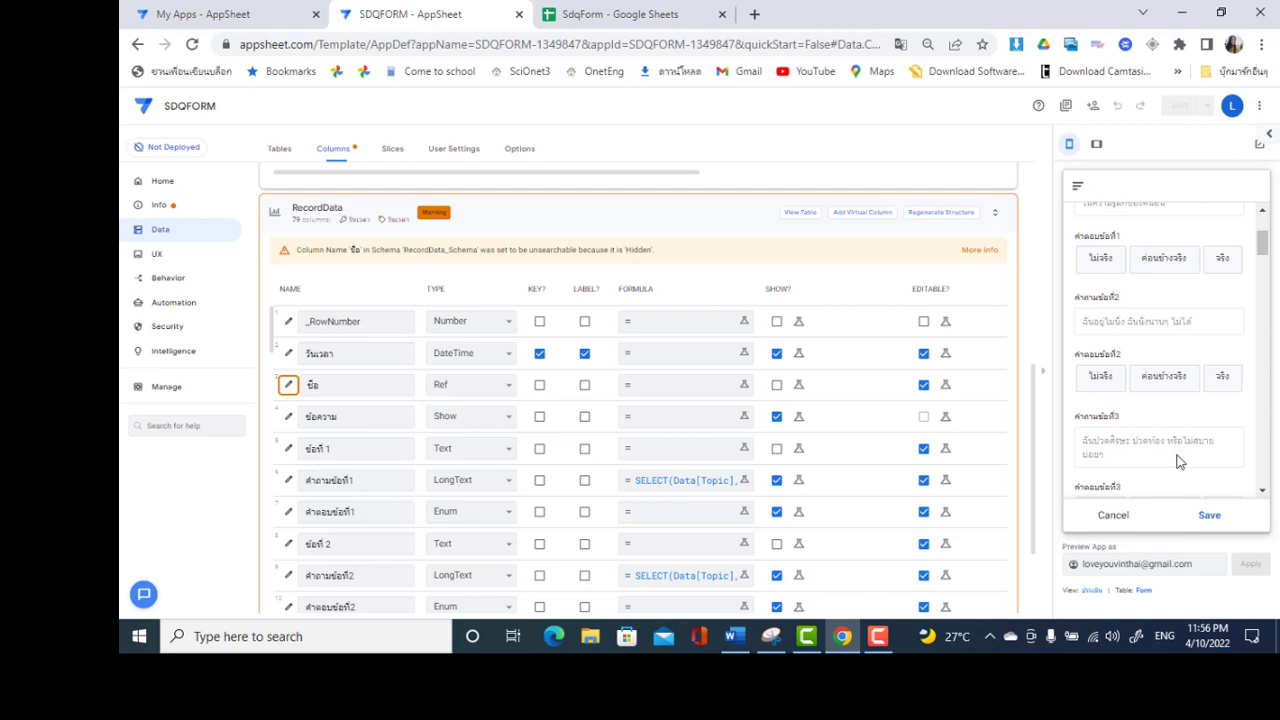
left_click_drag(1262, 496, 1263, 491)
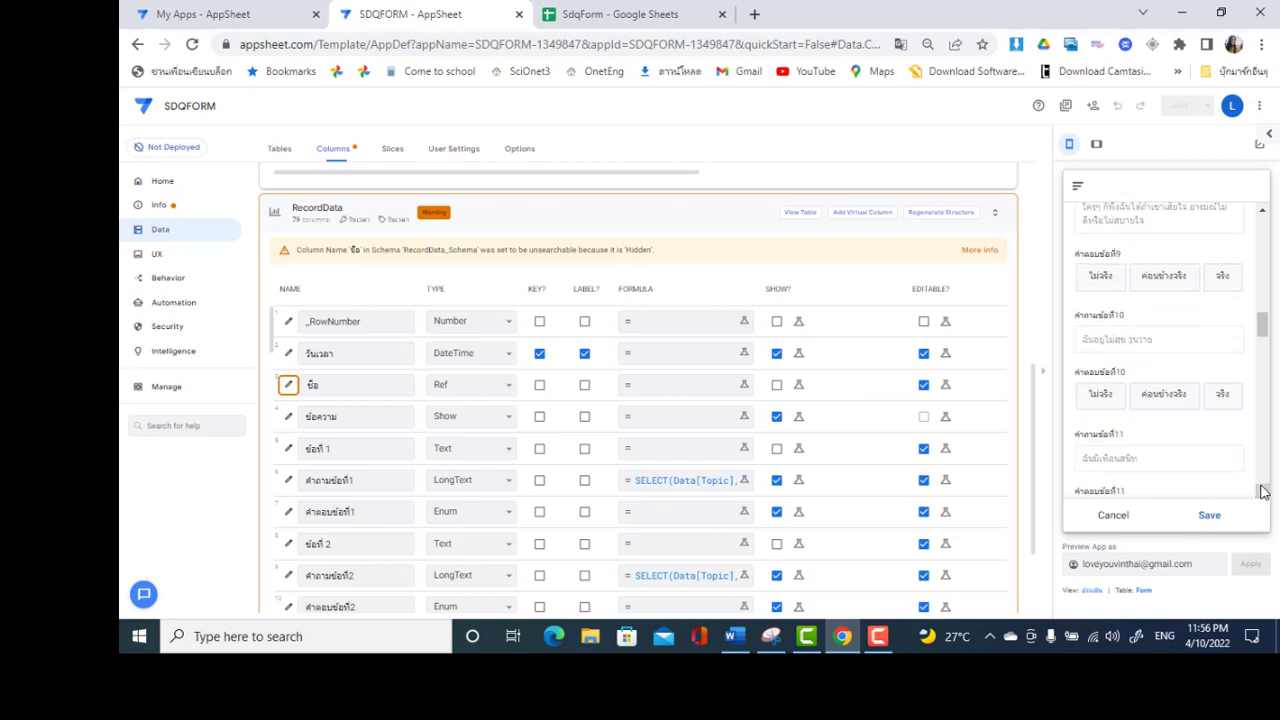
left_click_drag(1262, 490, 1262, 490)
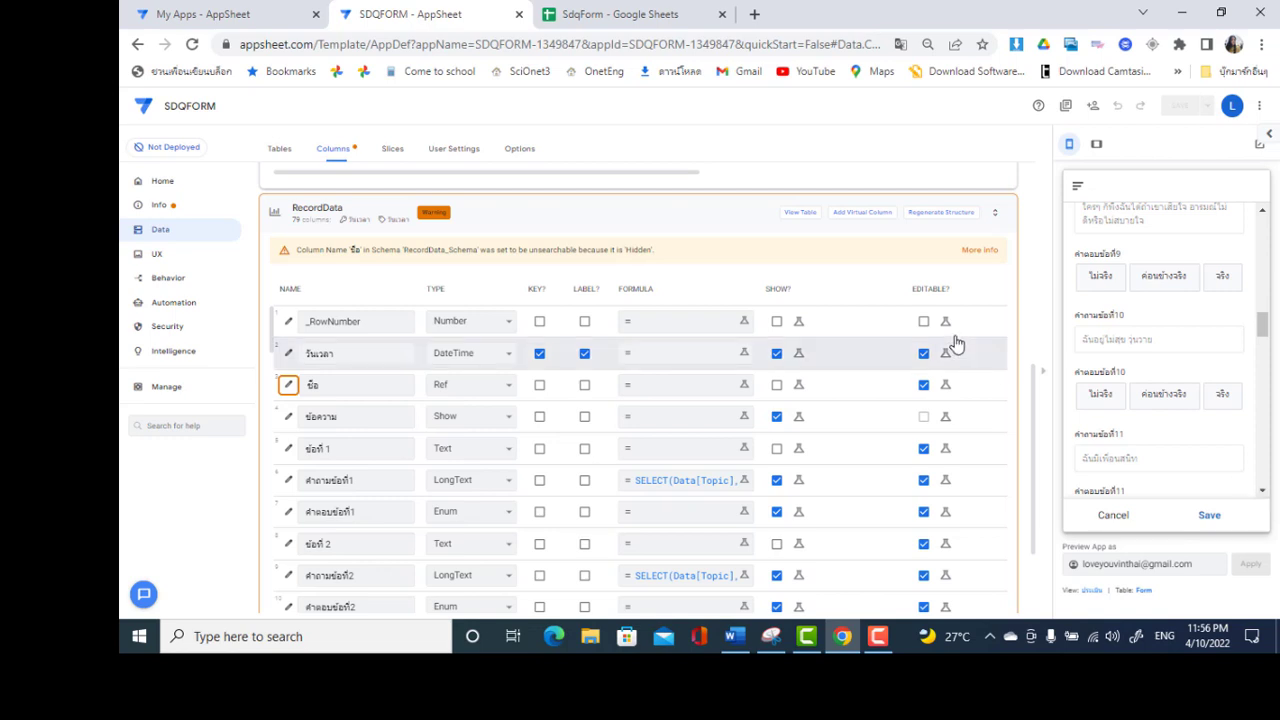
left_click(655, 12)
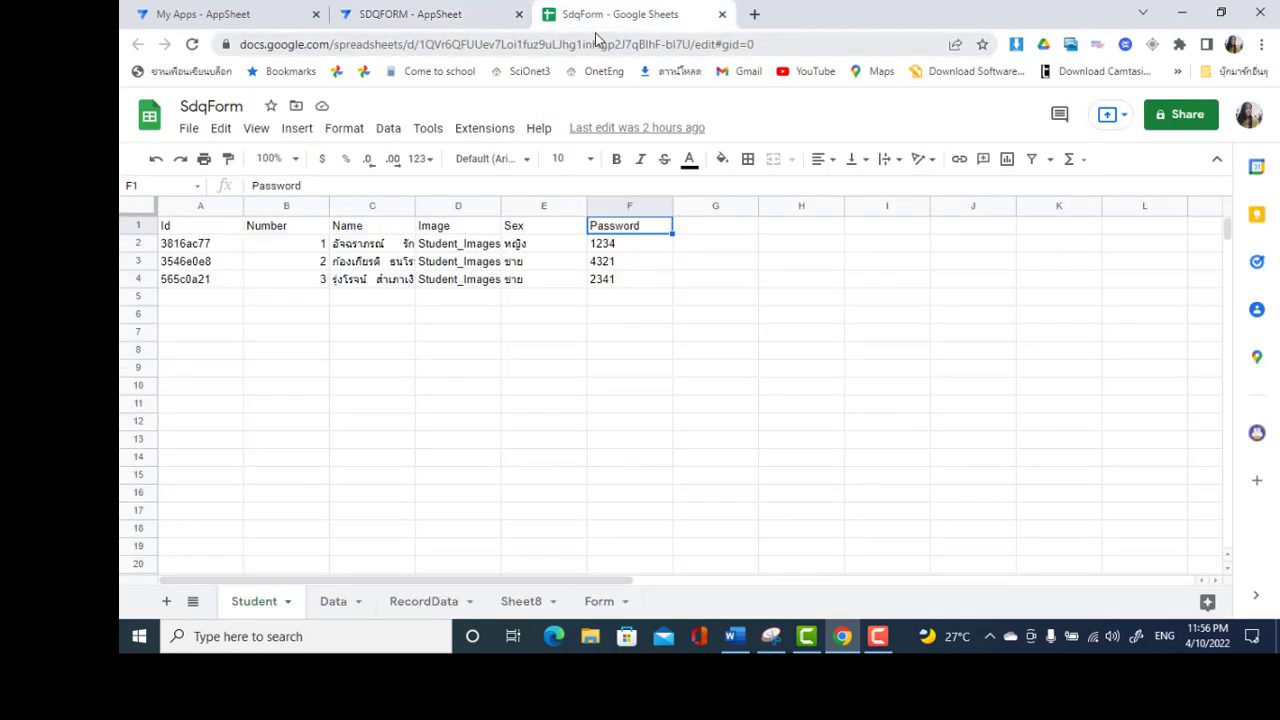
Open the RecordData sheet and select the ข้อที่ 4 column M
left_click(569, 368)
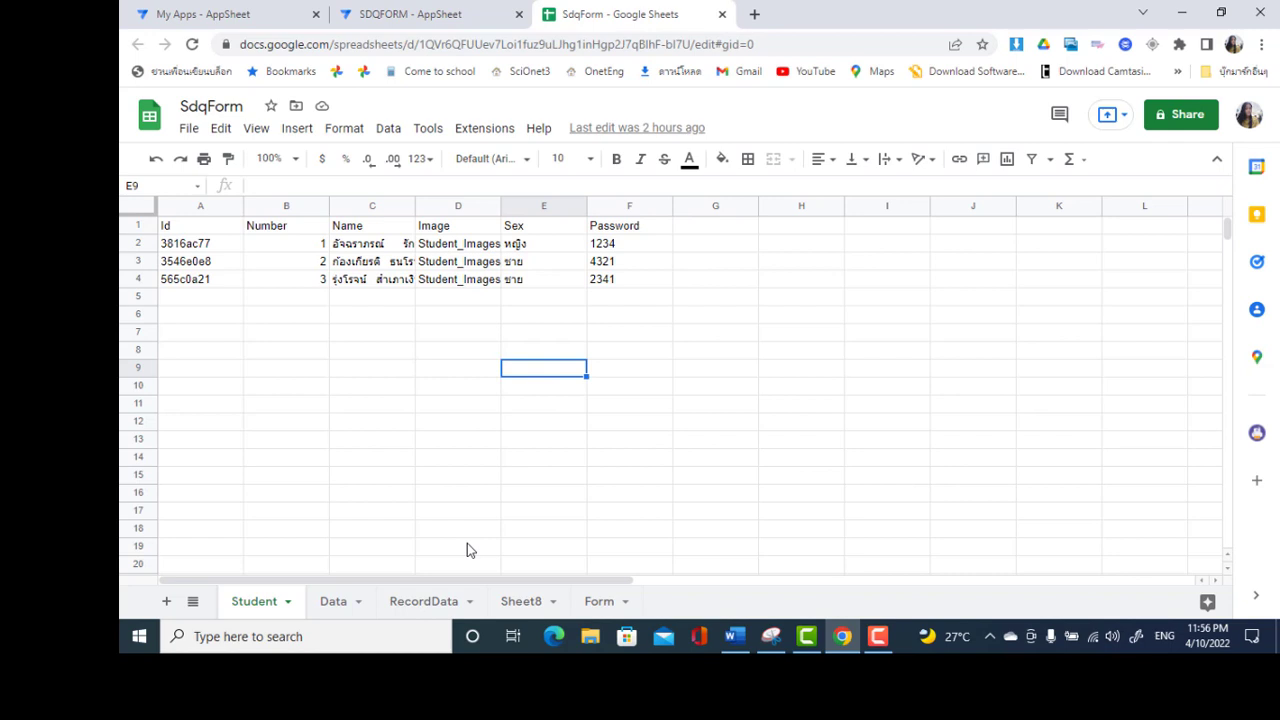
left_click(432, 601)
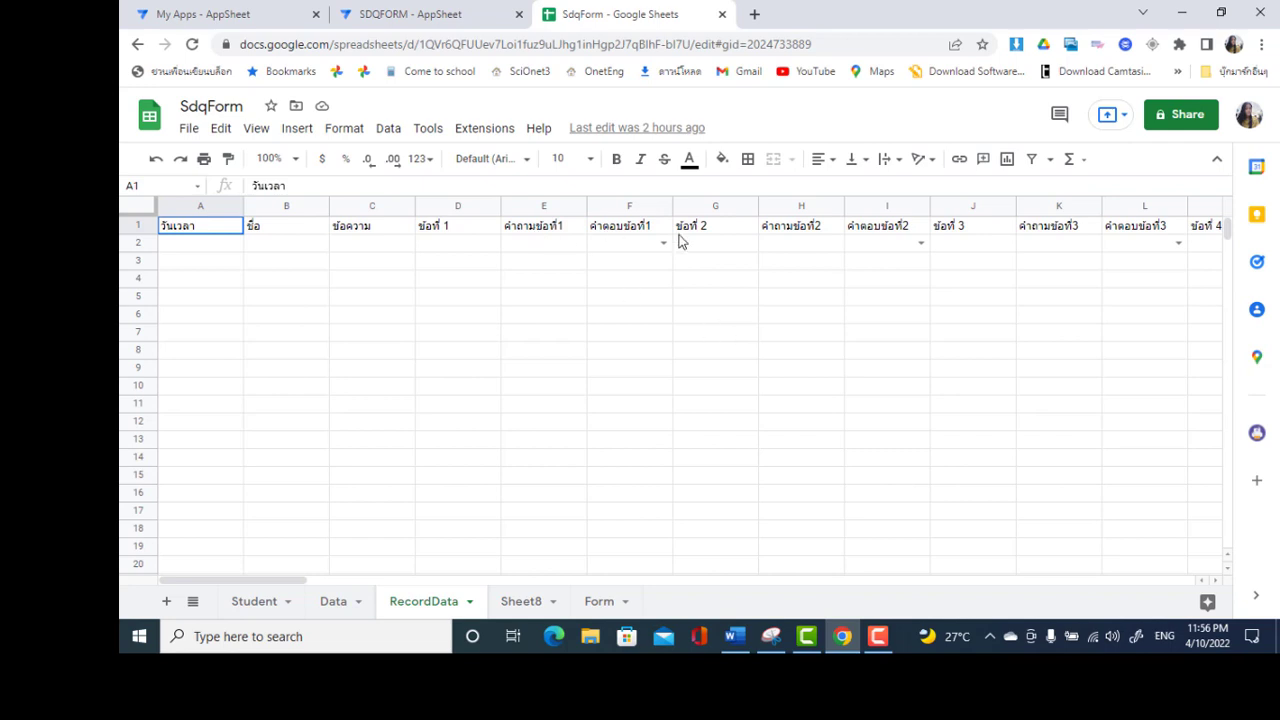
left_click(966, 230)
key("Right")
key("Right")
key("Right")
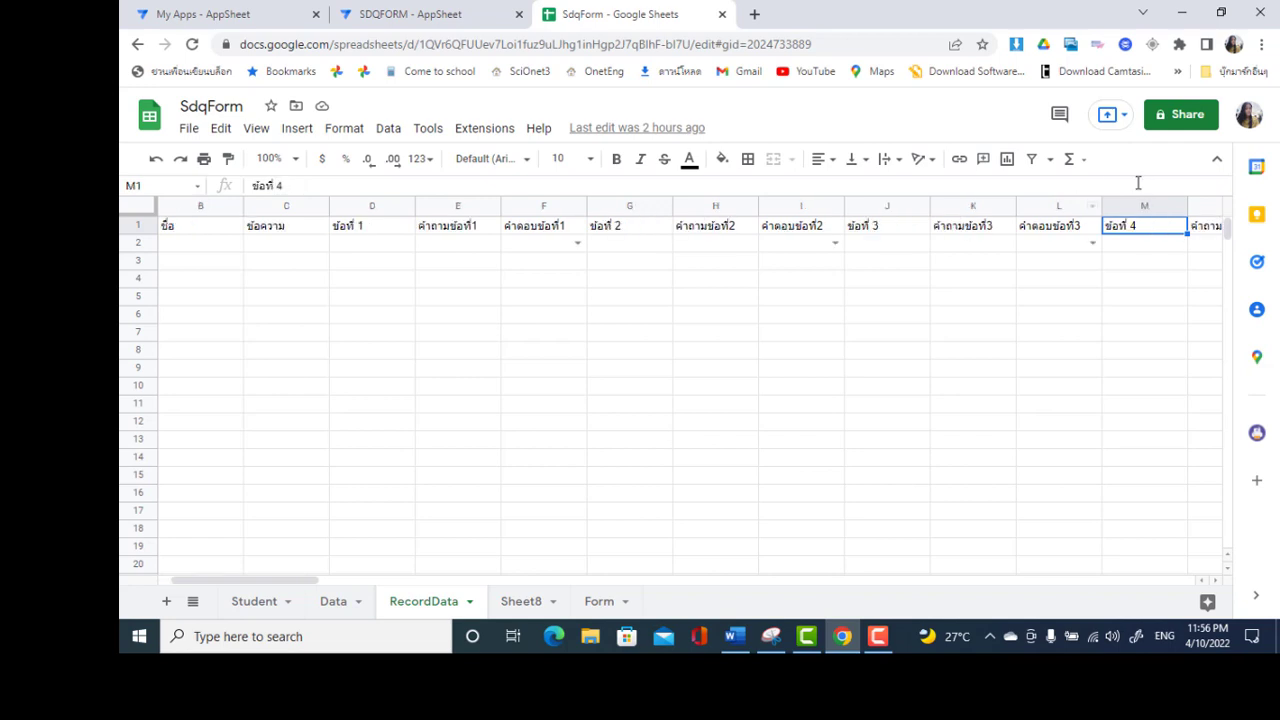
left_click(1112, 207)
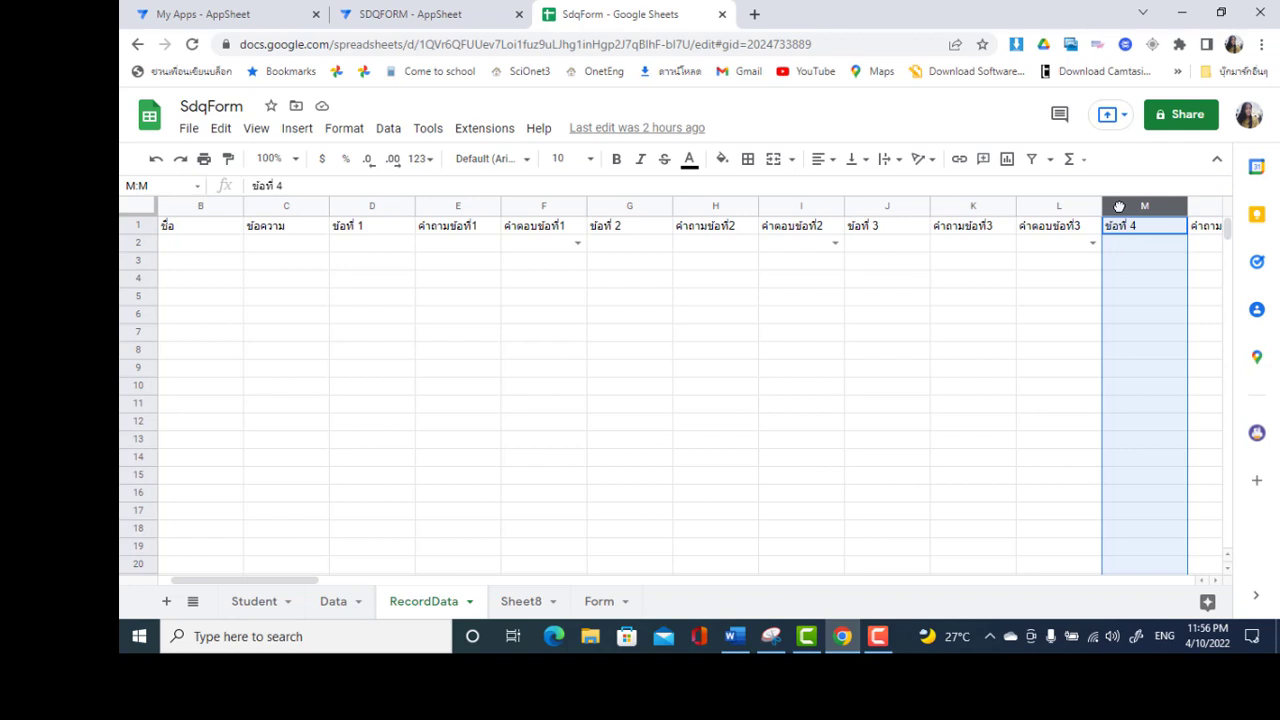
Insert a column headed Page1 at M, before ข้อที่ 4
right_click(1119, 206)
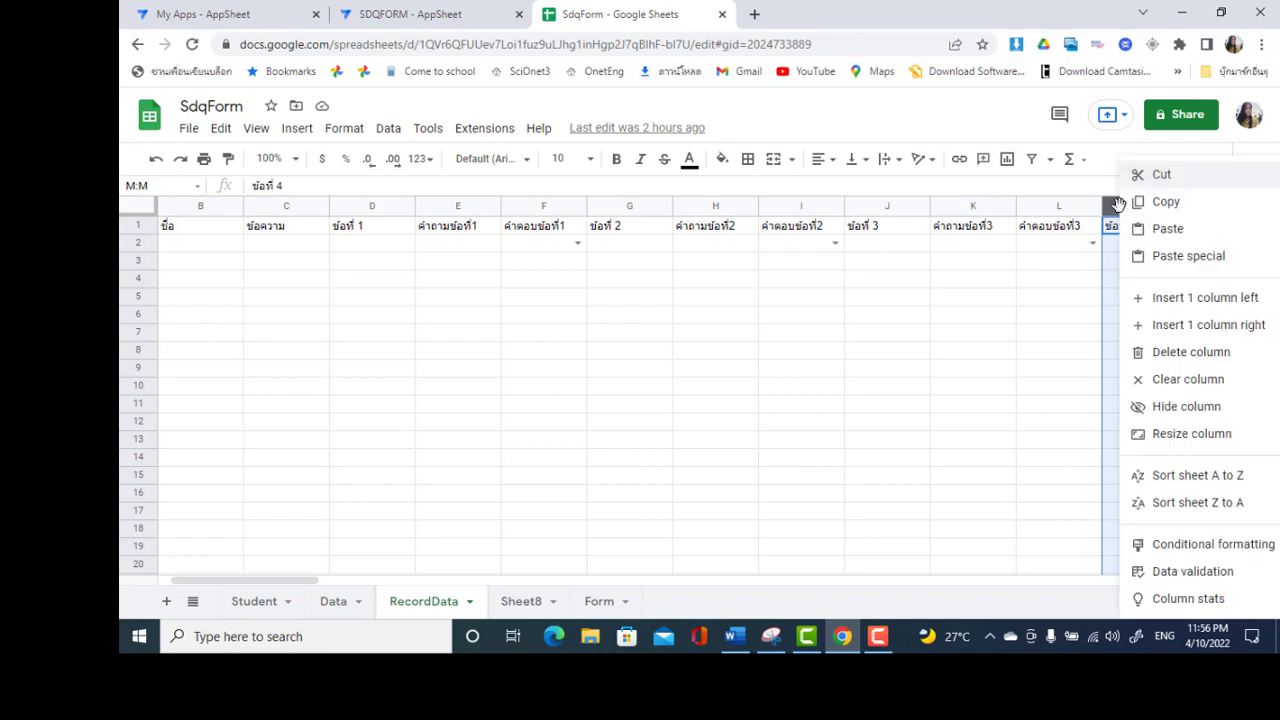
left_click(1150, 309)
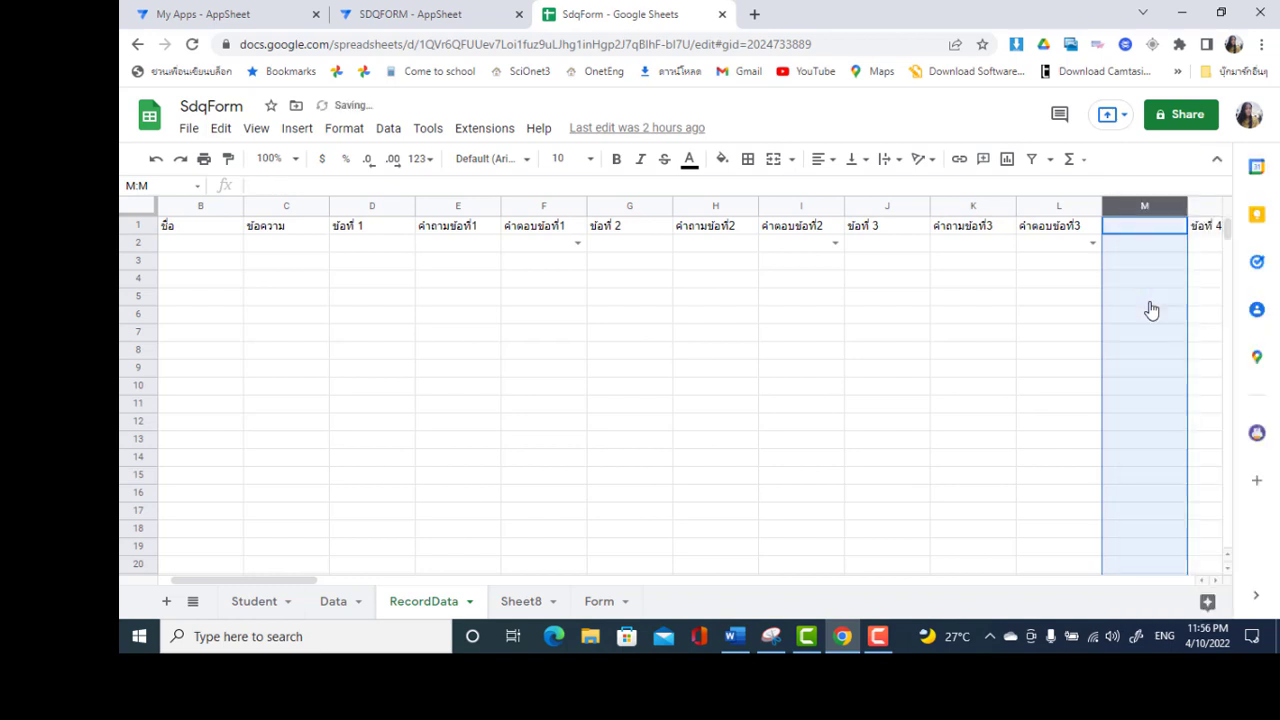
left_click(1129, 236)
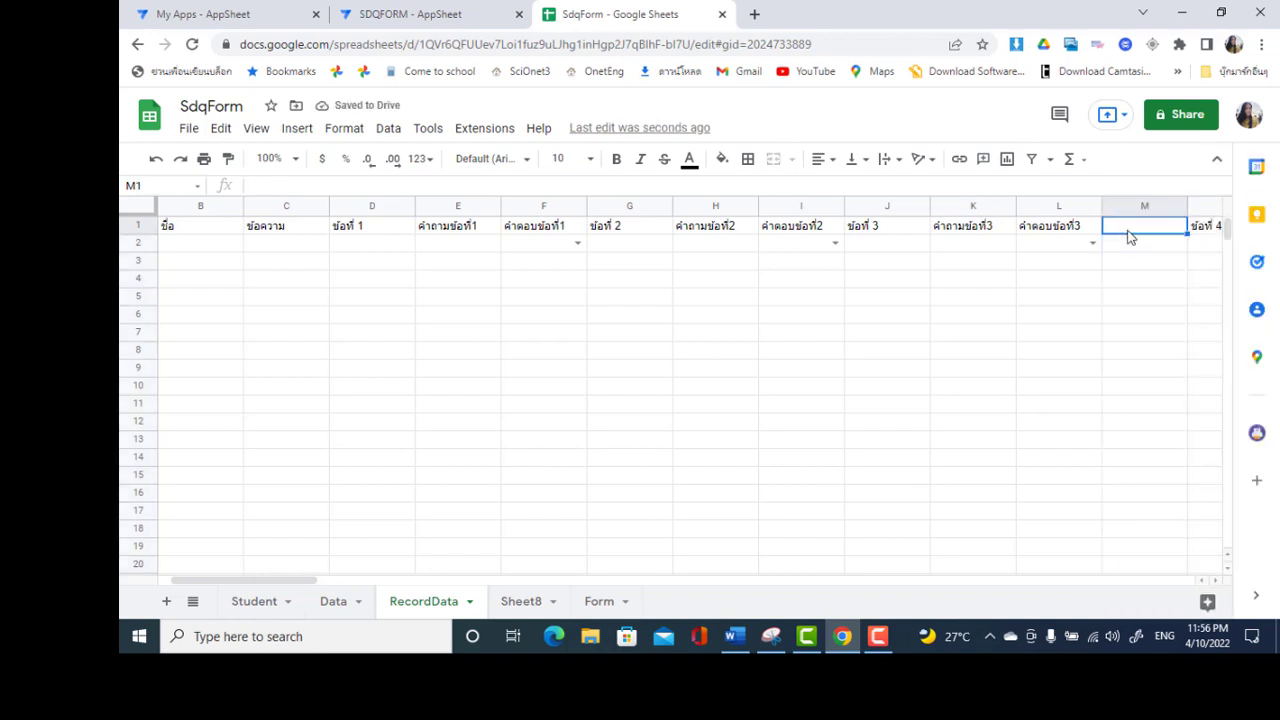
type("Page1")
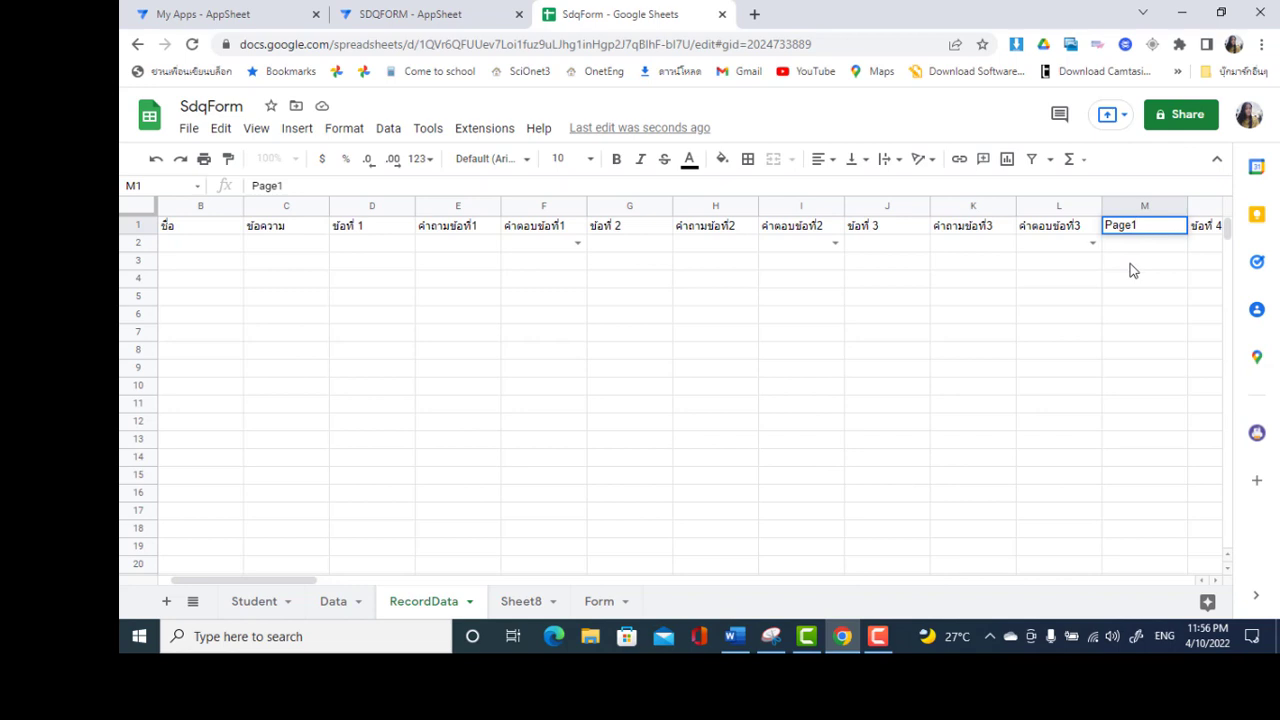
left_click(1131, 264)
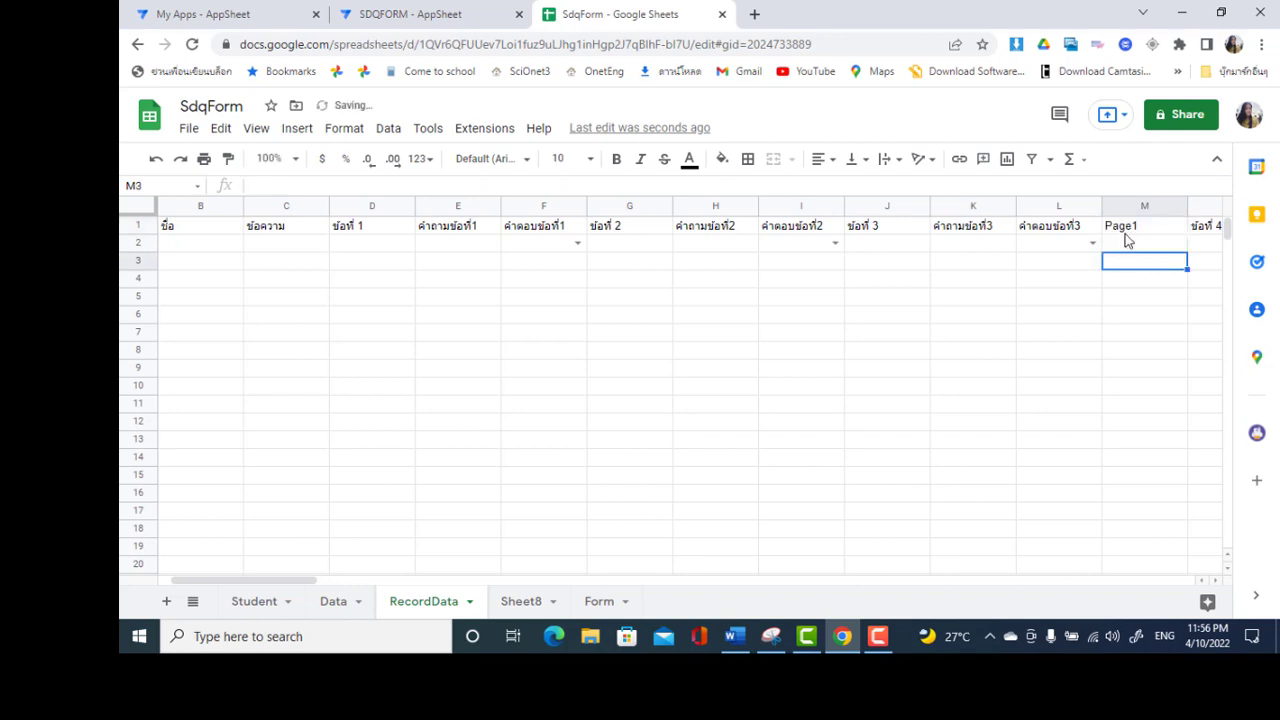
Insert a column headed Page2 before the question 11 columns
left_click(1126, 250)
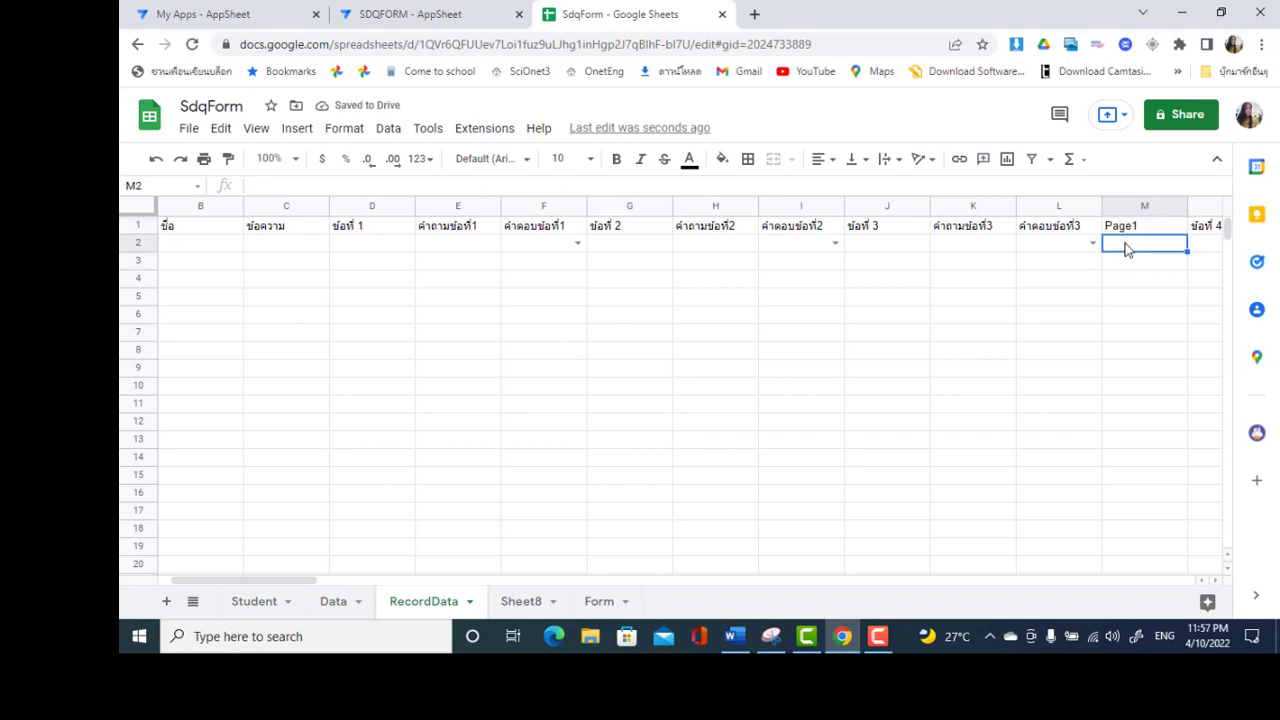
key("Right")
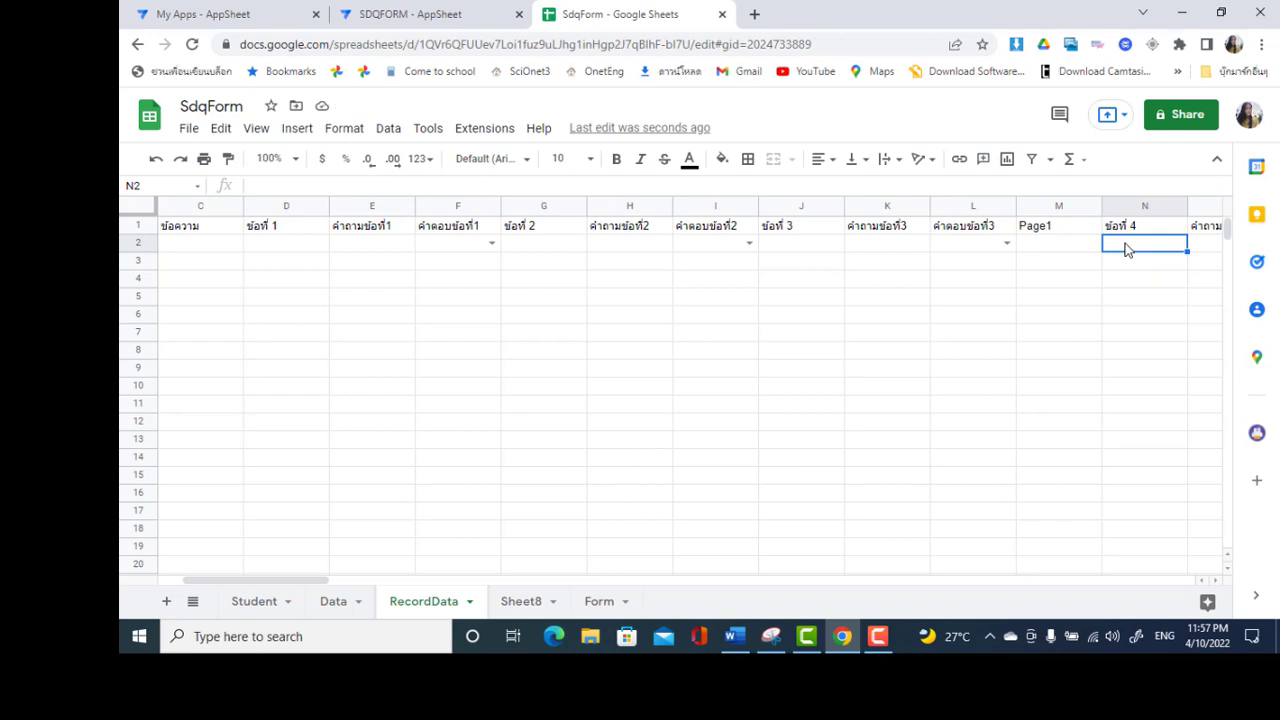
key("Right")
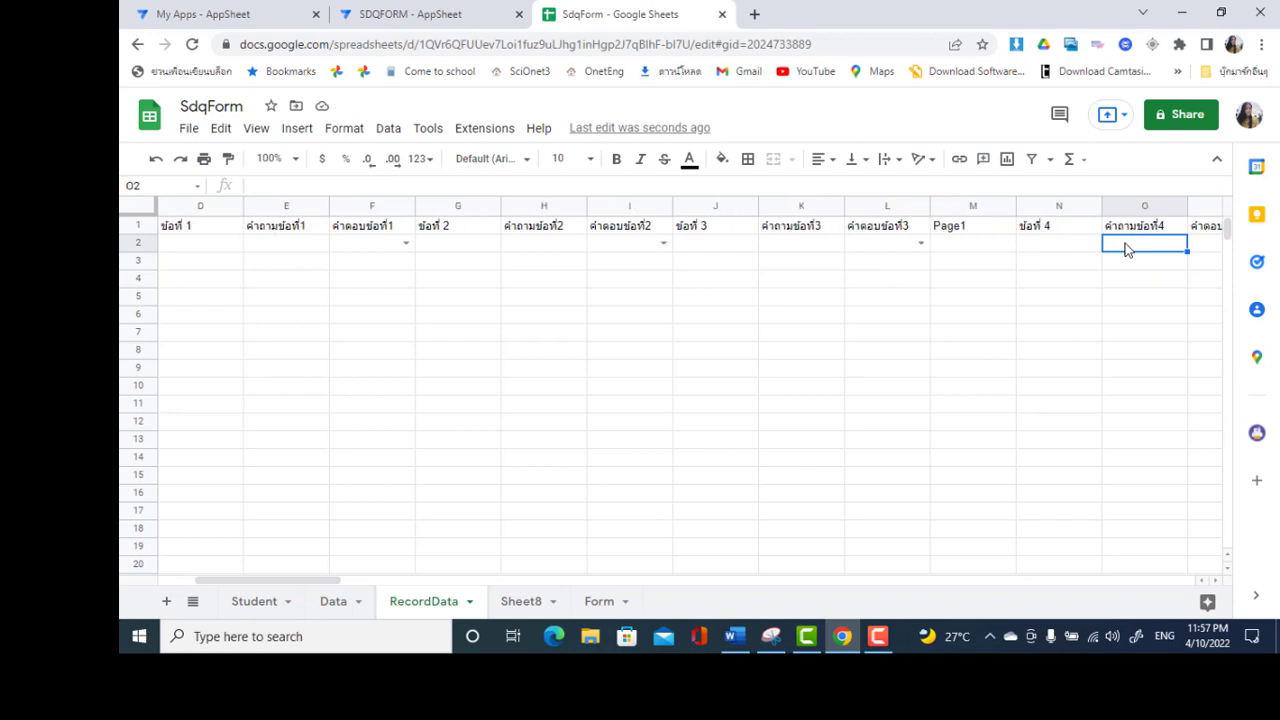
key("Right")
key("Right")
key("Right")
key("Right")
key("Right")
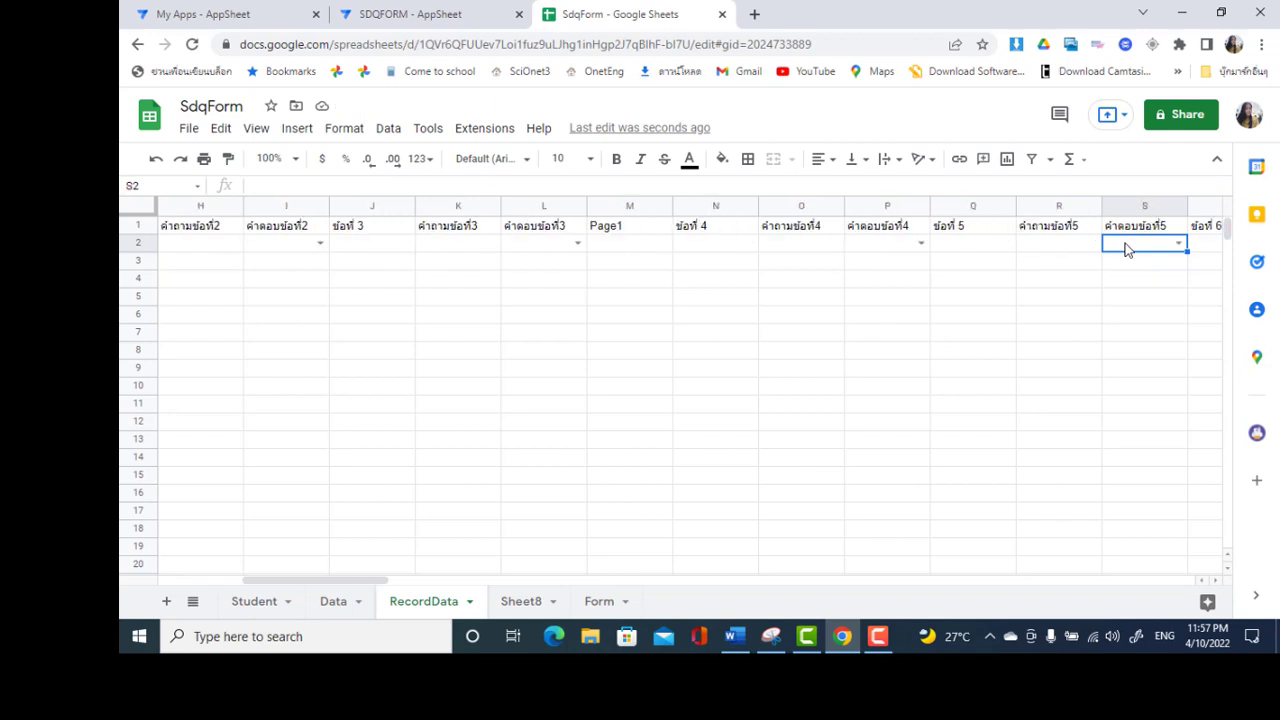
key("Right")
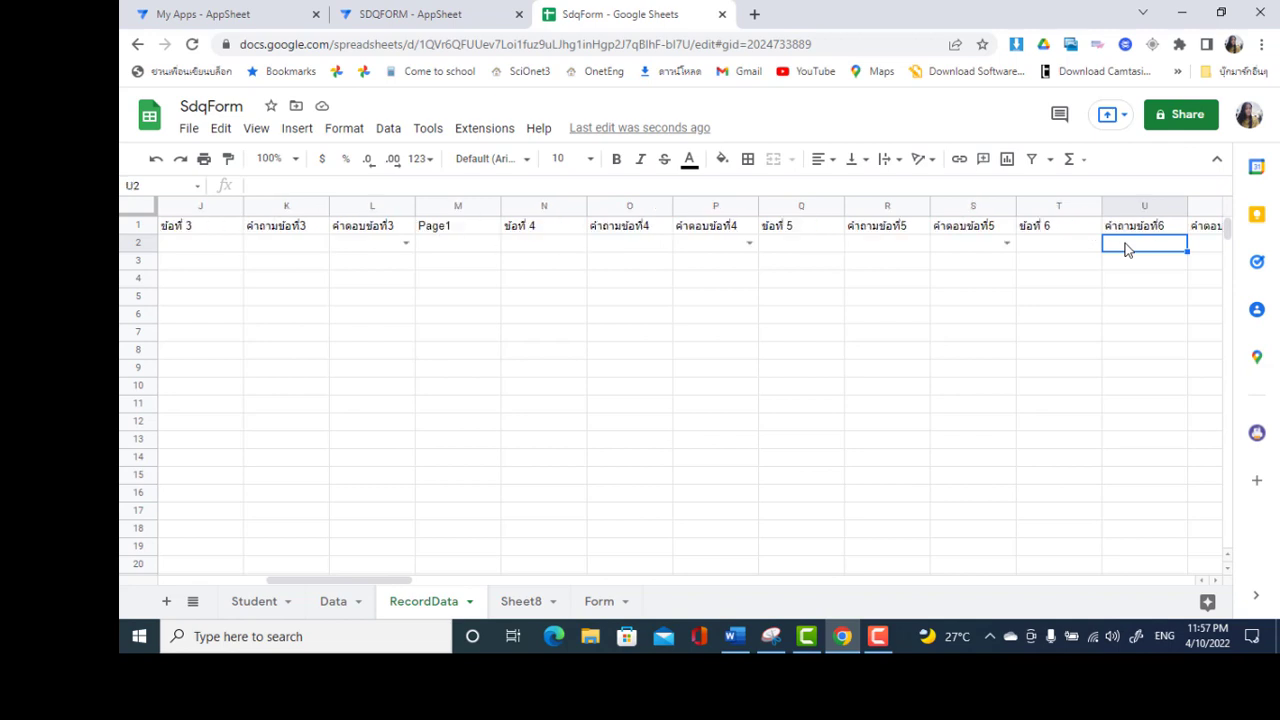
key("Right")
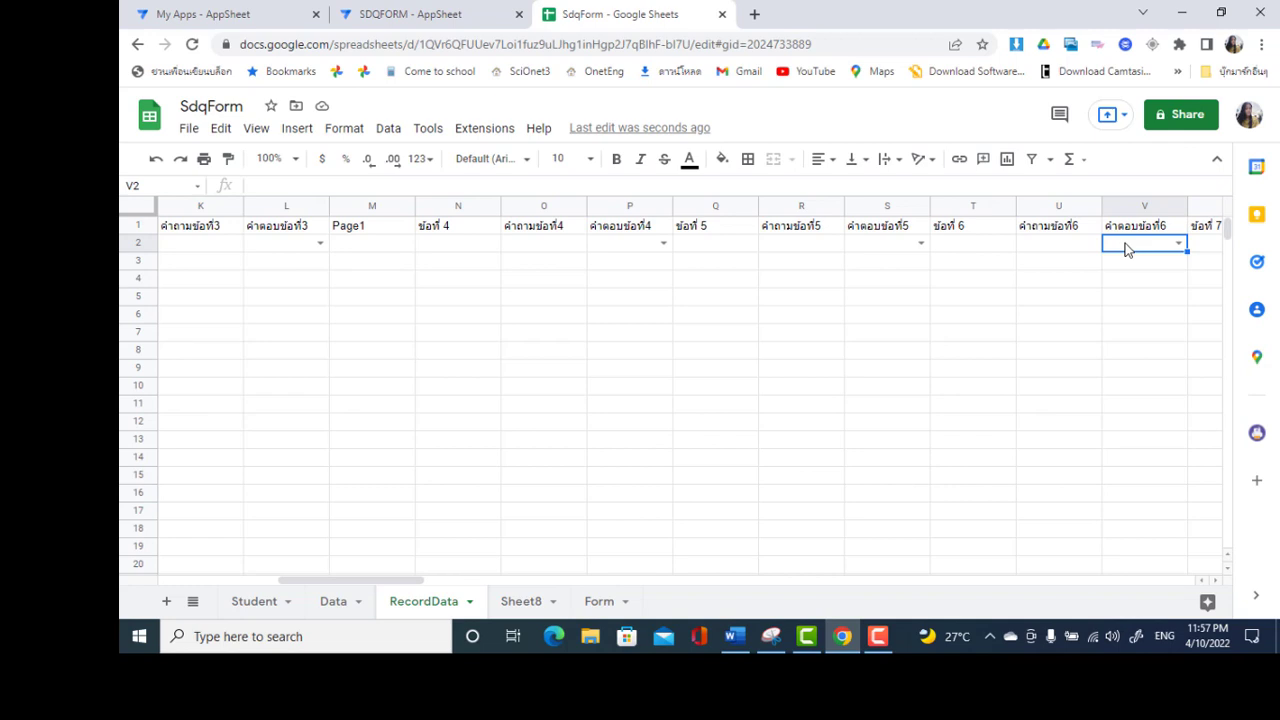
key("Left")
key("Left")
key("Left")
key("Left")
key("Left")
key("Left")
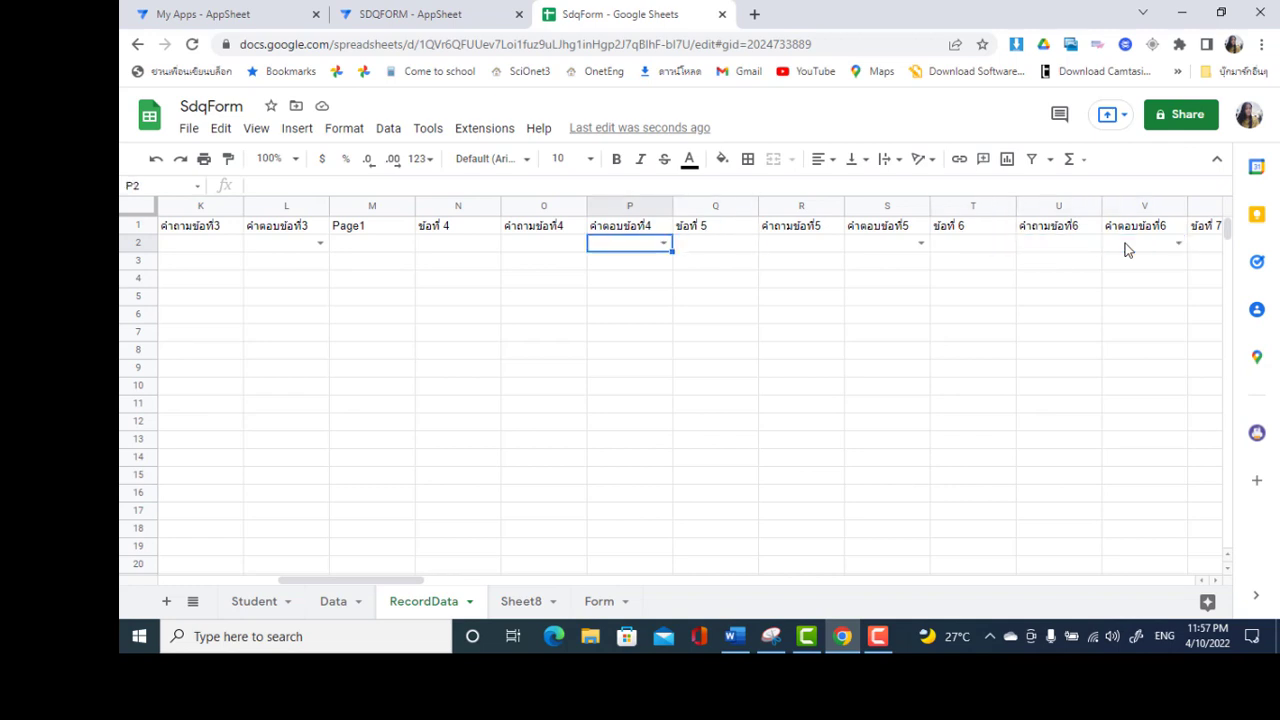
key("Left")
key("Left")
key("Left")
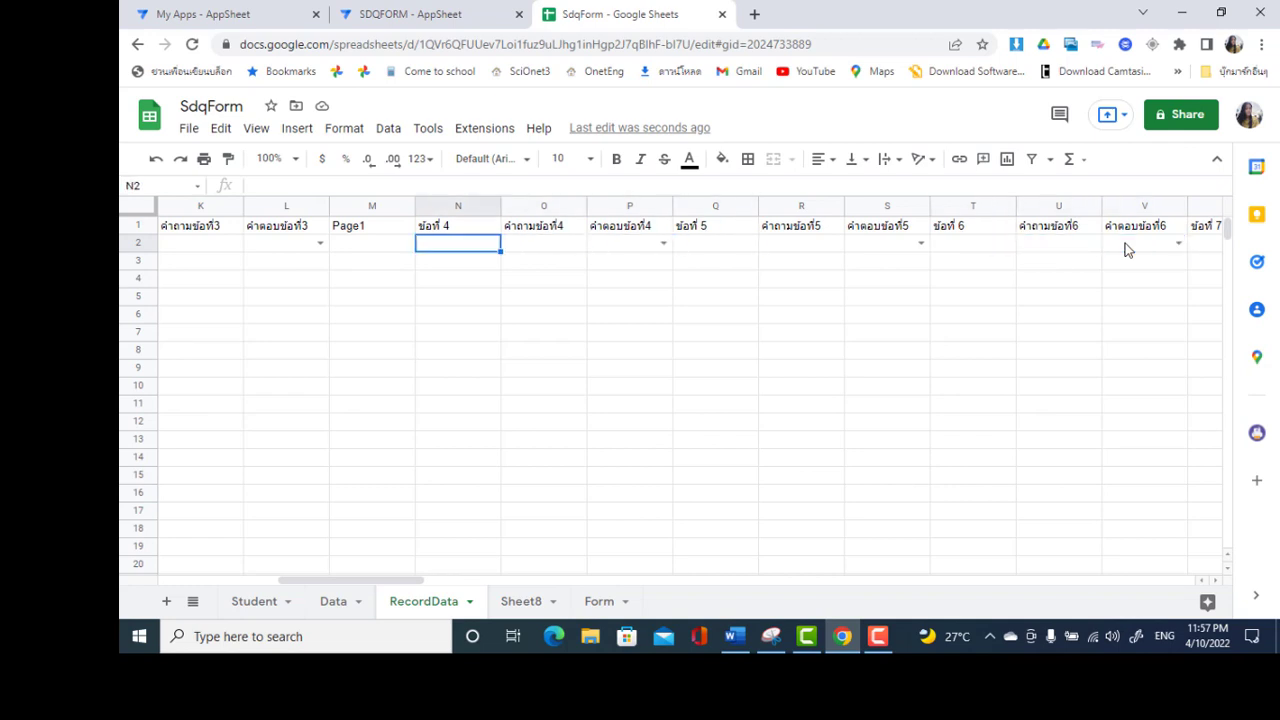
key("Right")
key("Right")
key("Right")
key("Right")
key("Right")
key("Right")
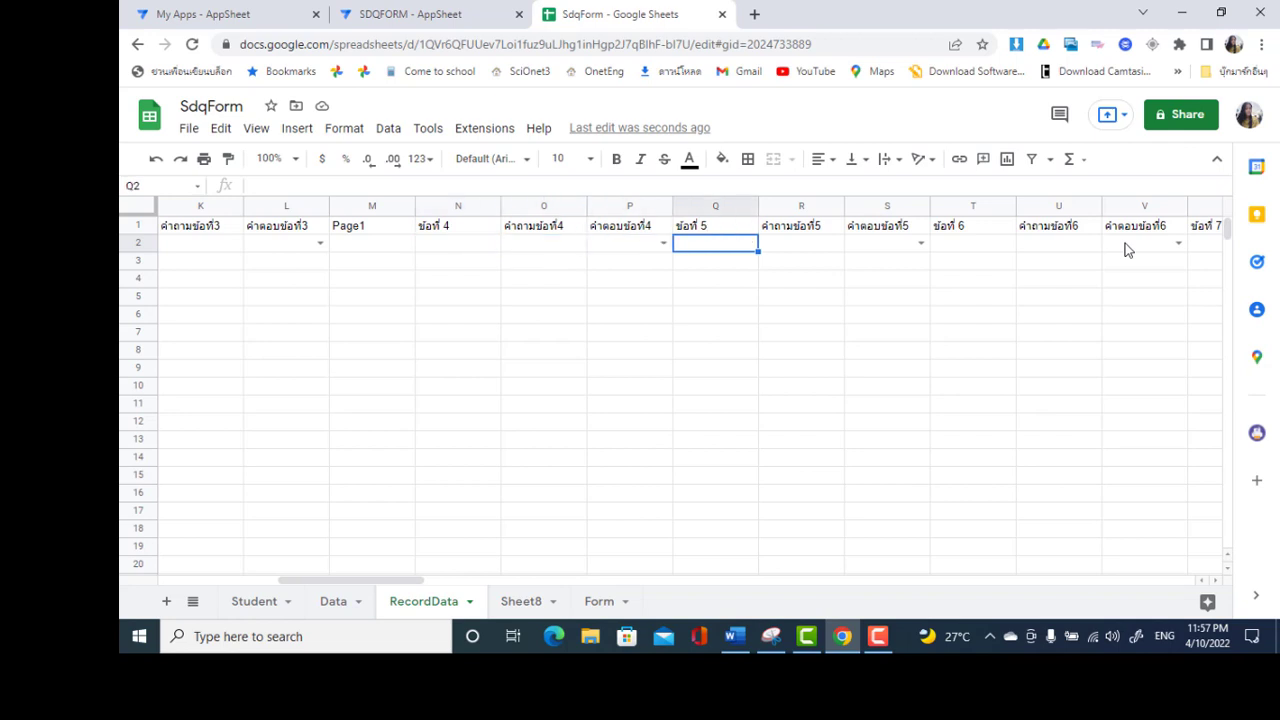
key("Right")
key("Right")
key("Right")
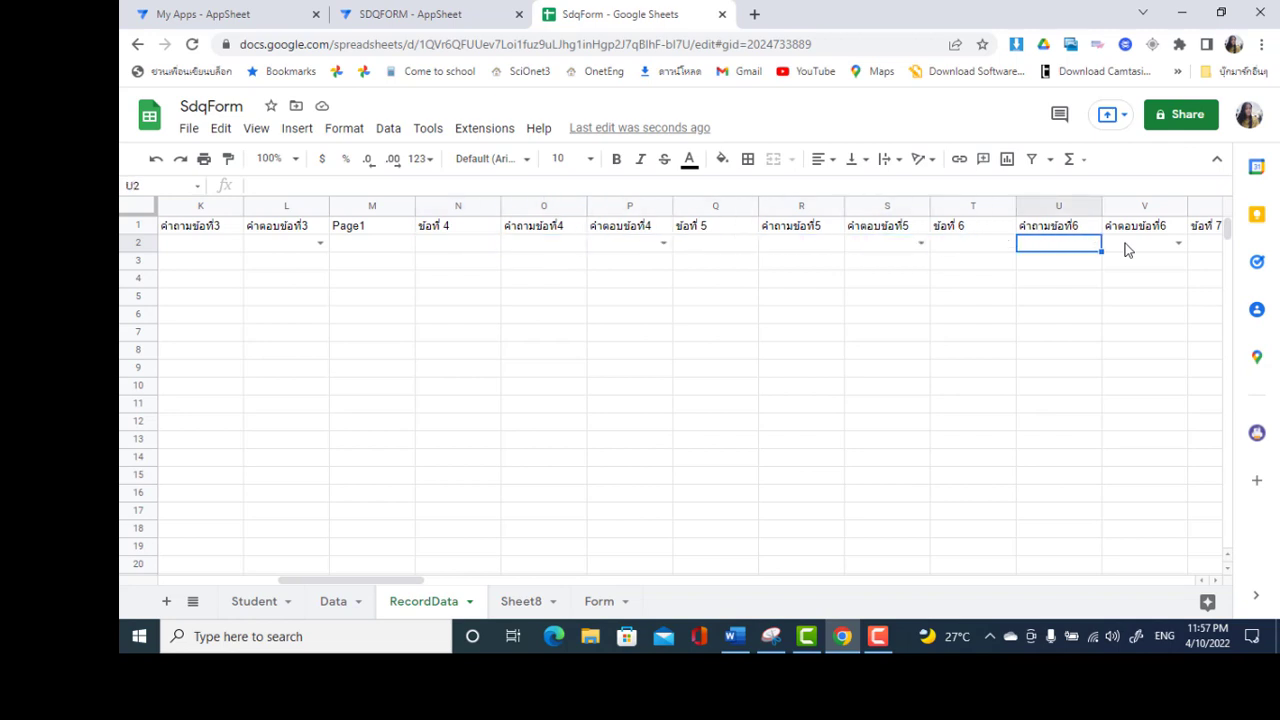
key("Right")
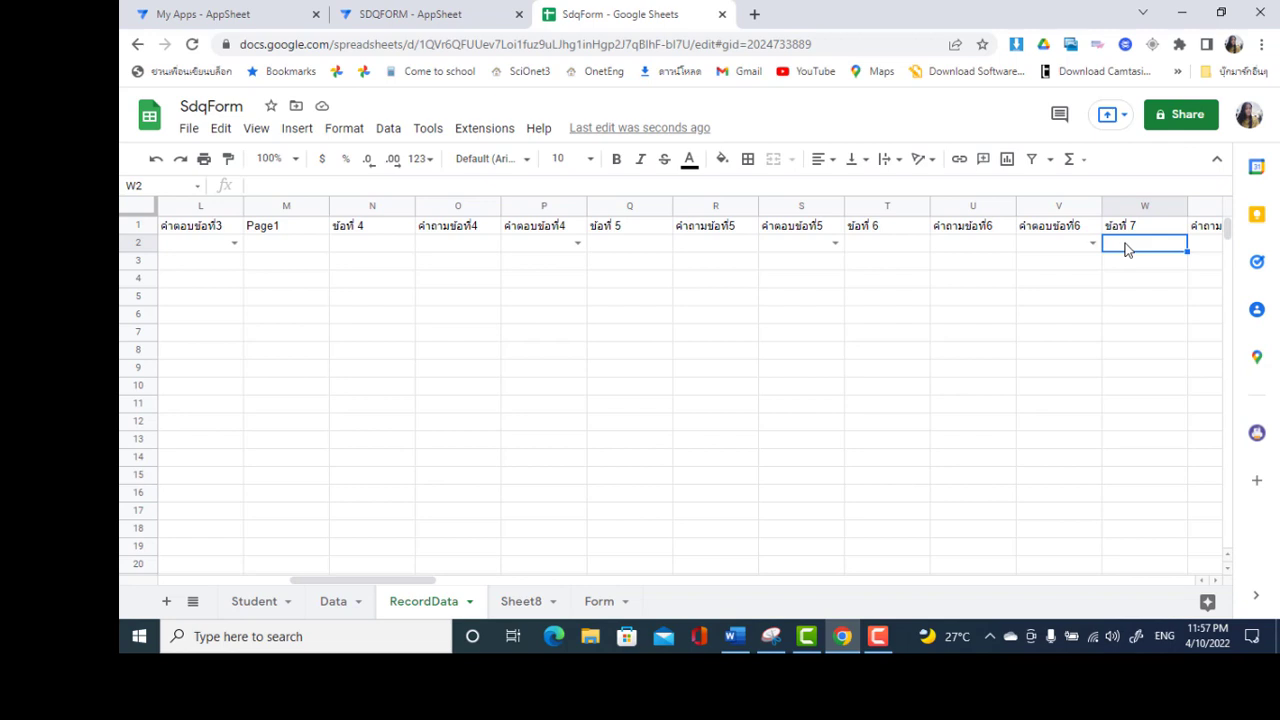
key("Right")
key("Right")
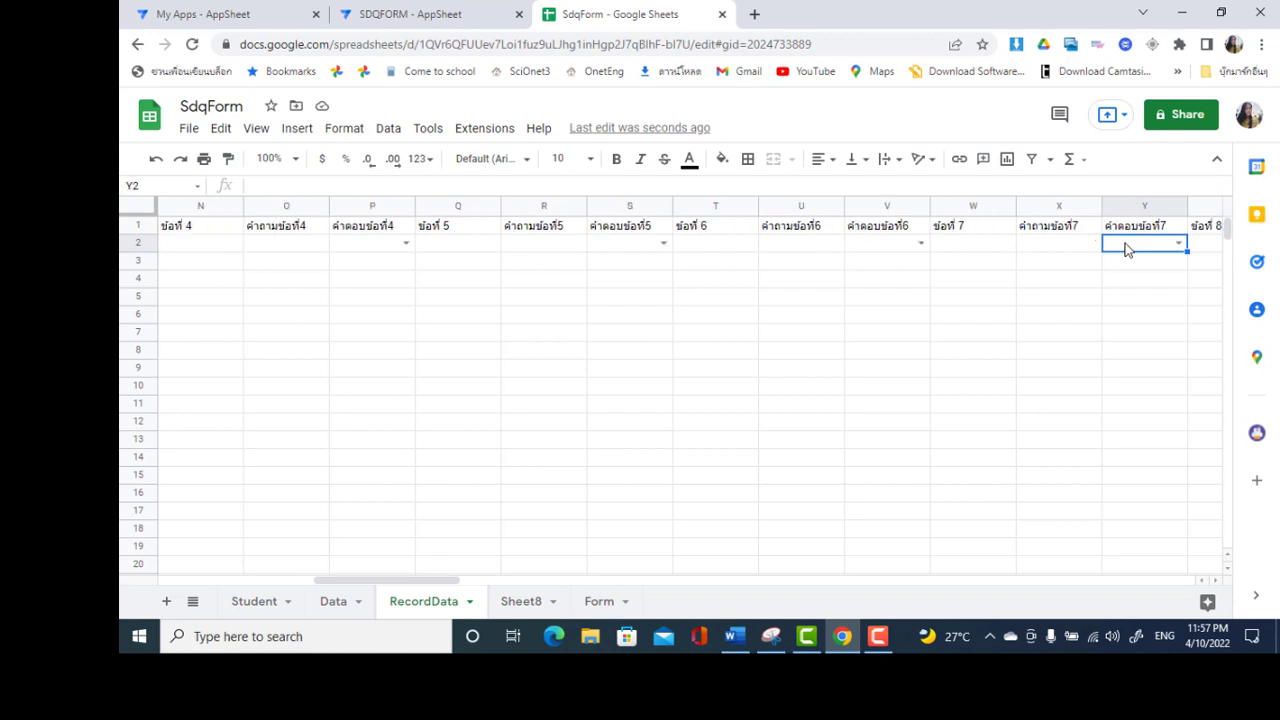
key("Right")
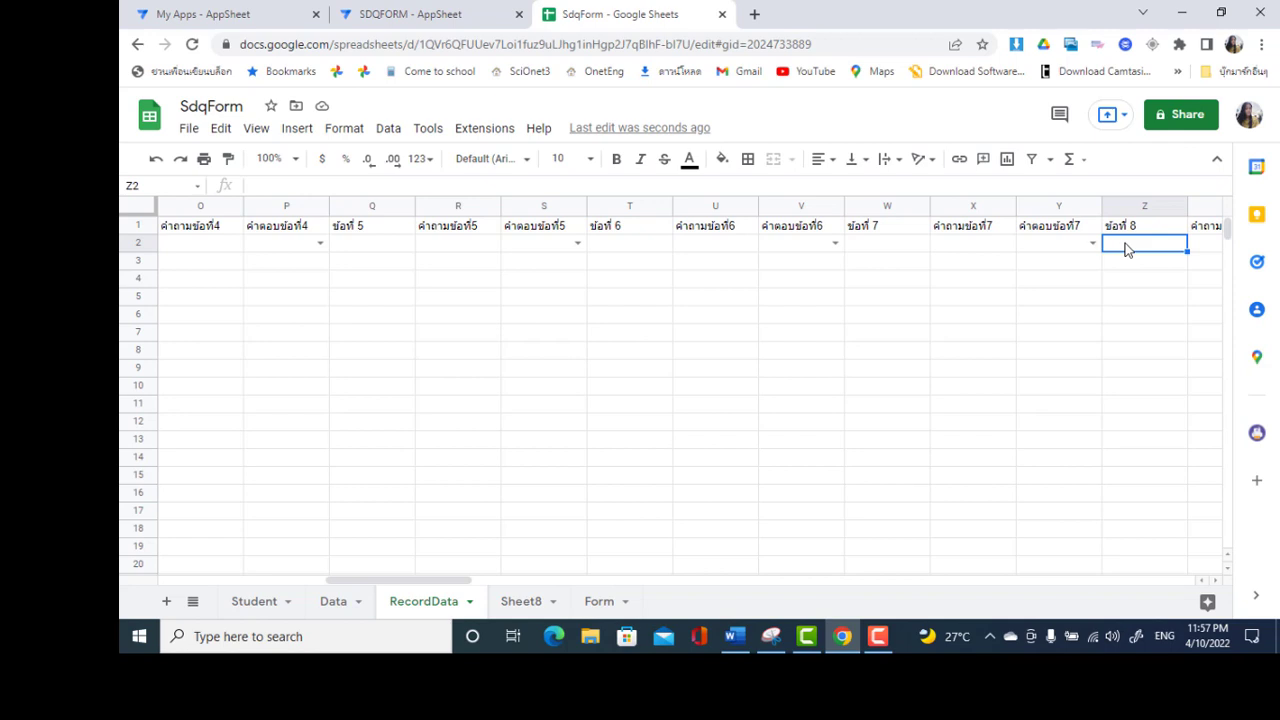
key("Right")
key("Right")
key("Right")
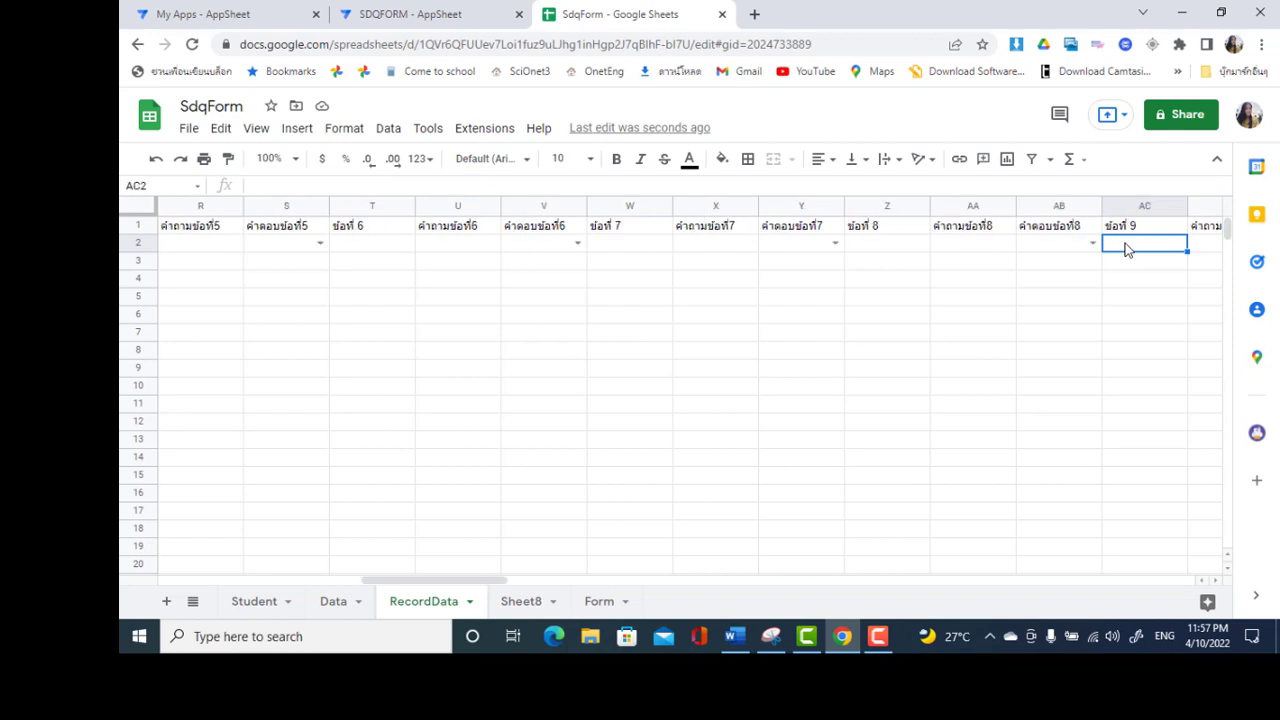
key("Right")
key("Right")
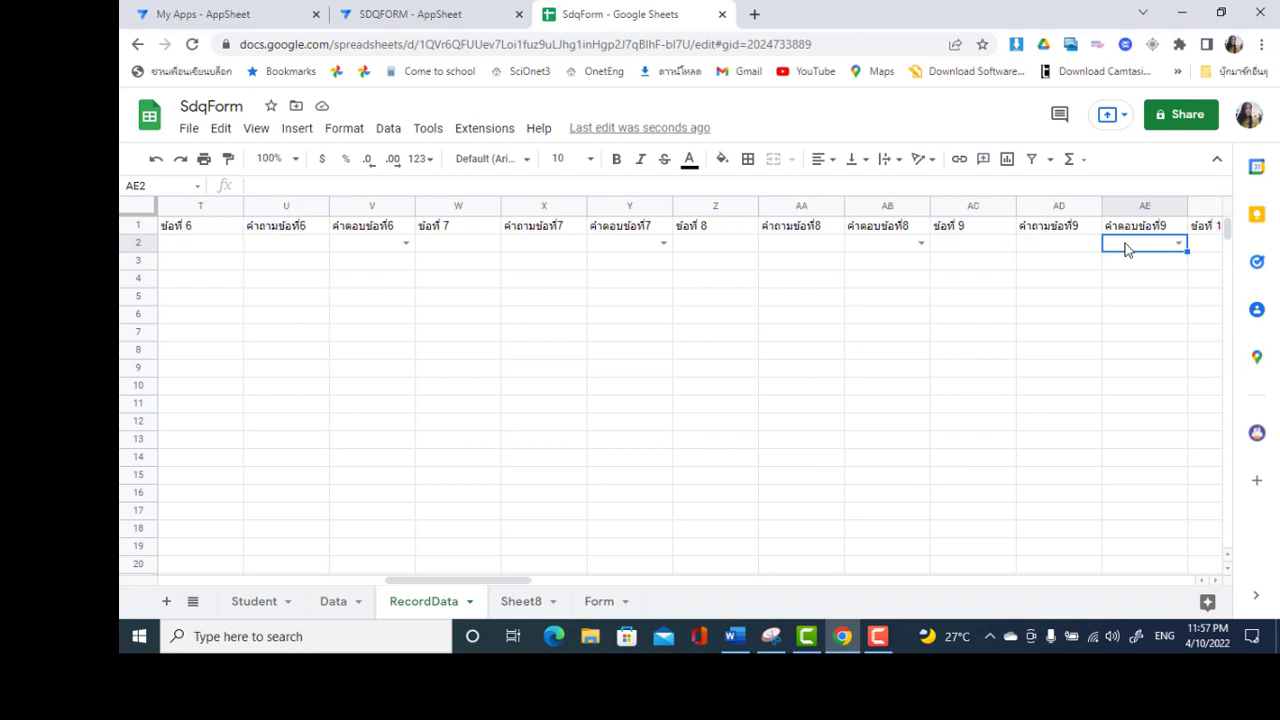
key("Right")
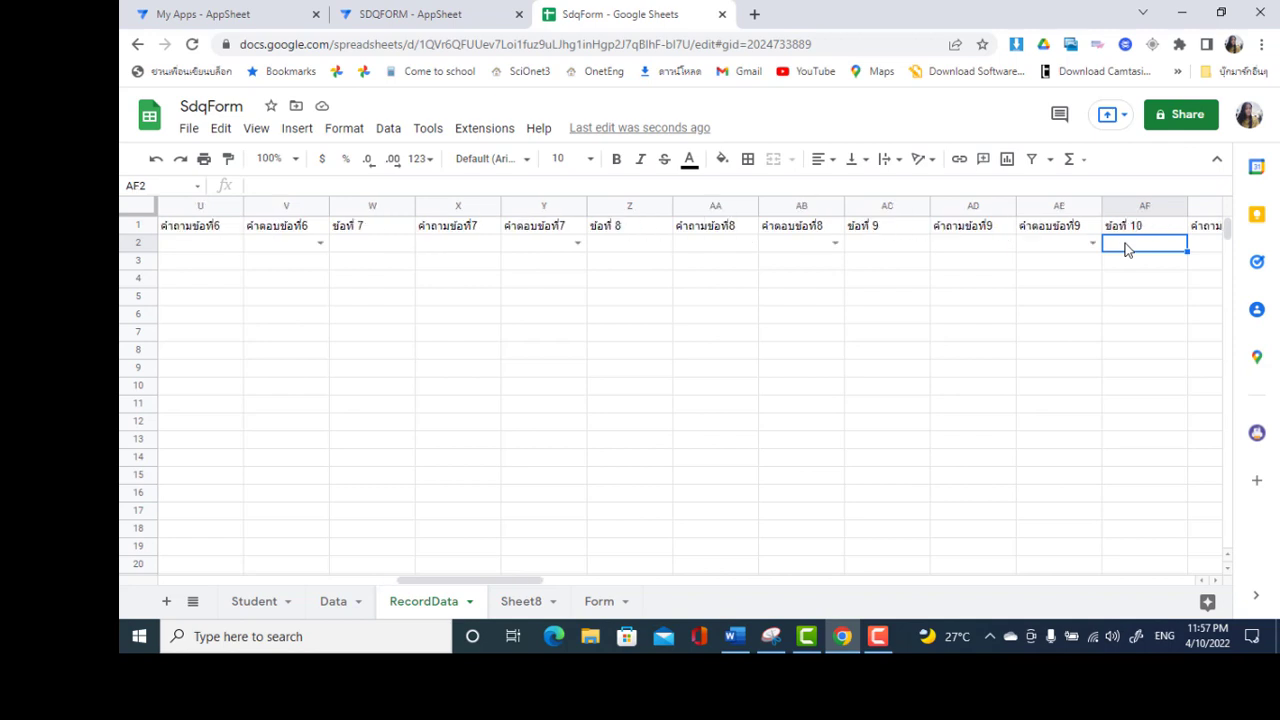
key("Right")
key("Right")
key("Right")
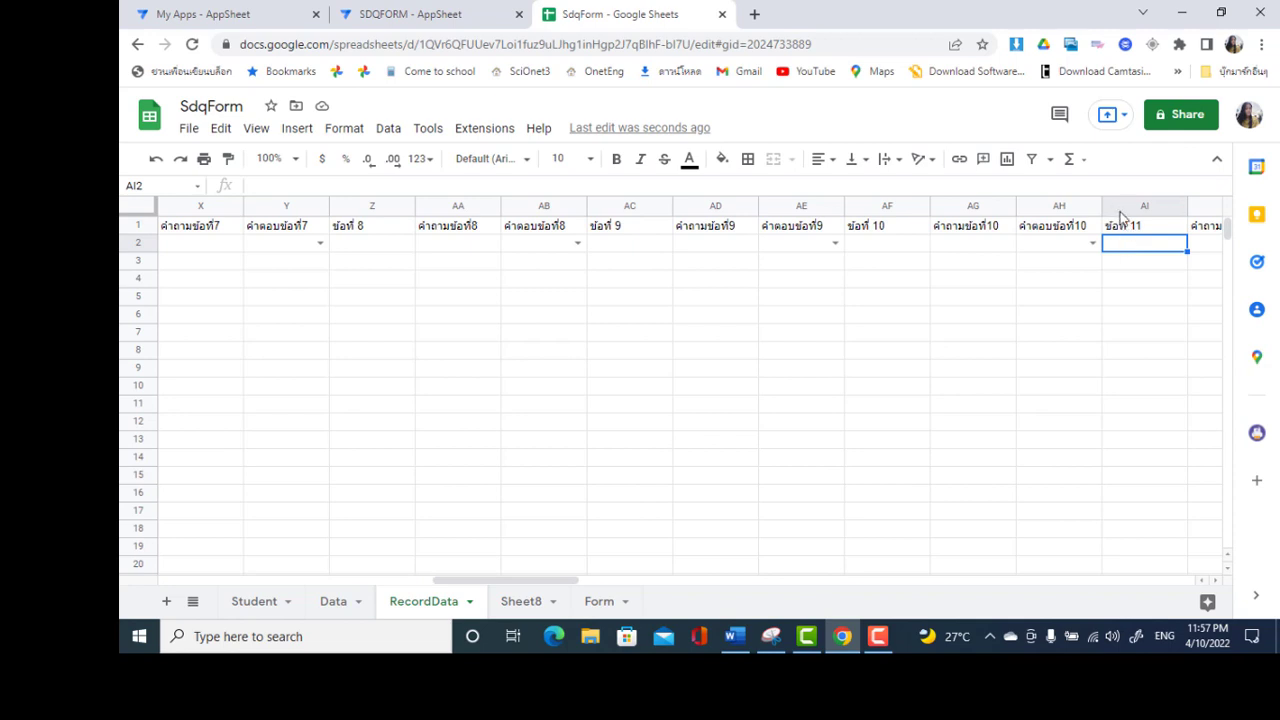
left_click(1114, 205)
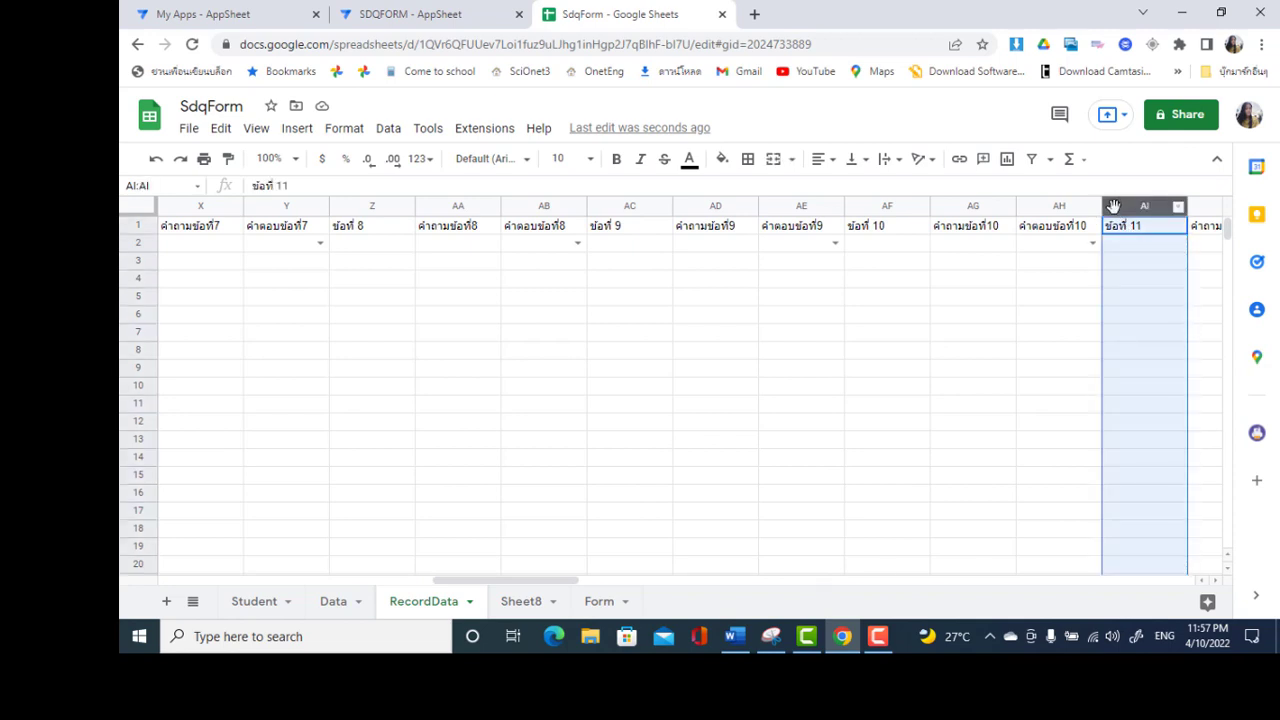
right_click(1113, 205)
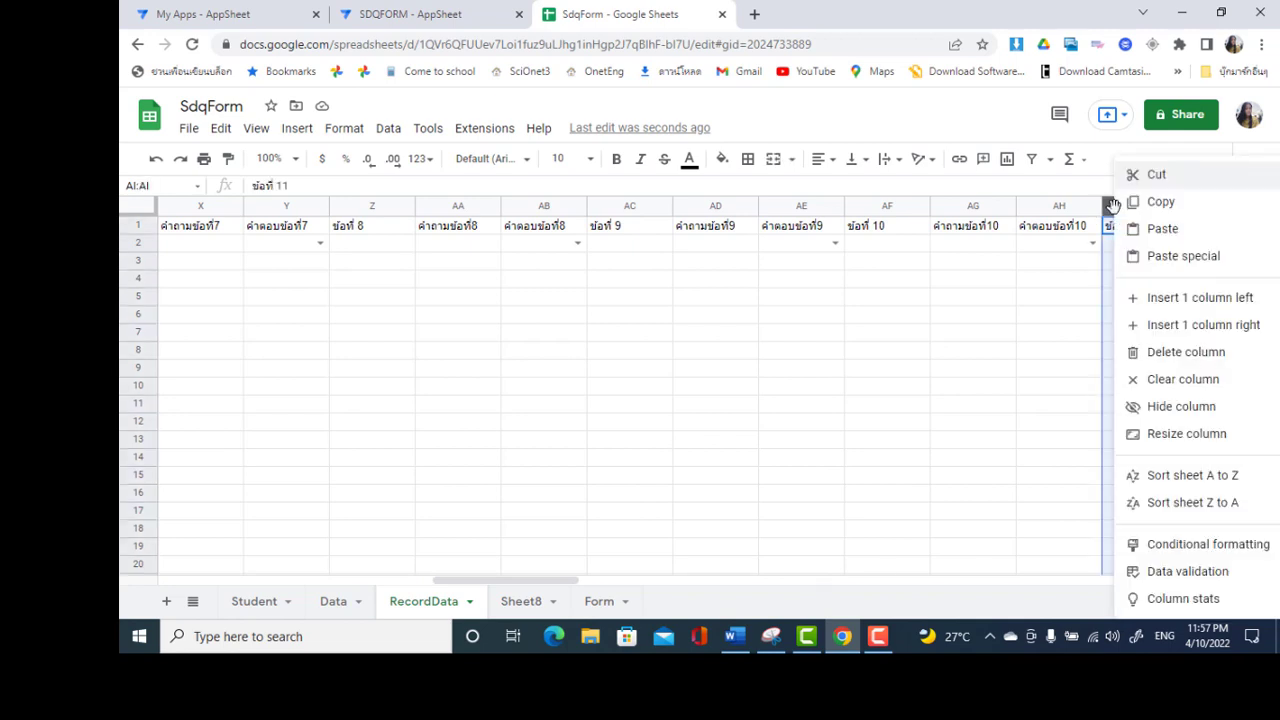
left_click(1156, 300)
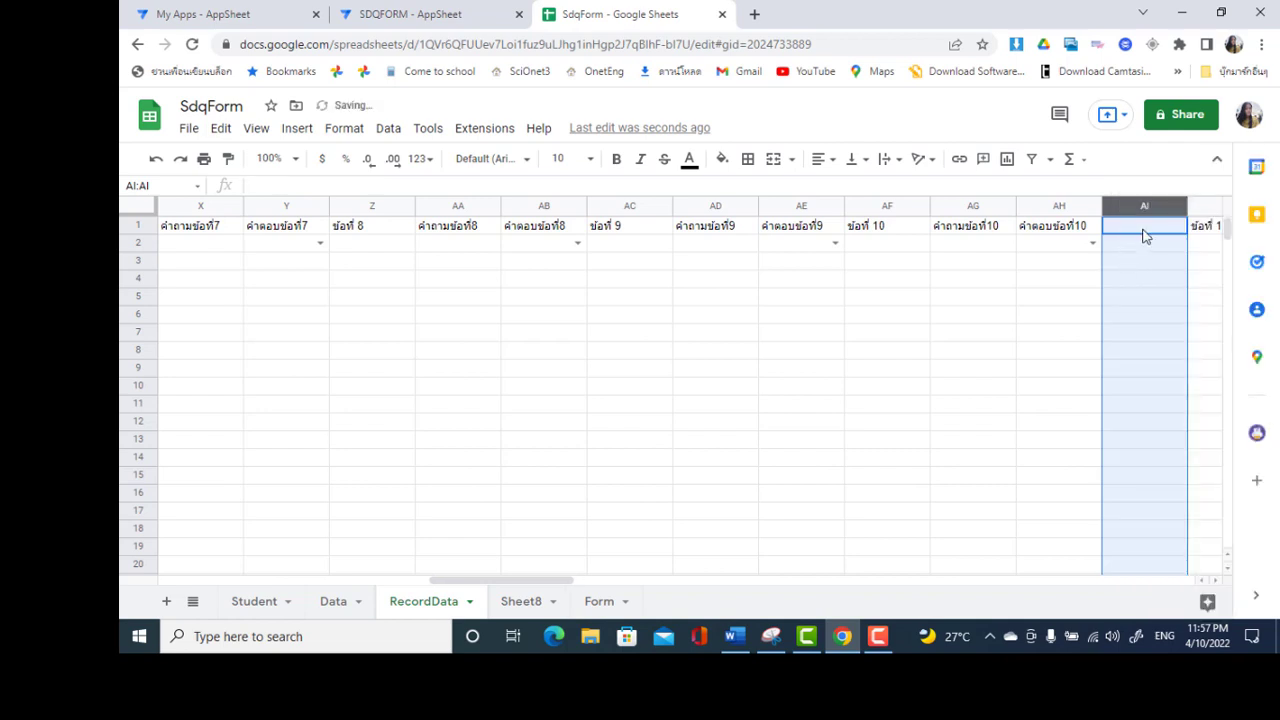
left_click(1145, 228)
type("Pa")
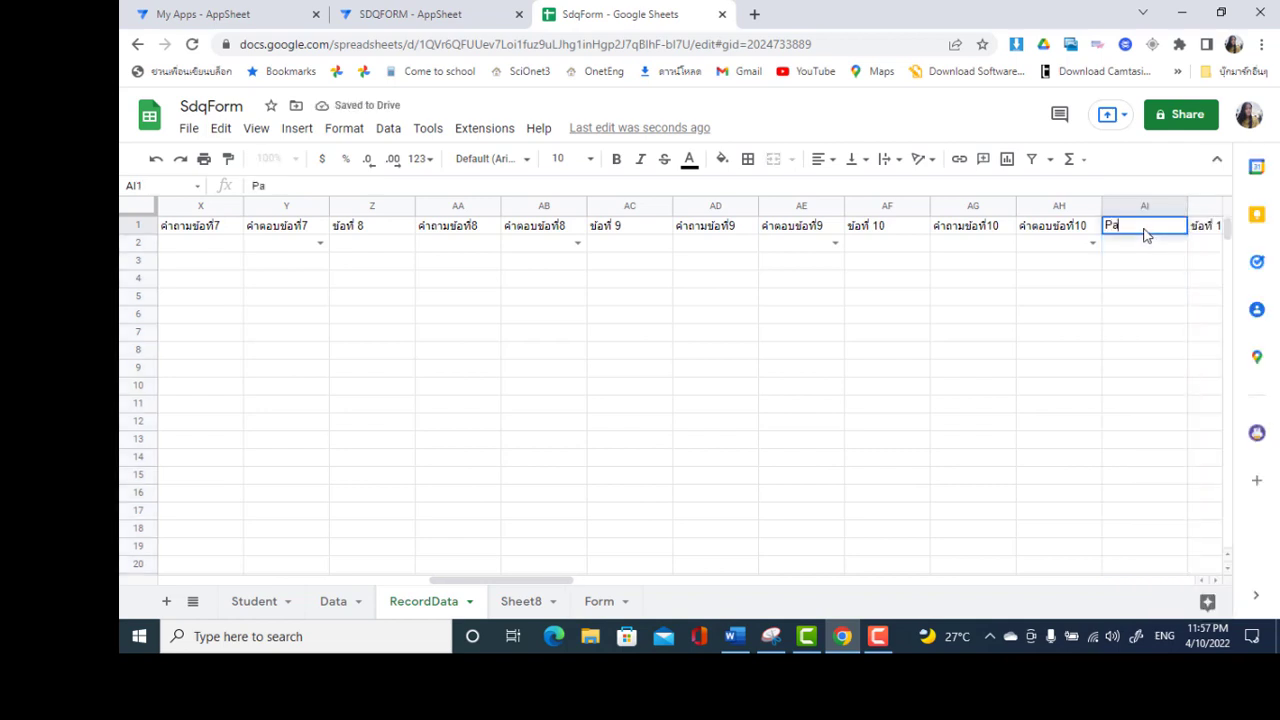
type("ge2")
left_click(1135, 262)
Move along the header row to the question 16 header
left_click(1143, 234)
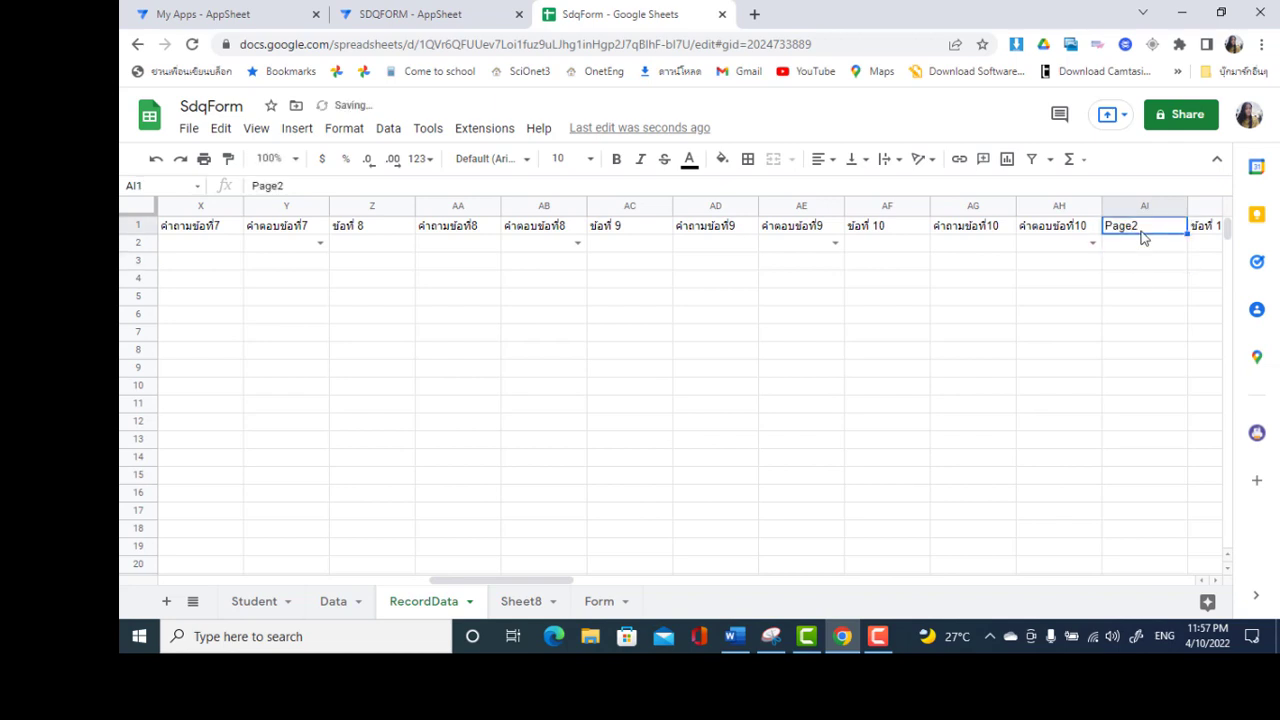
key("Right")
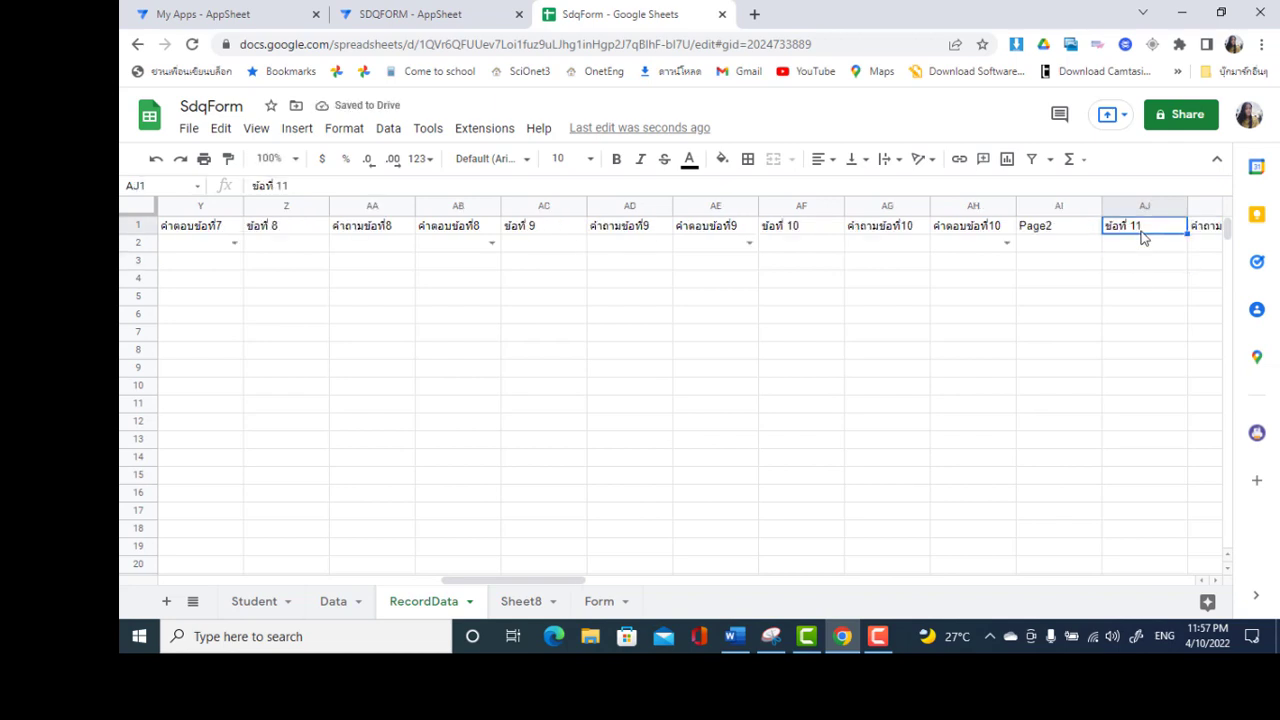
key("Right")
key("Right")
key("Right")
key("Right")
key("Right")
key("Right")
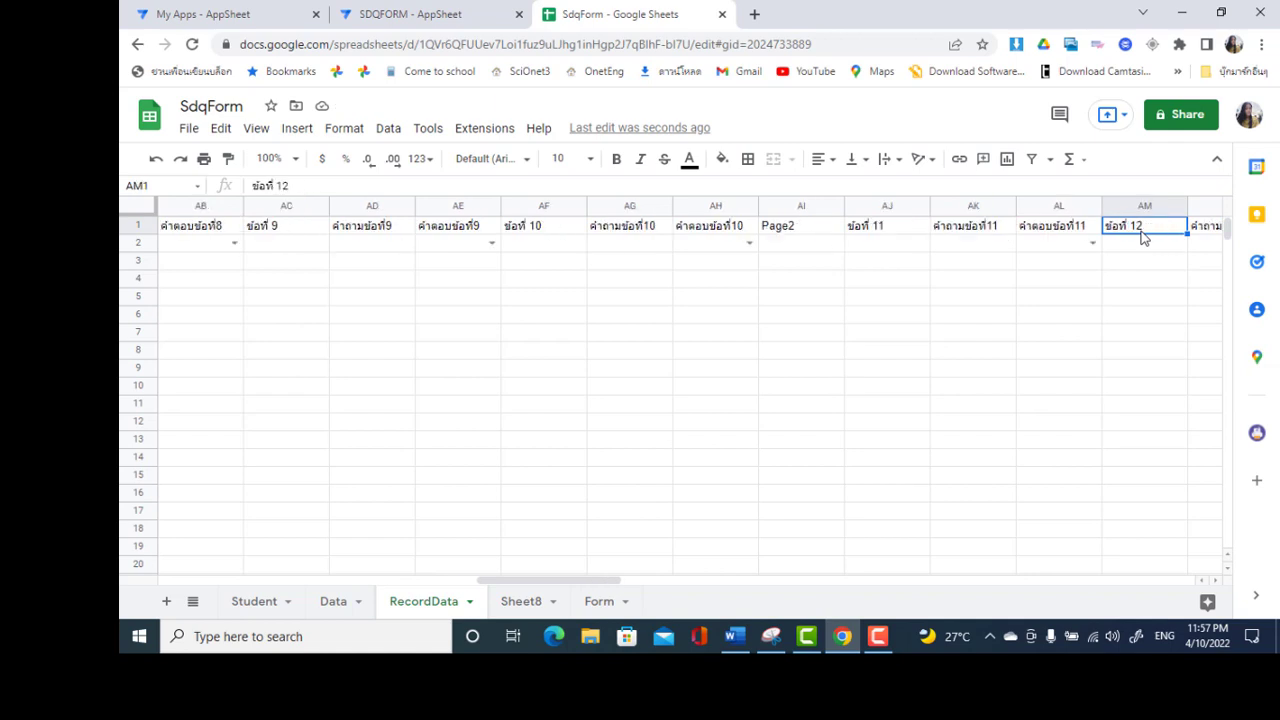
key("Right")
key("Right")
key("Right")
key("Right")
key("Right")
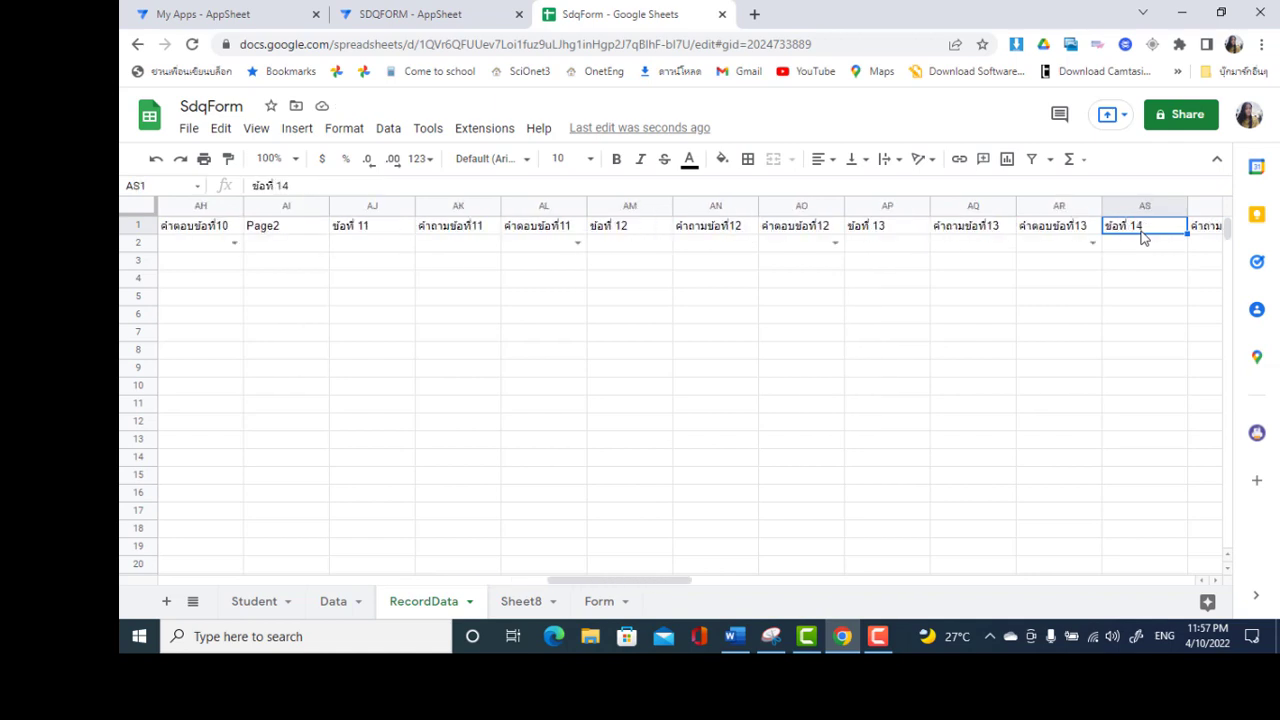
key("Right")
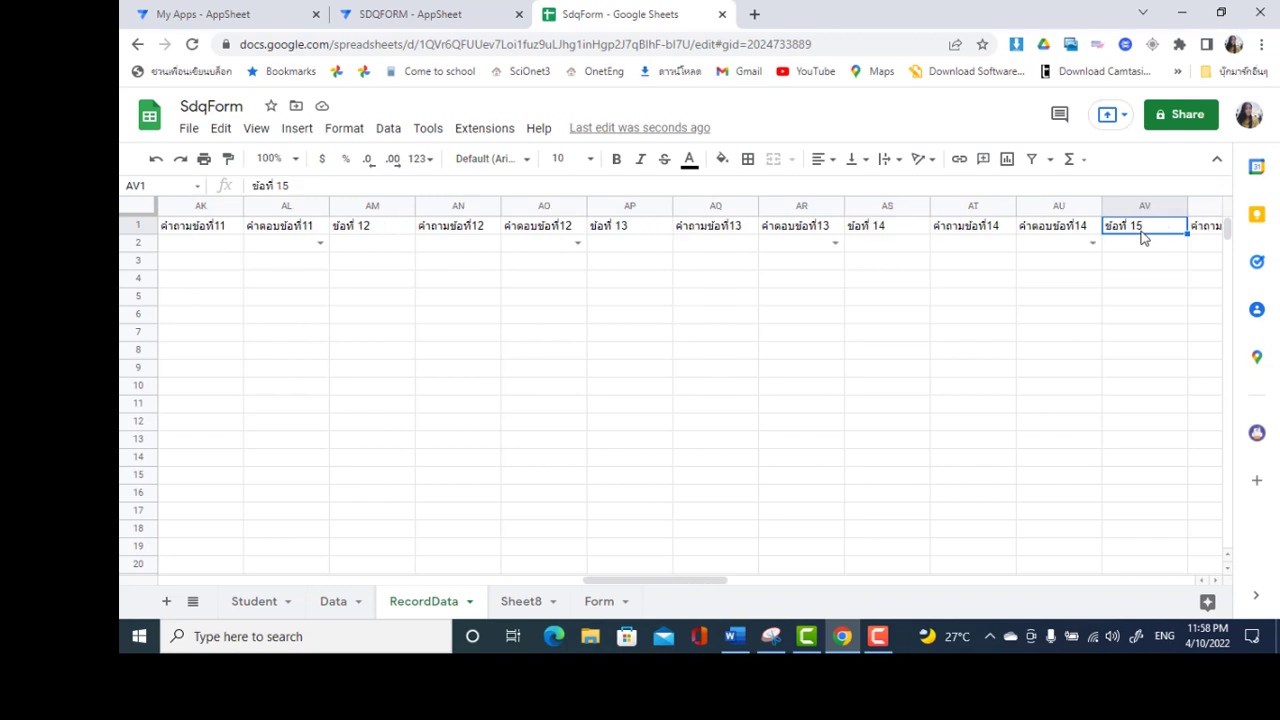
key("Right")
key("Right")
key("Right")
key("Right")
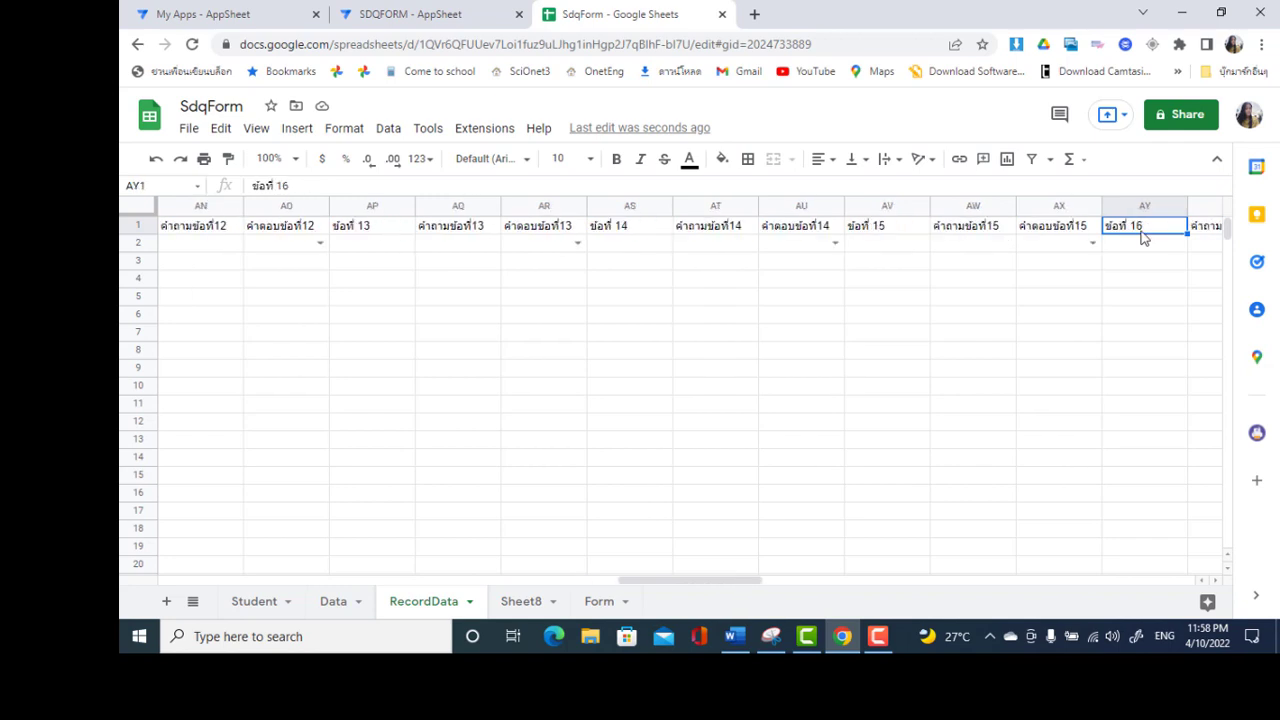
key("Left")
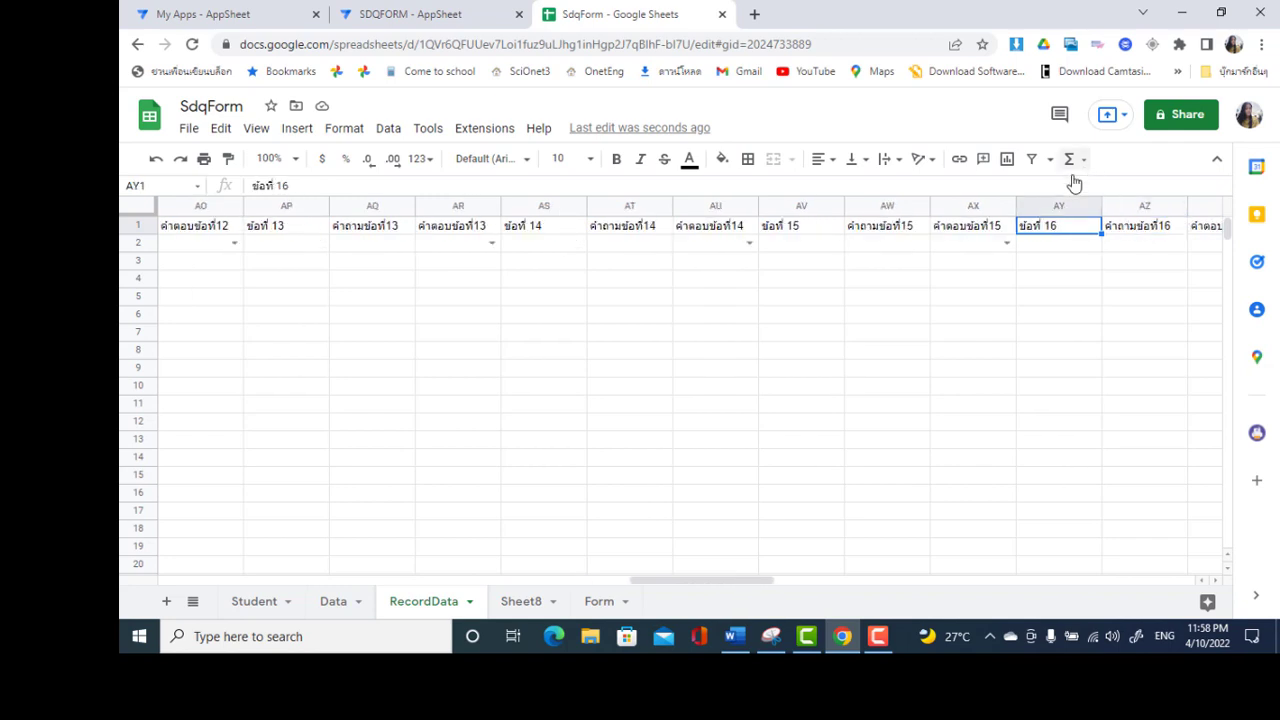
right_click(1030, 213)
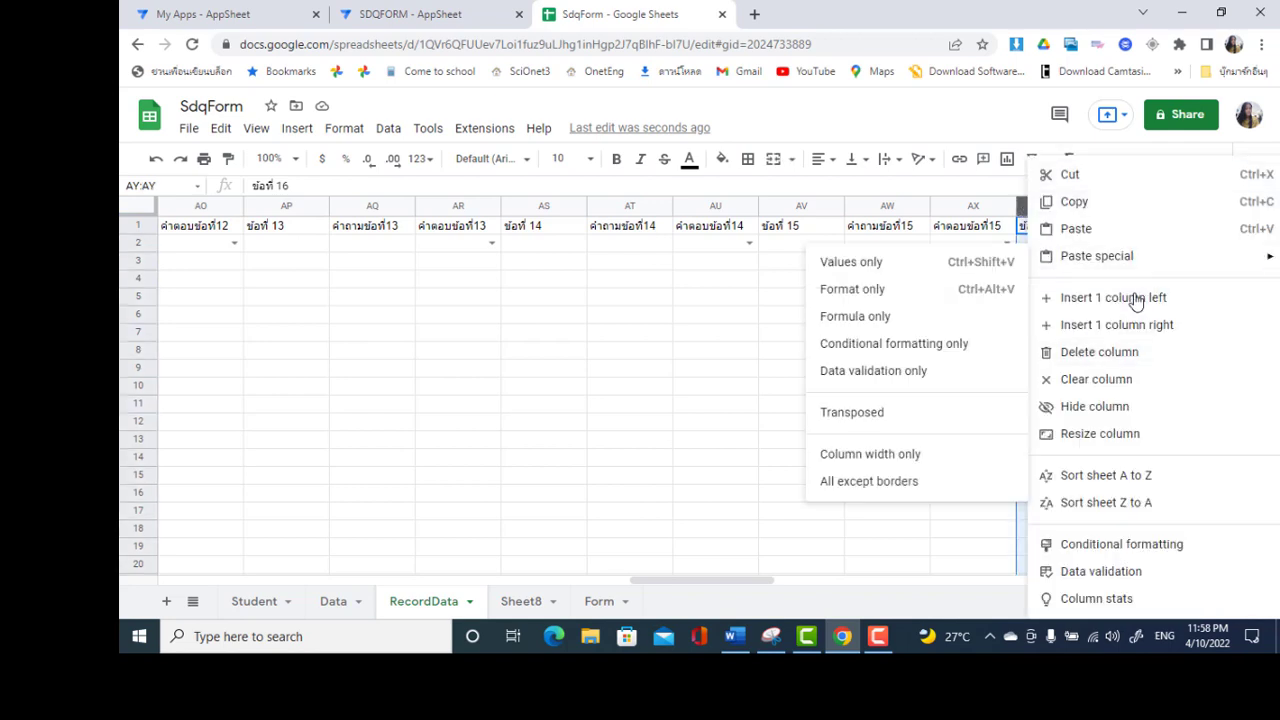
left_click(1133, 300)
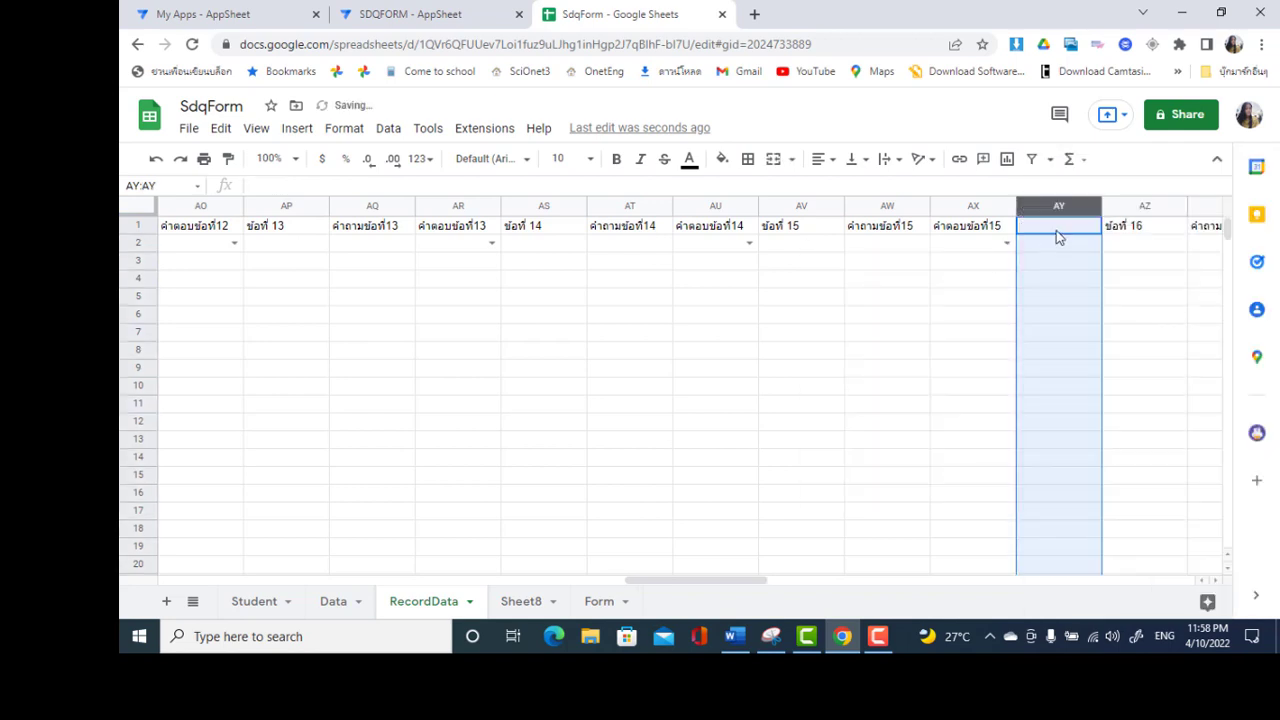
left_click(1058, 236)
type("Page")
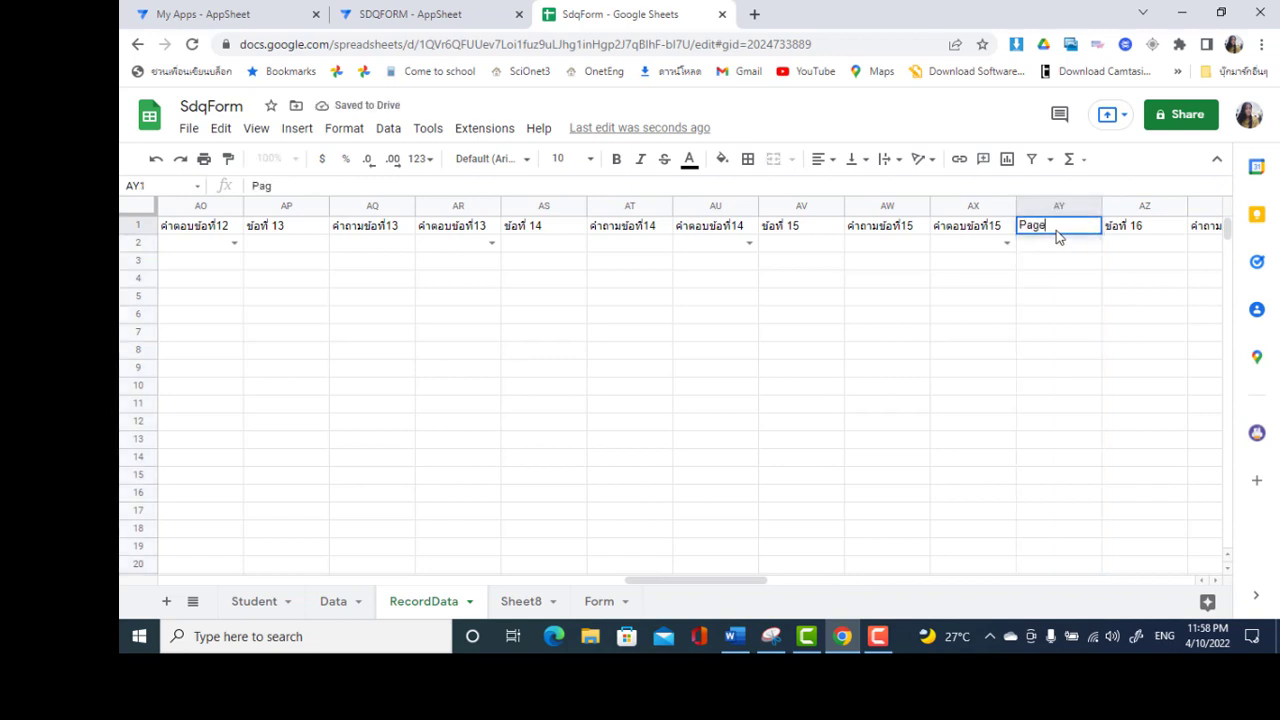
type("3")
key("Return")
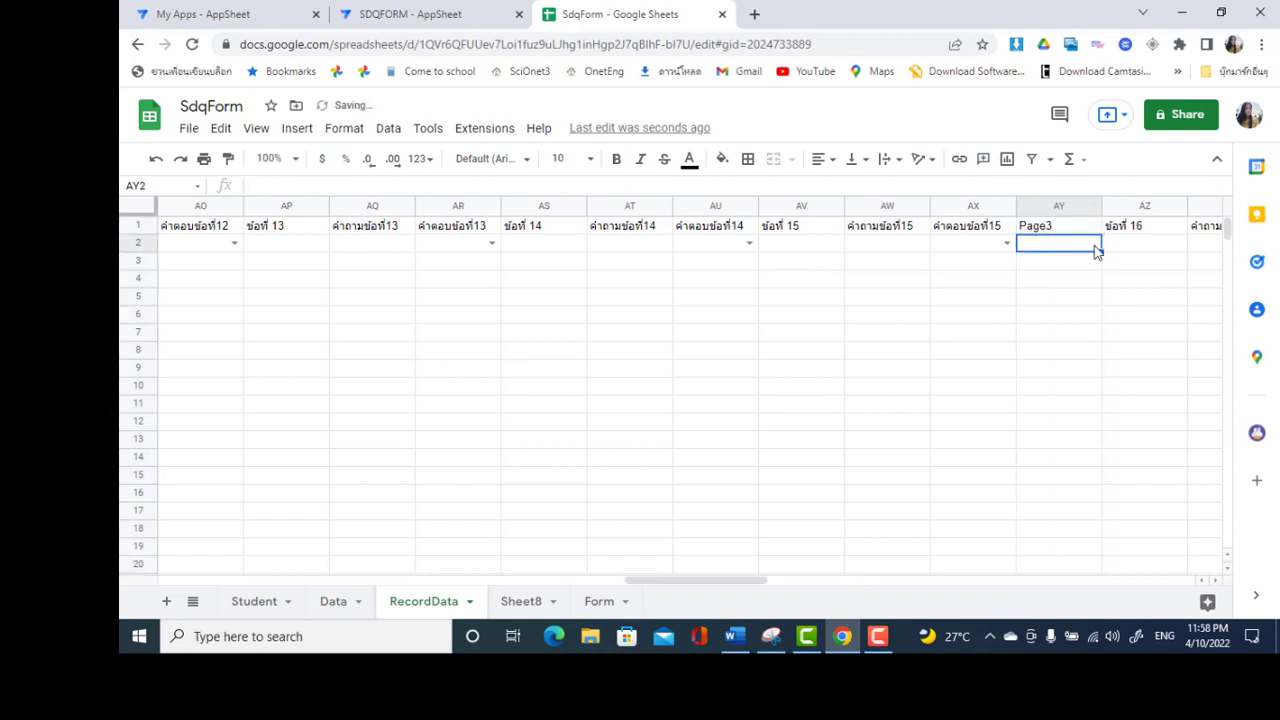
key("Right")
key("Right")
key("Right")
key("Right")
key("Right")
key("Right")
key("Right")
key("Right")
key("Right")
key("Right")
key("Right")
key("Right")
key("Right")
key("Right")
key("Right")
key("Right")
key("Right")
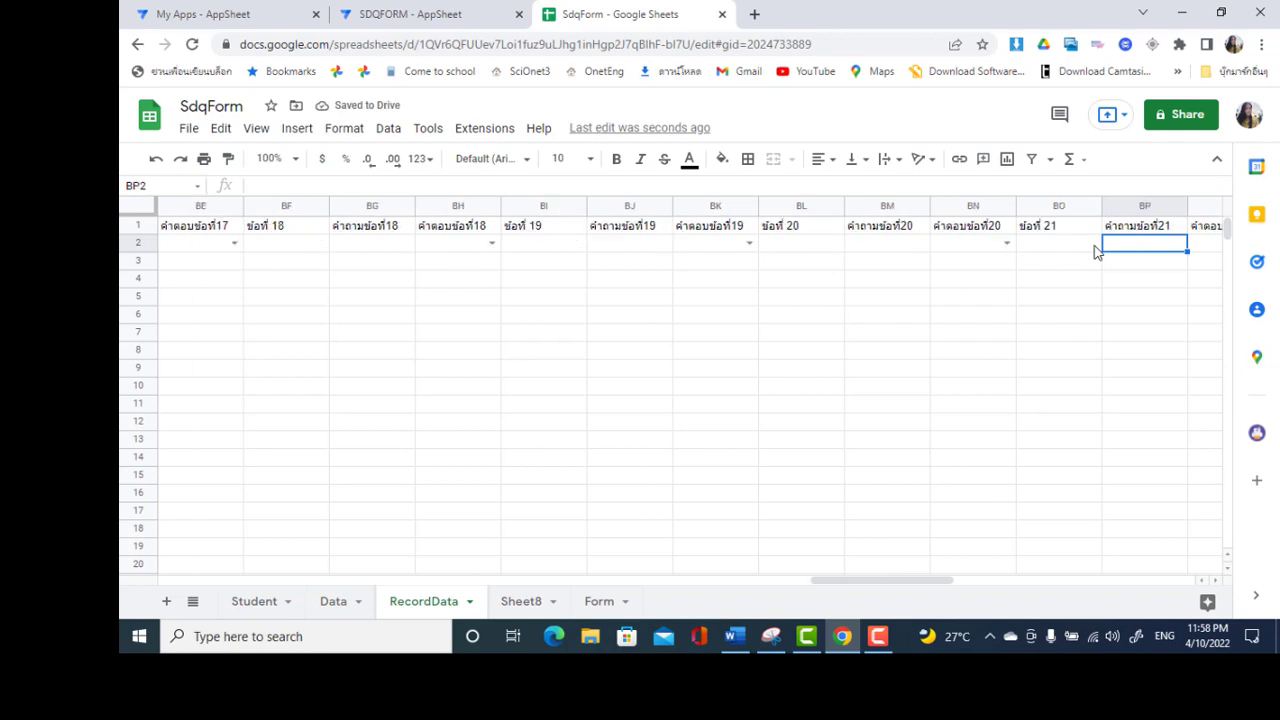
key("Right")
key("Right")
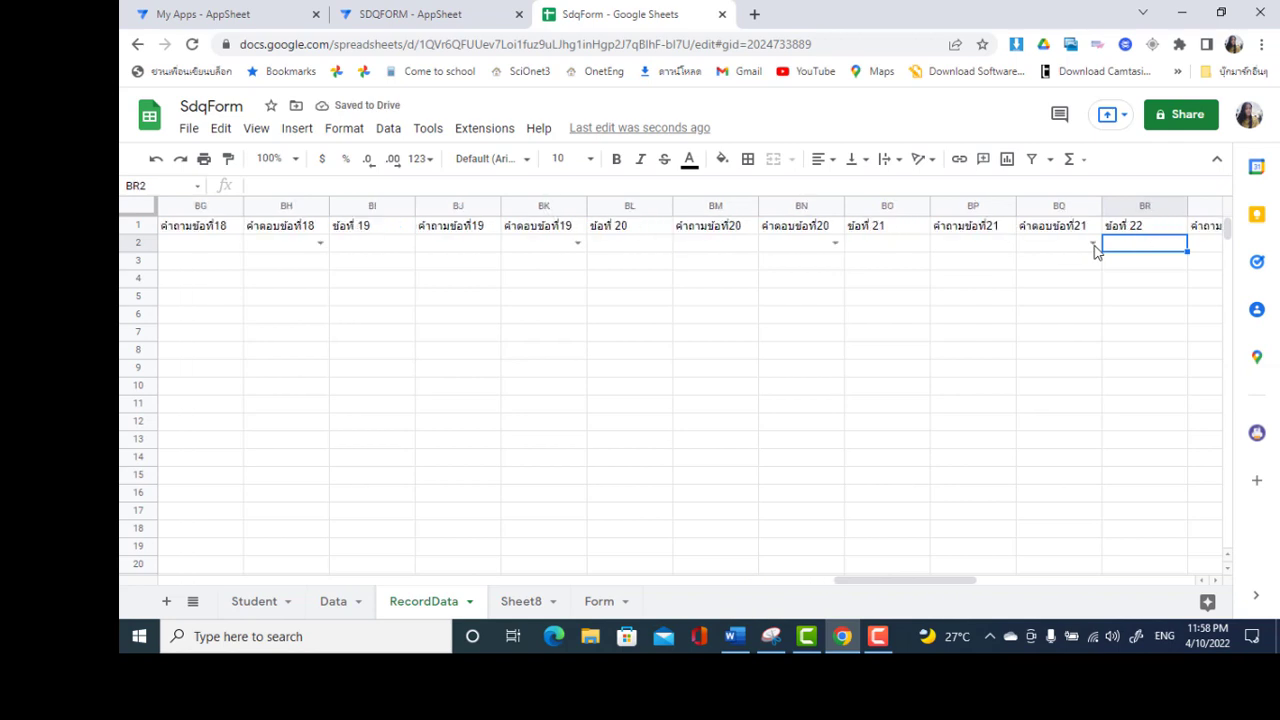
left_click(866, 206)
right_click(866, 206)
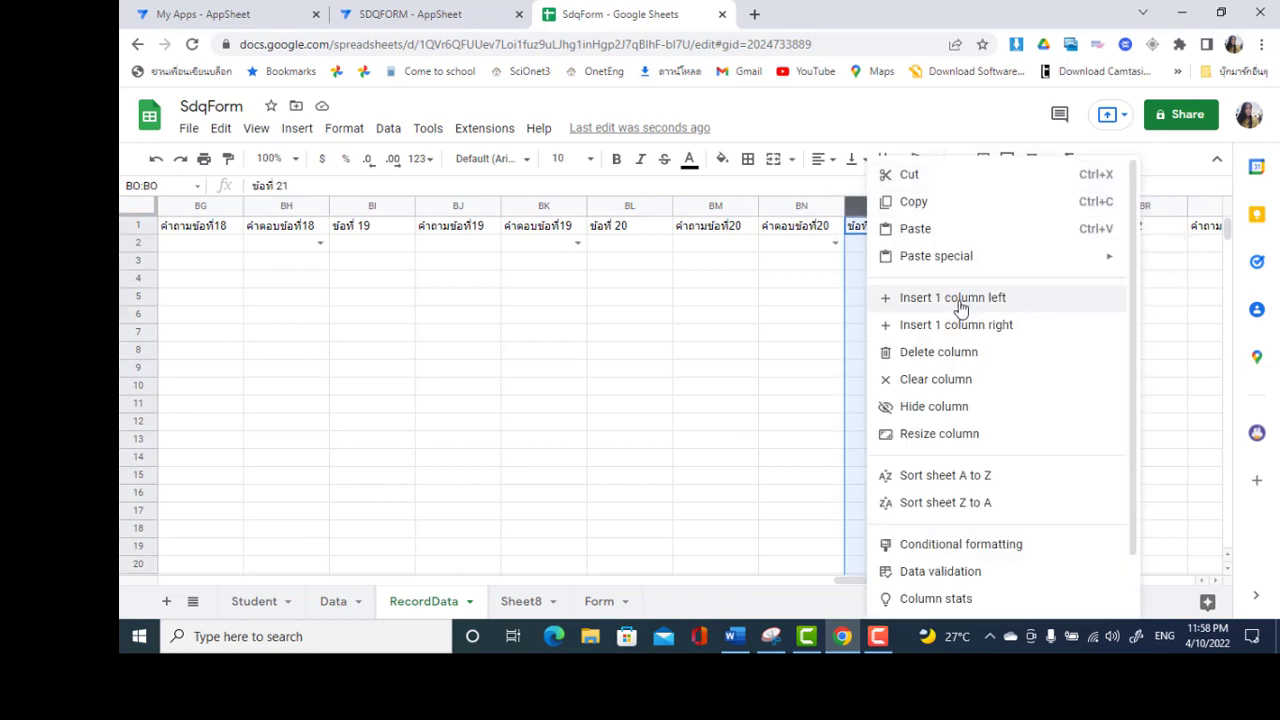
left_click(959, 298)
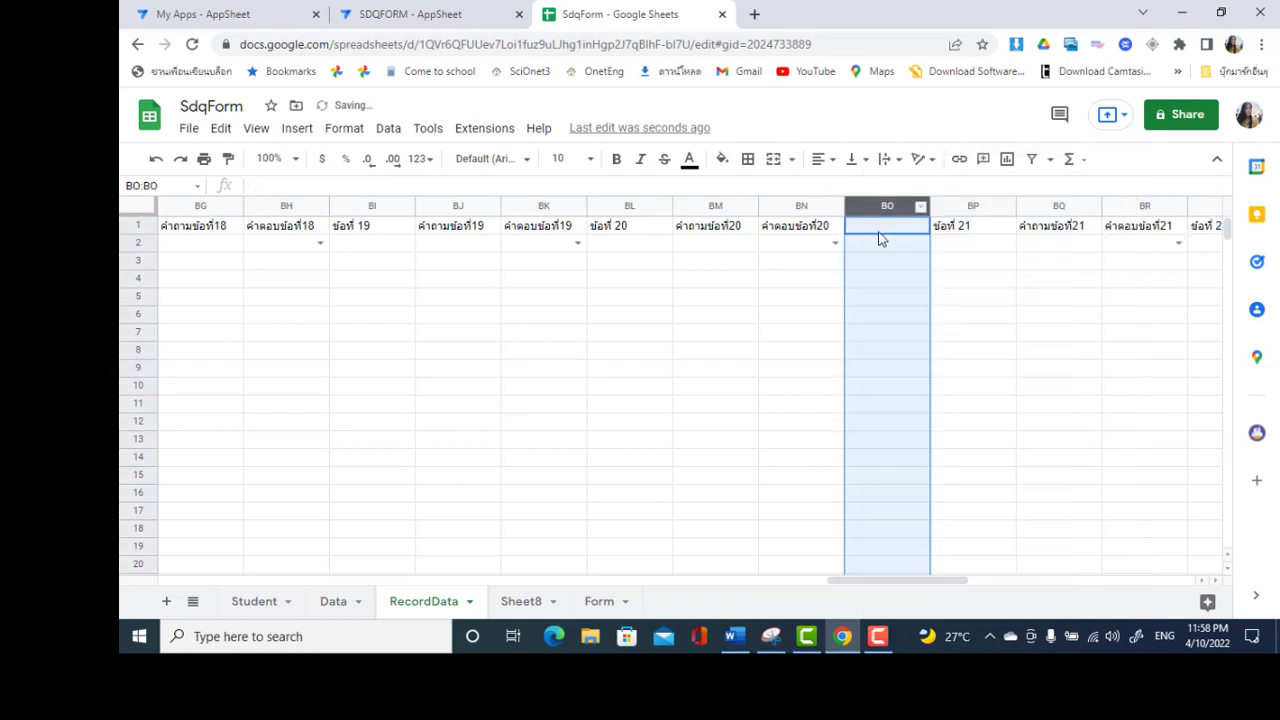
left_click(878, 231)
type("Pag")
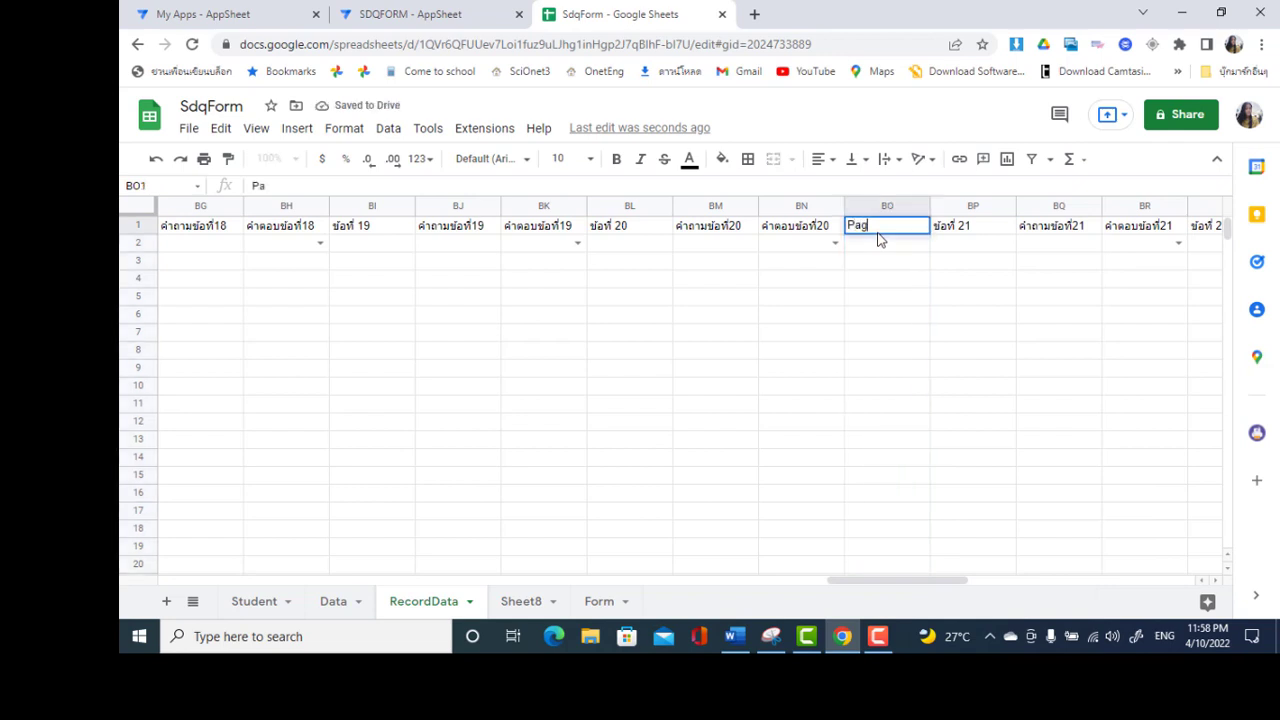
type("e4")
key("Return")
key("Left")
key("Left")
key("Left")
key("Left")
key("Left")
key("Left")
key("Left")
key("Left")
key("Left")
key("Left")
key("Left")
key("Left")
key("Left")
key("Left")
key("Left")
key("Left")
key("Left")
key("Left")
key("Left")
key("Left")
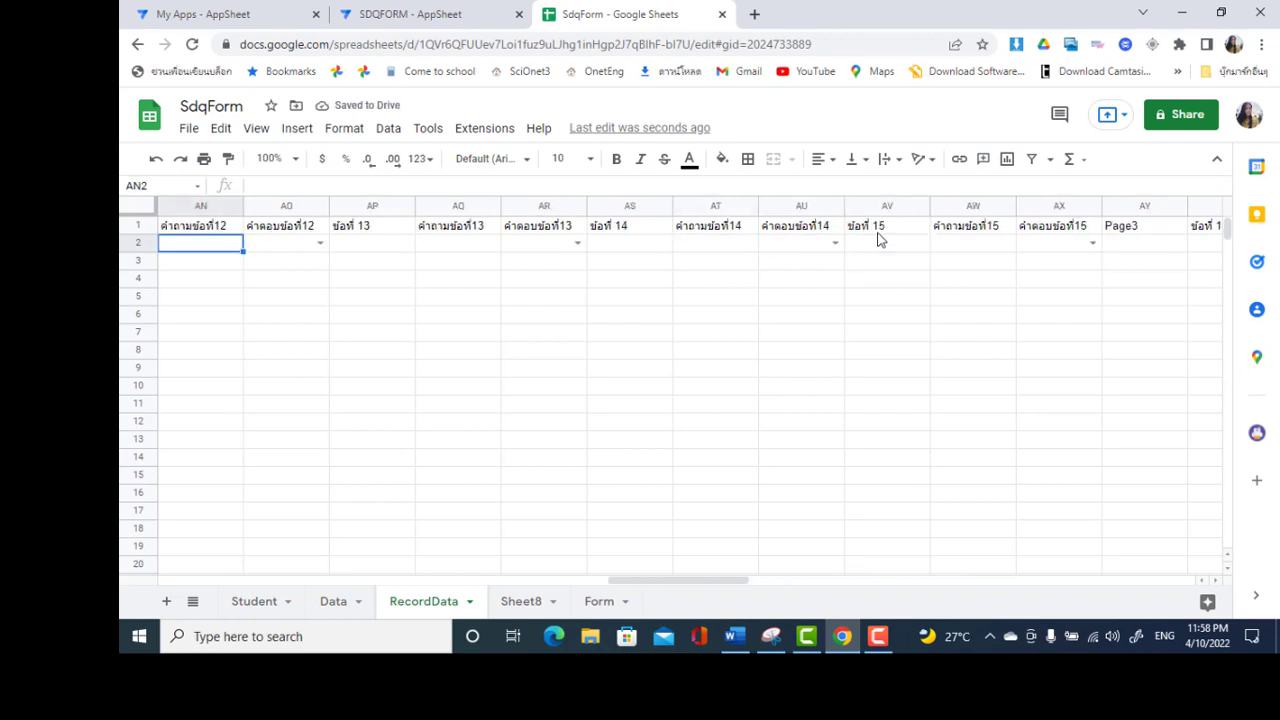
key("Left")
key("Left")
key("Left")
key("Left")
key("Left")
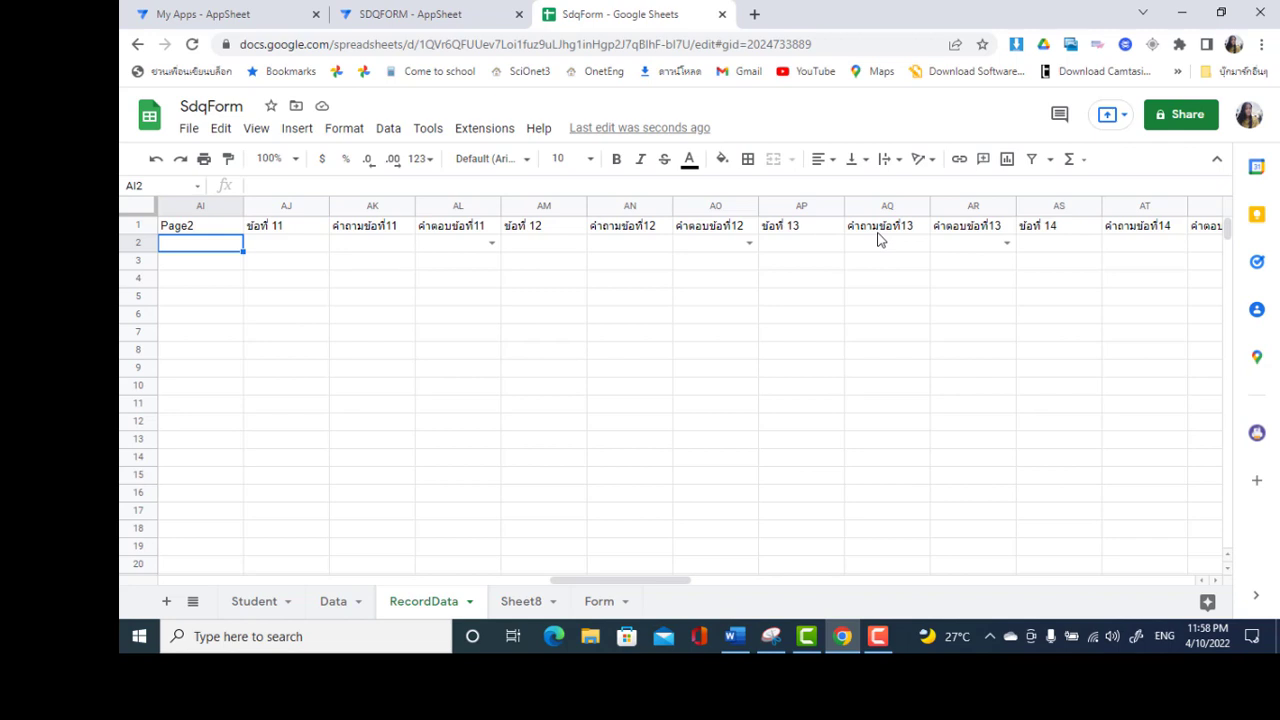
key("Right")
key("Right")
key("Right")
key("Right")
key("Right")
key("Right")
key("Right")
key("Right")
key("Right")
key("Right")
key("Right")
key("Right")
key("Right")
key("Right")
key("Right")
key("Right")
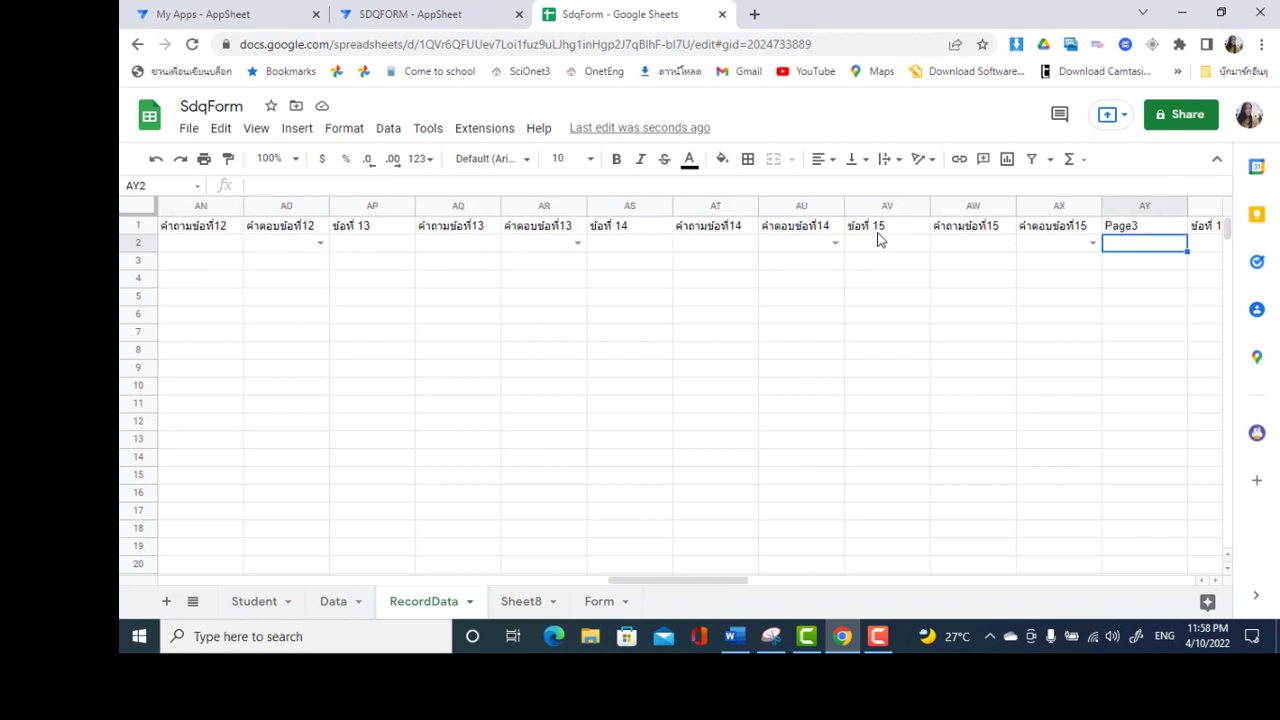
key("Right")
key("Right")
key("Right")
key("Right")
key("Right")
key("Right")
key("Right")
key("Right")
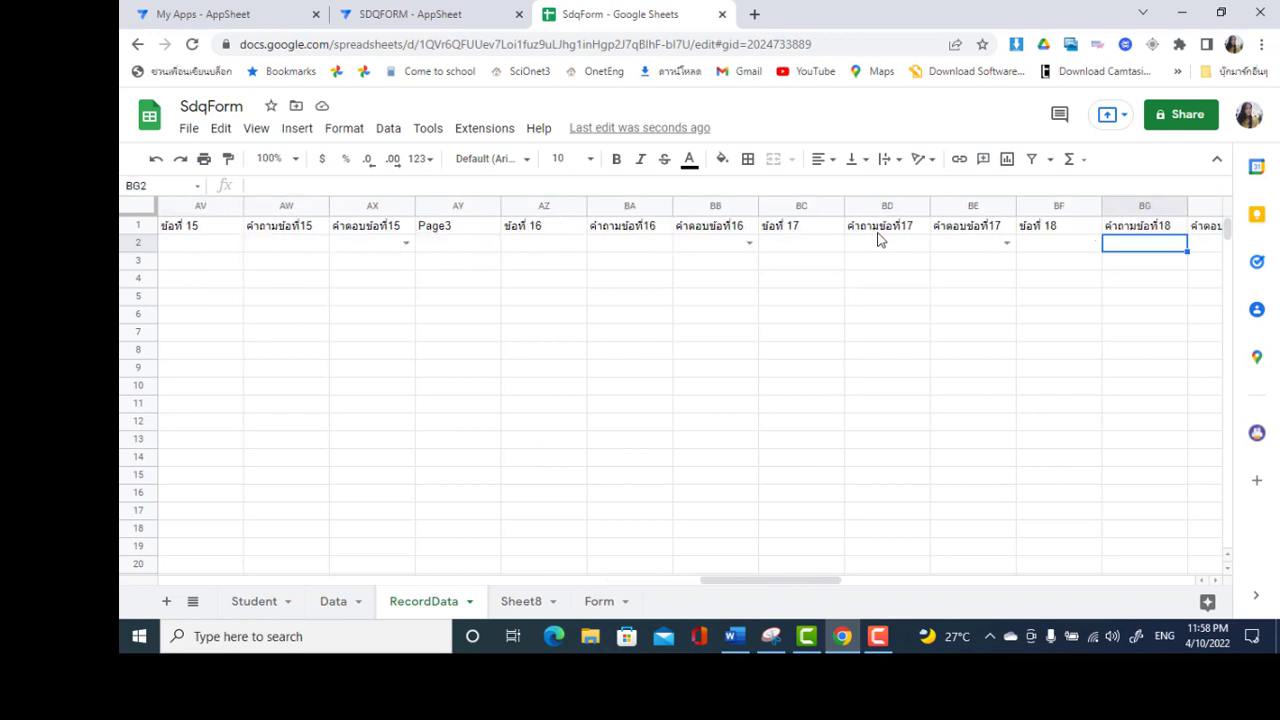
key("Right")
key("Right")
key("Right")
key("Right")
key("Right")
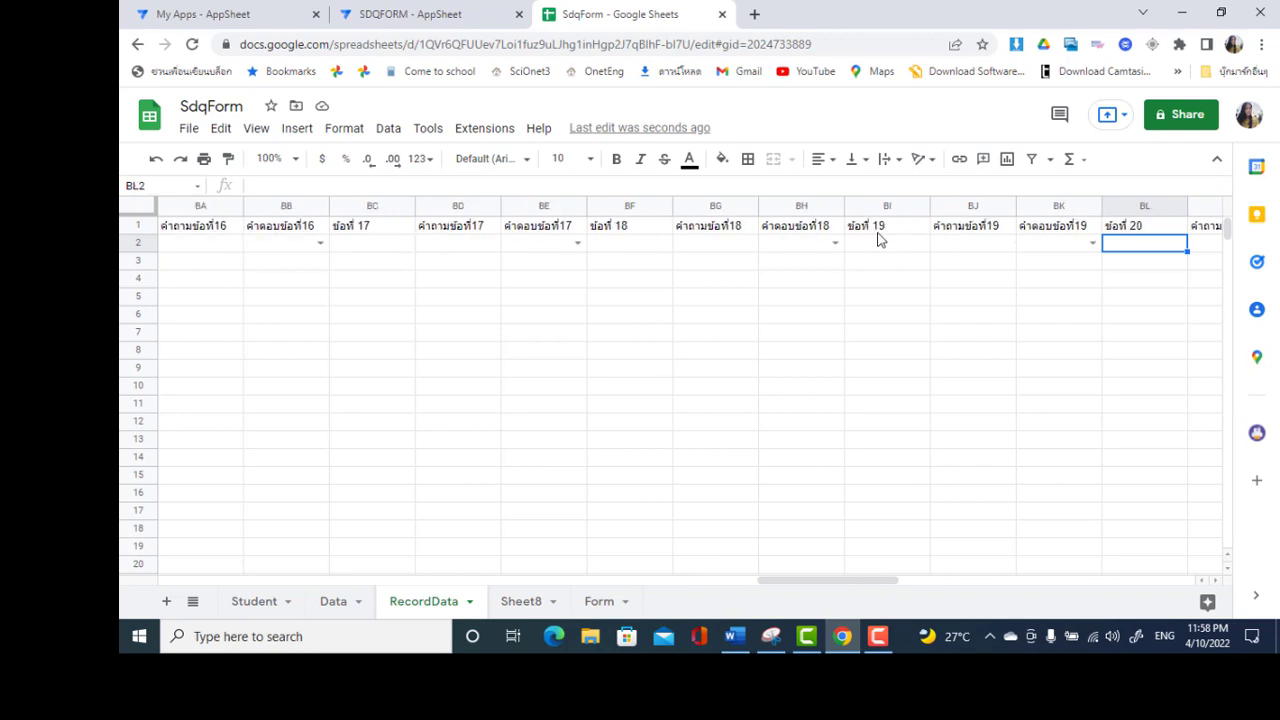
key("Right")
key("Right")
key("Right")
key("Right")
key("Right")
key("Right")
key("Right")
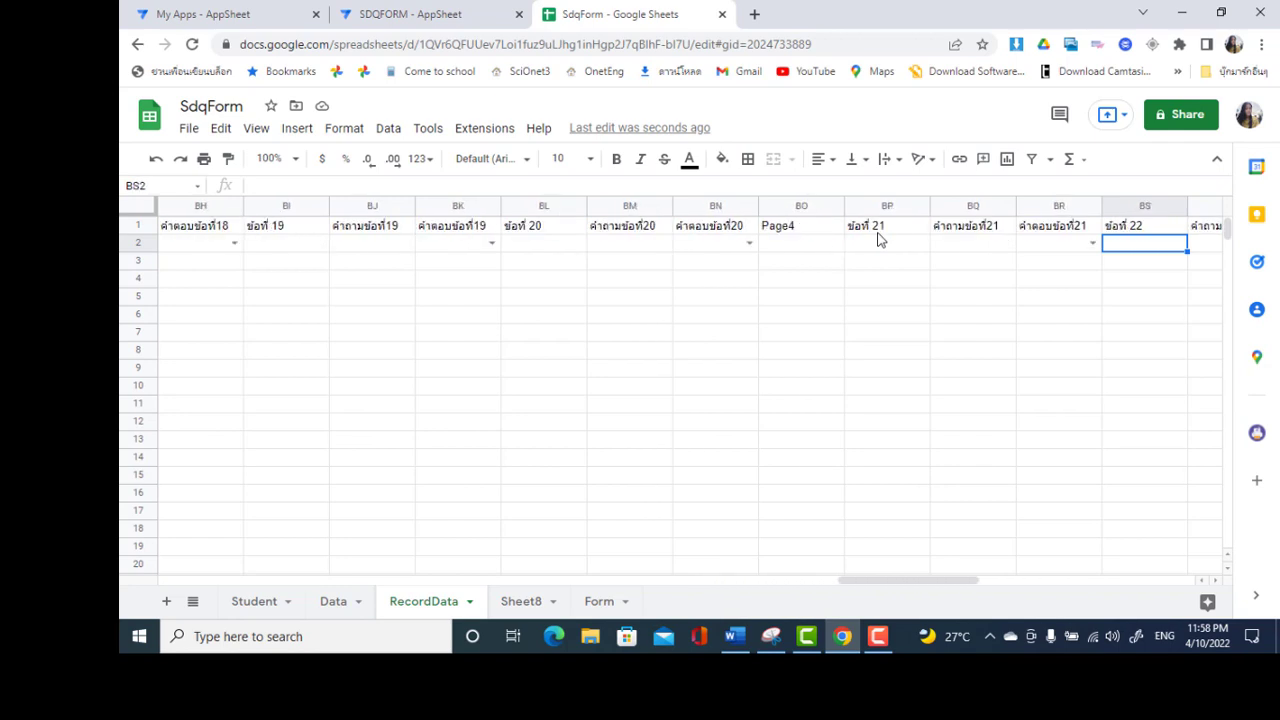
key("Right")
key("Right")
key("Right")
key("Right")
key("Right")
key("Right")
key("Right")
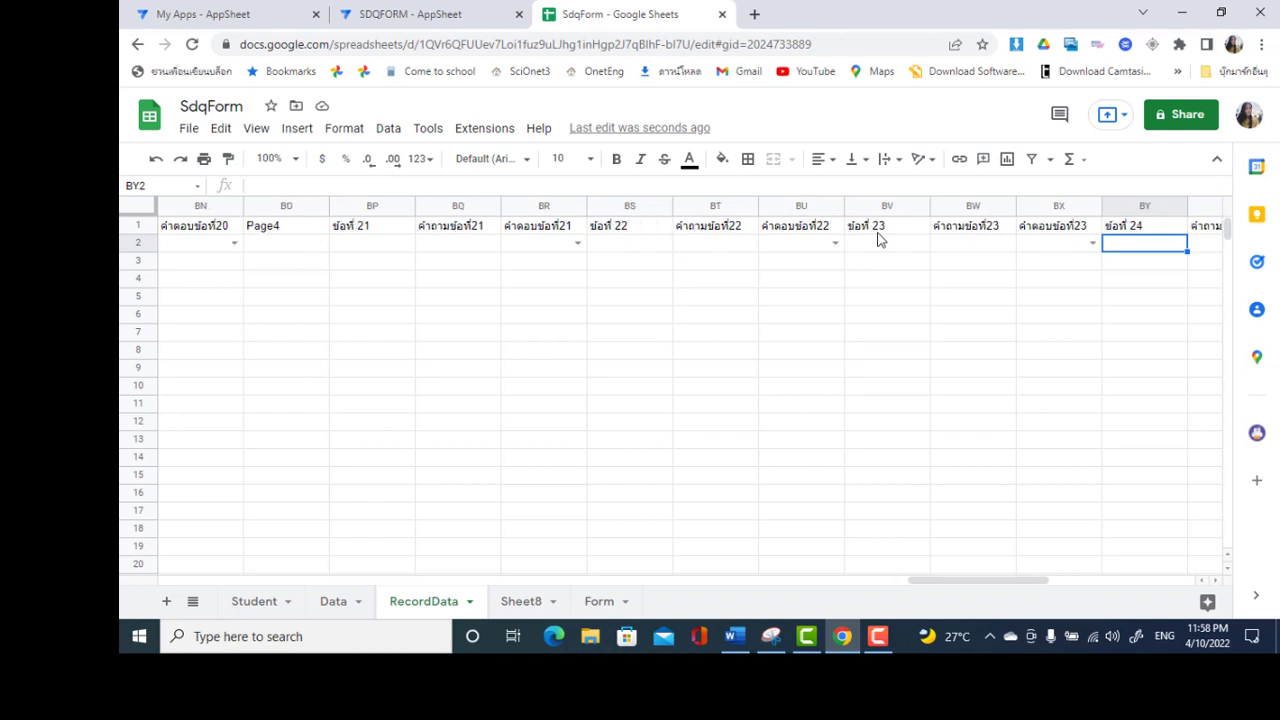
key("Right")
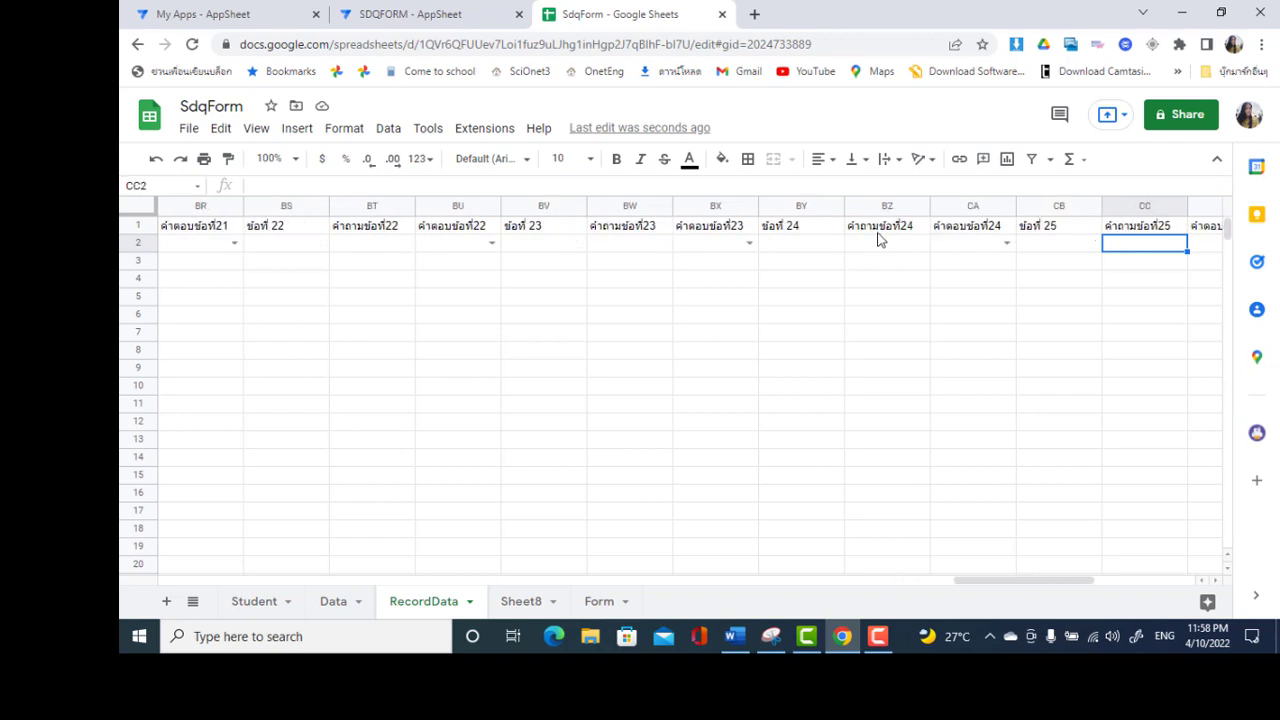
key("Right")
key("Right")
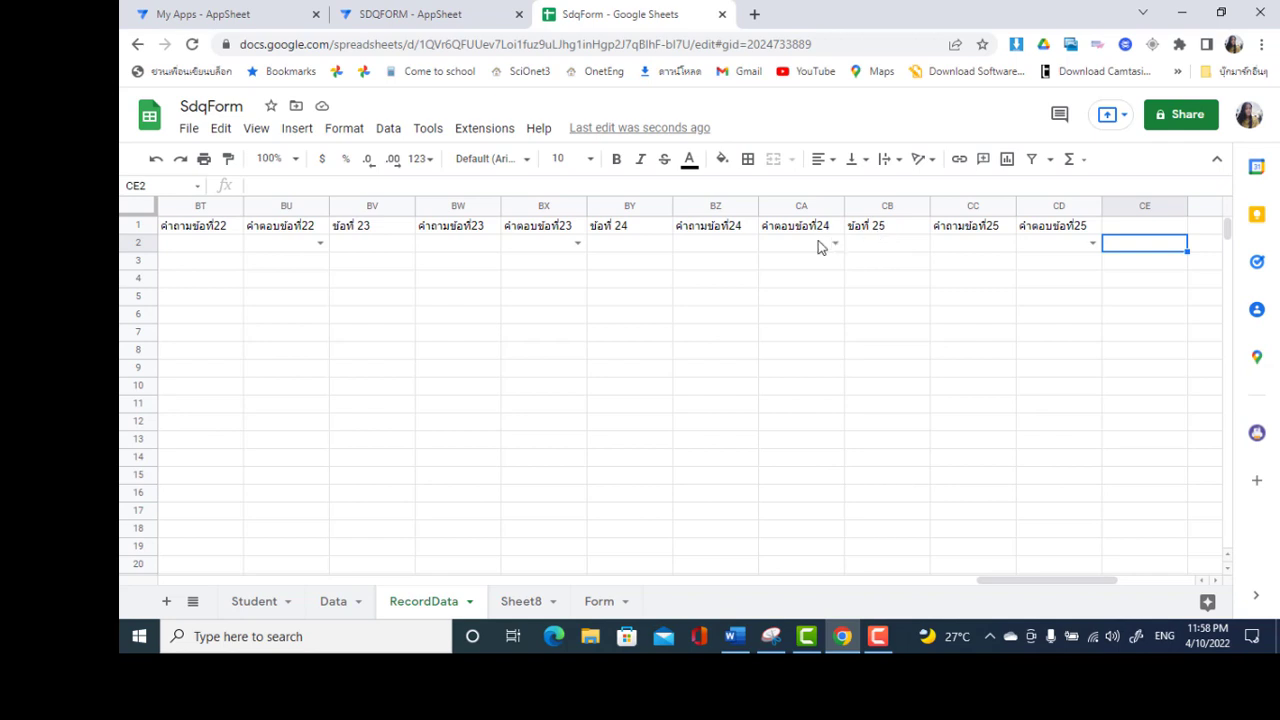
Regenerate the RecordData structure and scroll to the new Page1 Text column
left_click(462, 12)
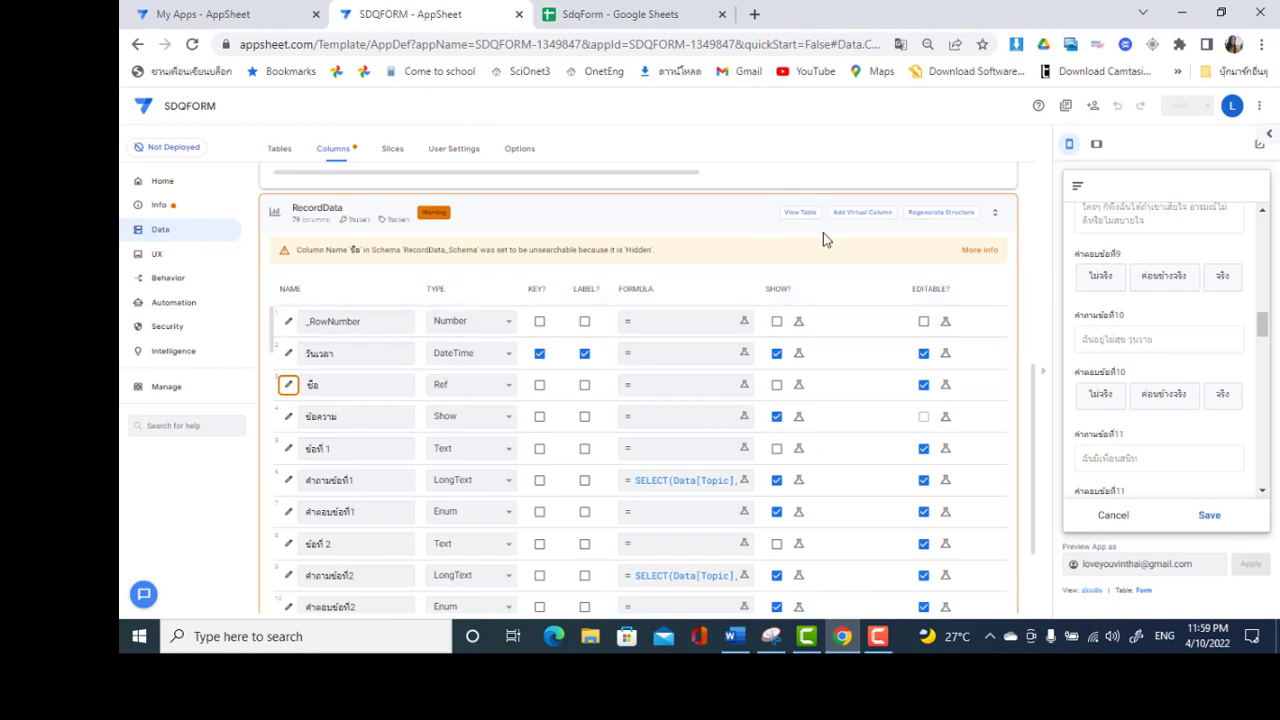
left_click(931, 214)
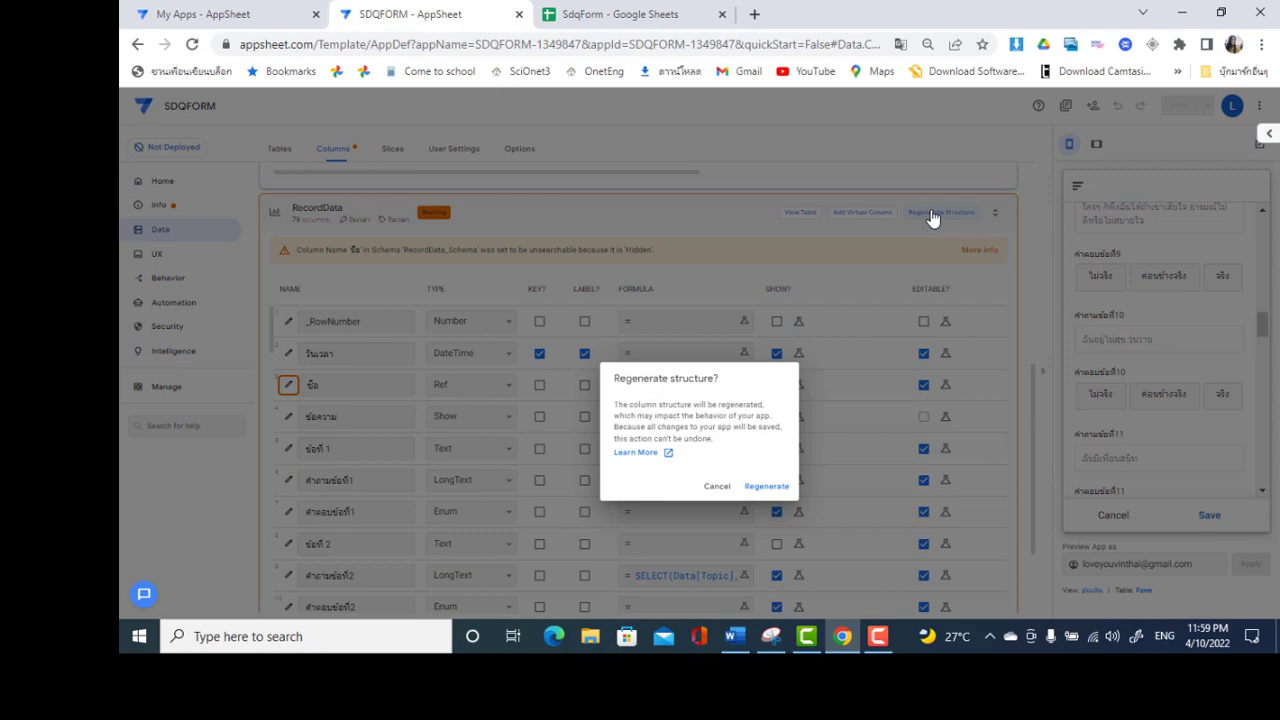
left_click(764, 487)
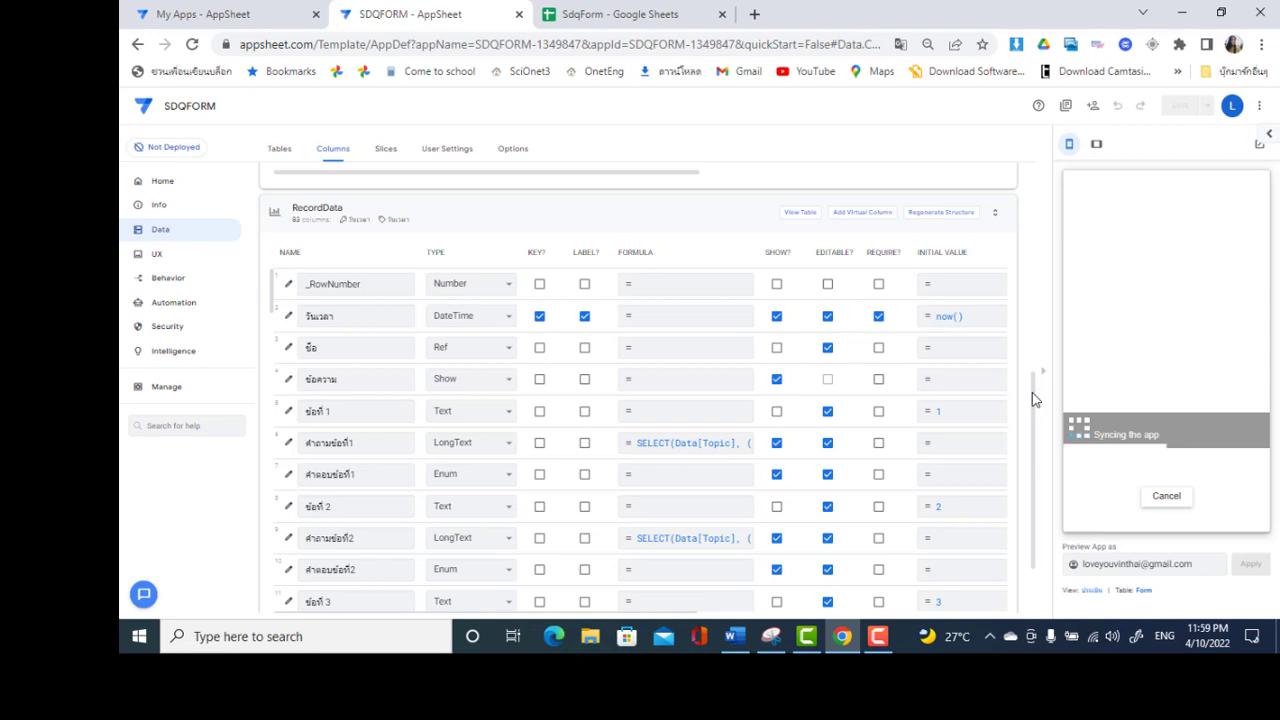
scroll(1035, 399, "down", 1)
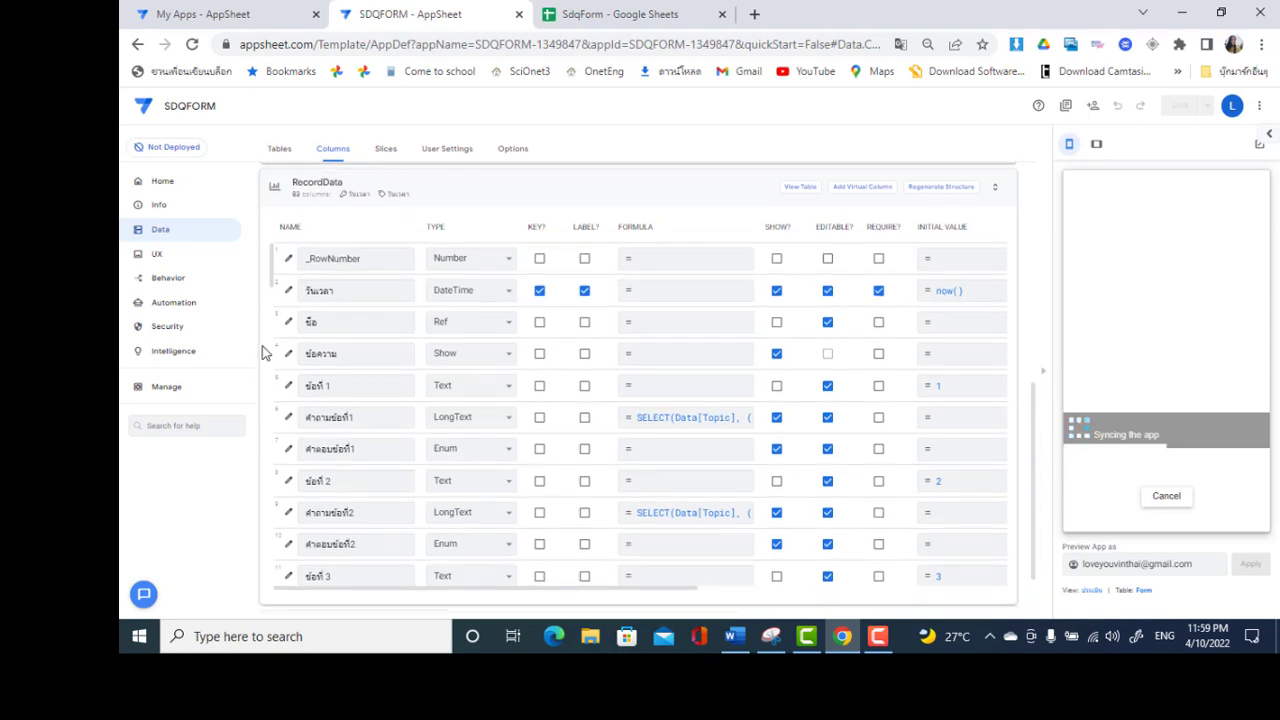
scroll(270, 290, "down", 1)
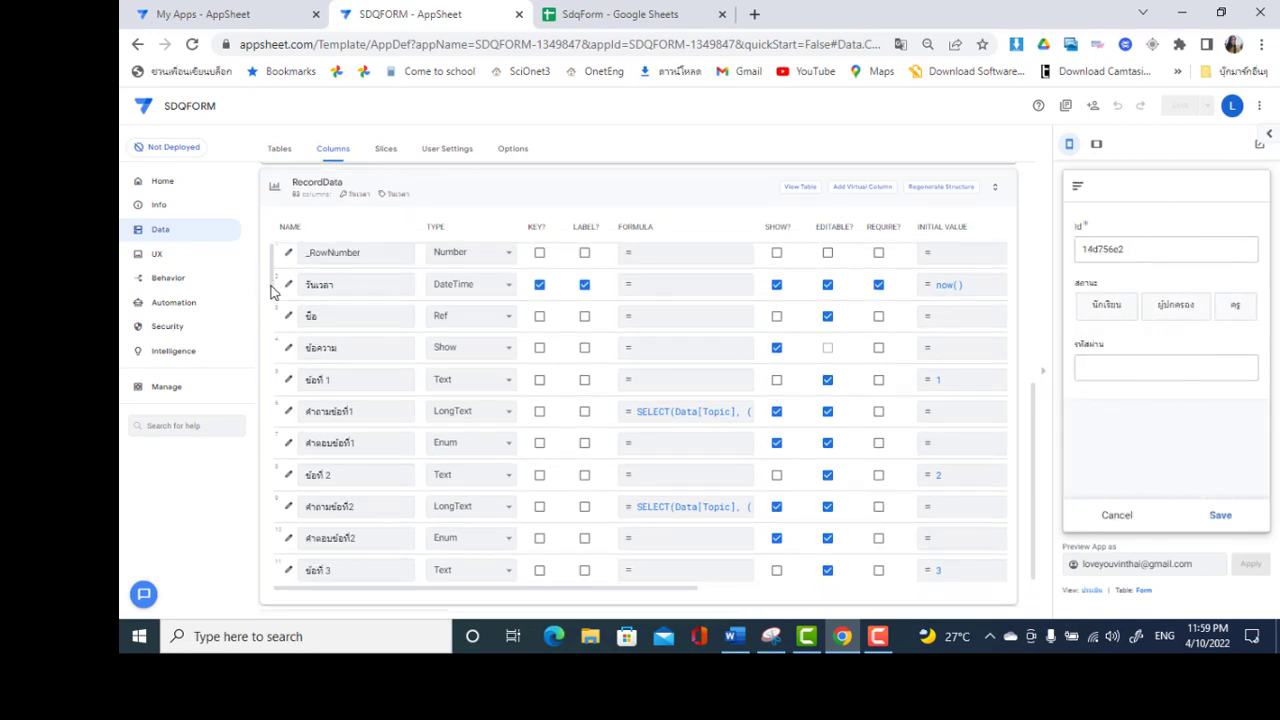
scroll(270, 305, "down", 3)
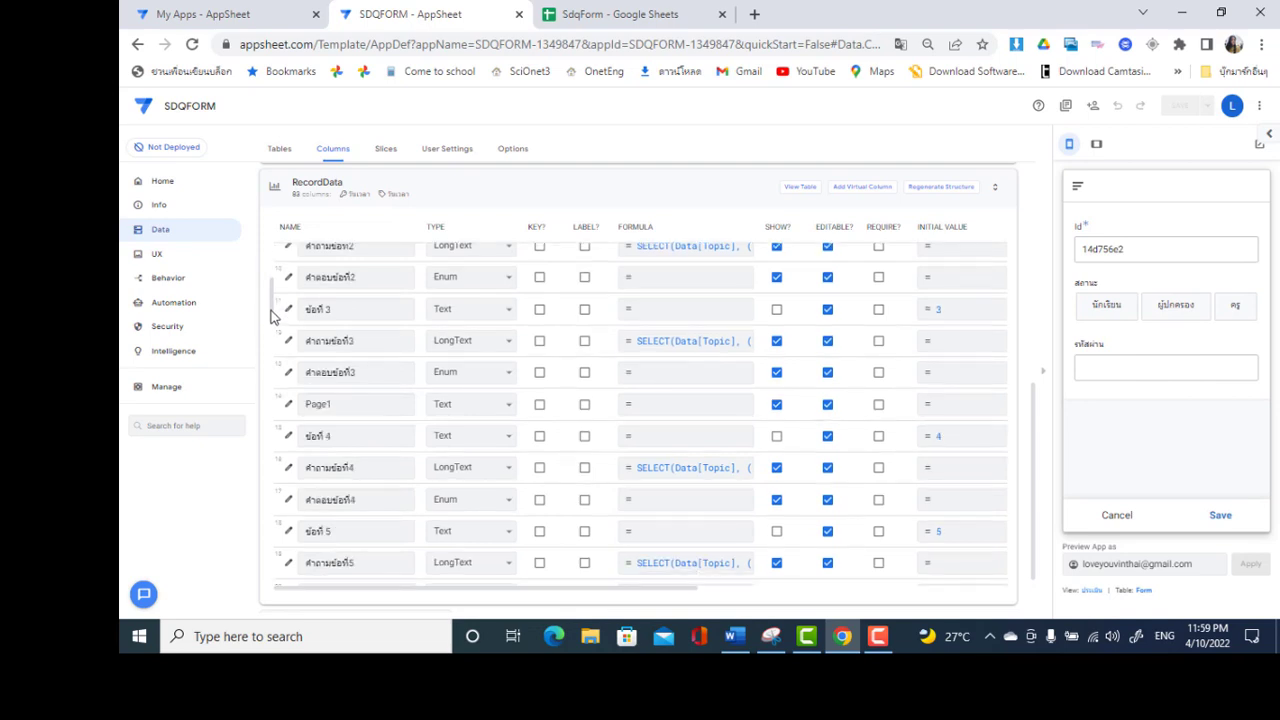
scroll(270, 315, "down", 4)
Change Page1's type from Text to Show with category Page_Header, and save the app
left_click(311, 318)
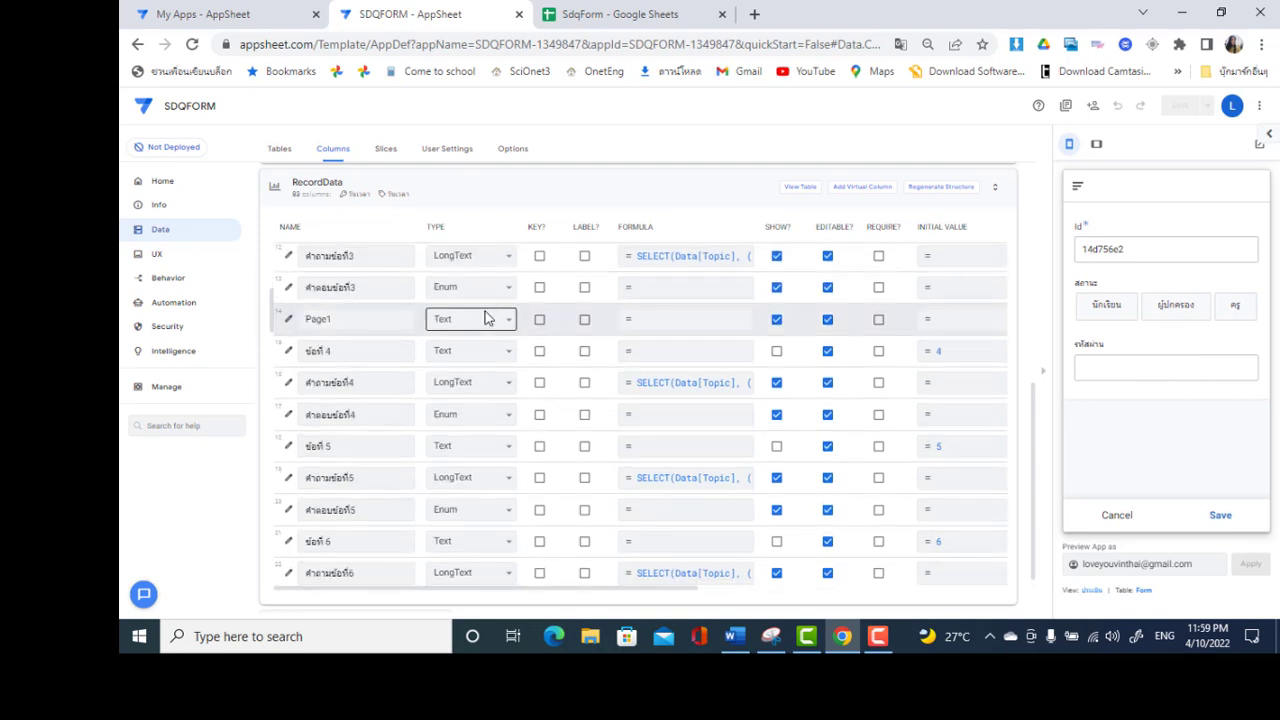
left_click(511, 320)
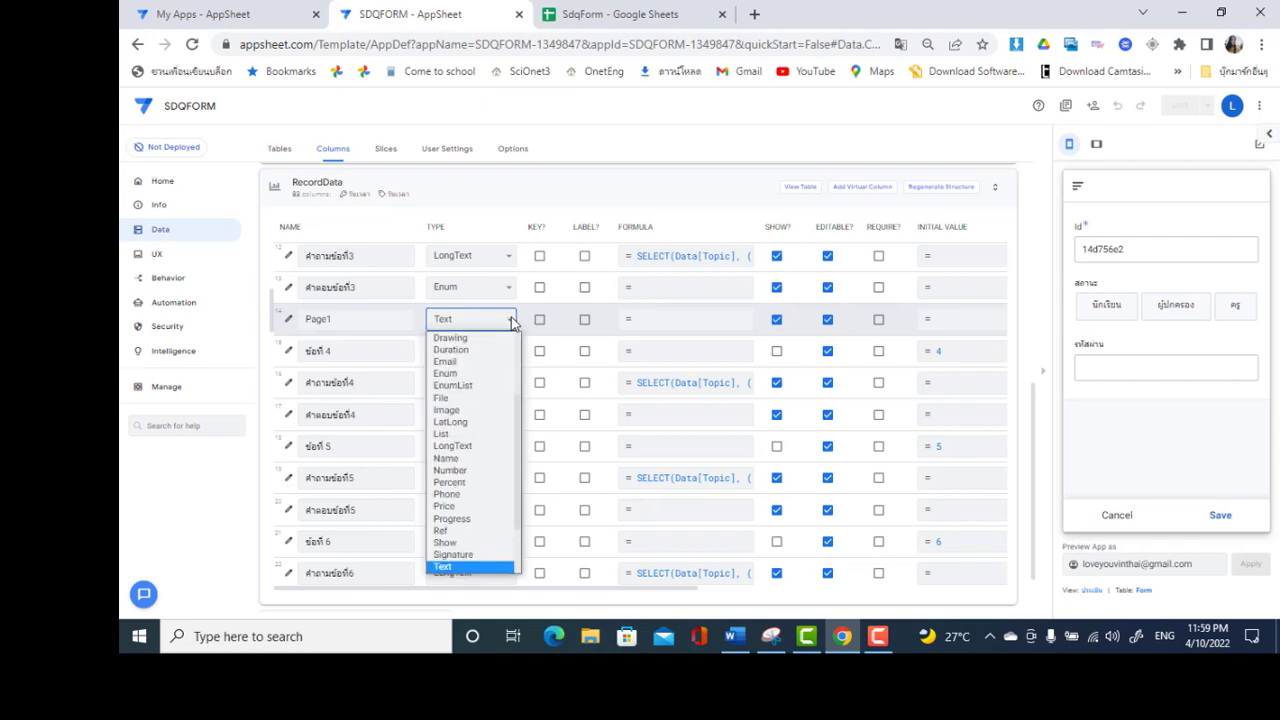
left_click(511, 320)
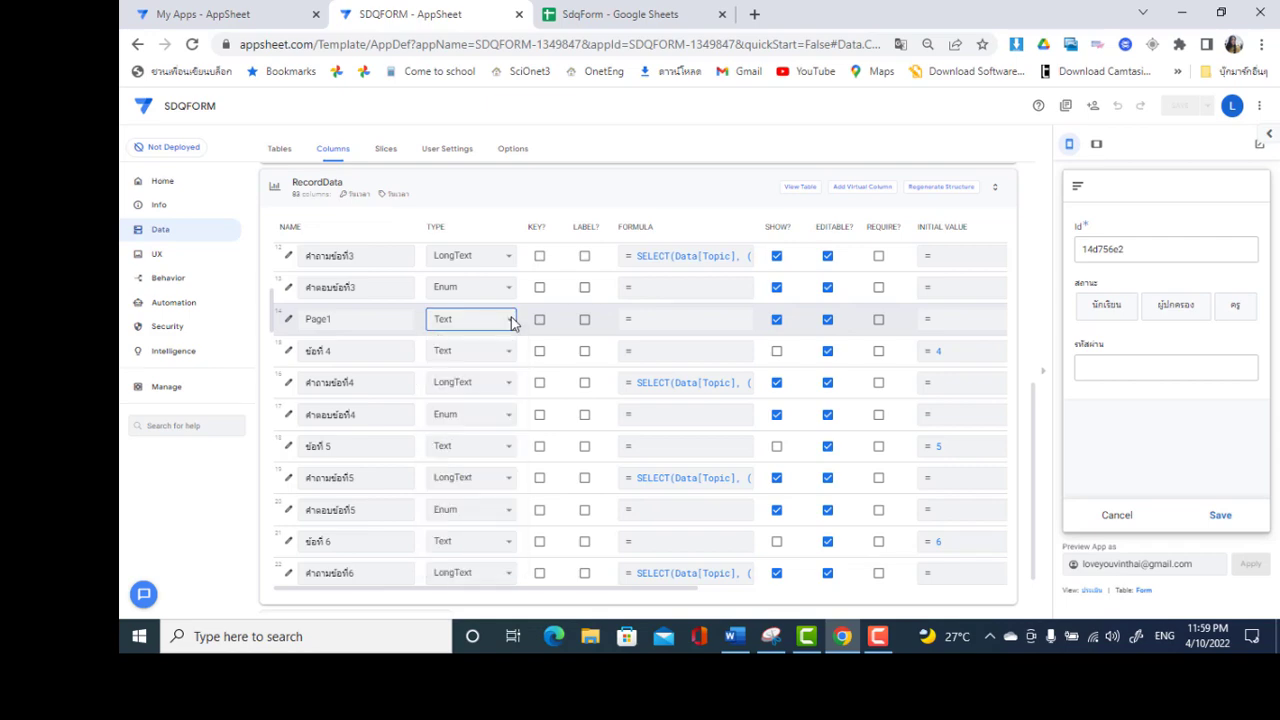
left_click(289, 321)
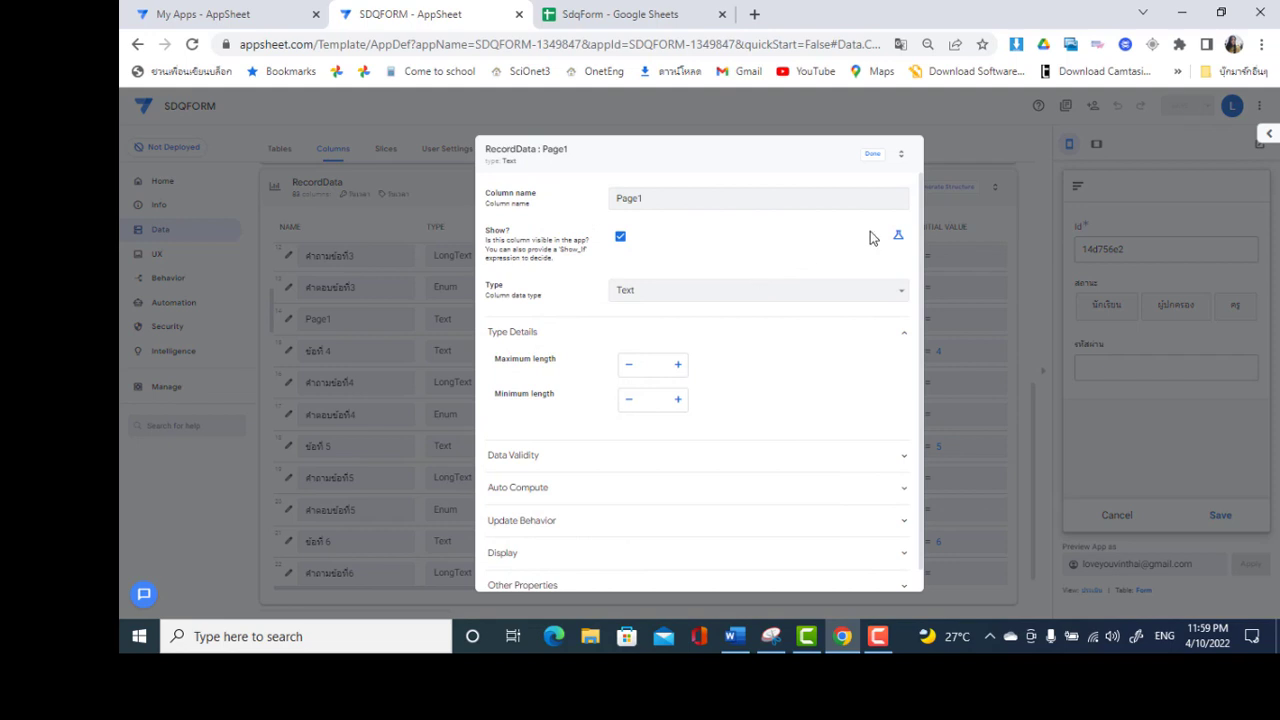
left_click(818, 295)
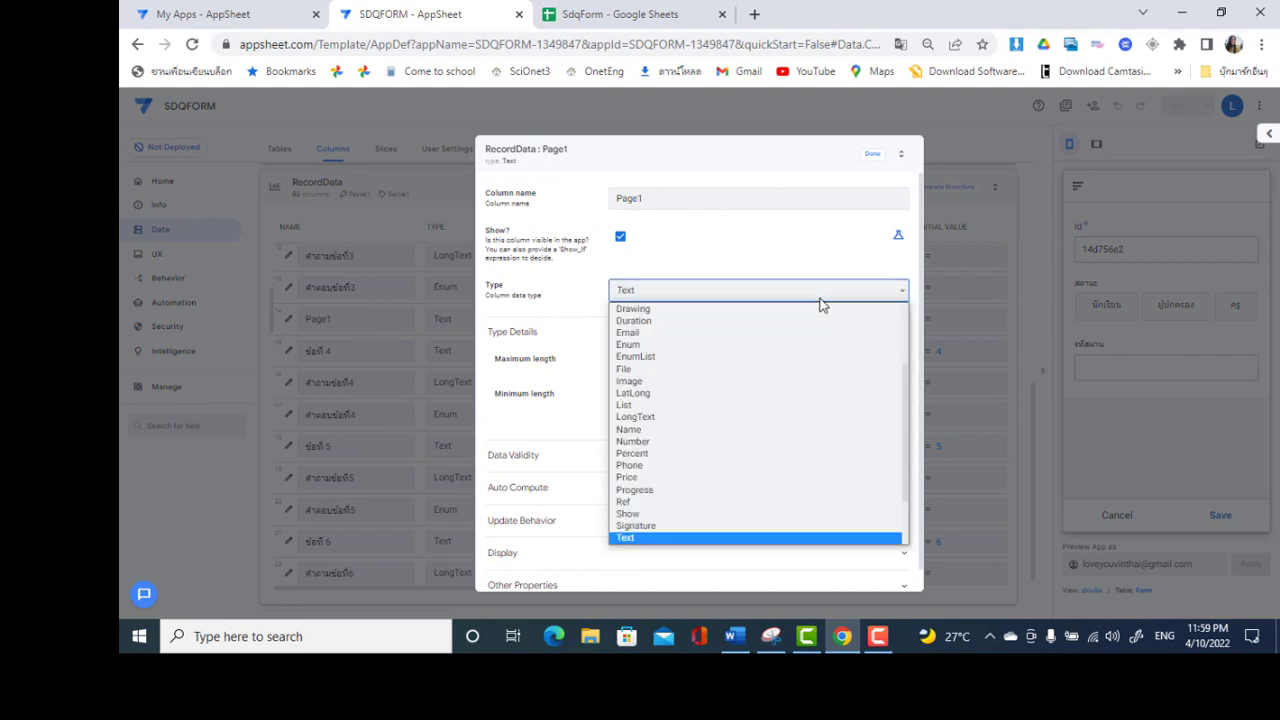
left_click(716, 513)
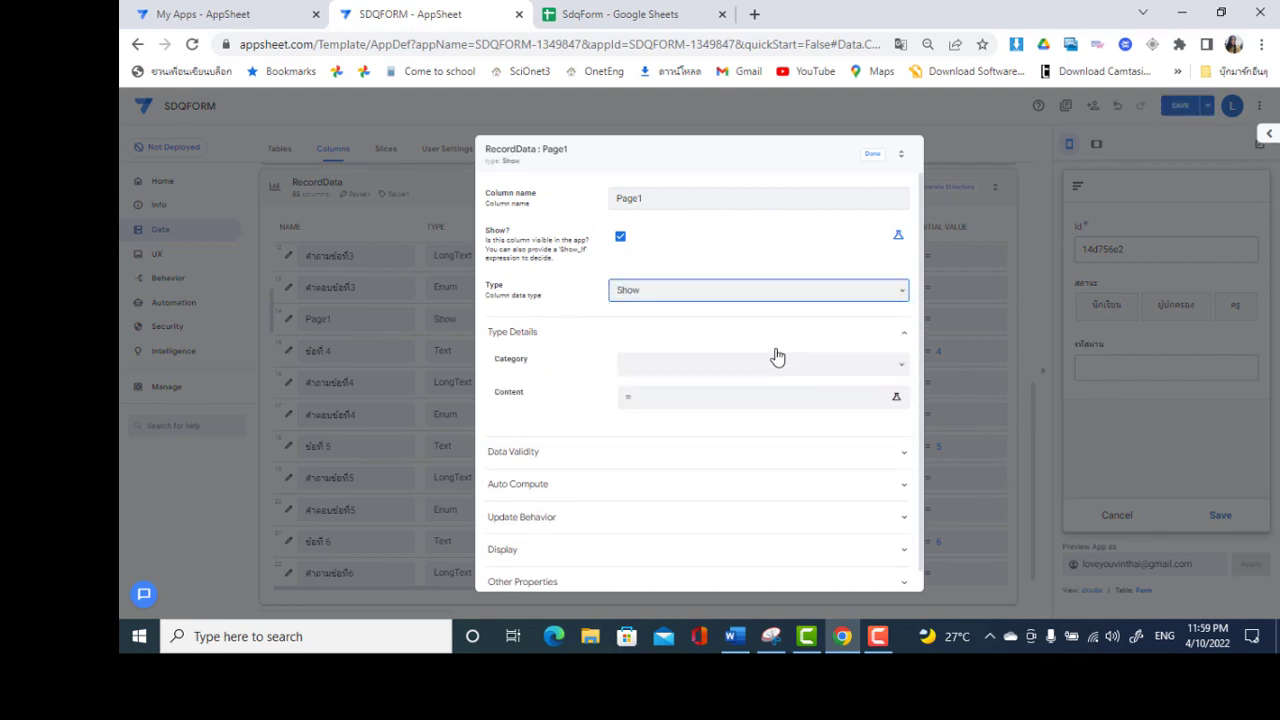
left_click(752, 363)
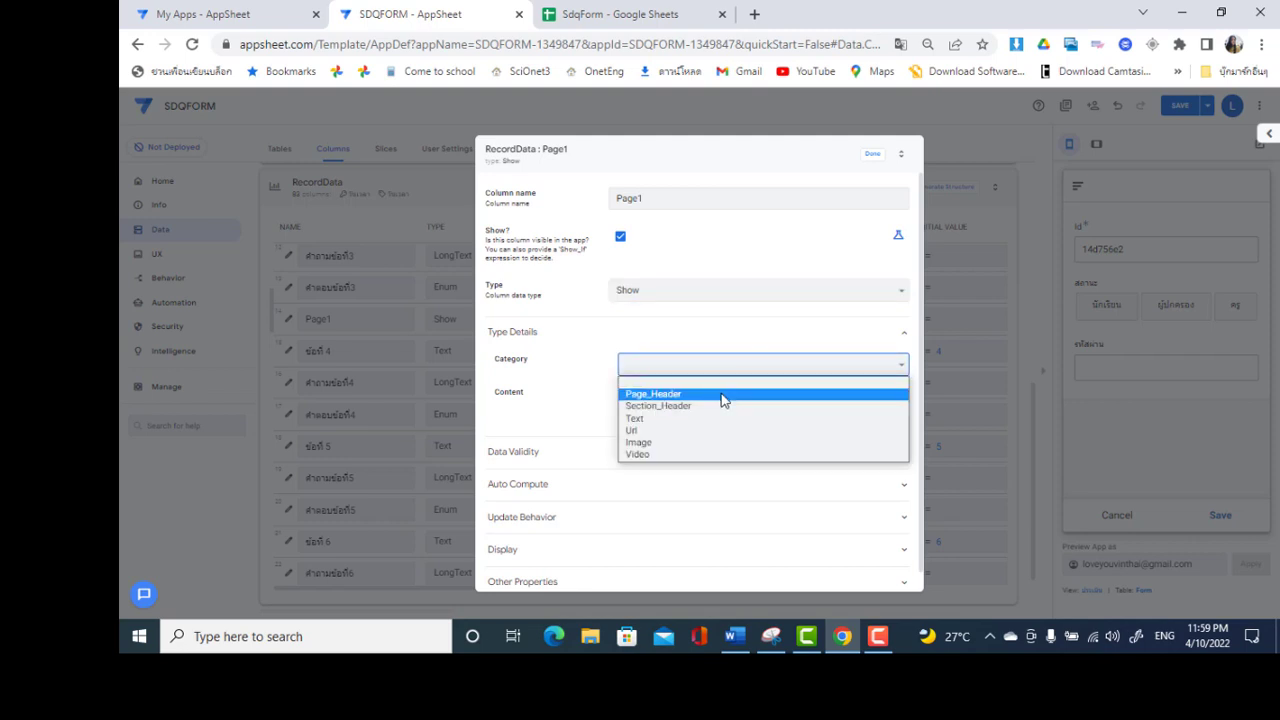
left_click(724, 396)
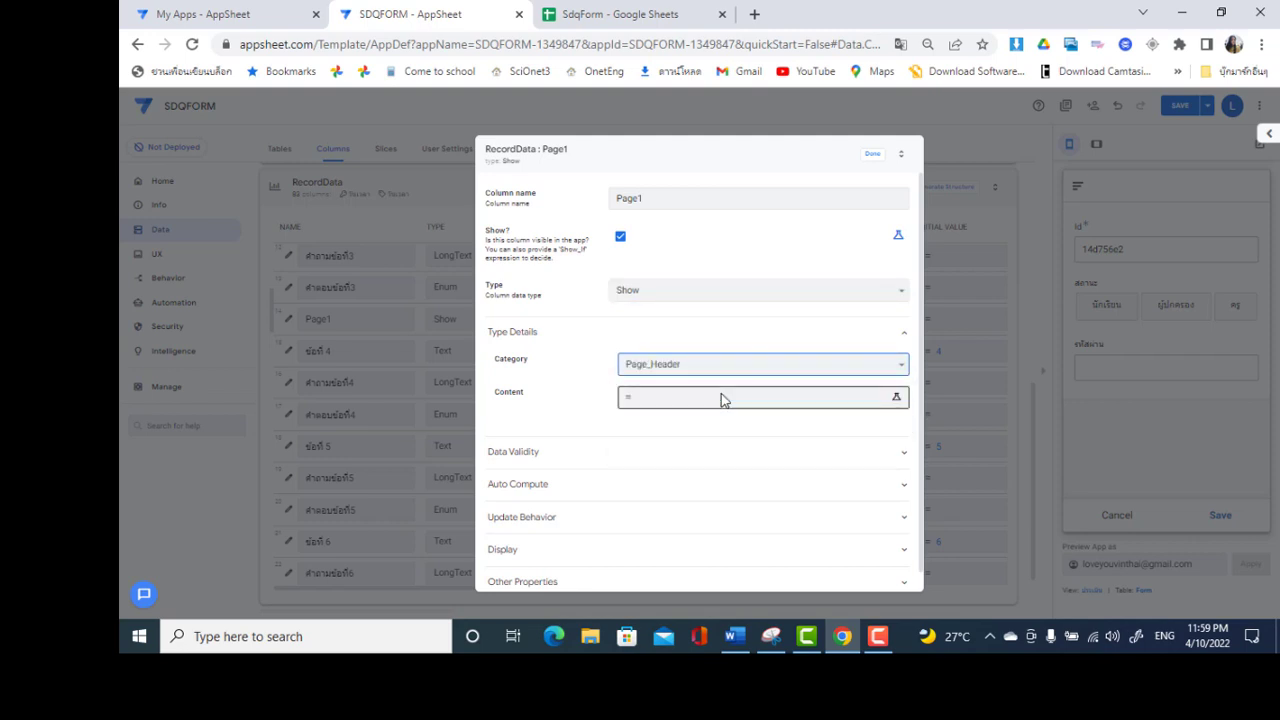
left_click(874, 156)
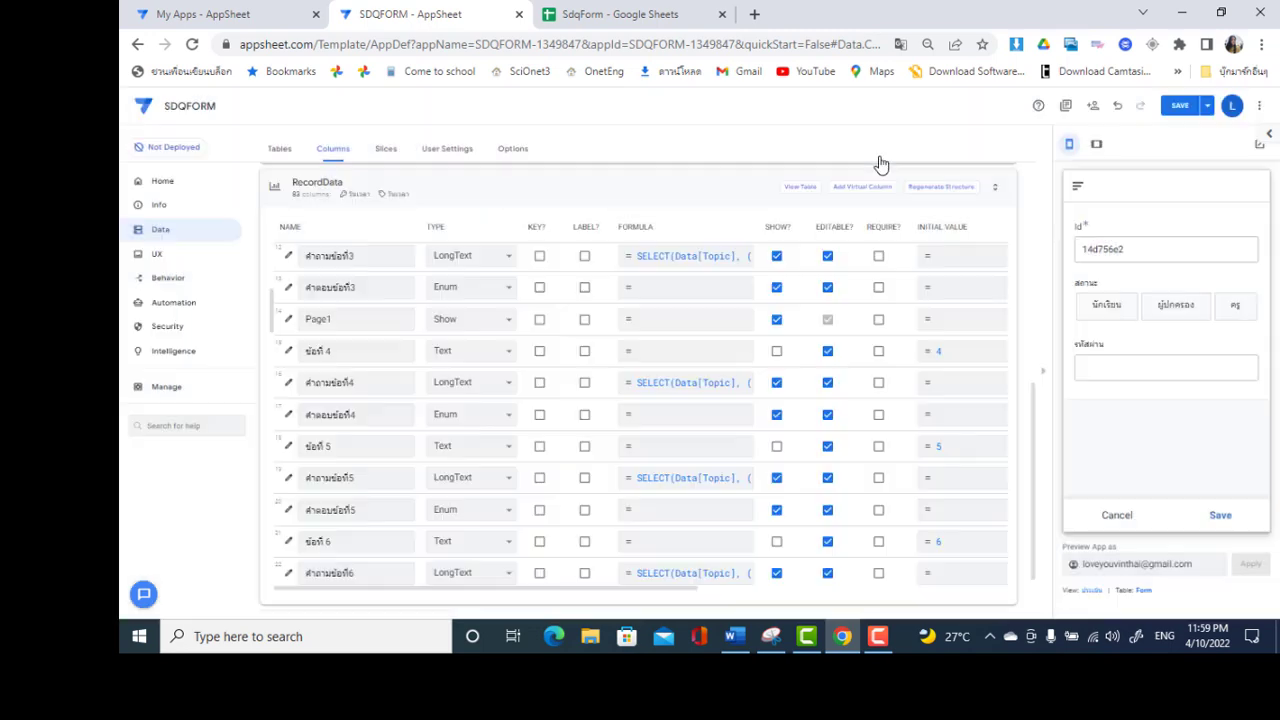
left_click(1180, 110)
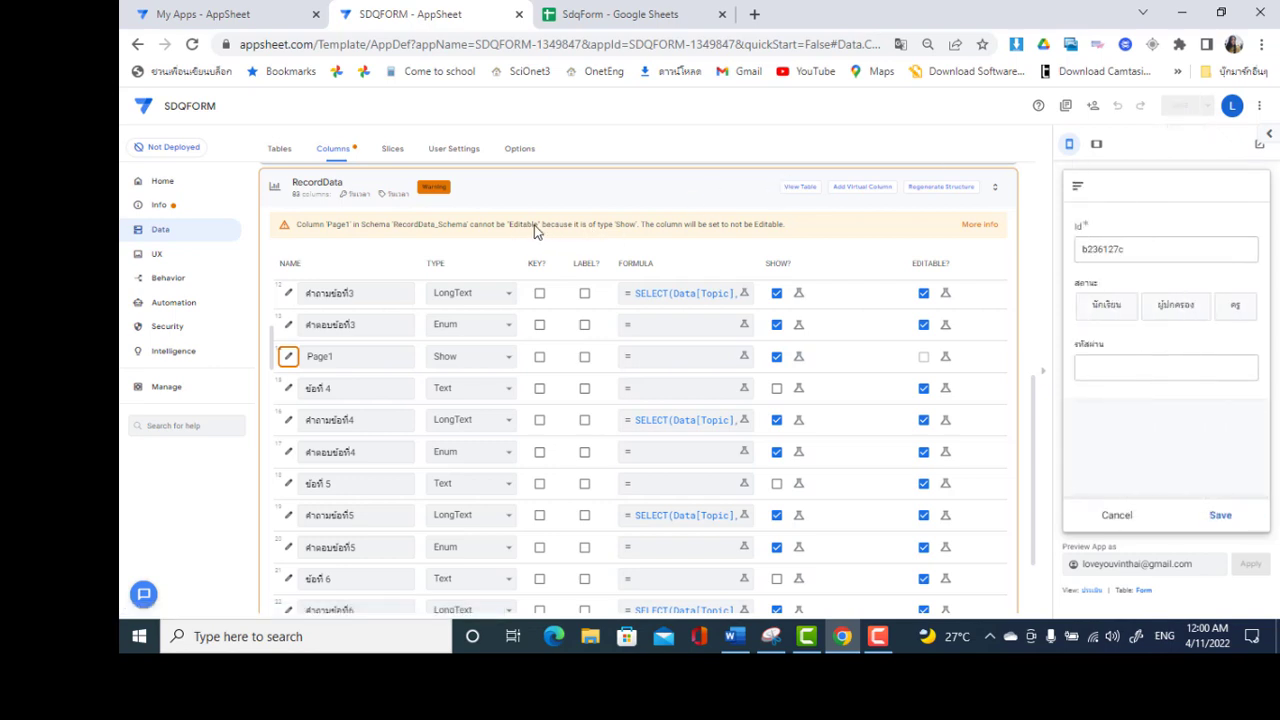
In the preview, pick the student status, leave the name list empty, and cancel the entry
left_click(1116, 316)
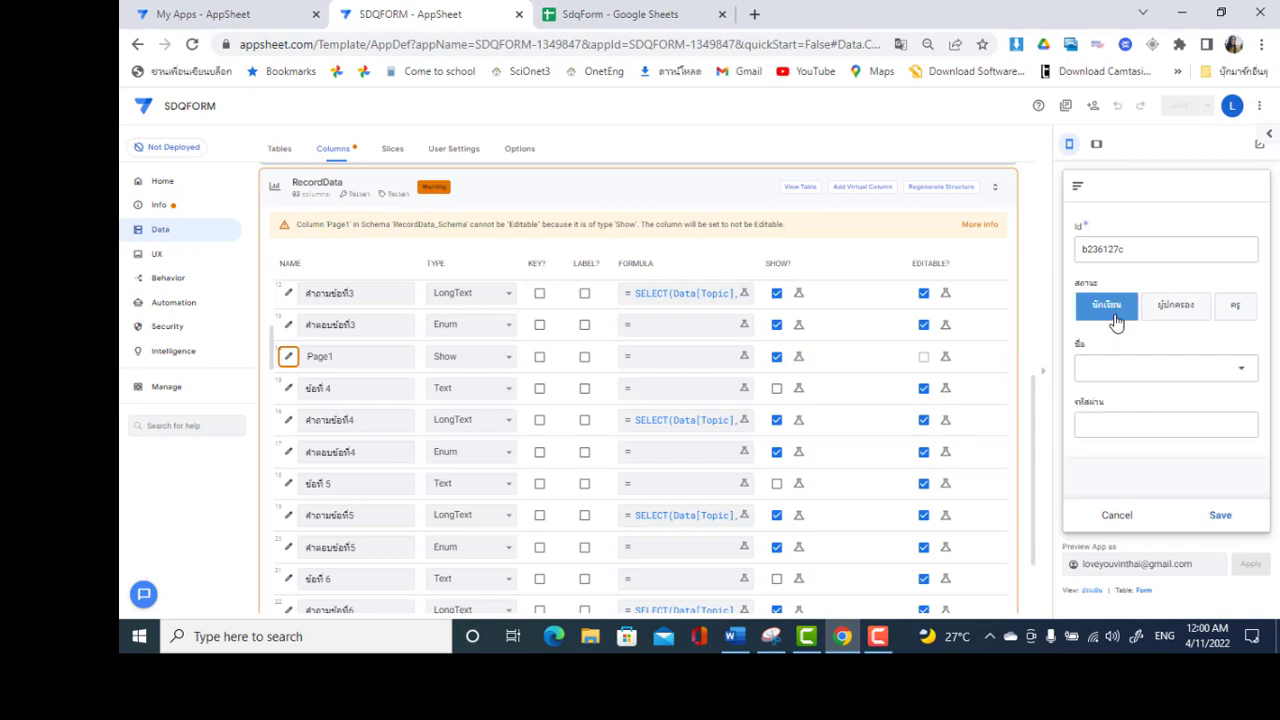
left_click(1126, 363)
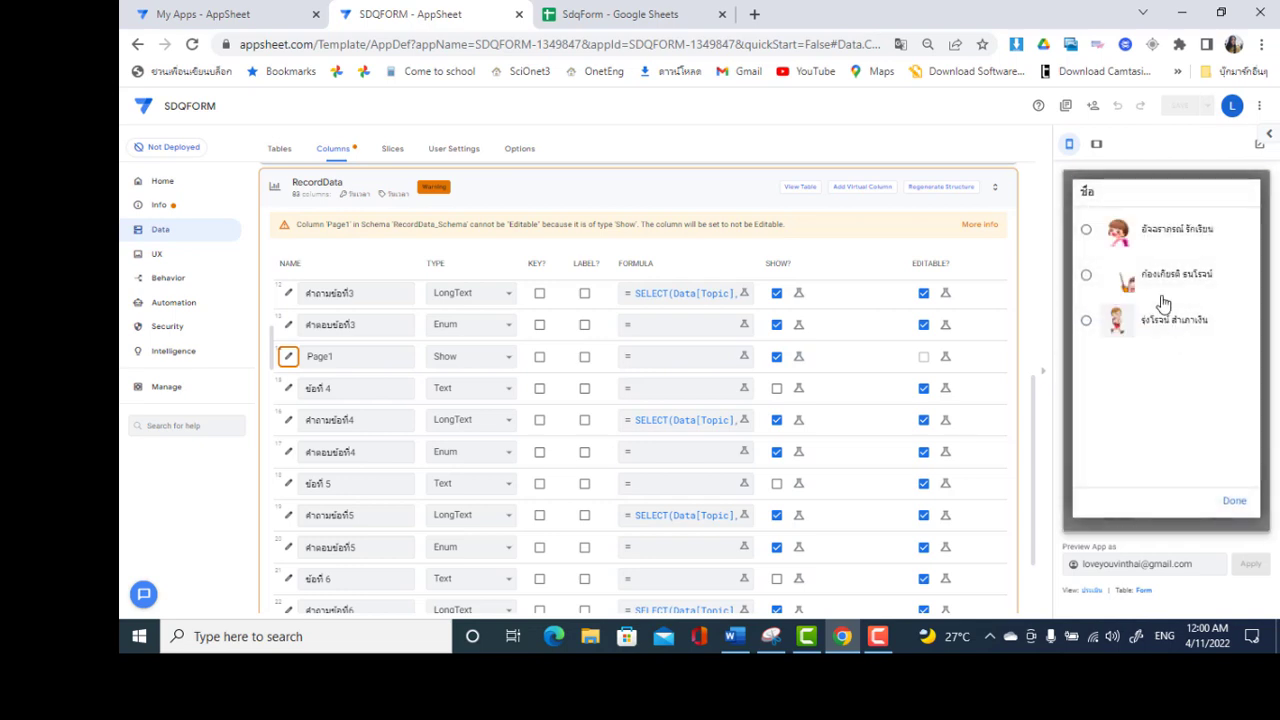
left_click(1236, 500)
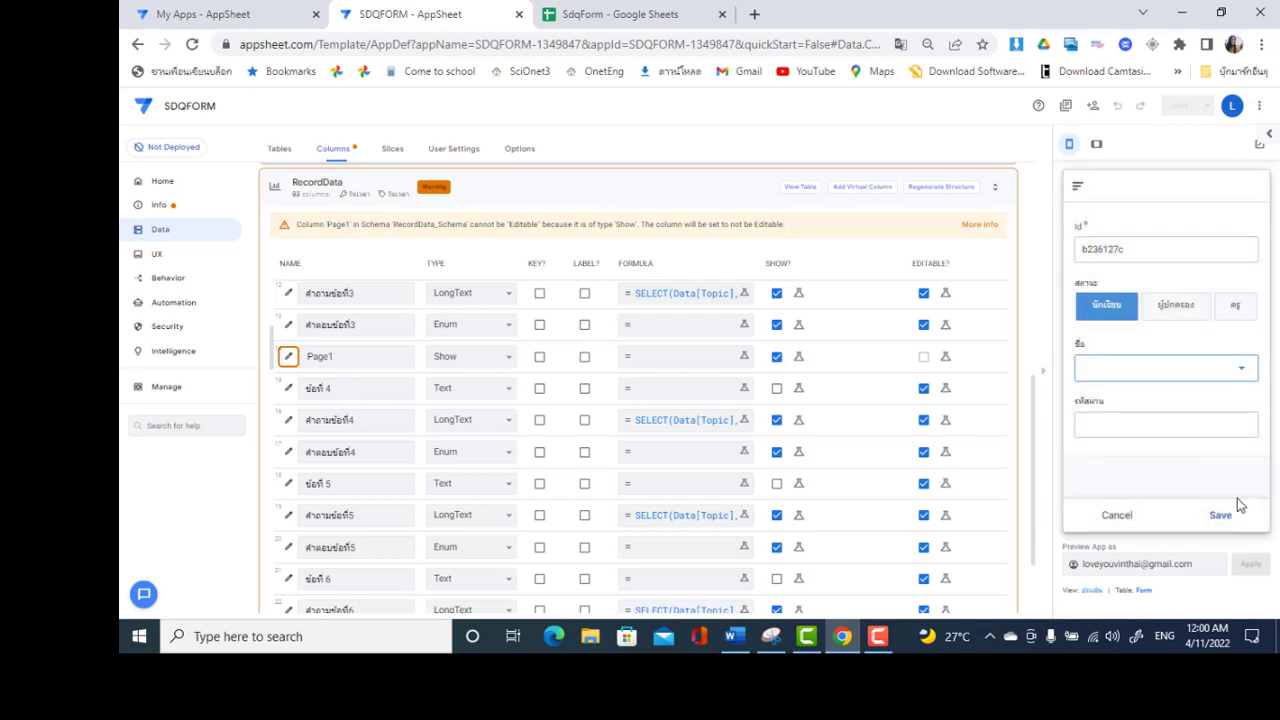
left_click(1125, 517)
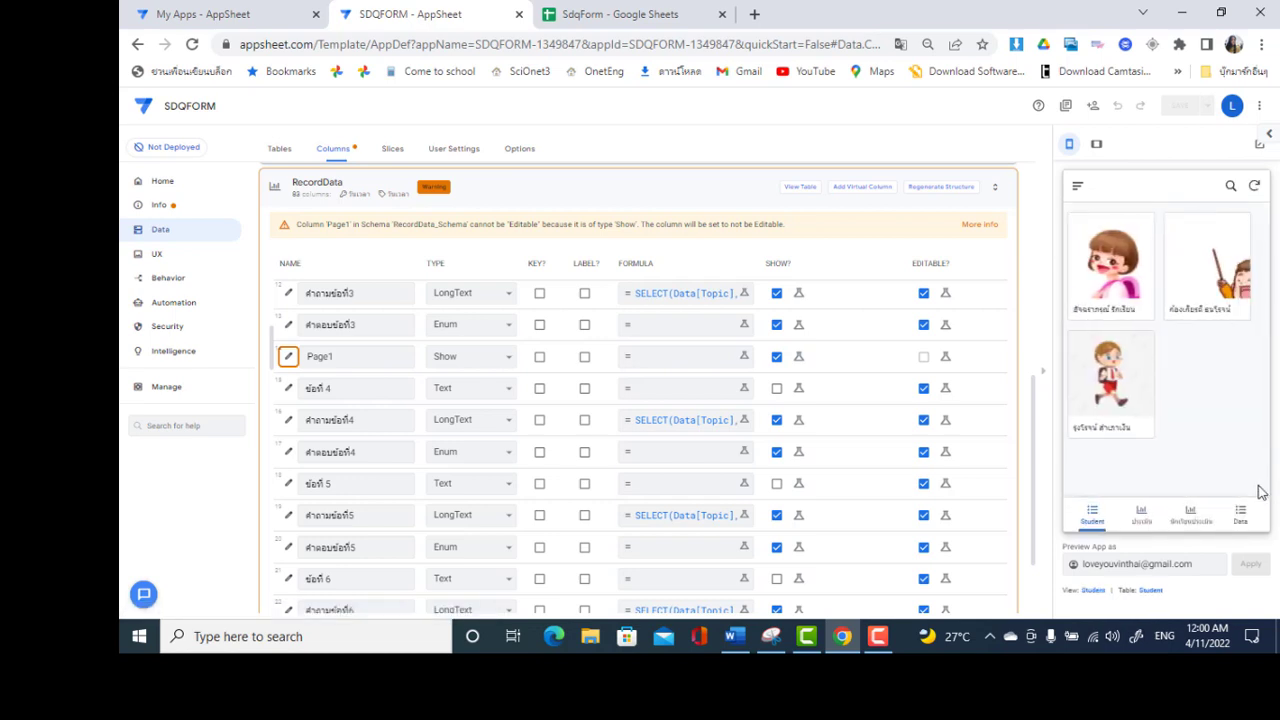
Open the RecordData questionnaire form, move past its first page, and browse the next page
left_click(1199, 510)
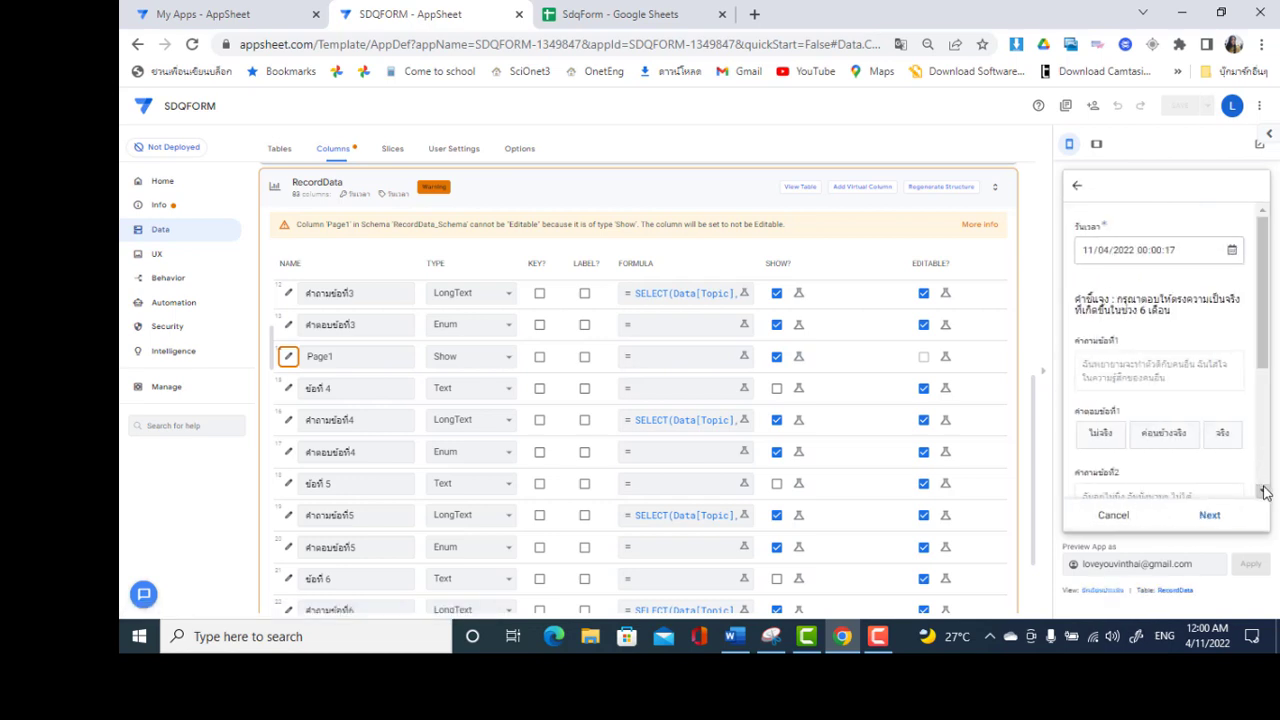
left_click(1263, 491)
left_click(1263, 491)
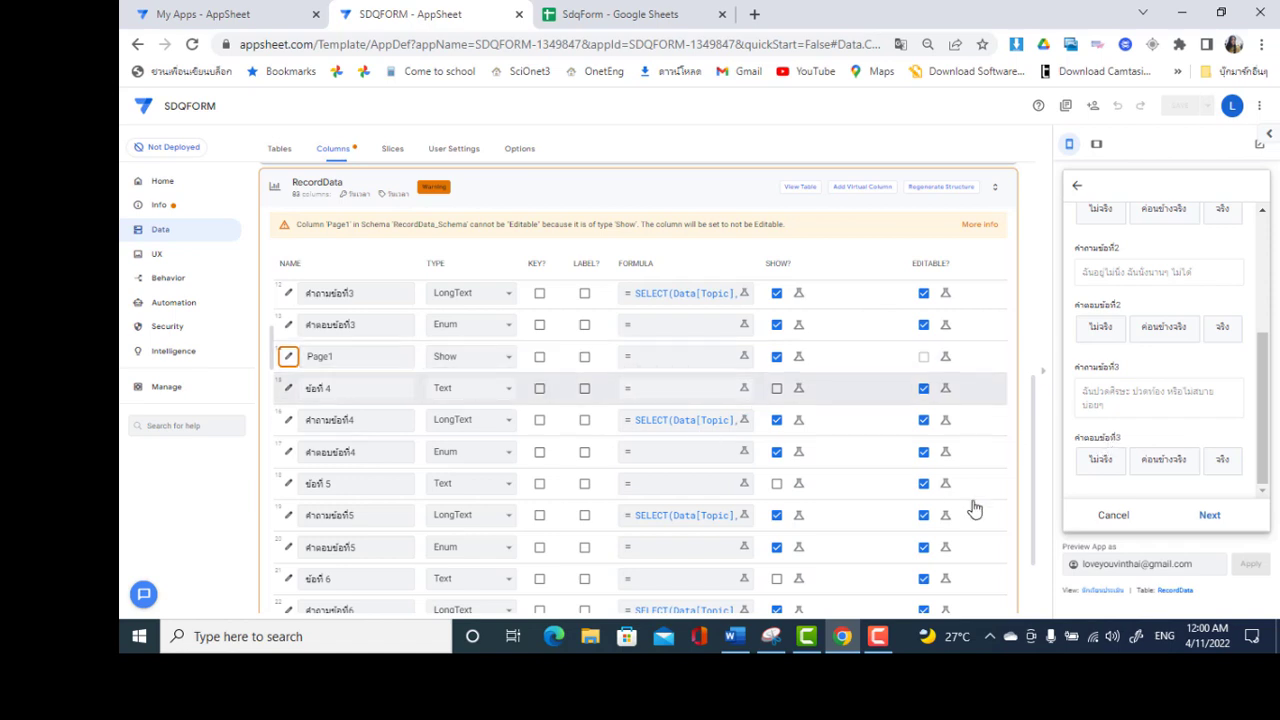
left_click(1210, 516)
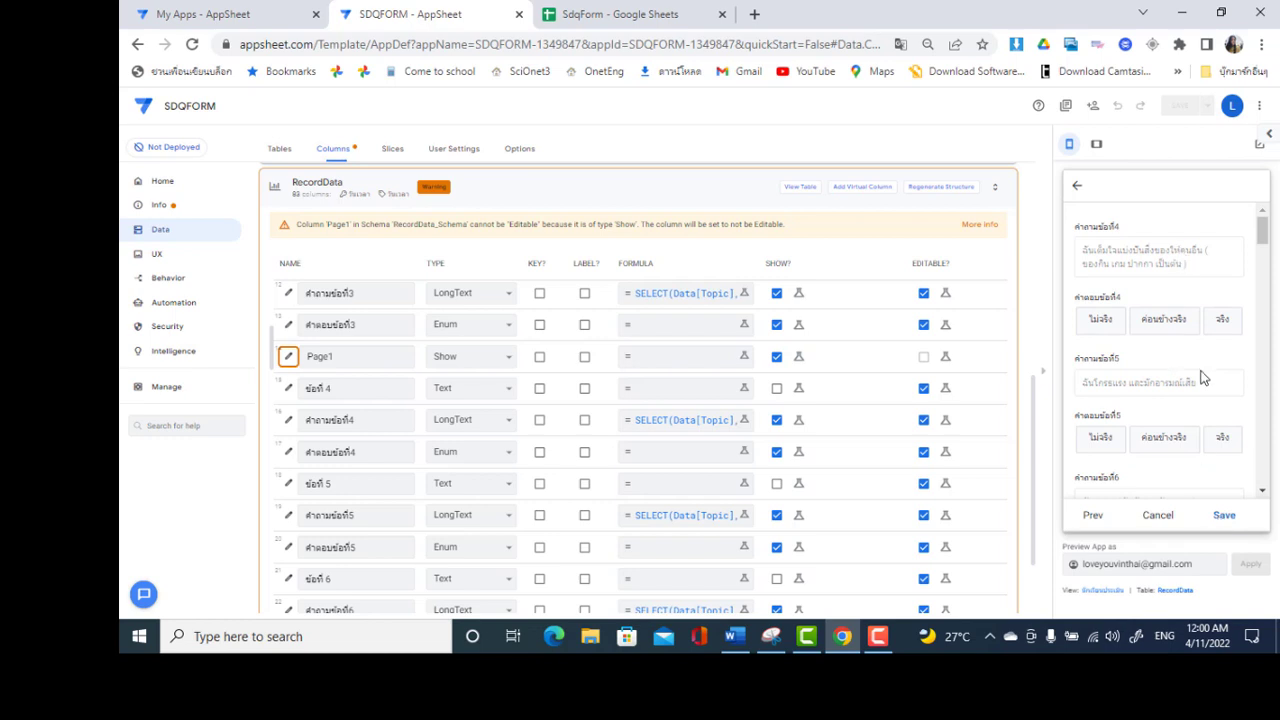
scroll(1265, 448, "down", 12)
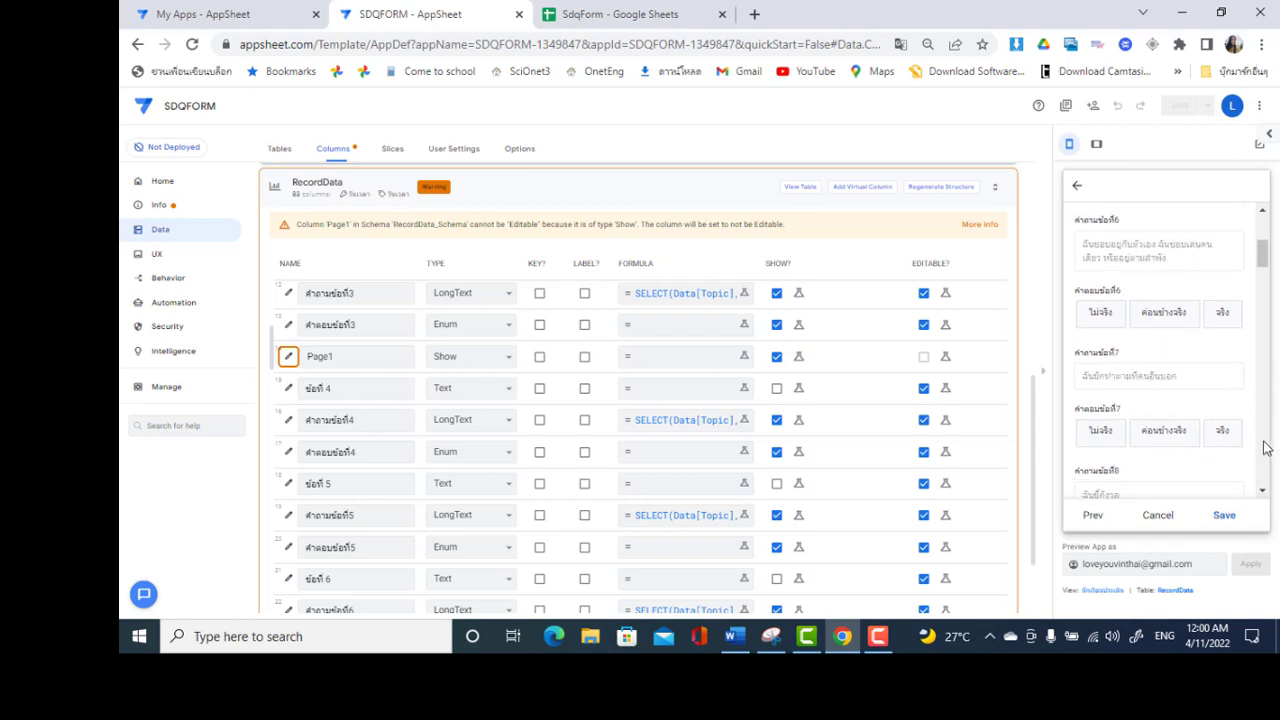
scroll(1265, 448, "down", 12)
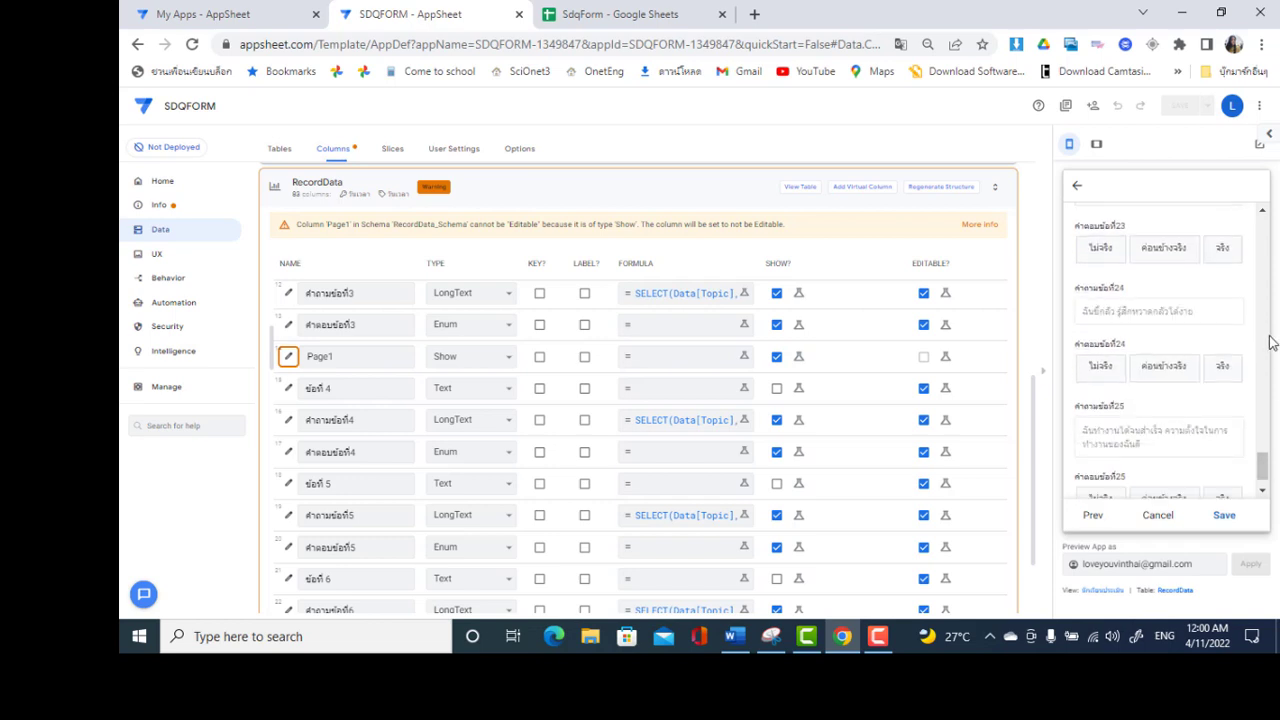
scroll(1268, 342, "up", 7)
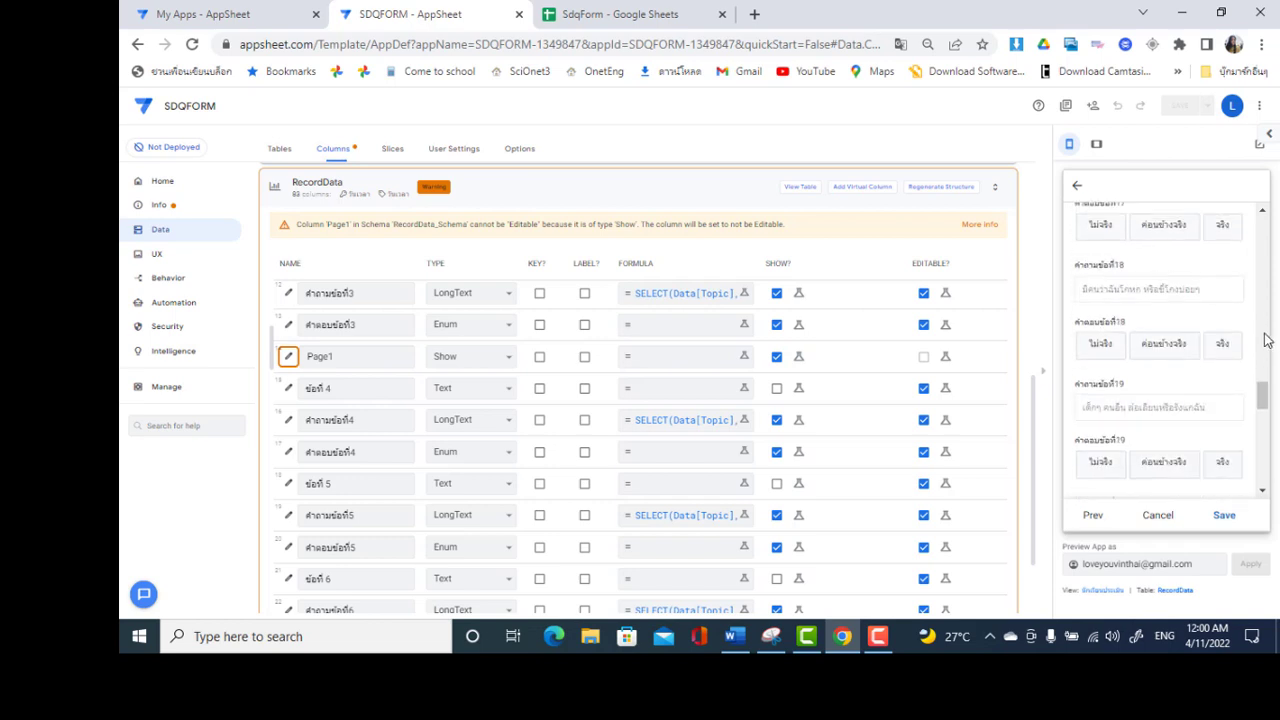
scroll(1266, 320, "up", 3)
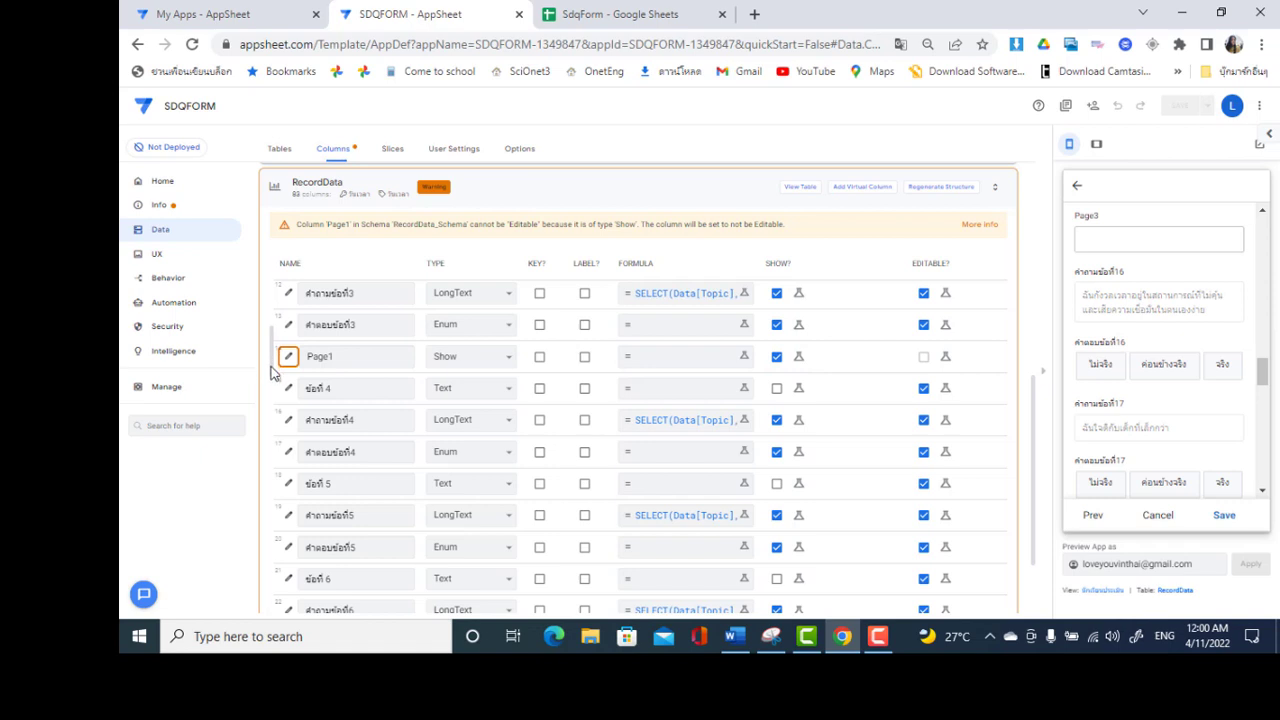
Set the Page2 column's type to Show and its category to Page_Header
scroll(270, 390, "down", 5)
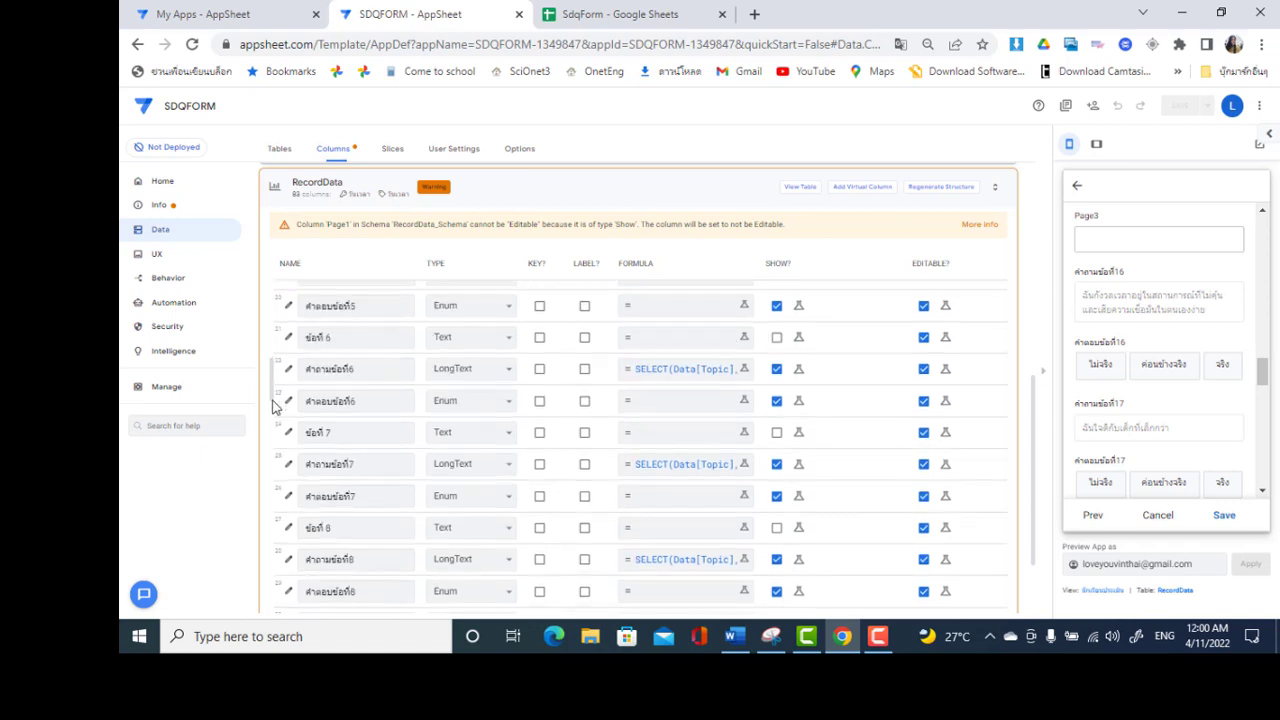
scroll(272, 410, "down", 3)
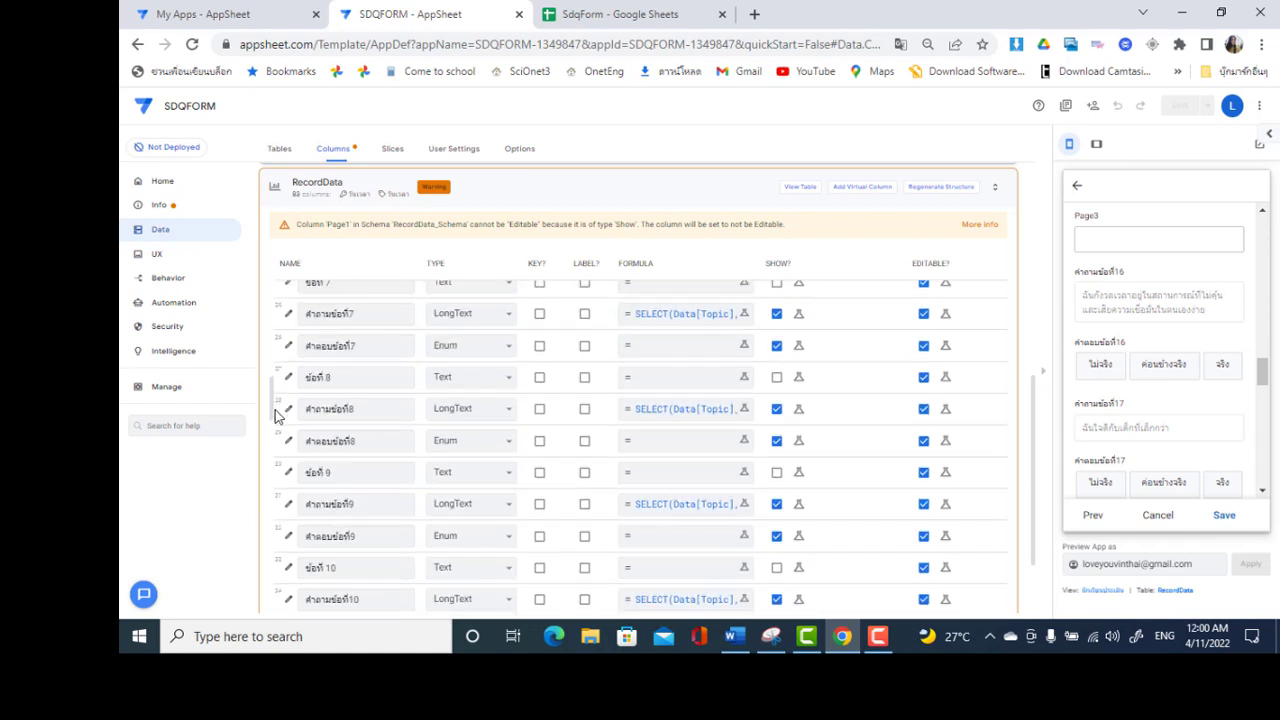
scroll(280, 438, "down", 1)
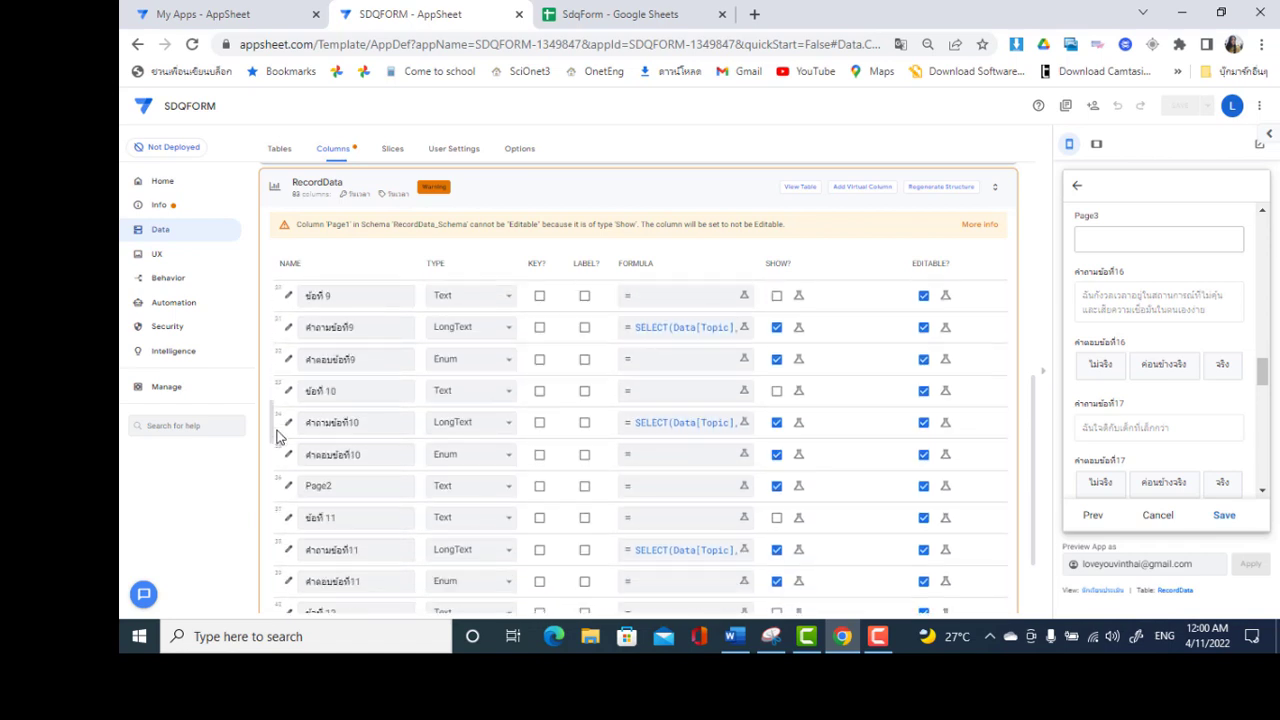
left_click(288, 490)
left_click(732, 289)
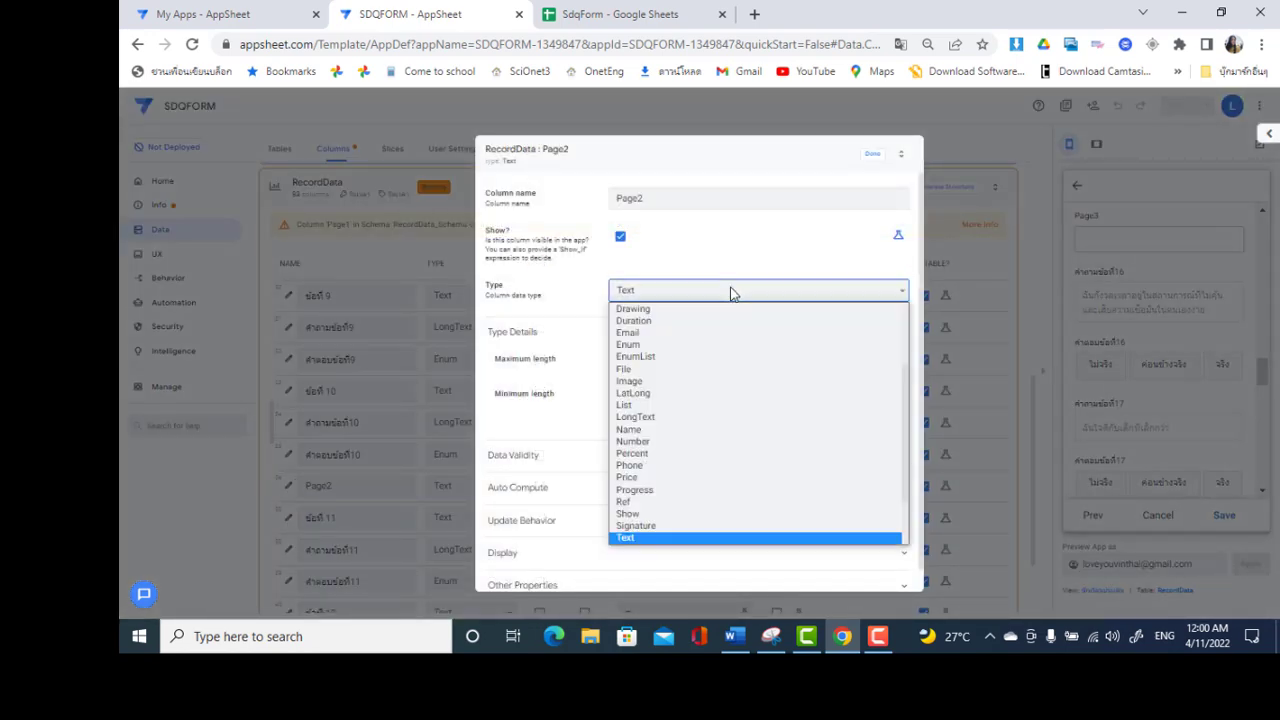
left_click(640, 513)
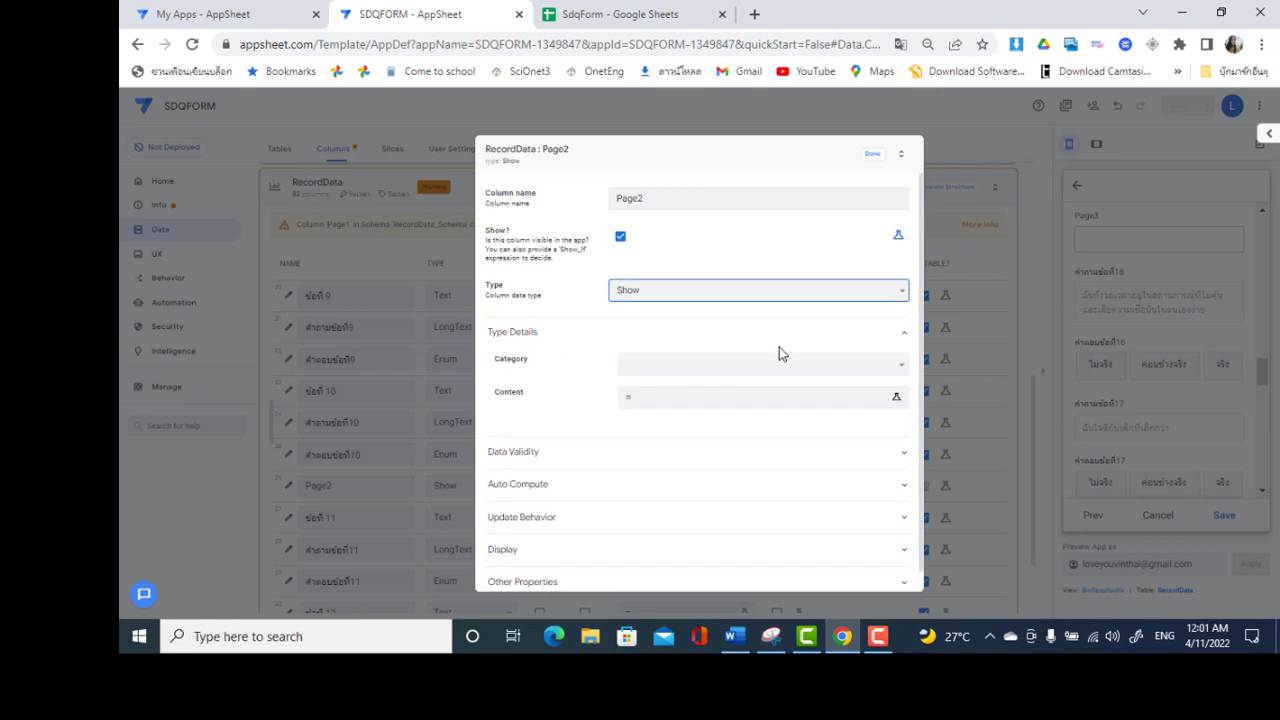
left_click(701, 369)
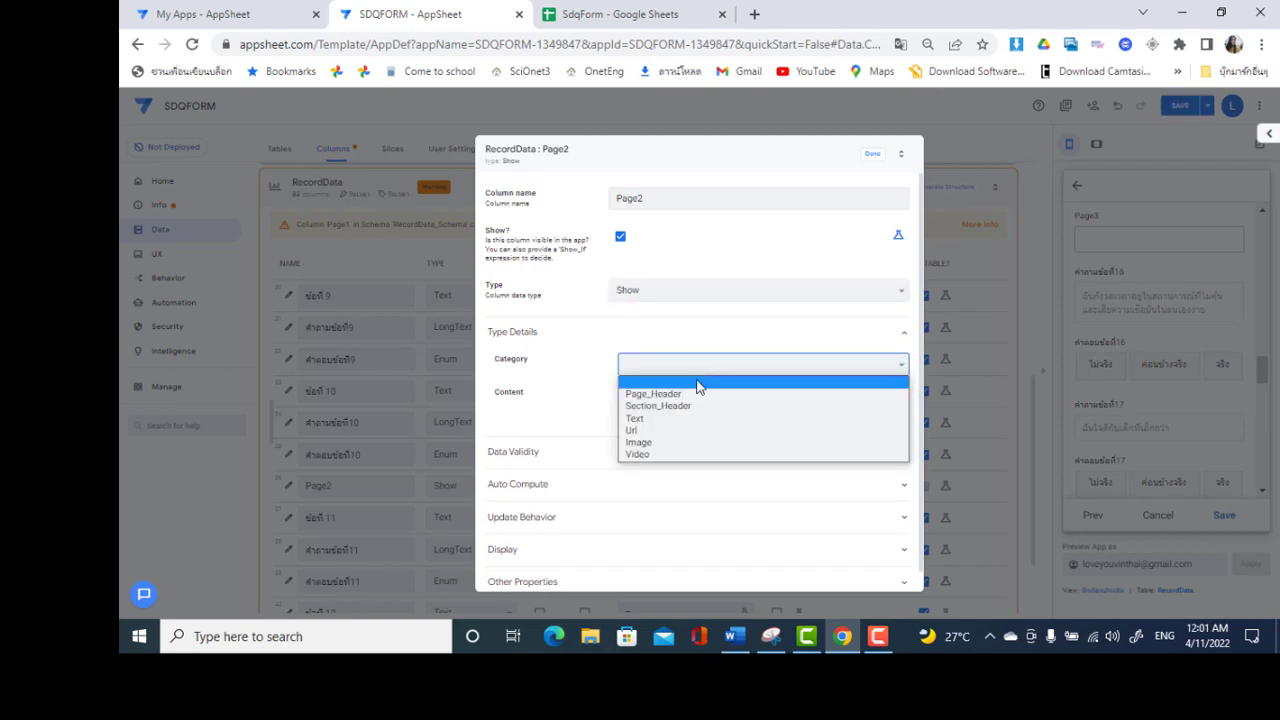
left_click(695, 398)
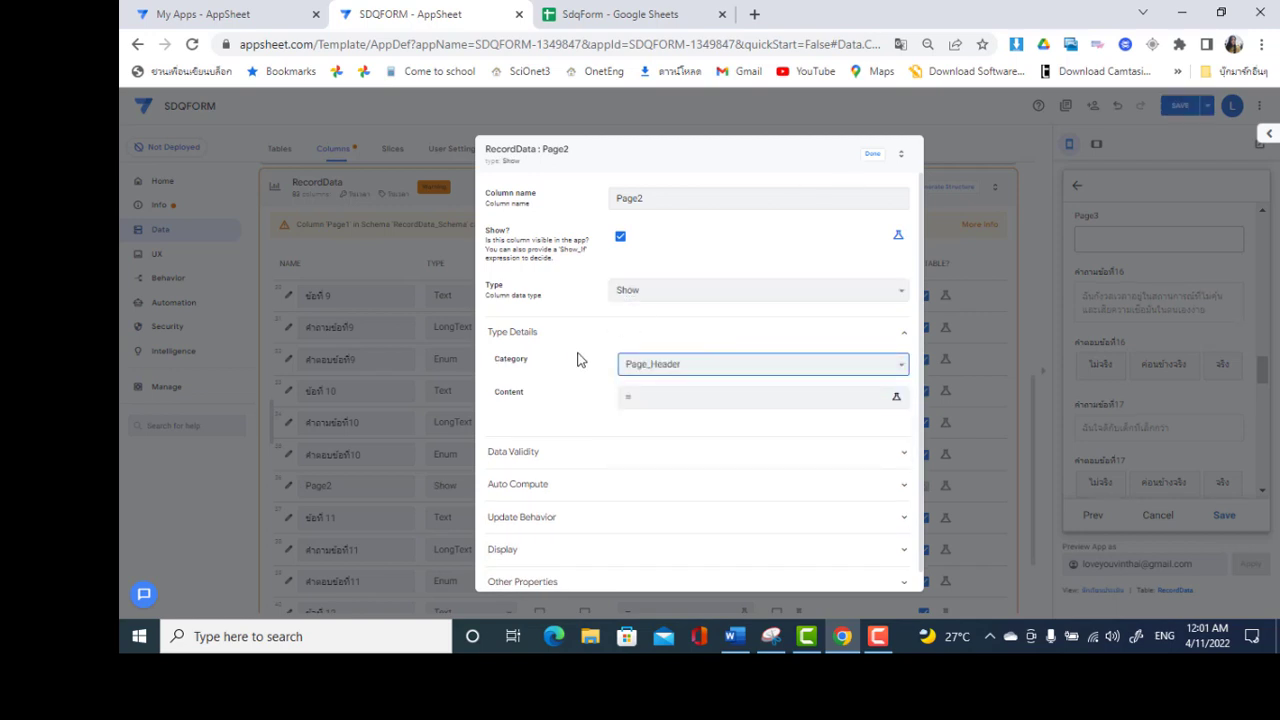
left_click(873, 155)
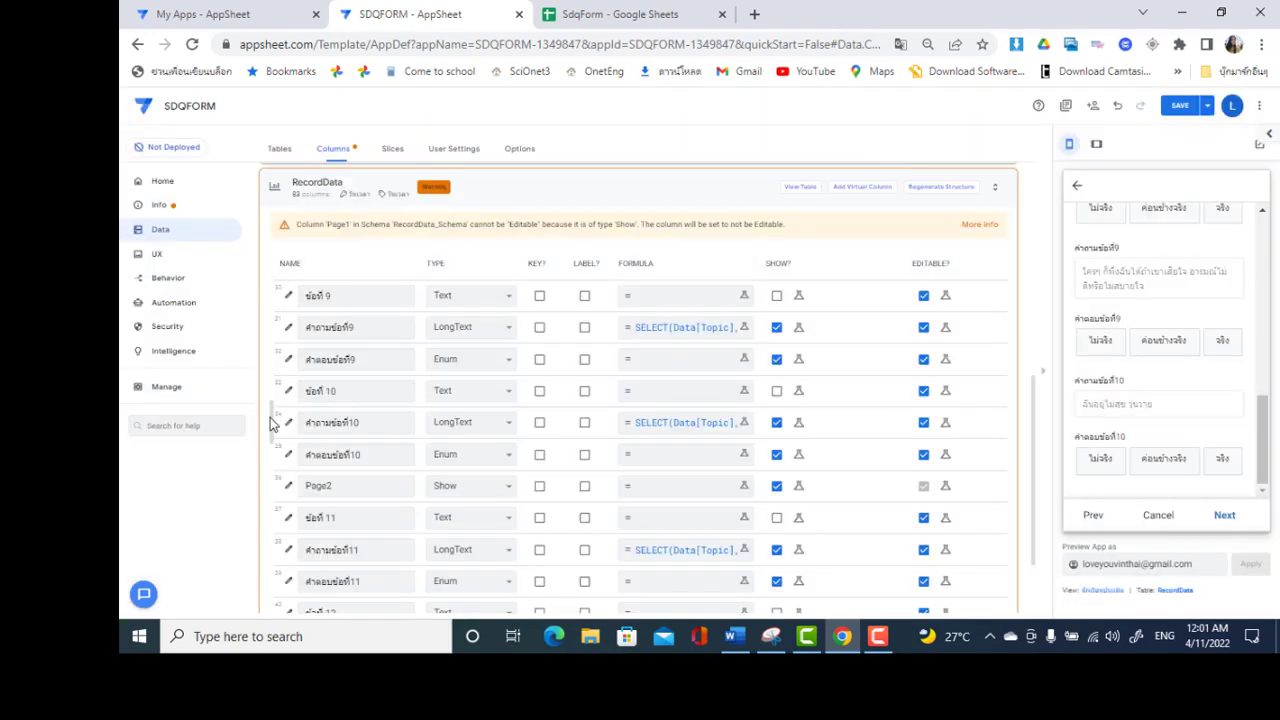
Set the Page3 column's type to Show and its category to Page_Header
scroll(276, 445, "down", 2)
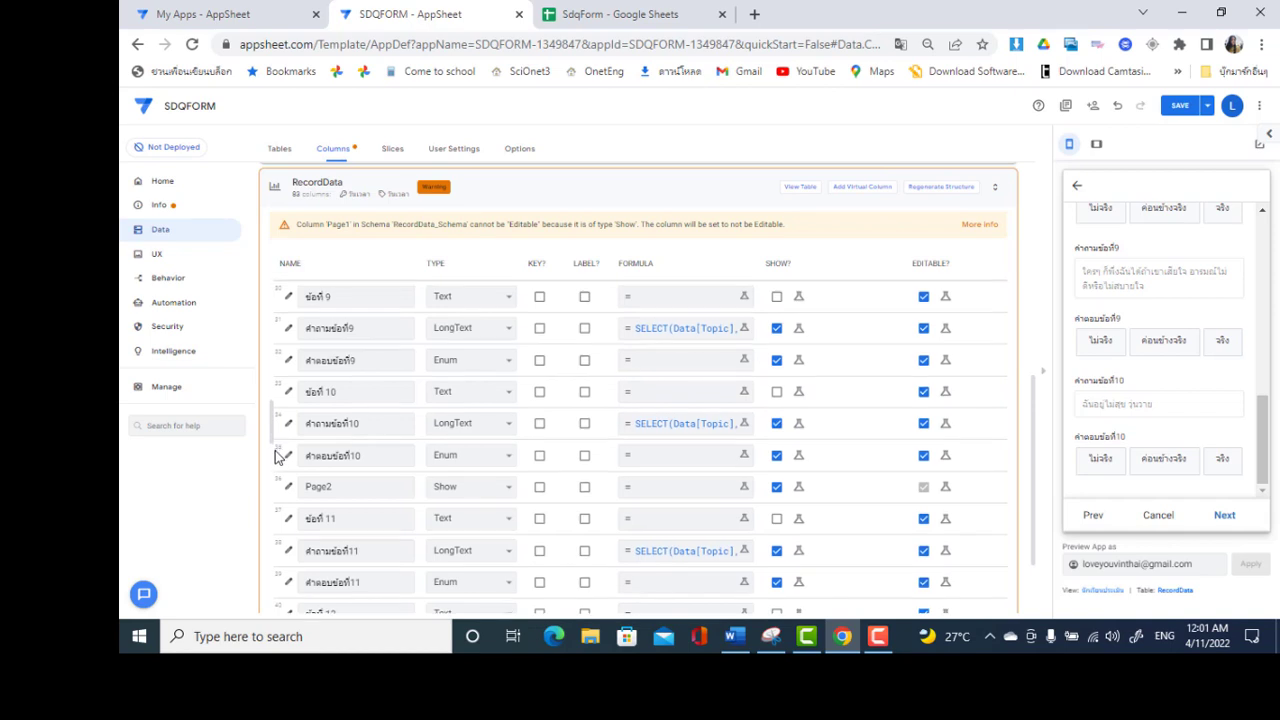
scroll(277, 495, "down", 5)
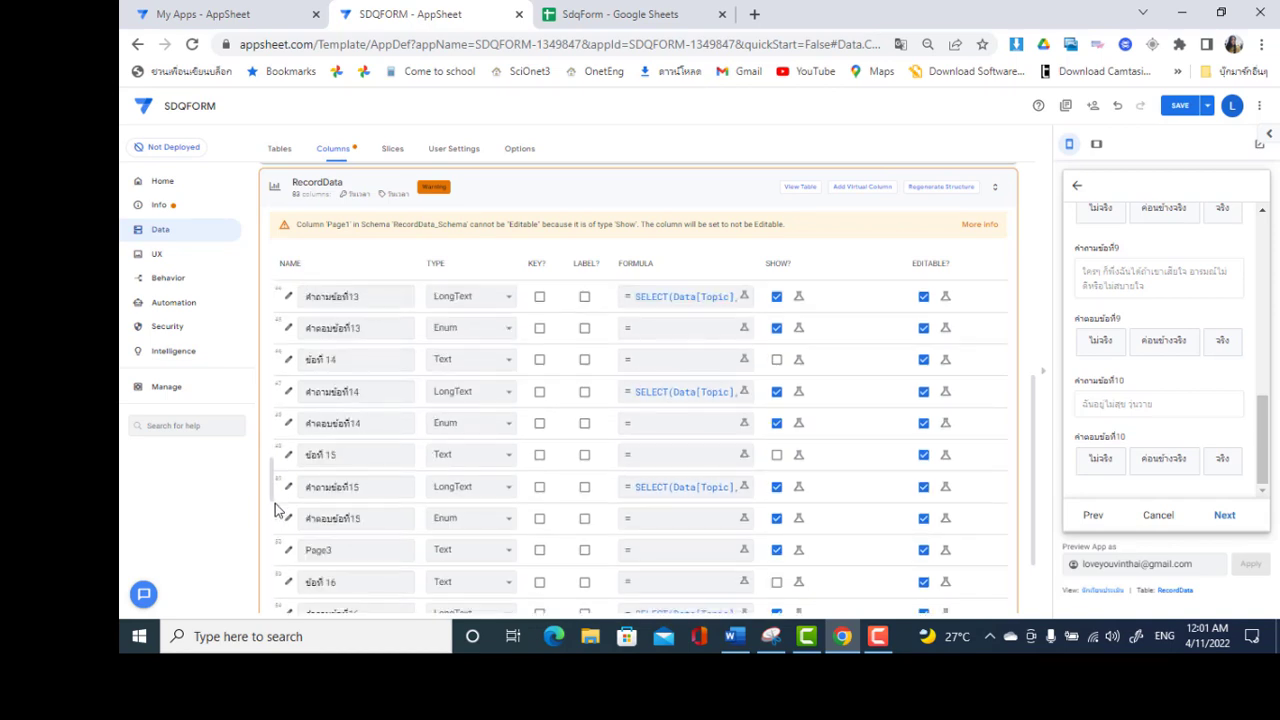
scroll(277, 513, "down", 1)
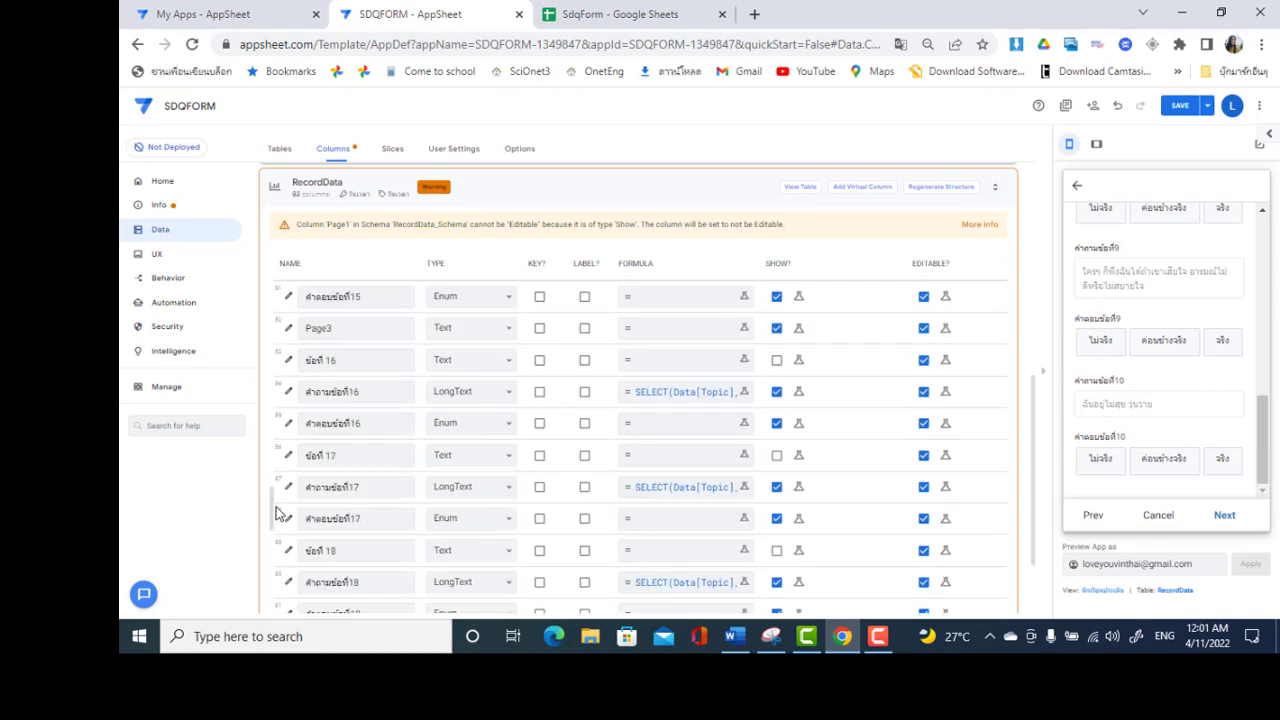
left_click(542, 326)
left_click(808, 291)
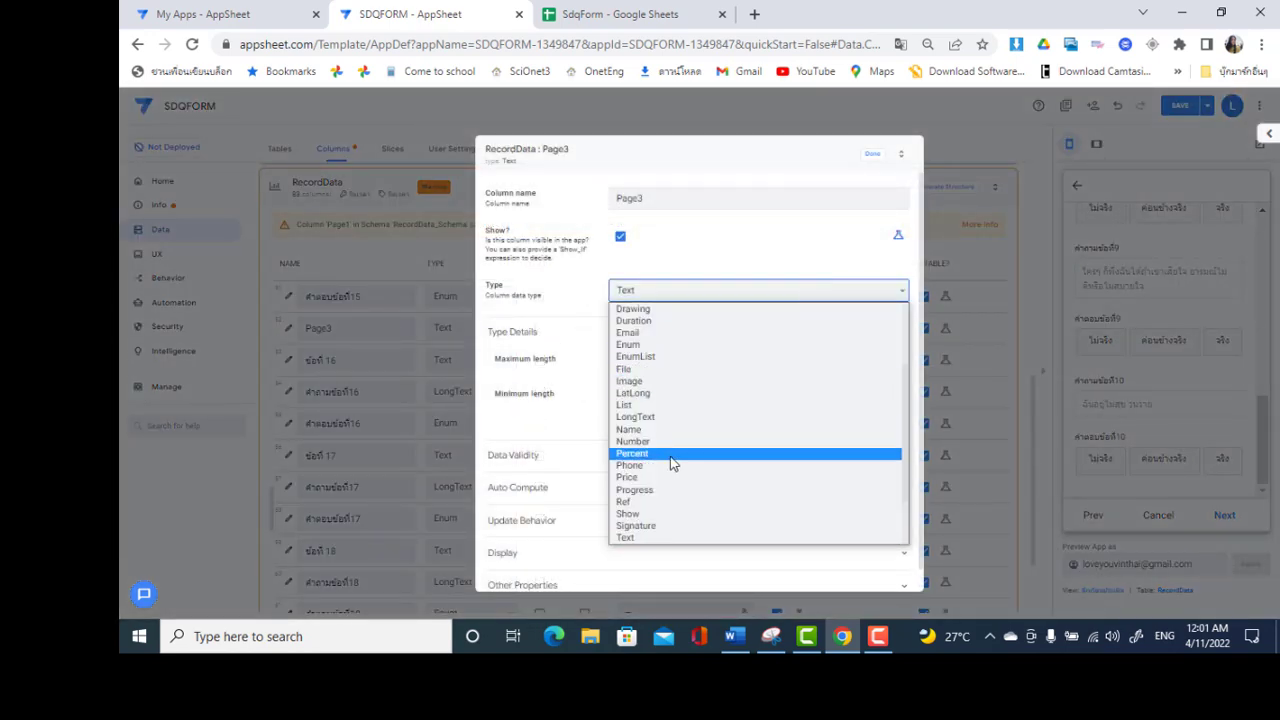
key("Escape")
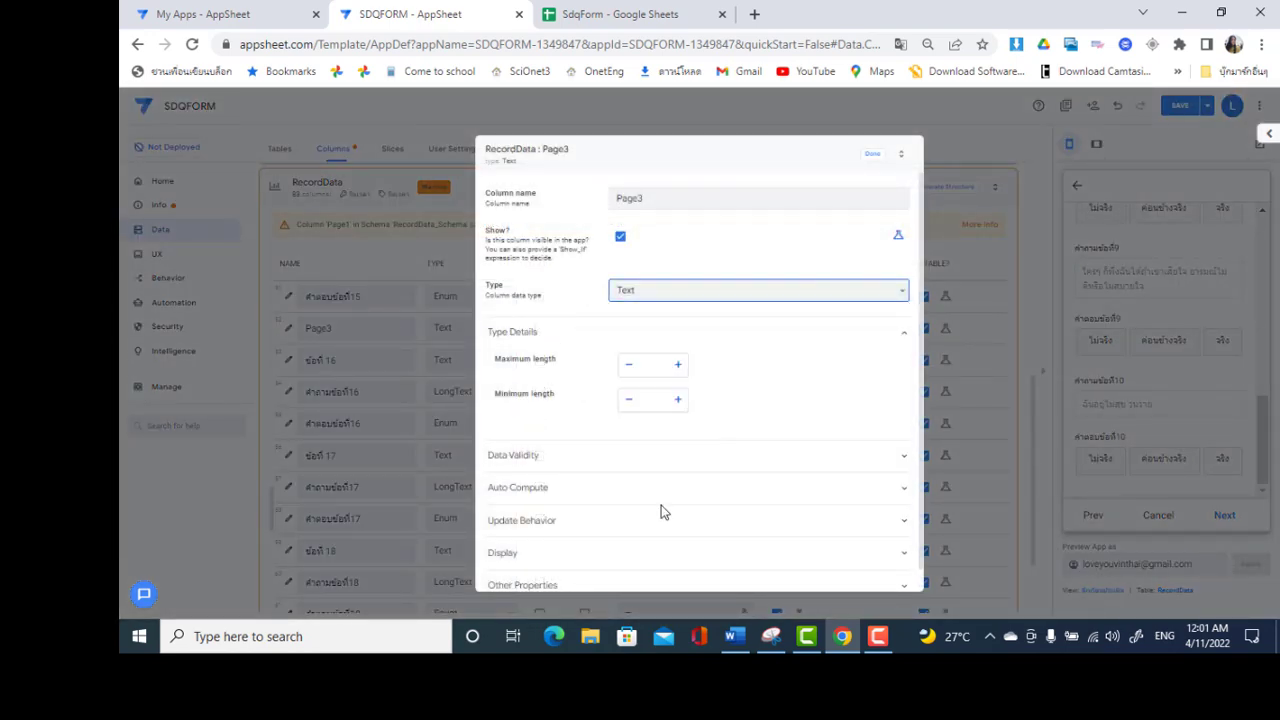
left_click(703, 370)
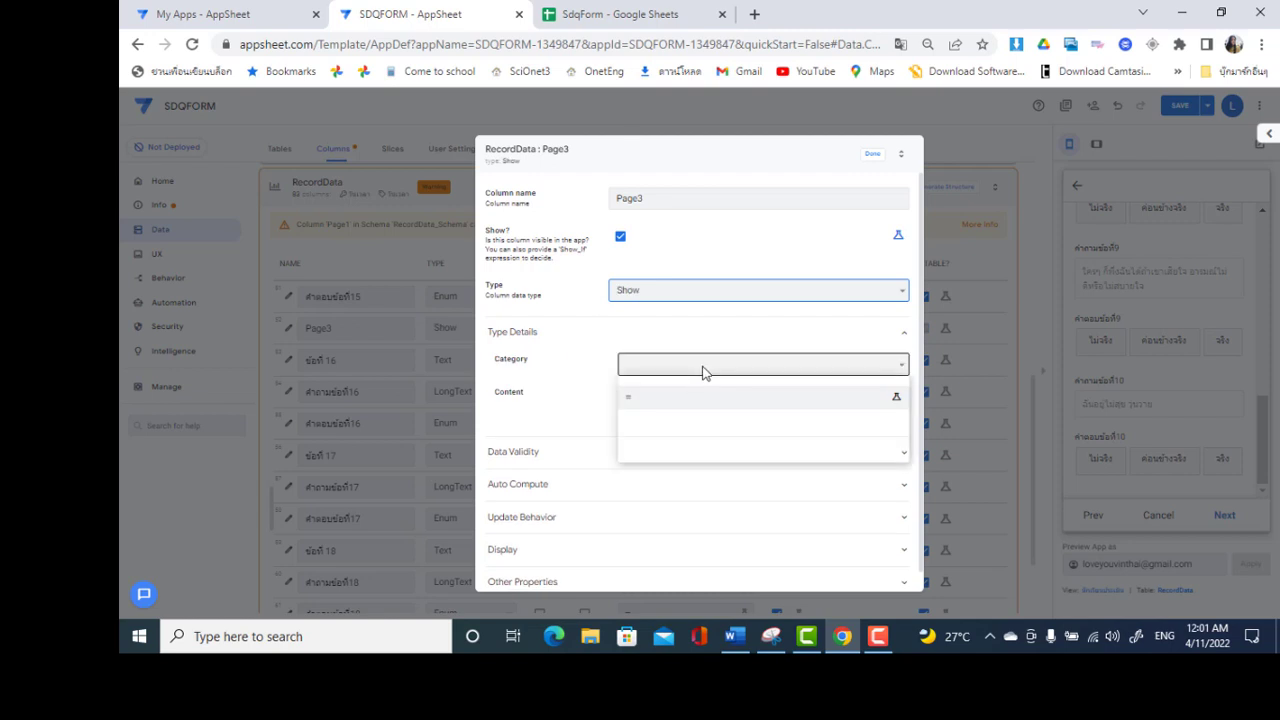
left_click(696, 390)
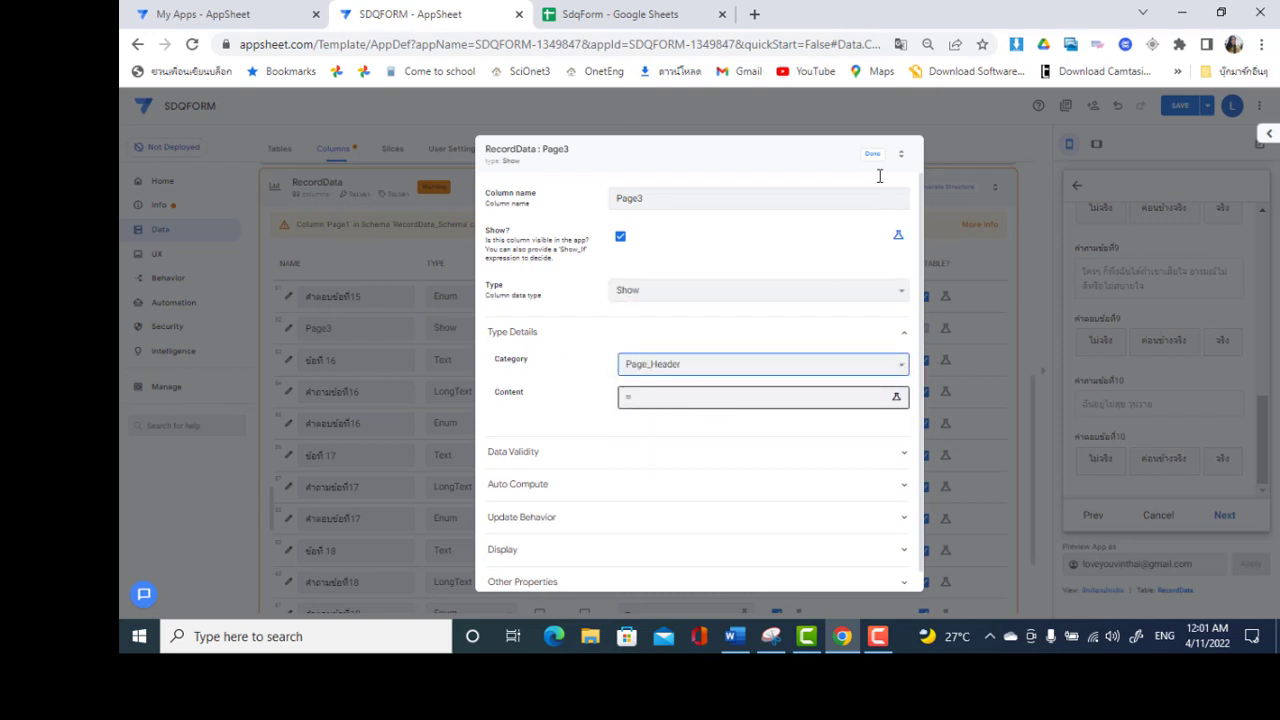
left_click(872, 158)
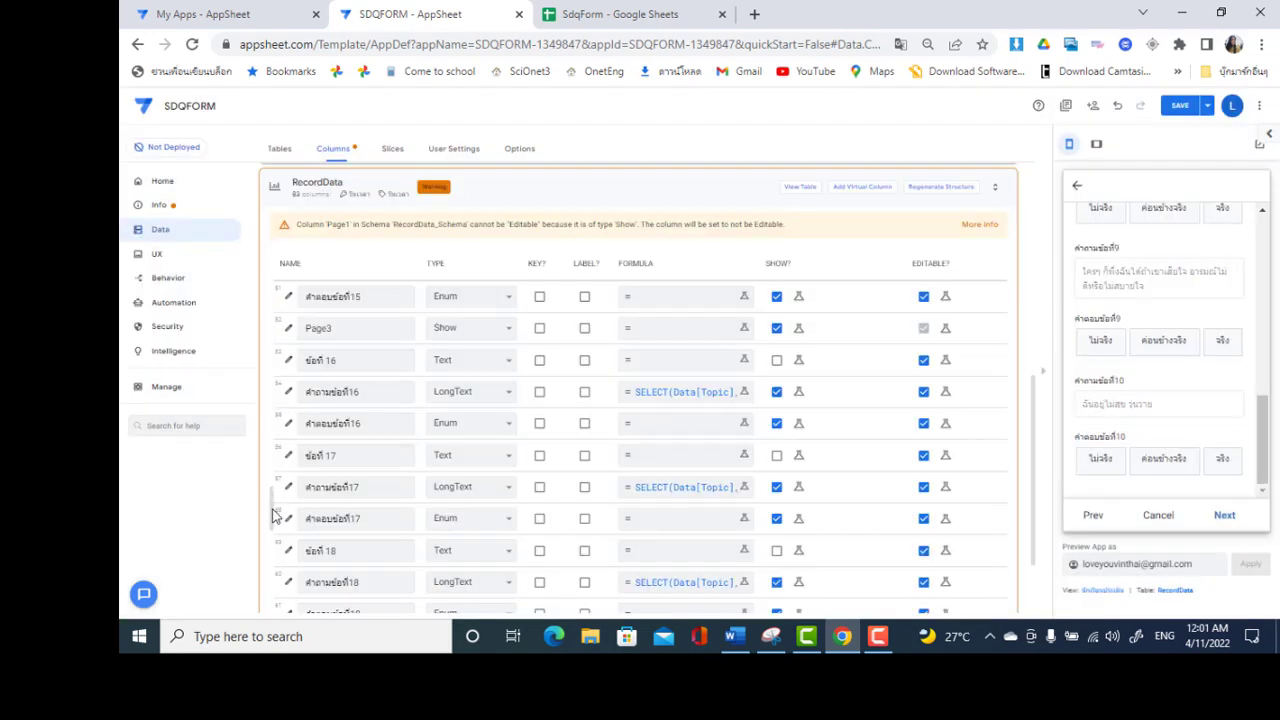
Set the Page4 column's type to Show and its category to Page_Header
scroll(274, 555, "down", 3)
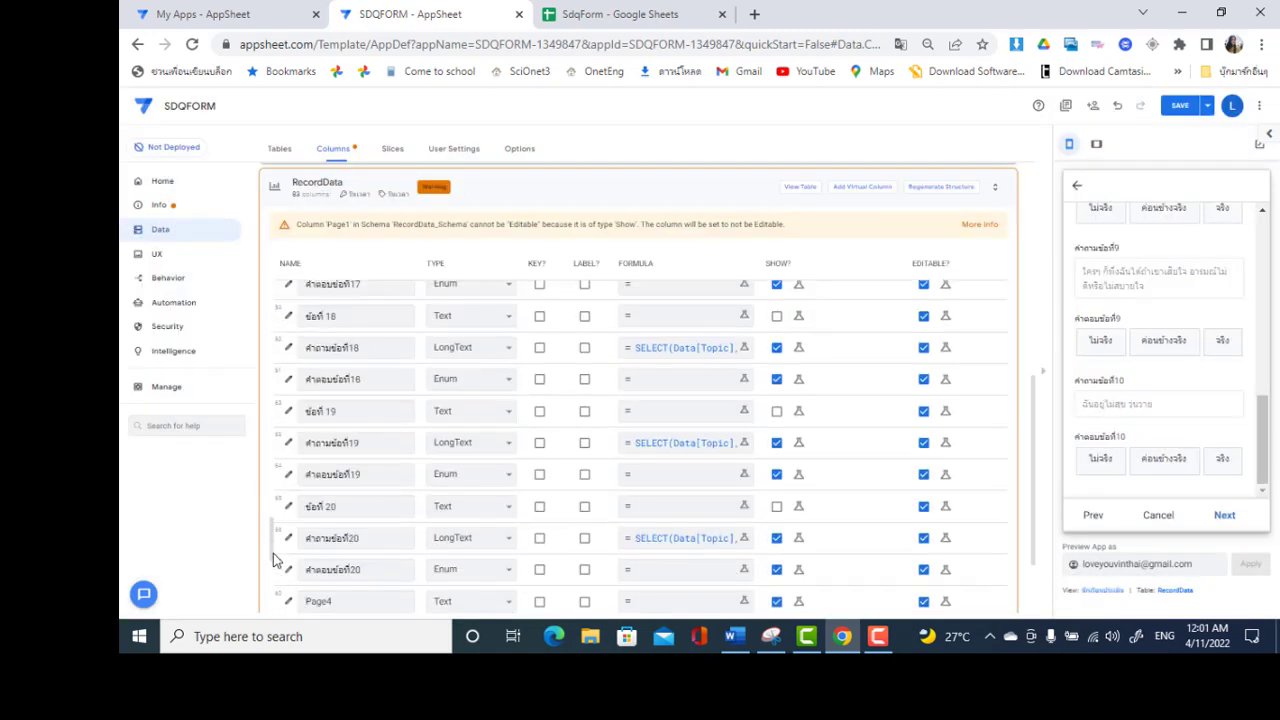
scroll(277, 563, "down", 3)
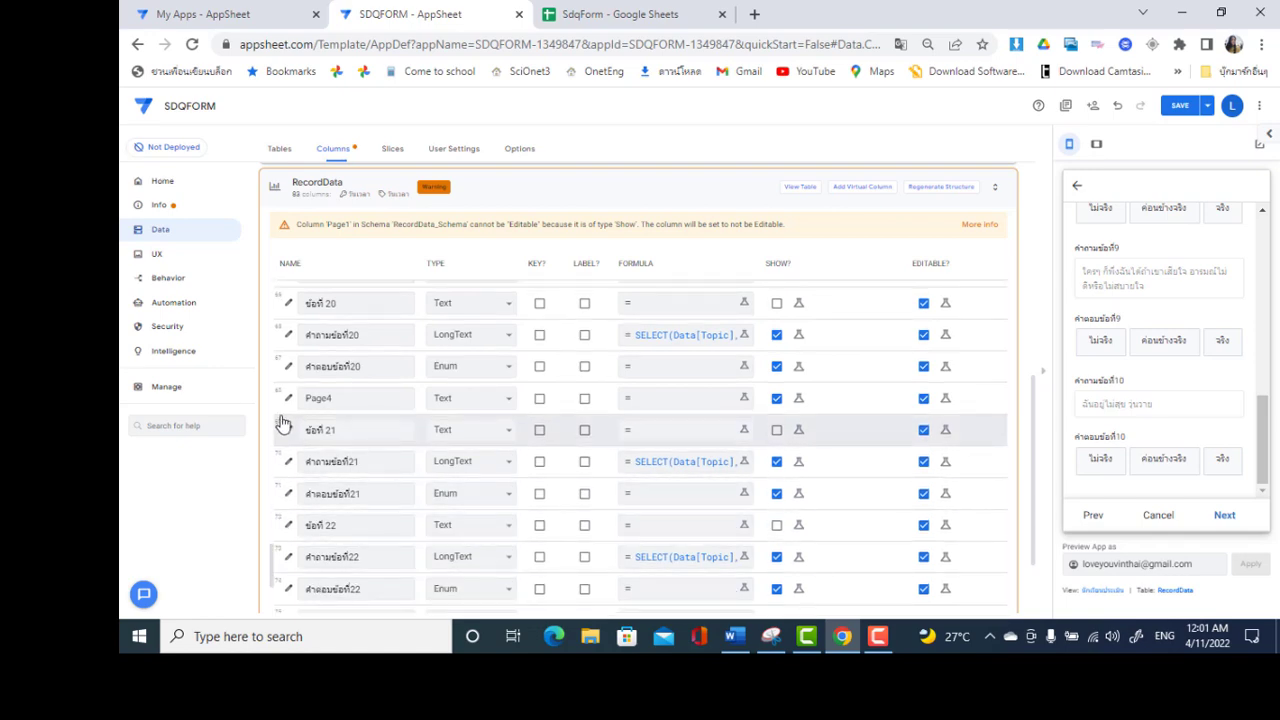
left_click(287, 400)
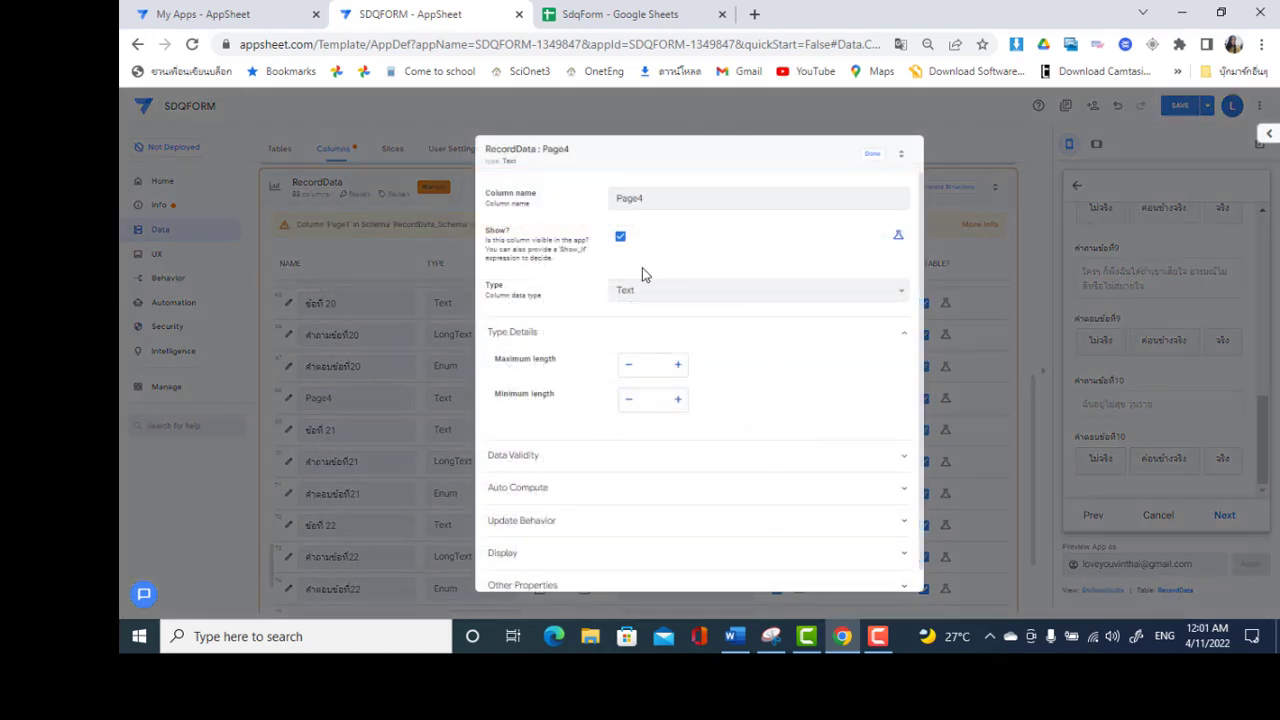
left_click(658, 288)
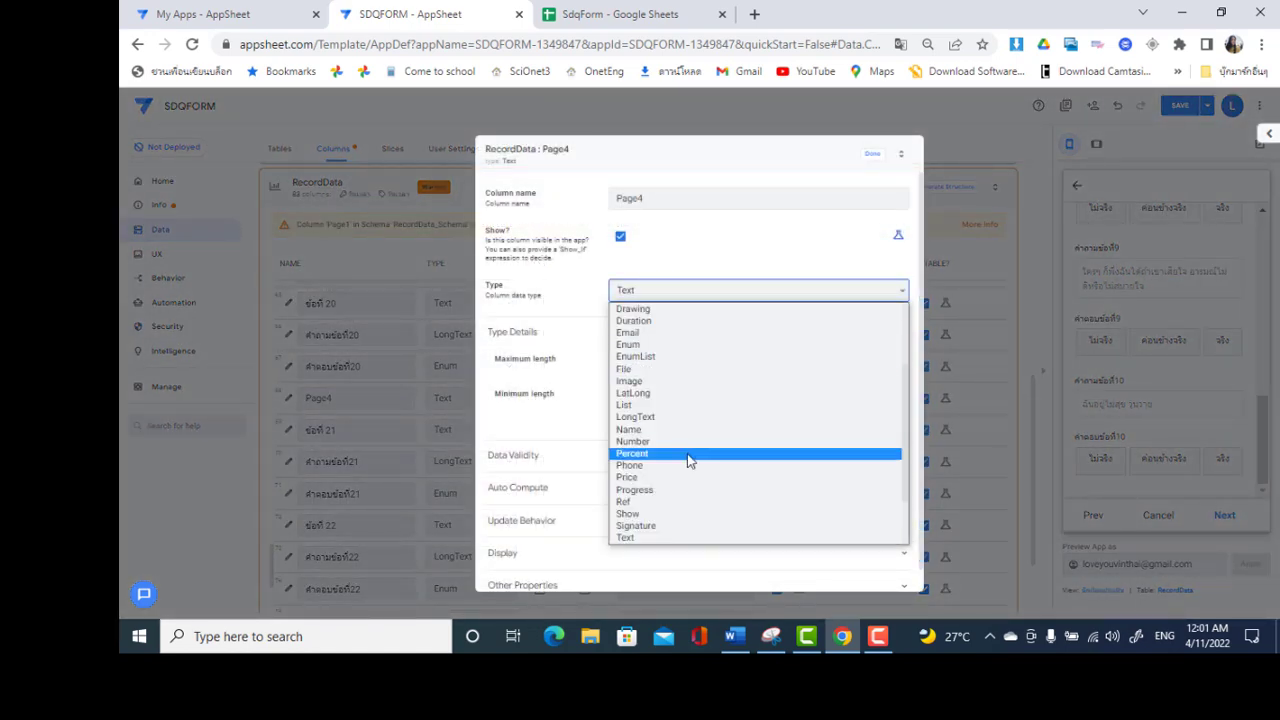
left_click(665, 514)
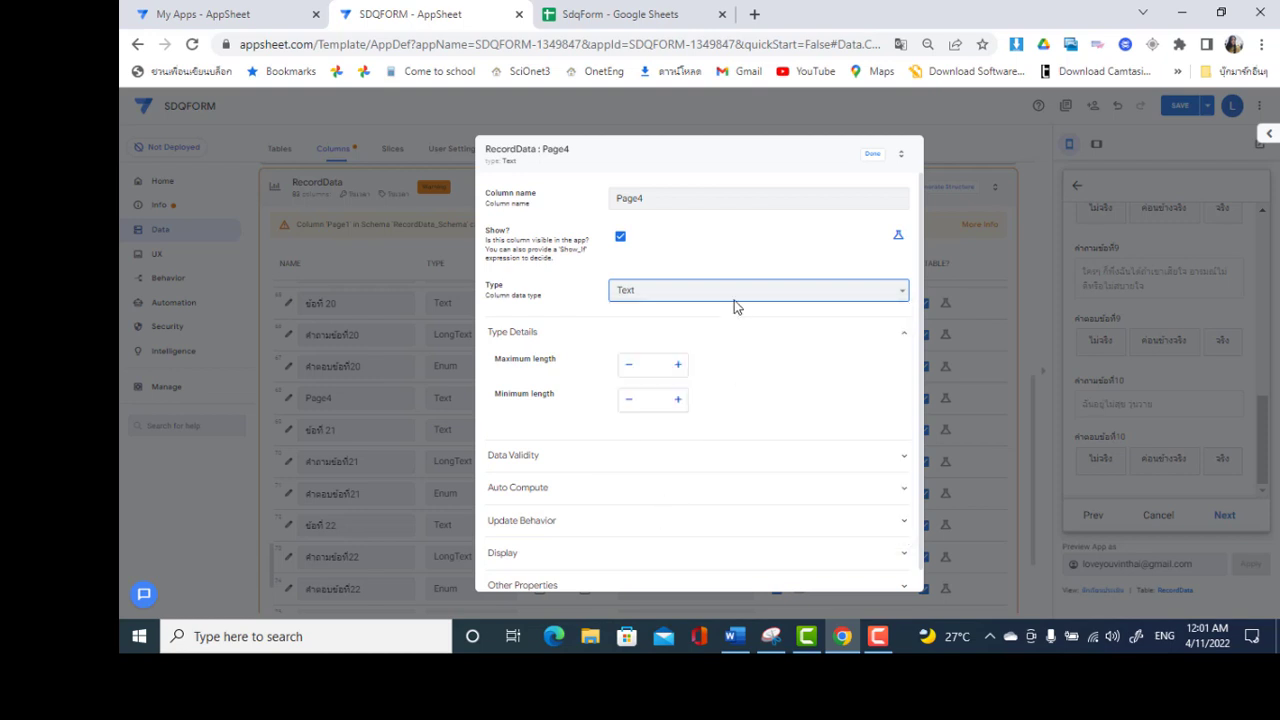
left_click(677, 365)
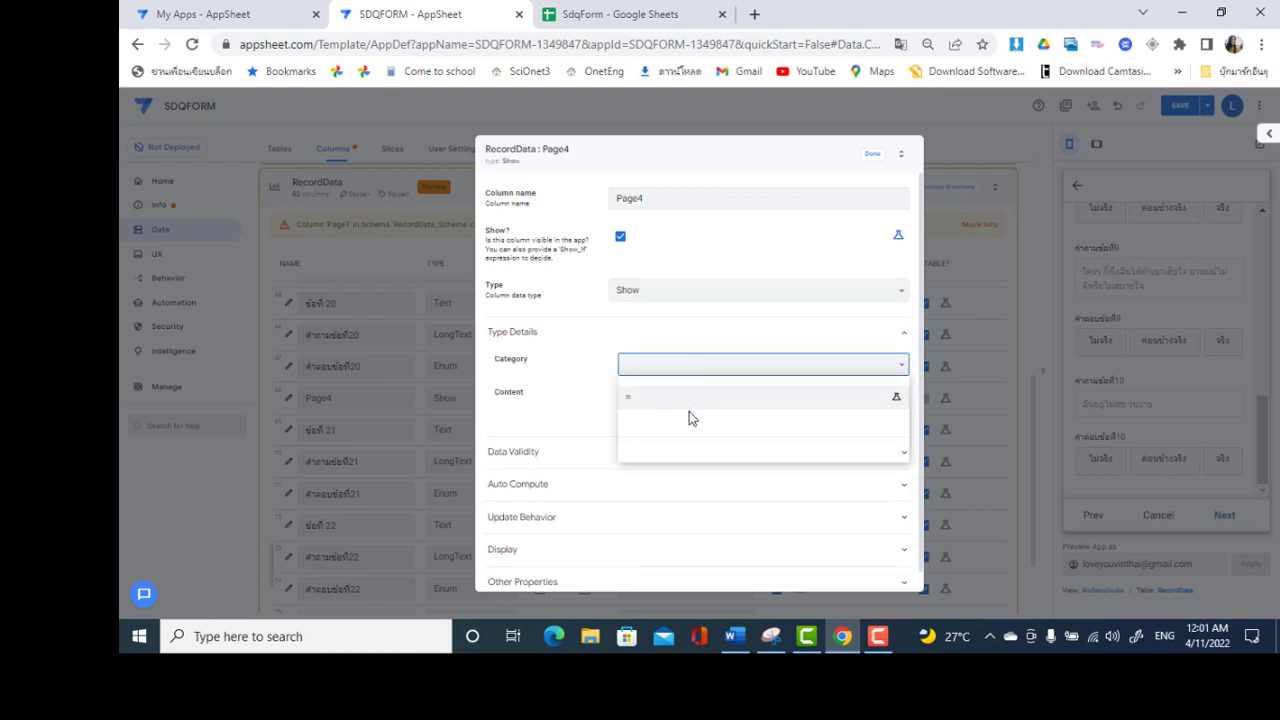
left_click(678, 395)
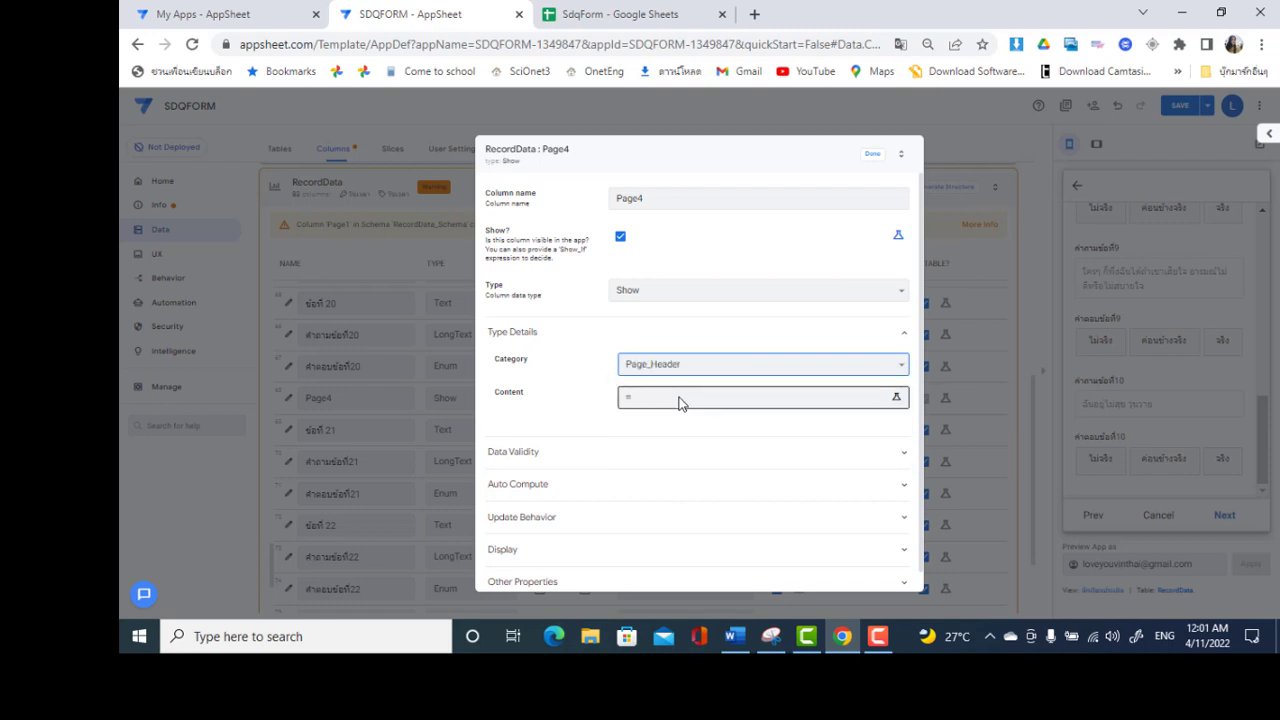
left_click(872, 153)
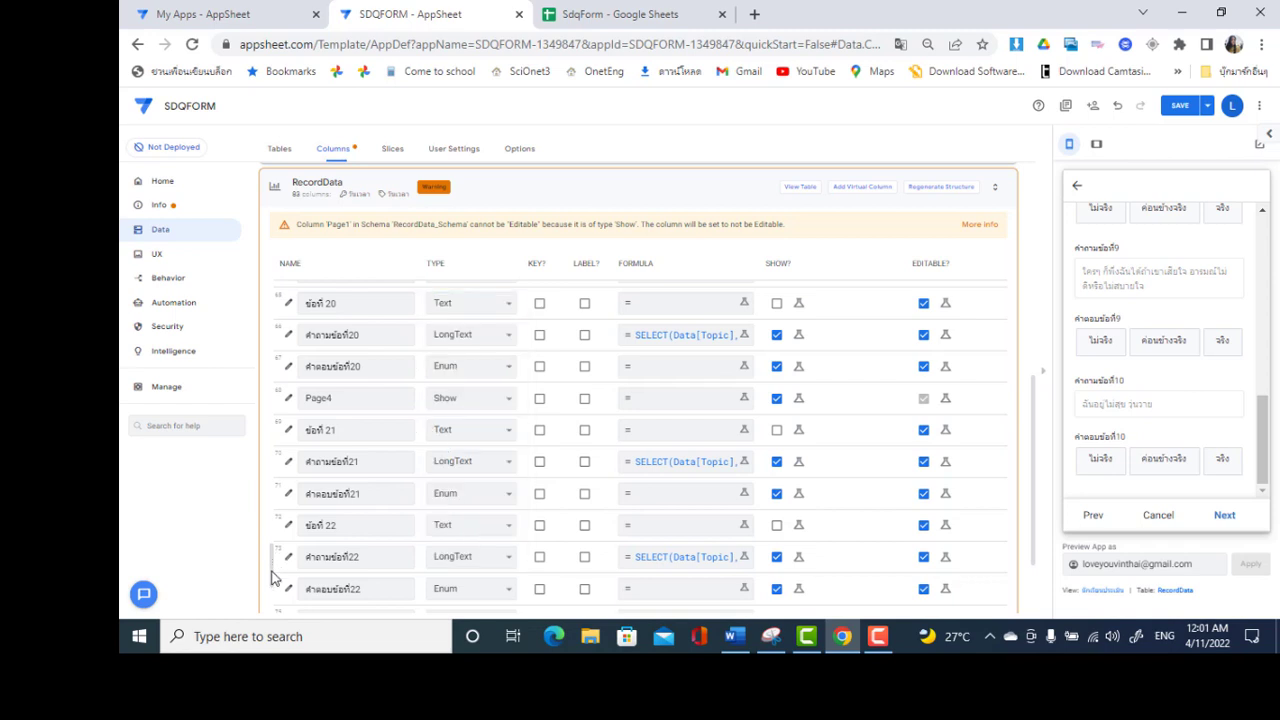
scroll(270, 590, "down", 3)
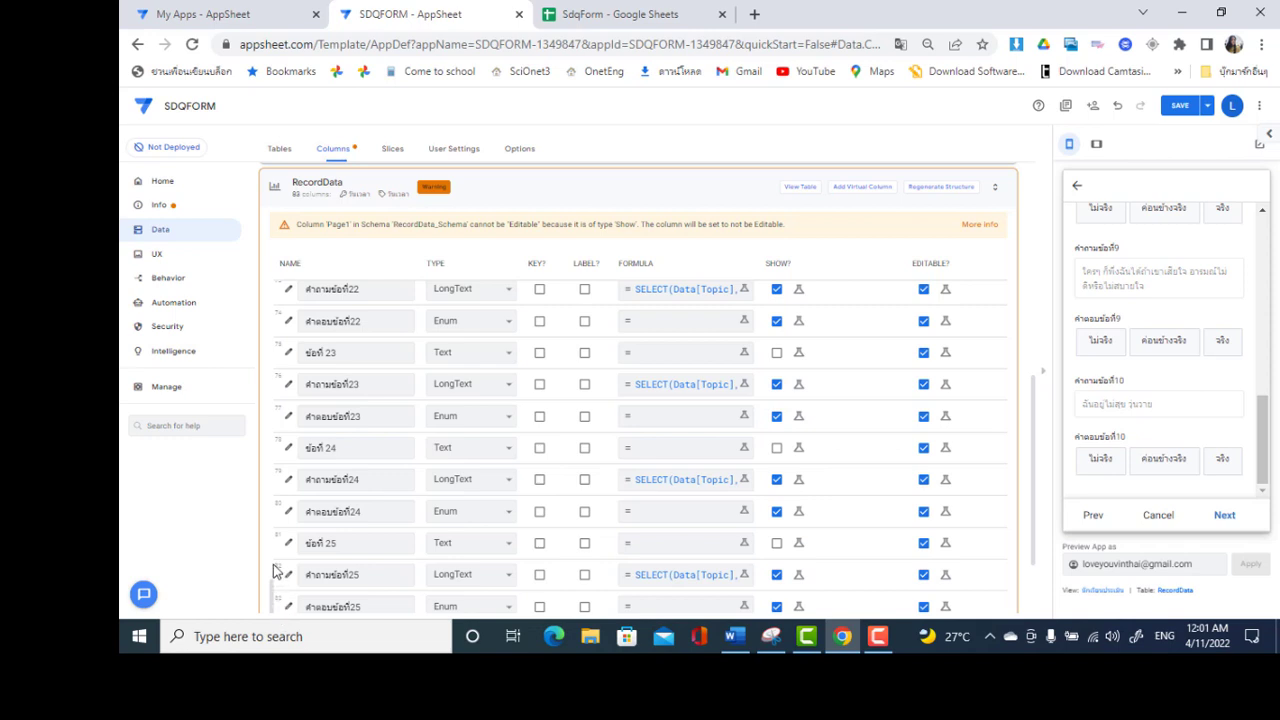
scroll(277, 565, "up", 2)
scroll(275, 543, "up", 2)
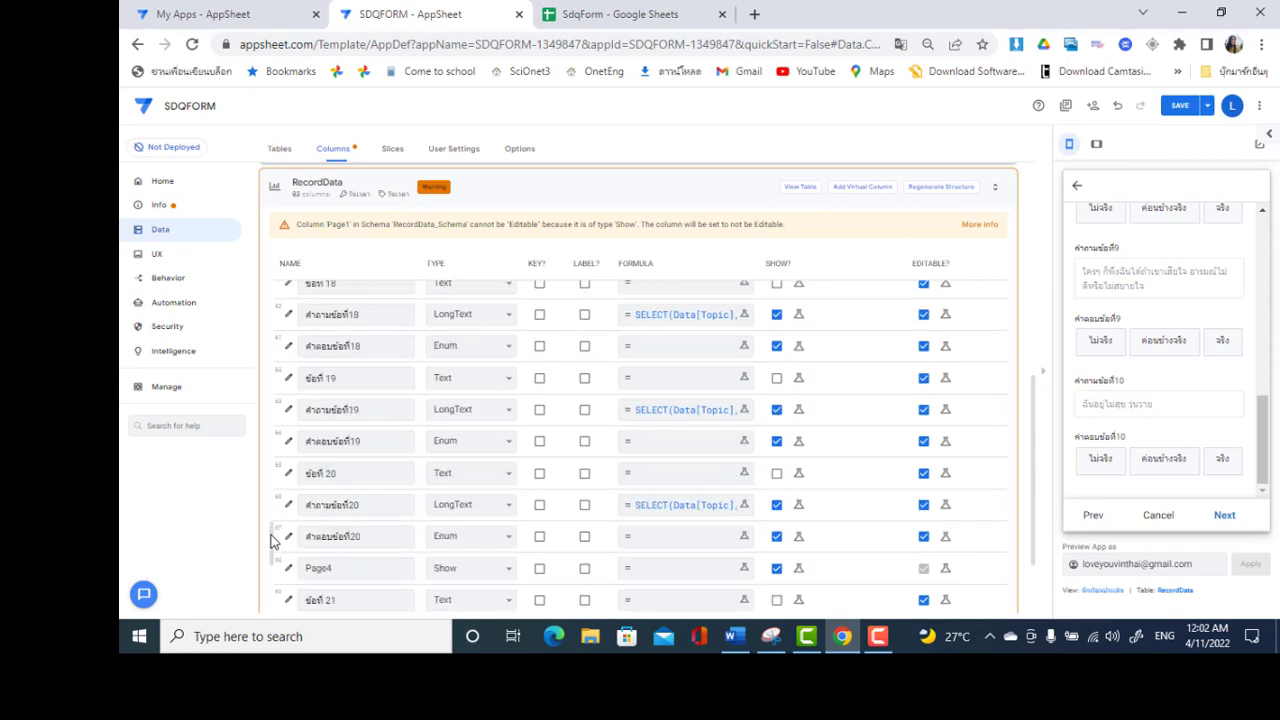
scroll(278, 500, "up", 3)
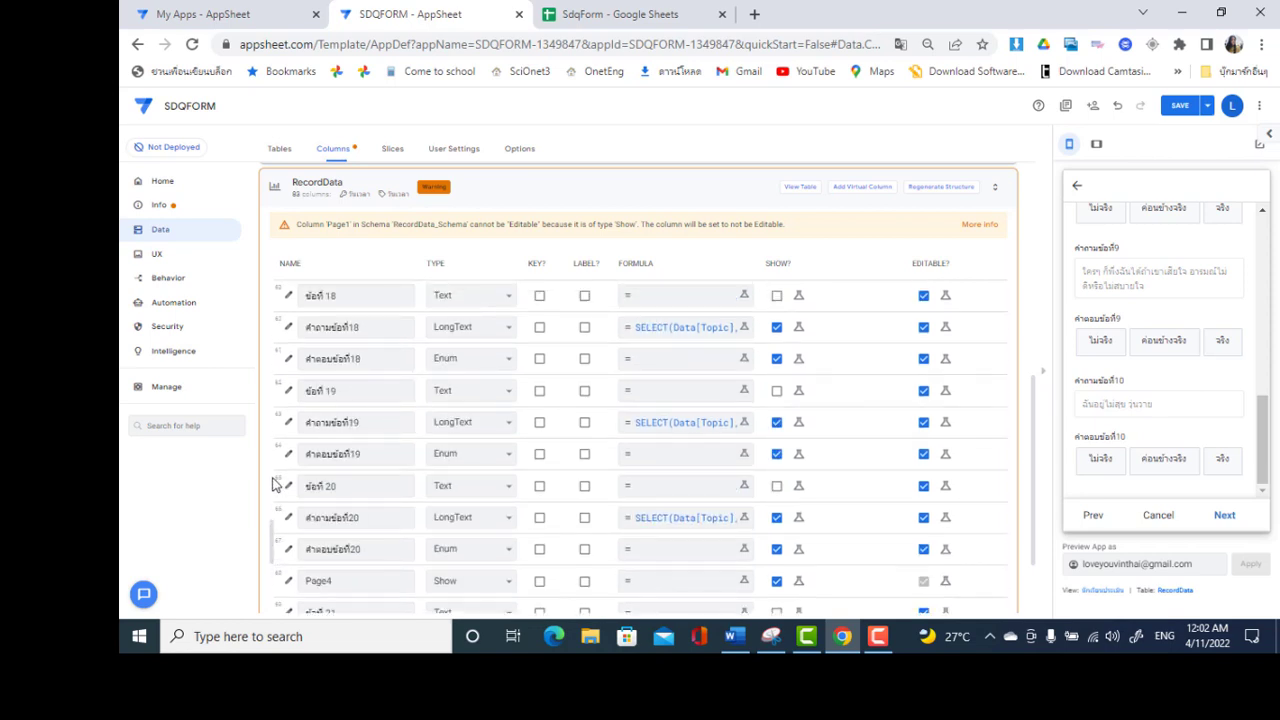
scroll(276, 420, "up", 9)
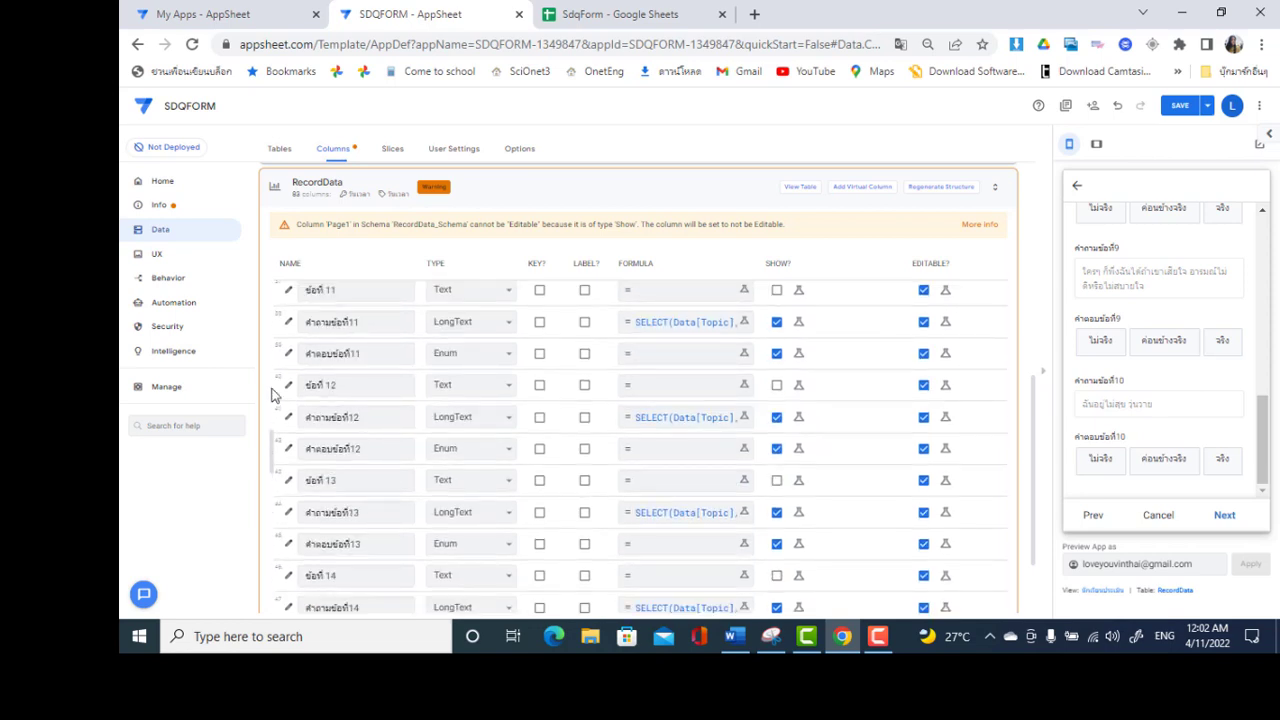
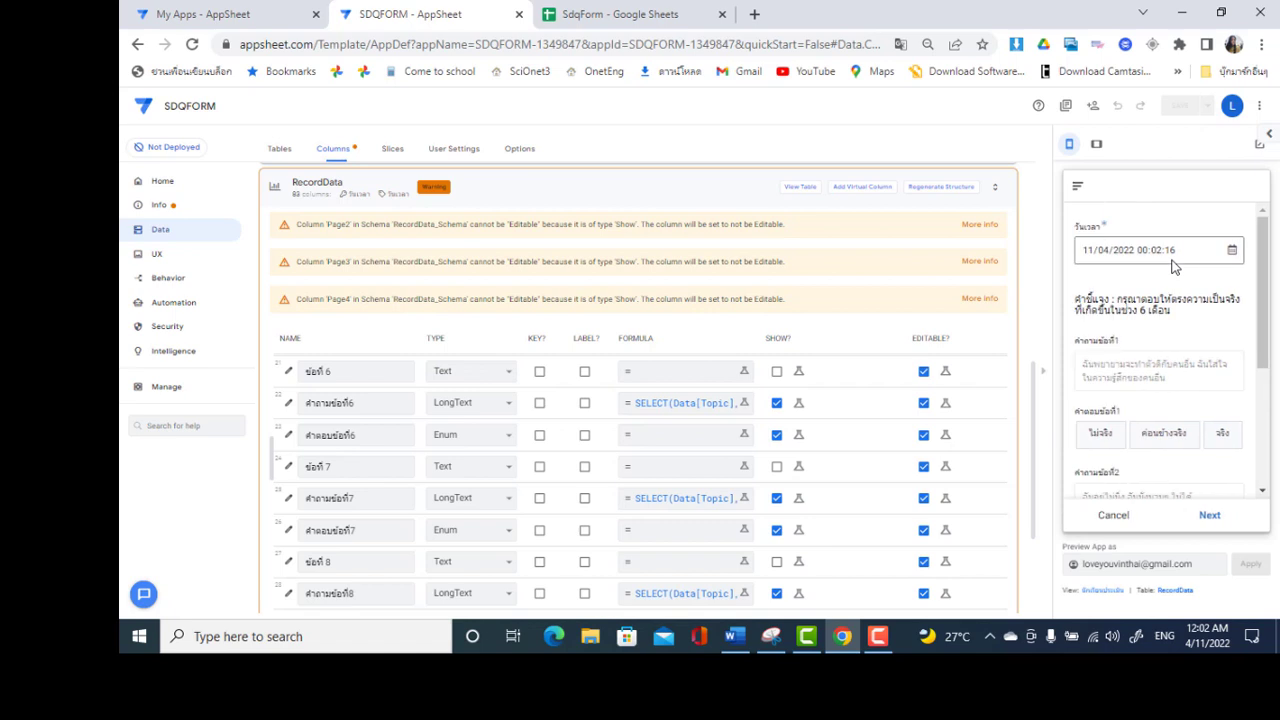
Scroll through the first page of SDQ questions and move to the next page
left_click(1263, 490)
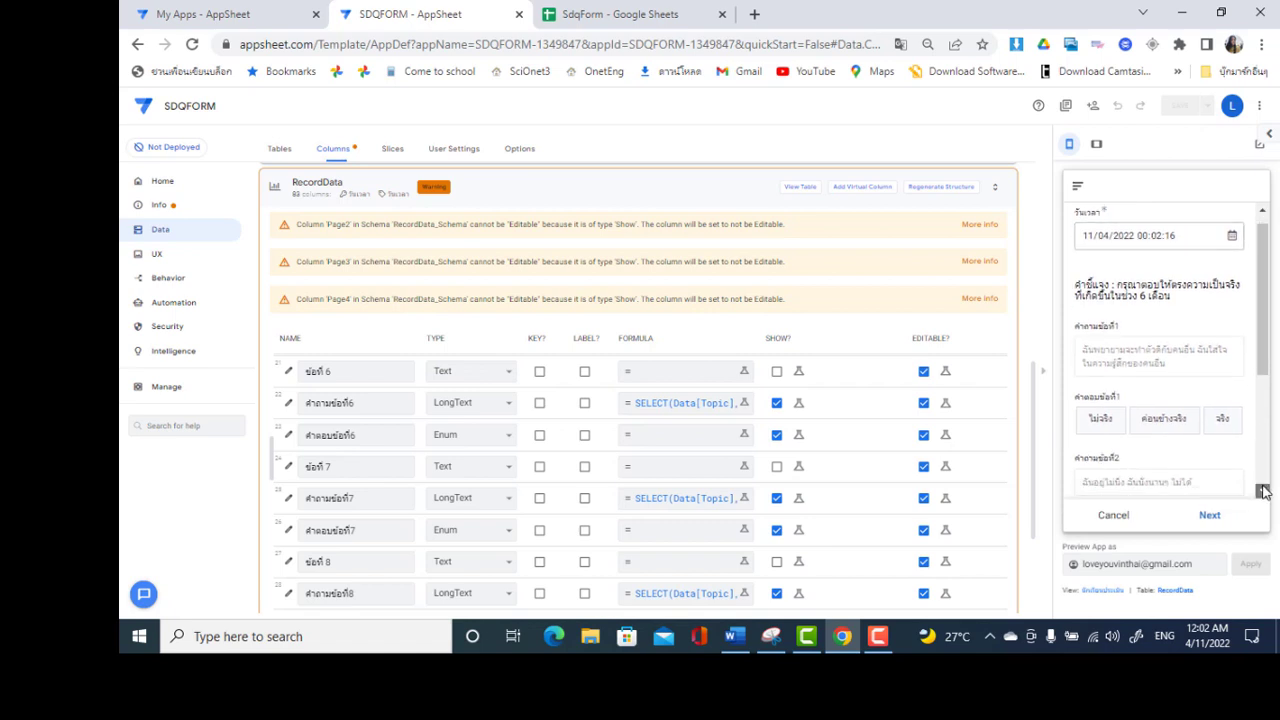
left_click(1263, 490)
left_click(1263, 490)
left_click(1263, 490)
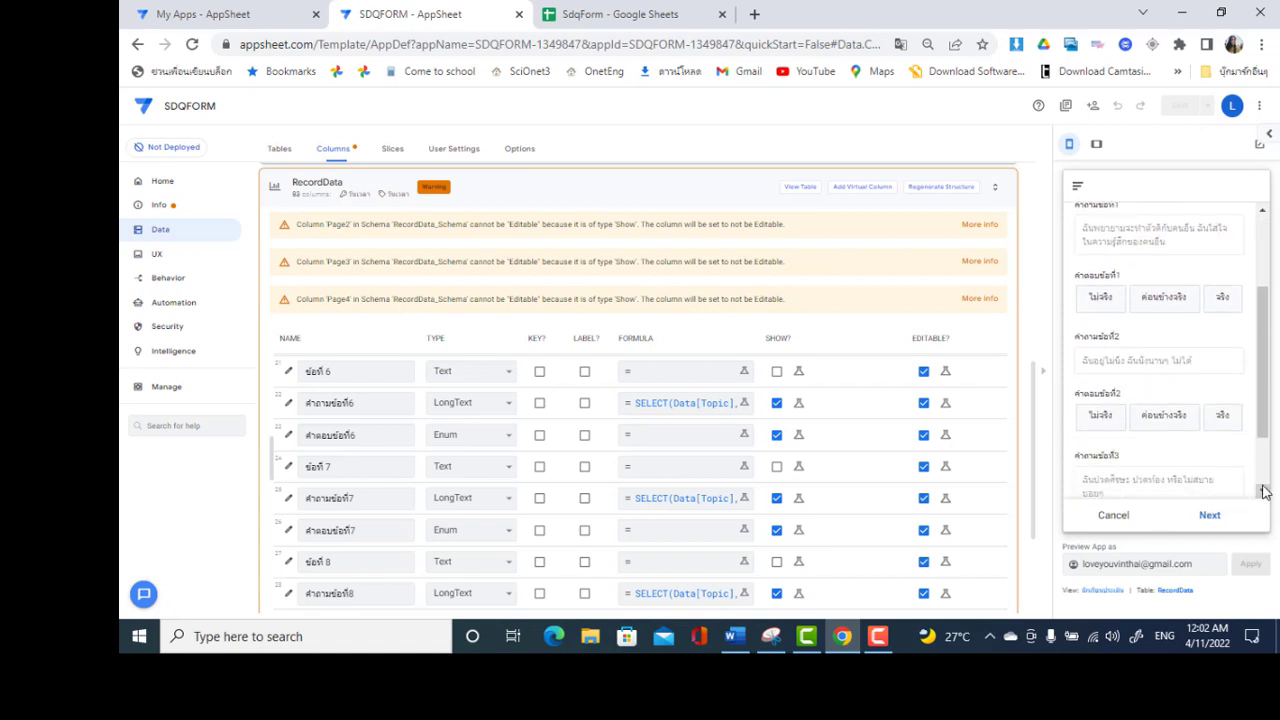
left_click(1263, 490)
left_click(1263, 490)
left_click(1263, 490)
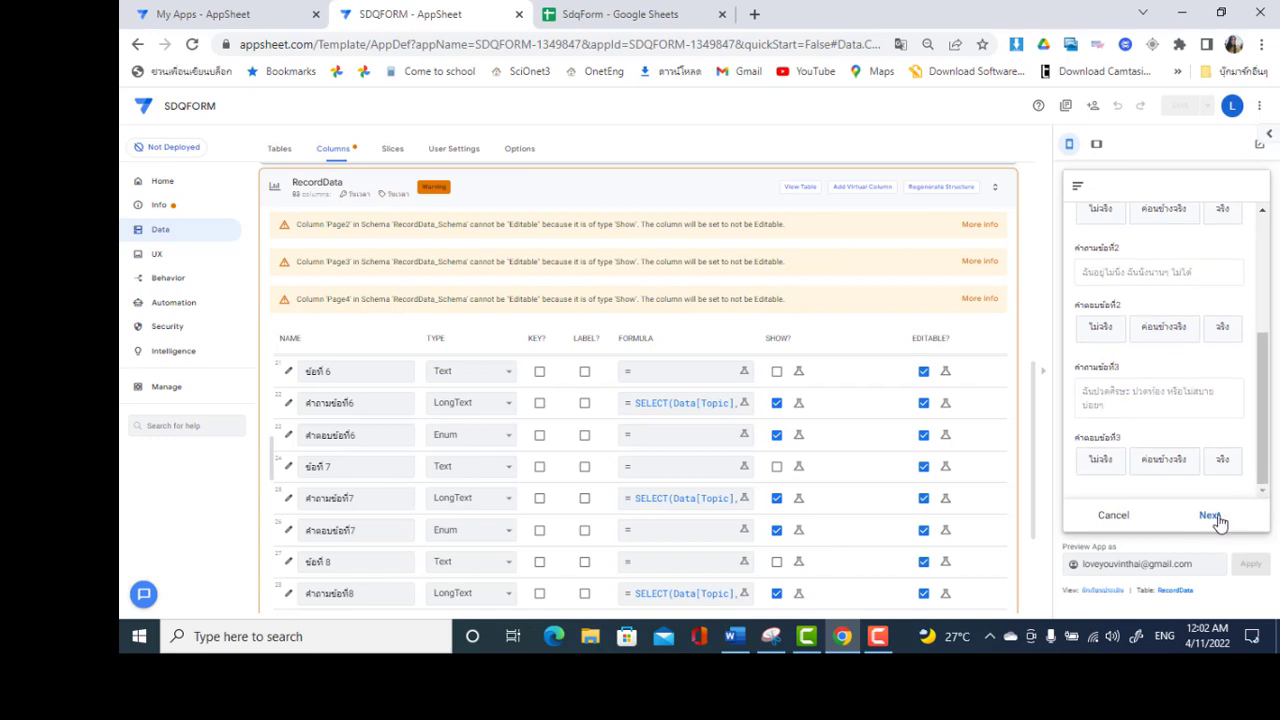
left_click(1210, 516)
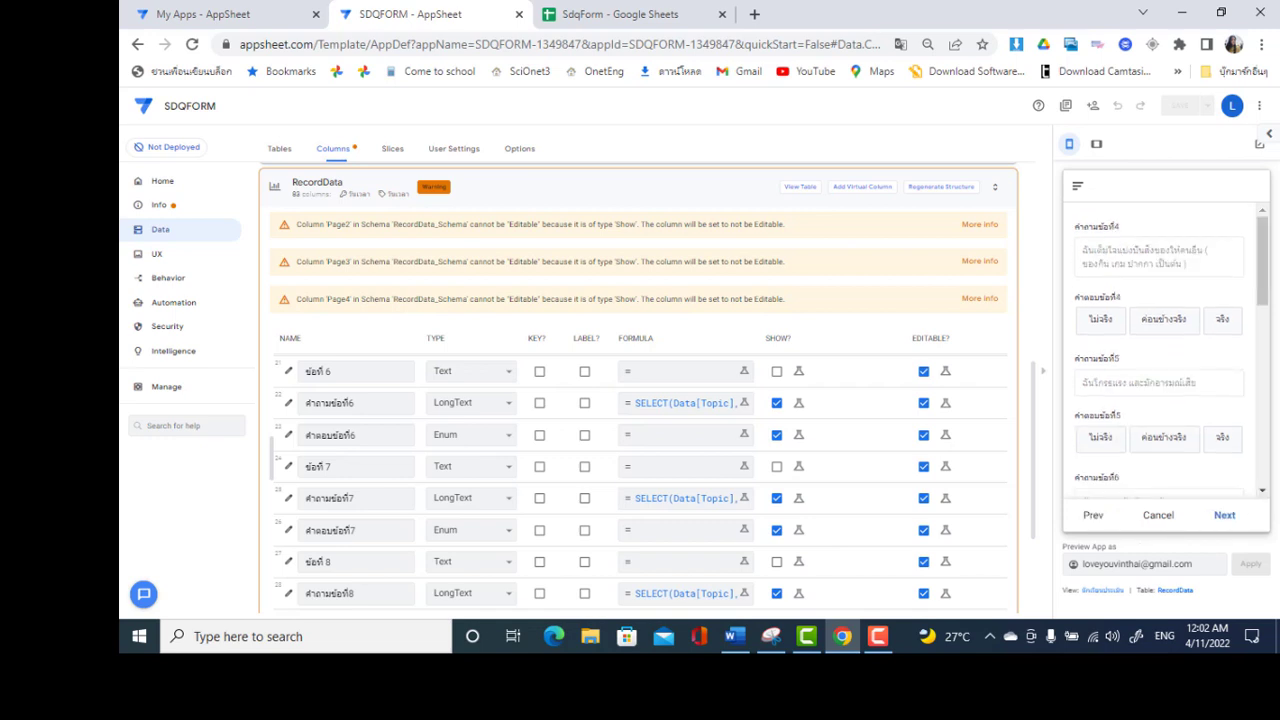
Scroll the second page and advance to the page with questions 11–13
left_click(1263, 490)
left_click(1263, 490)
left_click(1263, 490)
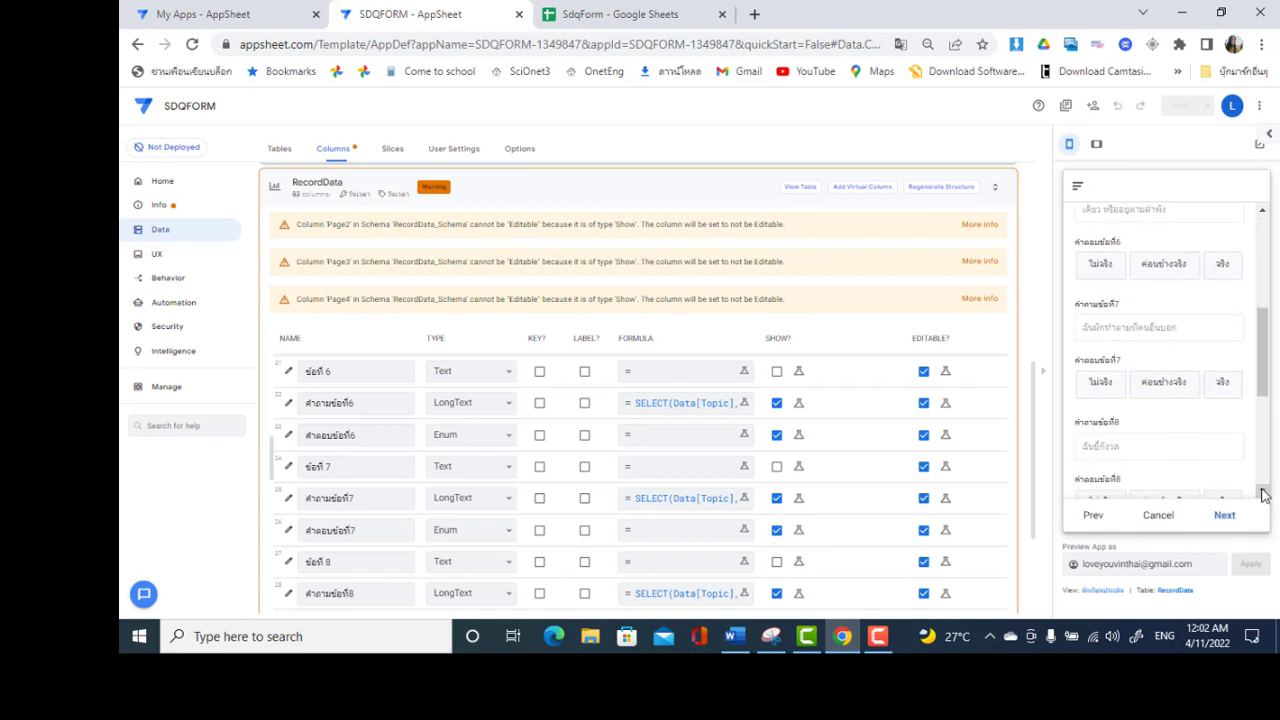
left_click(1263, 493)
left_click(1263, 493)
left_click(1263, 493)
left_click(1263, 493)
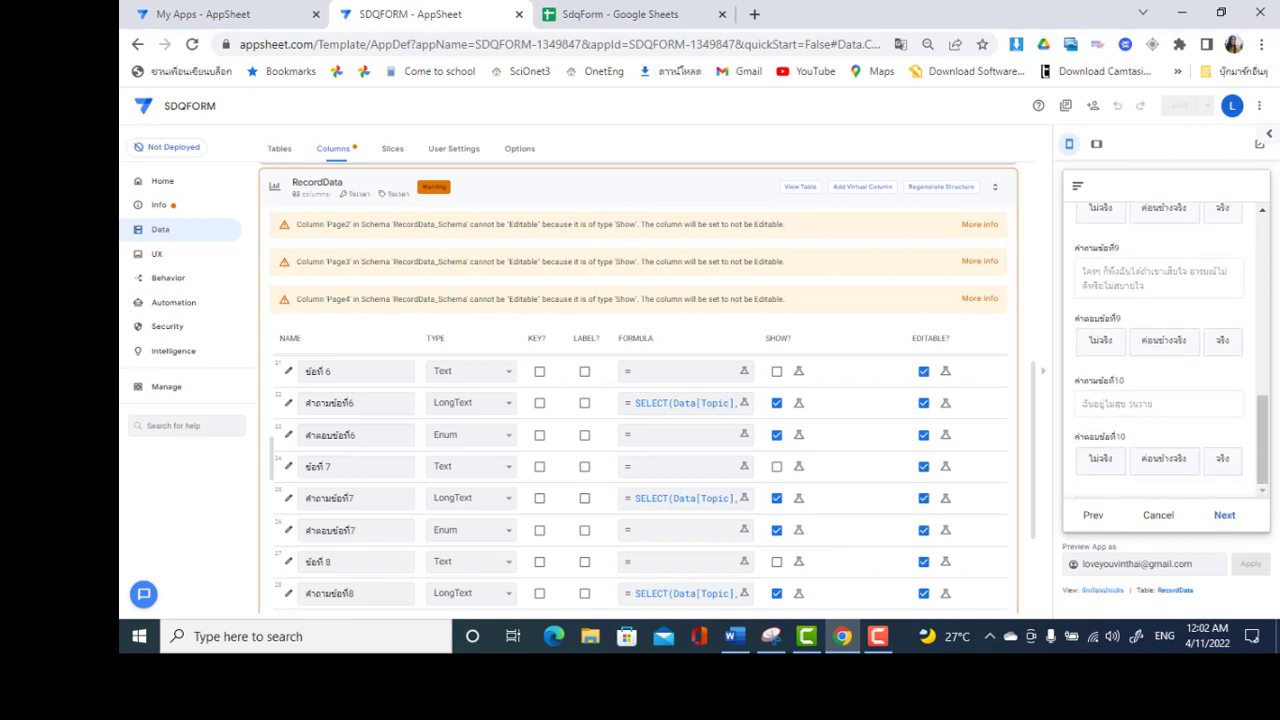
left_click(1224, 515)
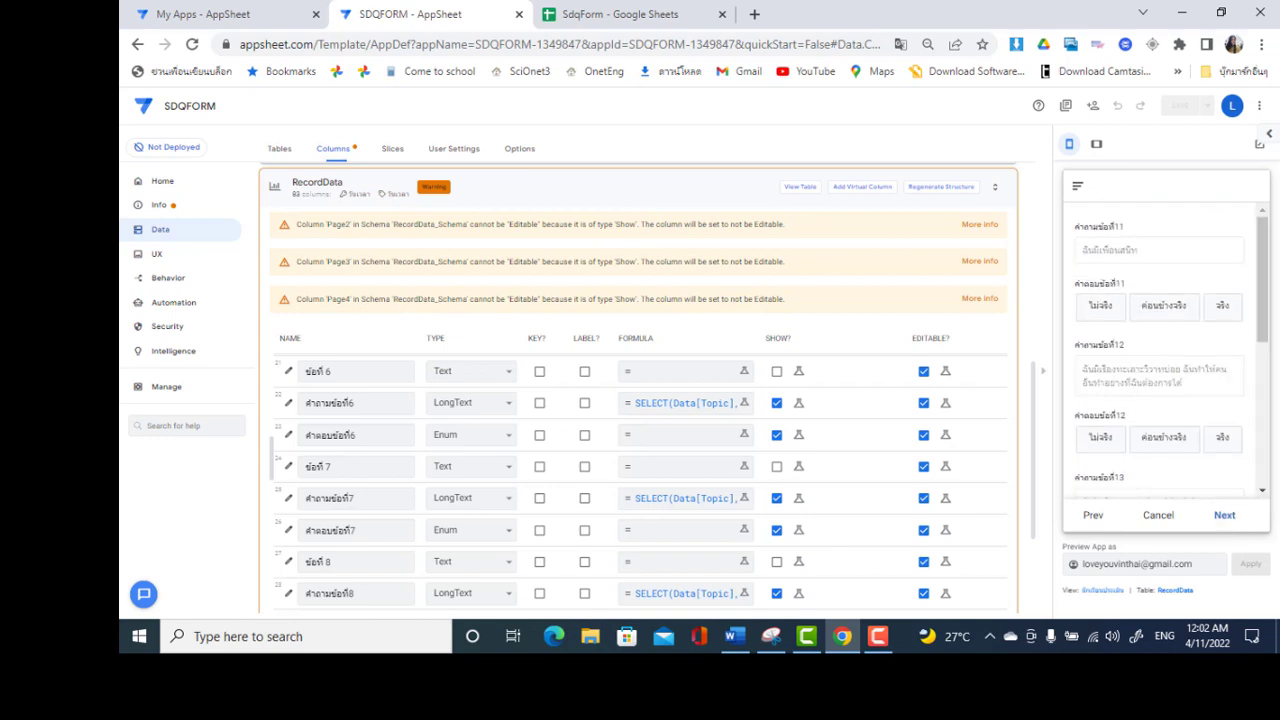
Page onward past questions 16–18 to the last page of questions
left_click(1267, 465)
left_click(1263, 490)
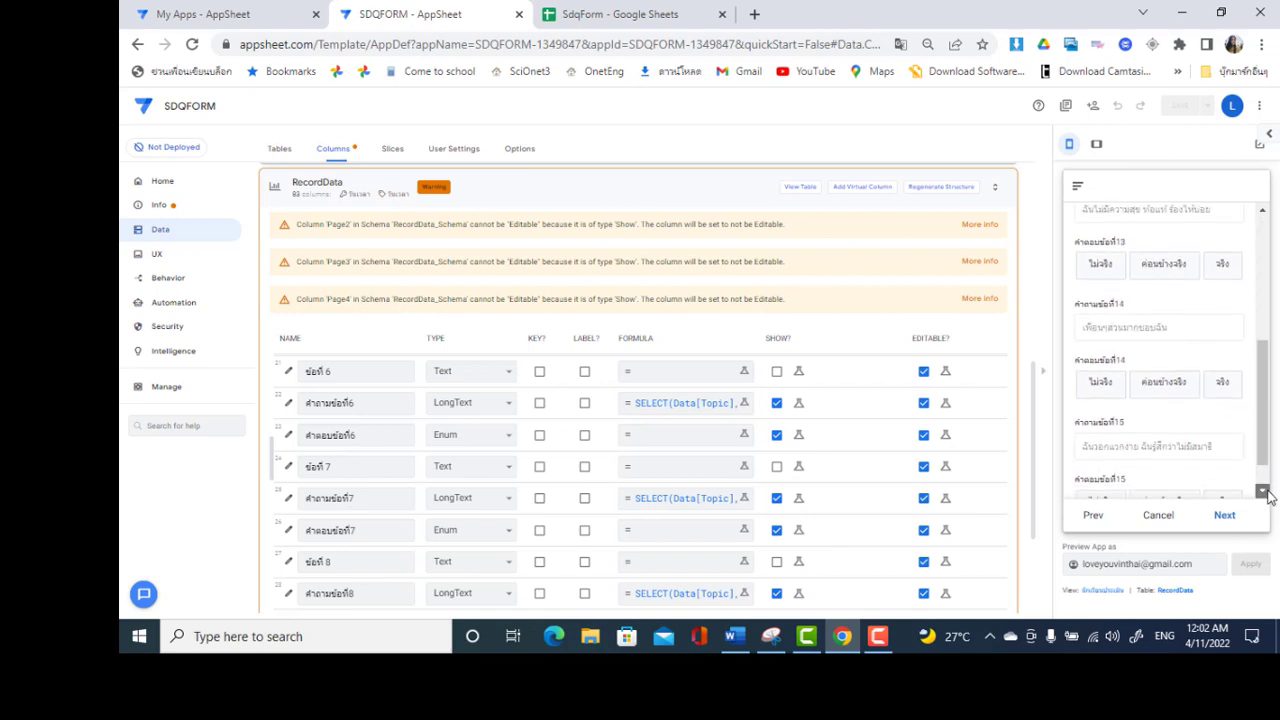
left_click(1263, 492)
left_click(1226, 516)
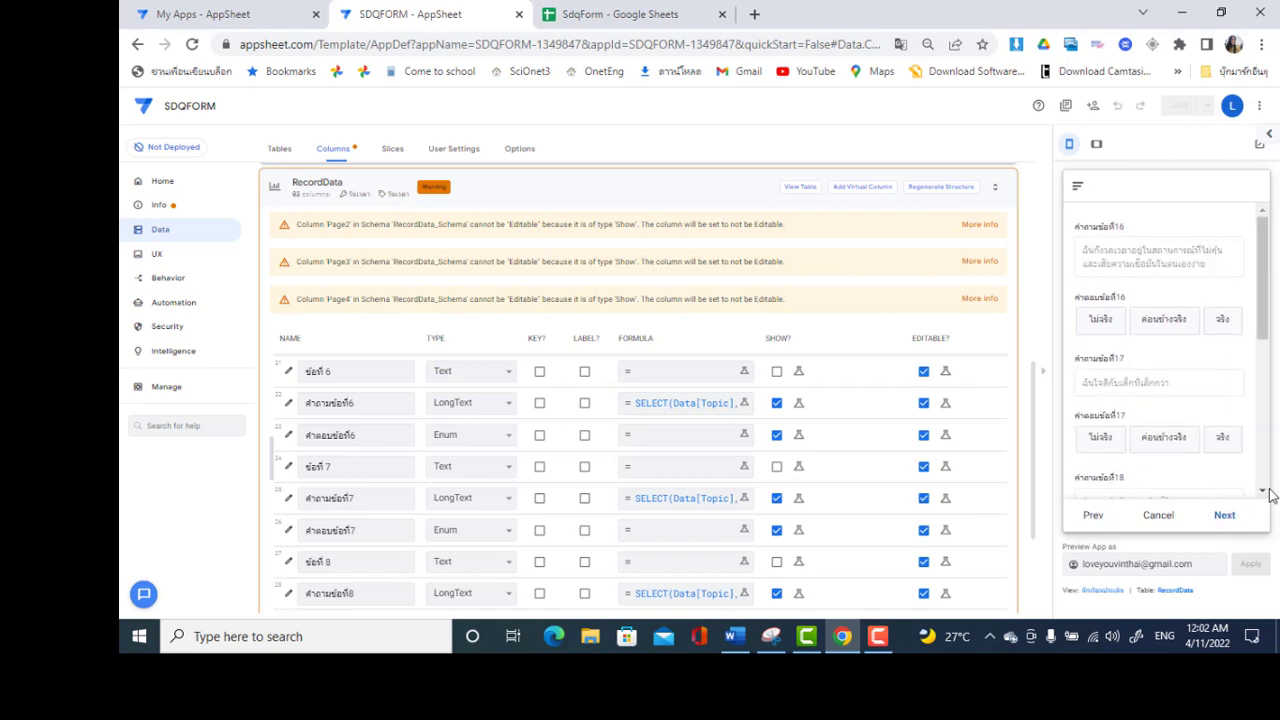
left_click(1267, 487)
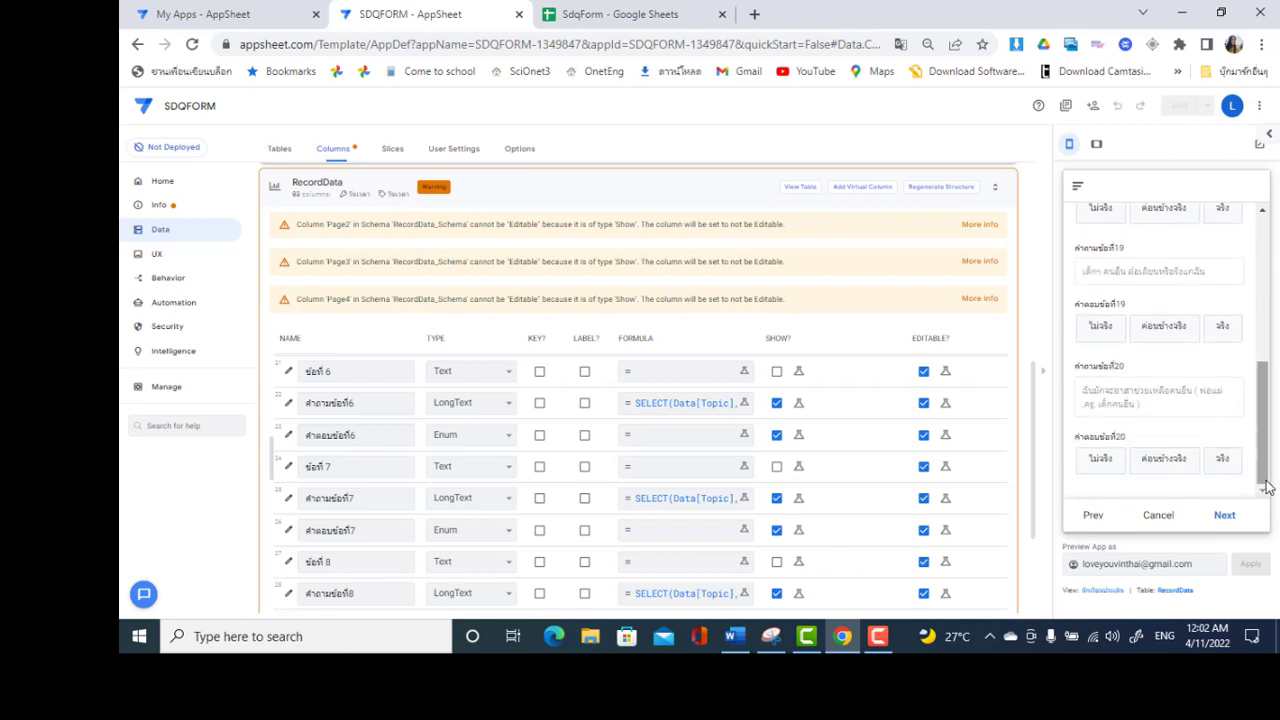
left_click(1226, 516)
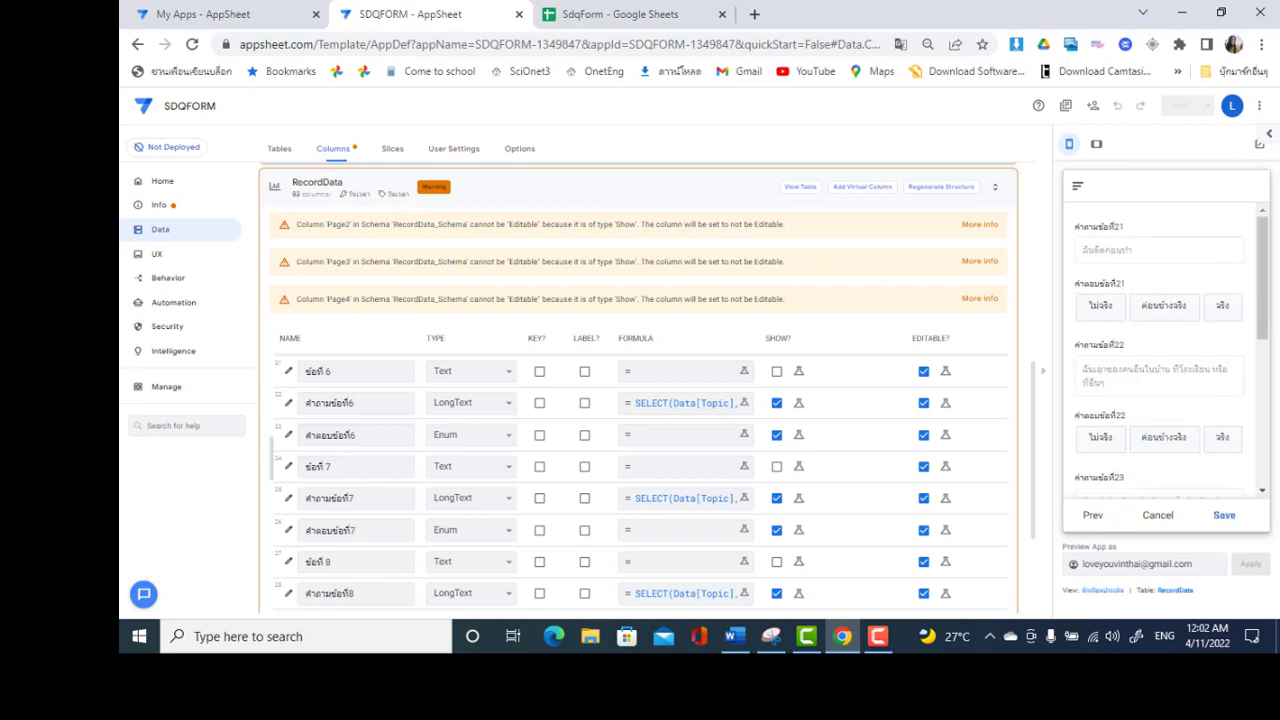
View questions 24–25 on the last page, then cancel the form without saving
left_click_drag(1268, 432, 1268, 472)
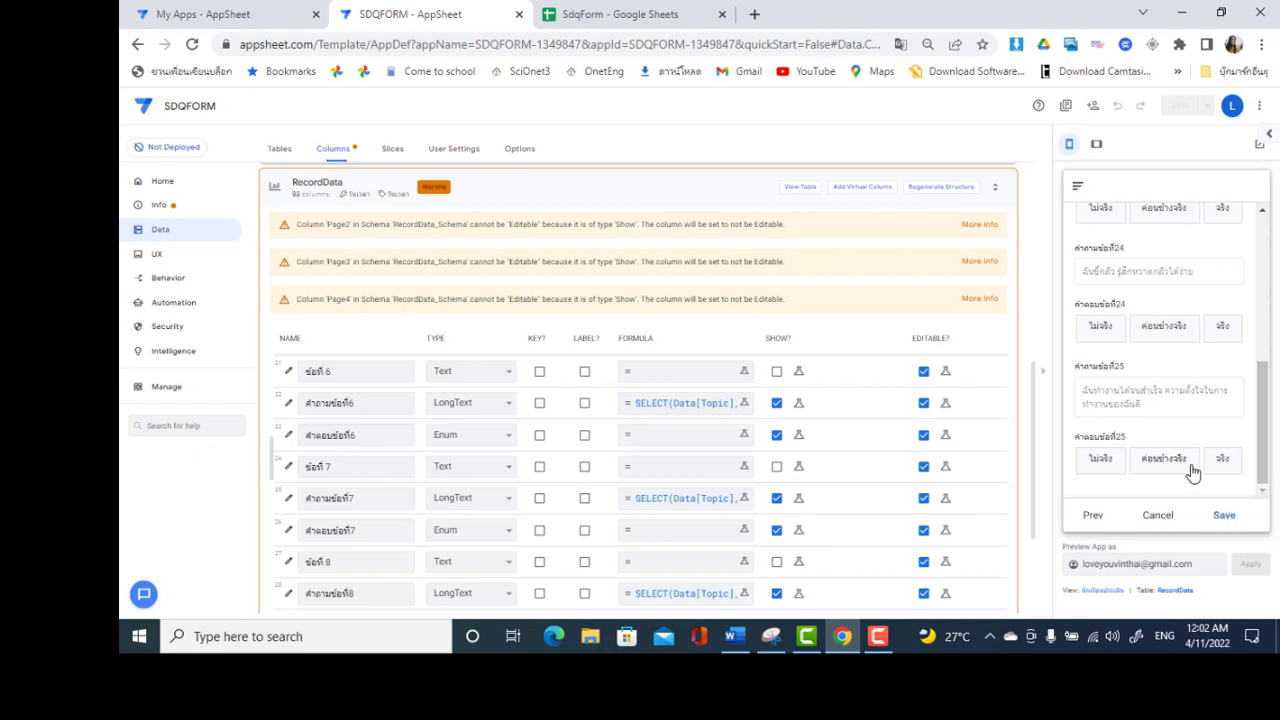
scroll(1263, 302, "up", 5)
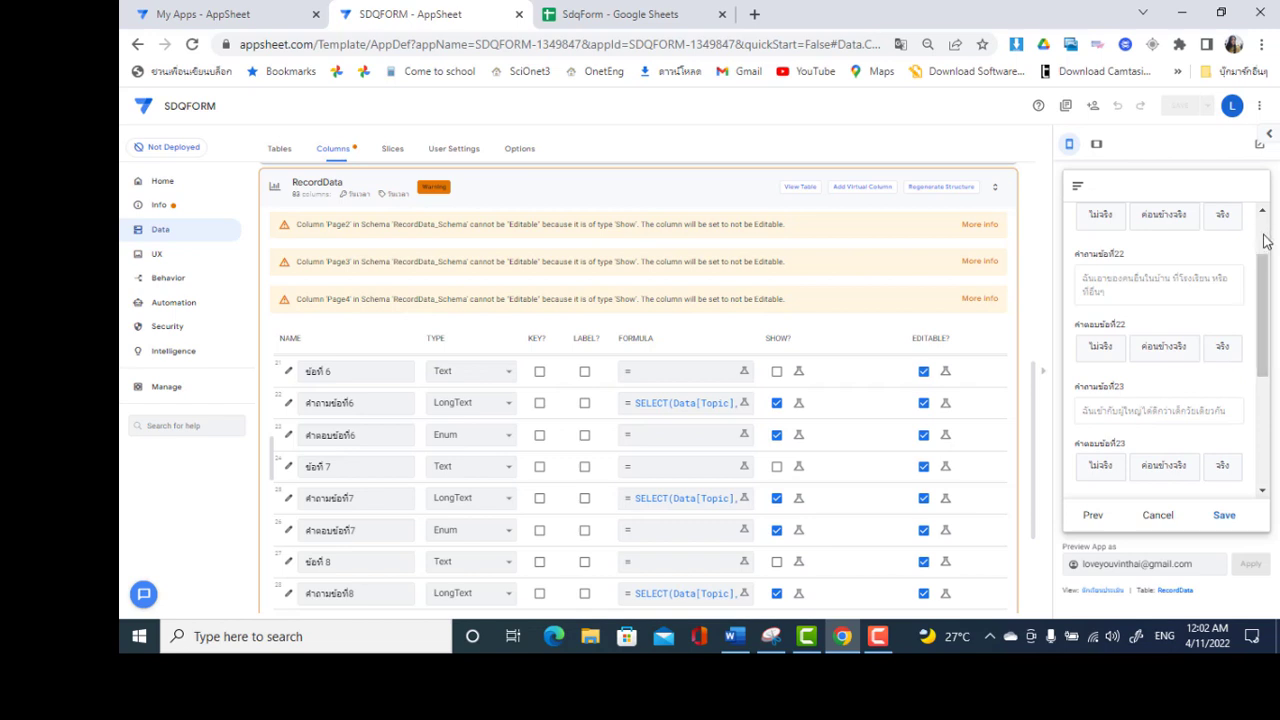
left_click(1268, 447)
left_click(1268, 467)
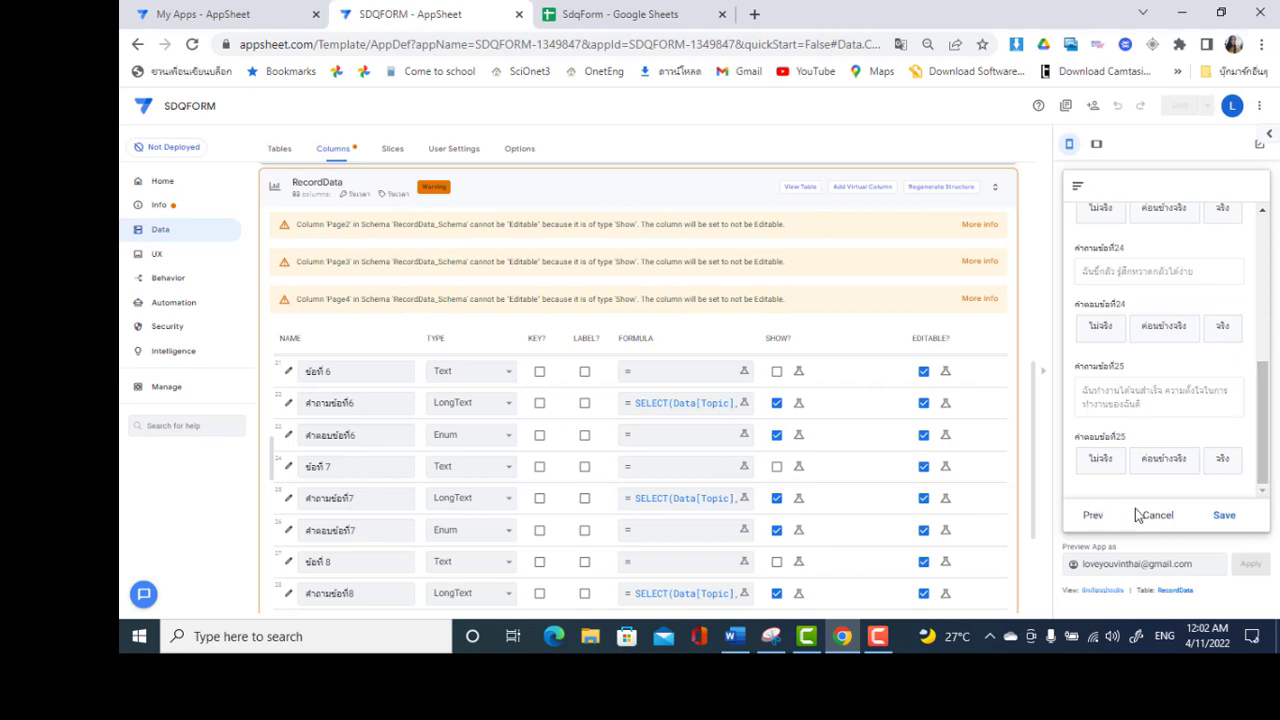
left_click(1157, 516)
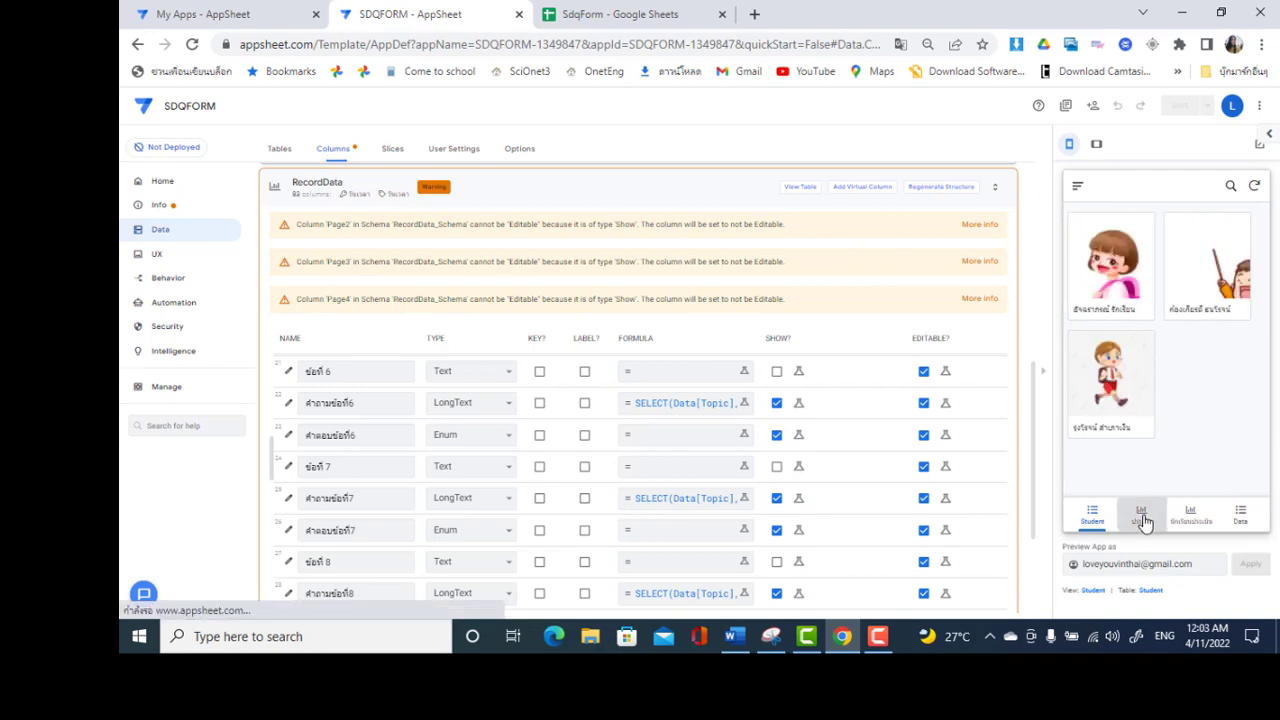
Start a new preview entry with status นักเรียน and the second student's name
left_click(1141, 516)
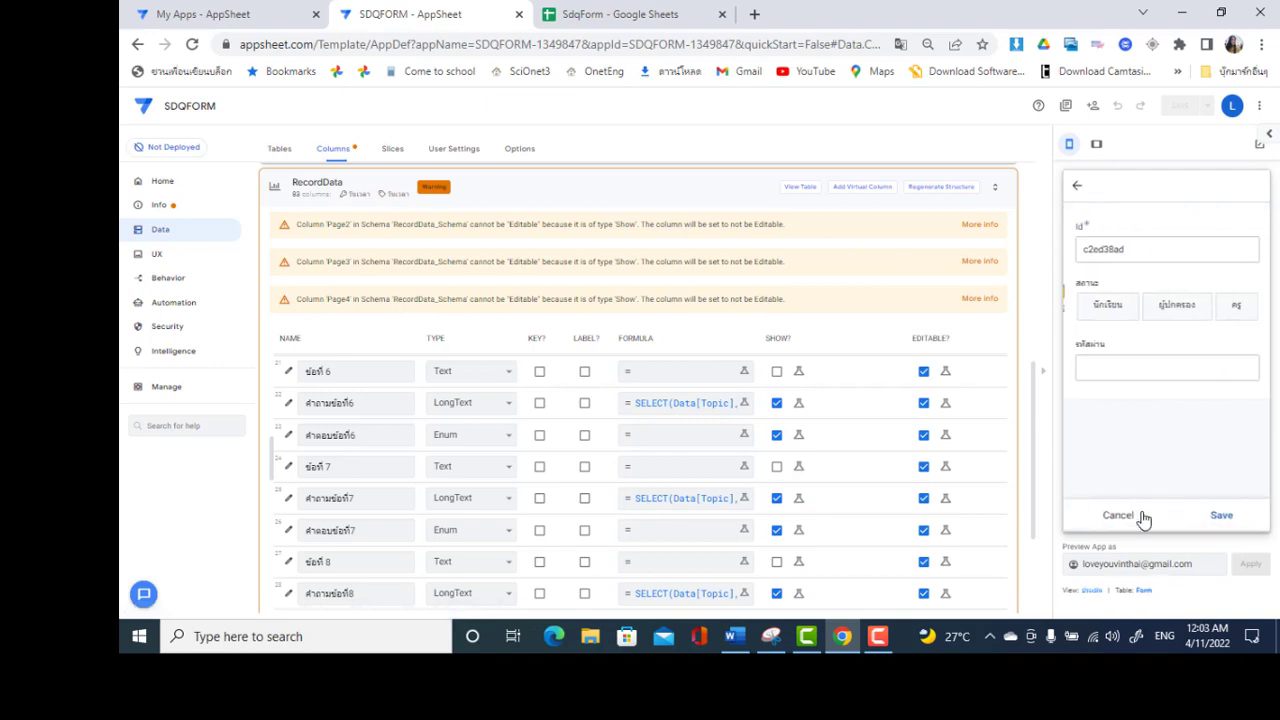
left_click(1120, 316)
left_click(1206, 374)
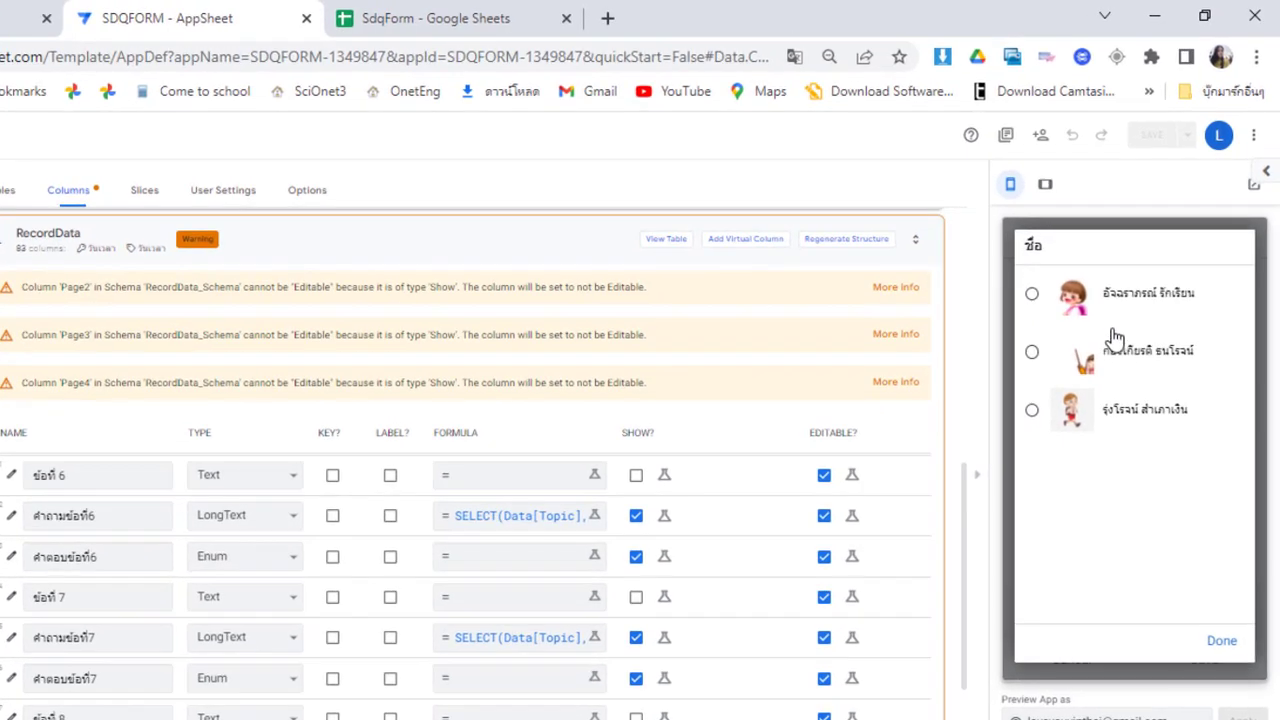
left_click(1117, 360)
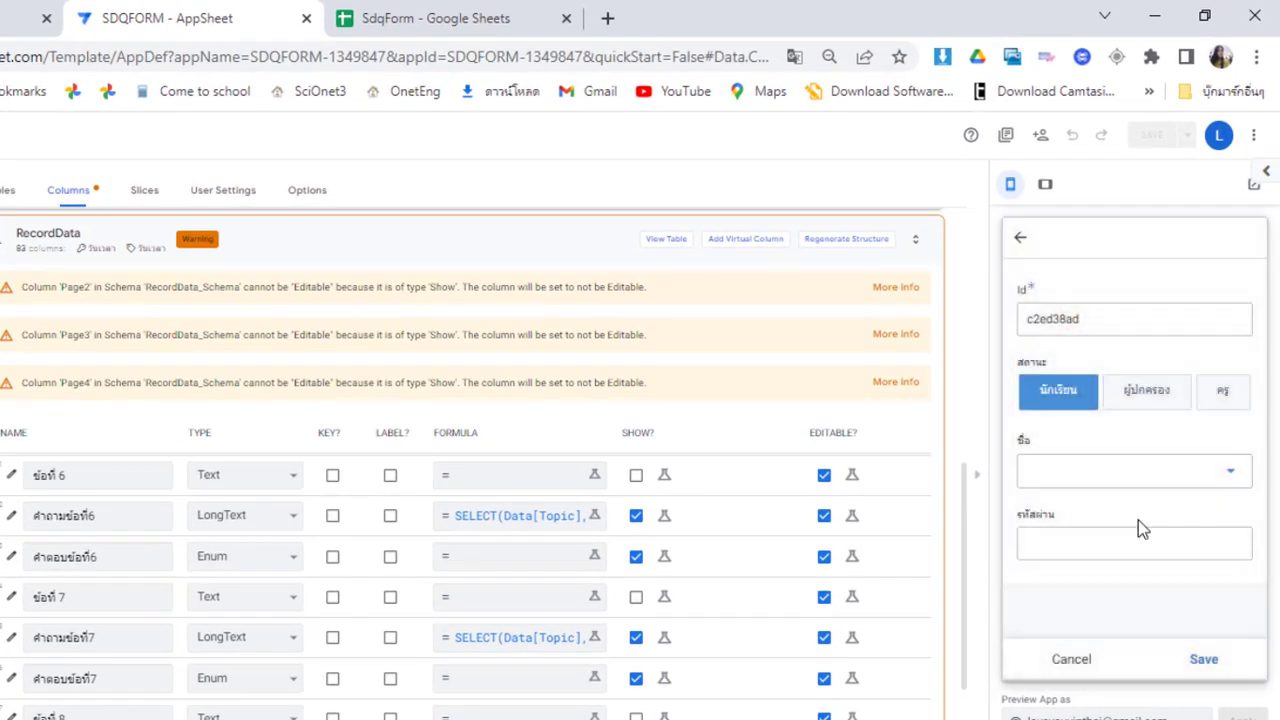
Enter the student's password and begin part 1 of the questionnaire
left_click(1122, 587)
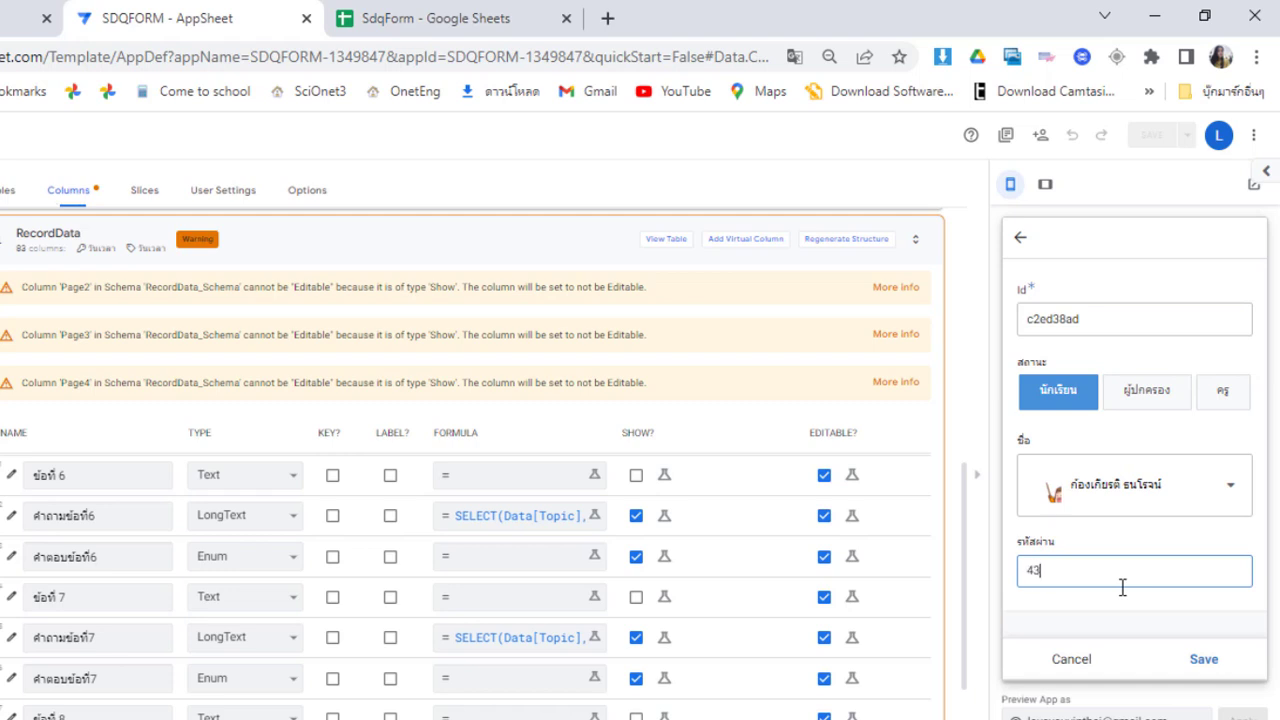
left_click(1175, 605)
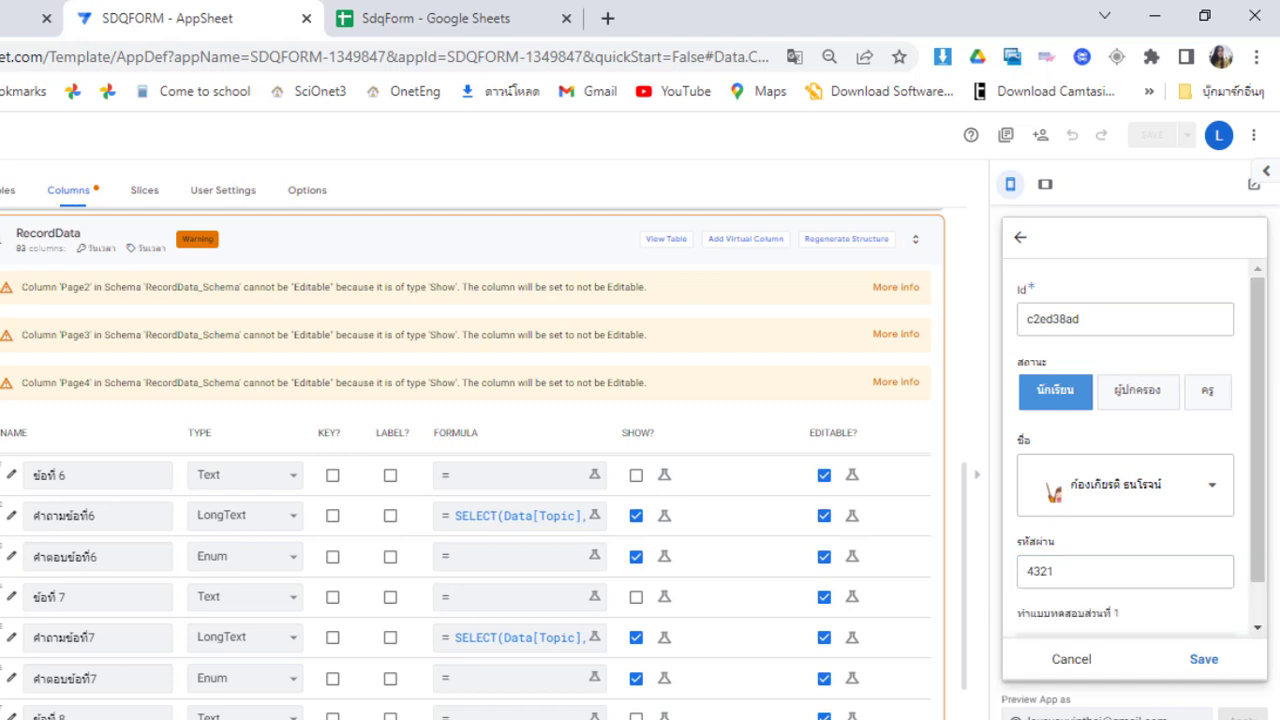
left_click(1257, 627)
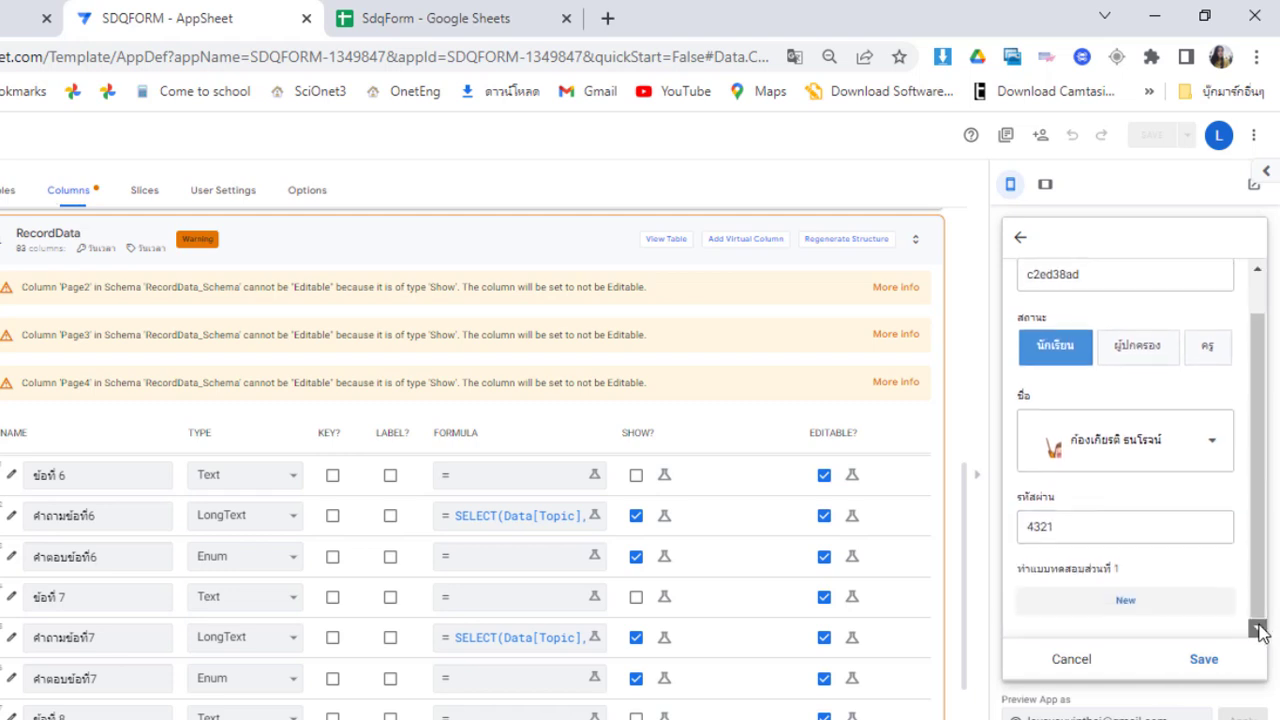
left_click(1124, 602)
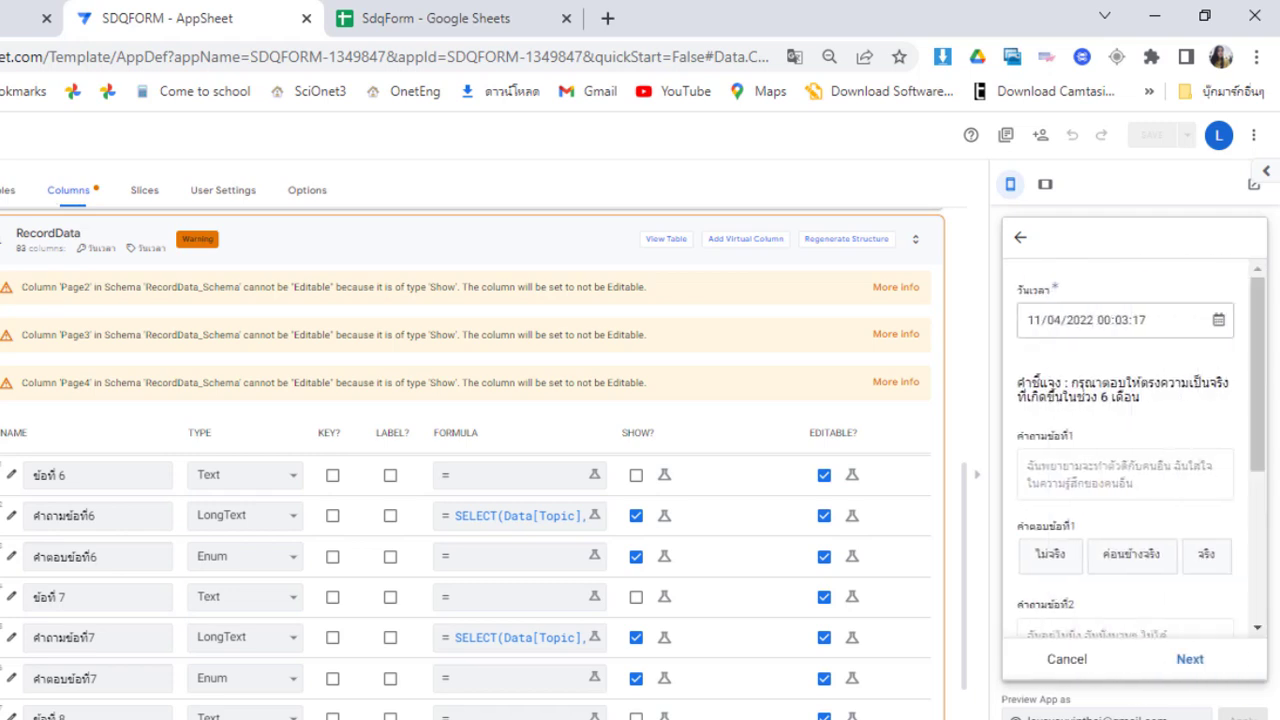
Answer questions 1–3 as ไม่จริง, ค่อนข้างจริง and จริง
left_click(1068, 565)
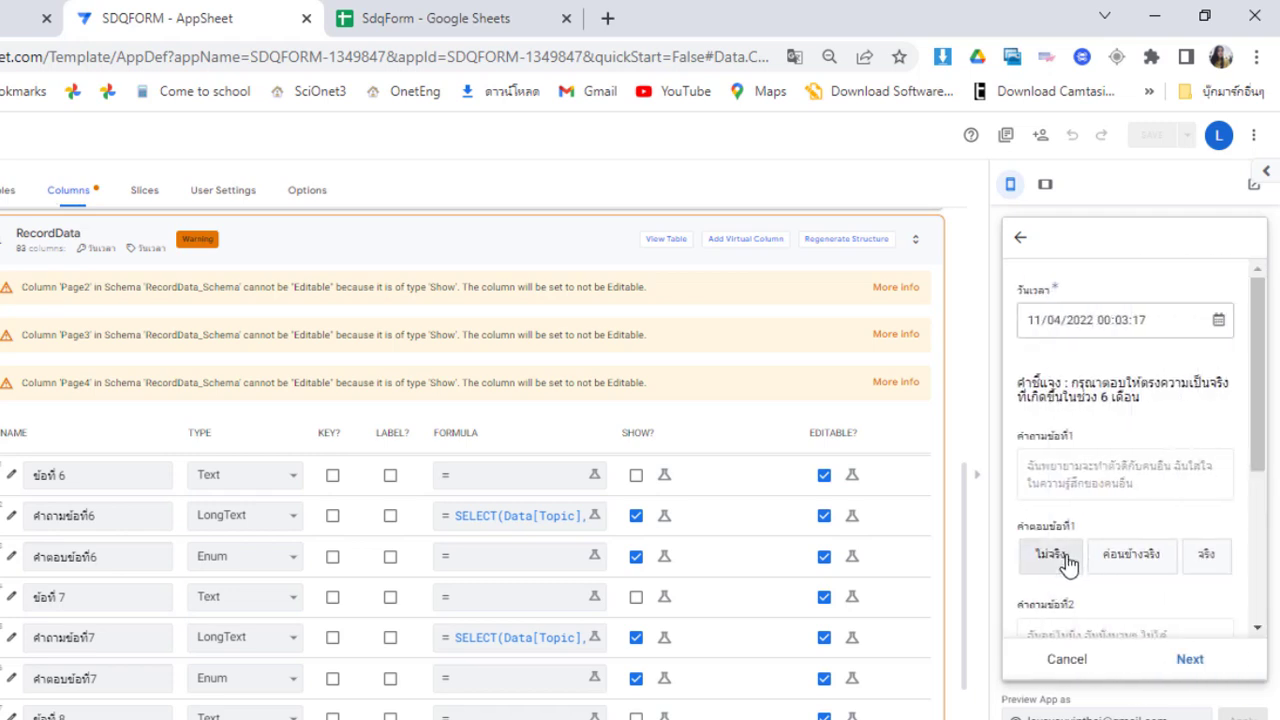
left_click(1257, 628)
left_click(1257, 628)
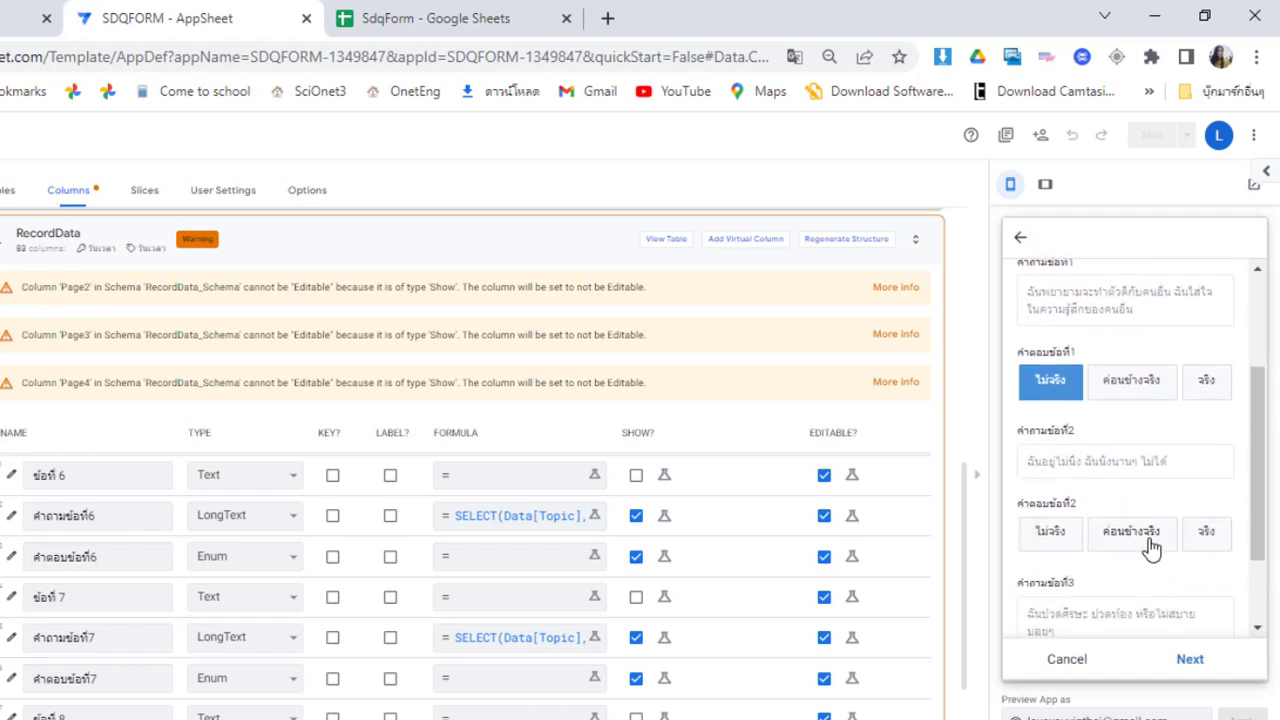
left_click(1158, 553)
left_click(1257, 628)
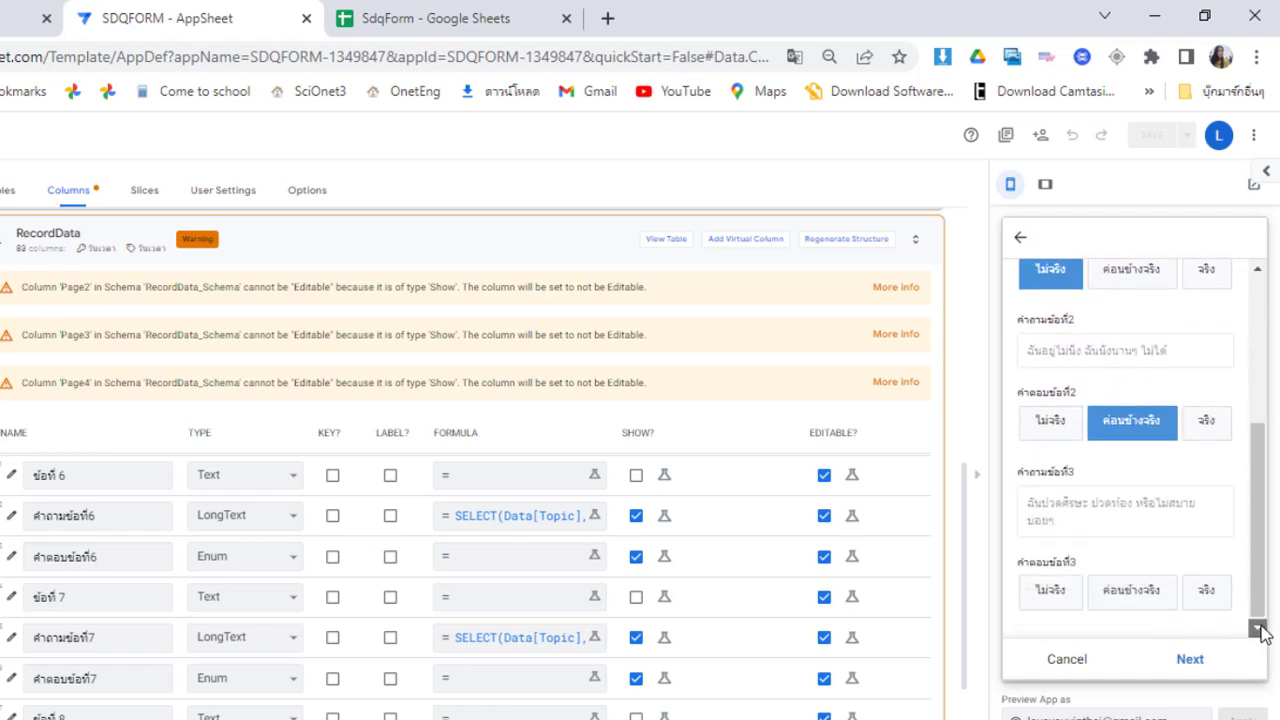
left_click(1211, 588)
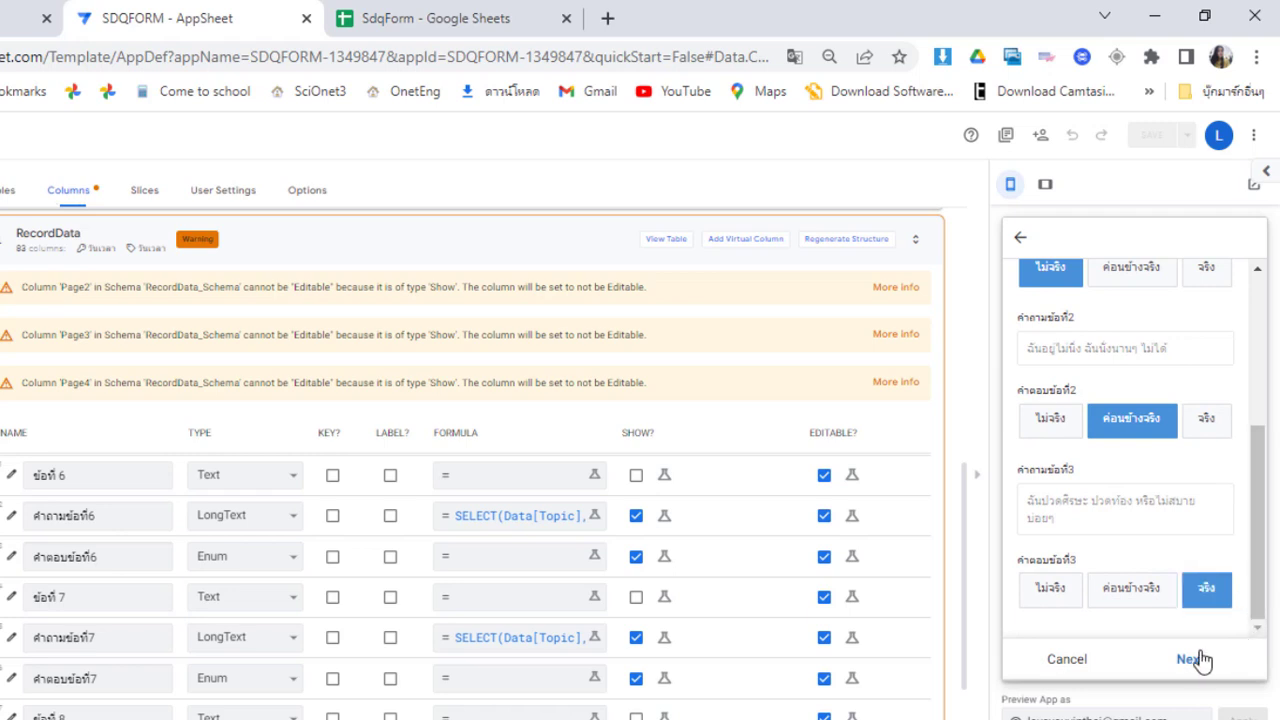
On the next page, answer Q4 จริง, Q5 ไม่จริง, Q6 ไม่จริง and Q7 ค่อนข้างจริง
left_click(1192, 659)
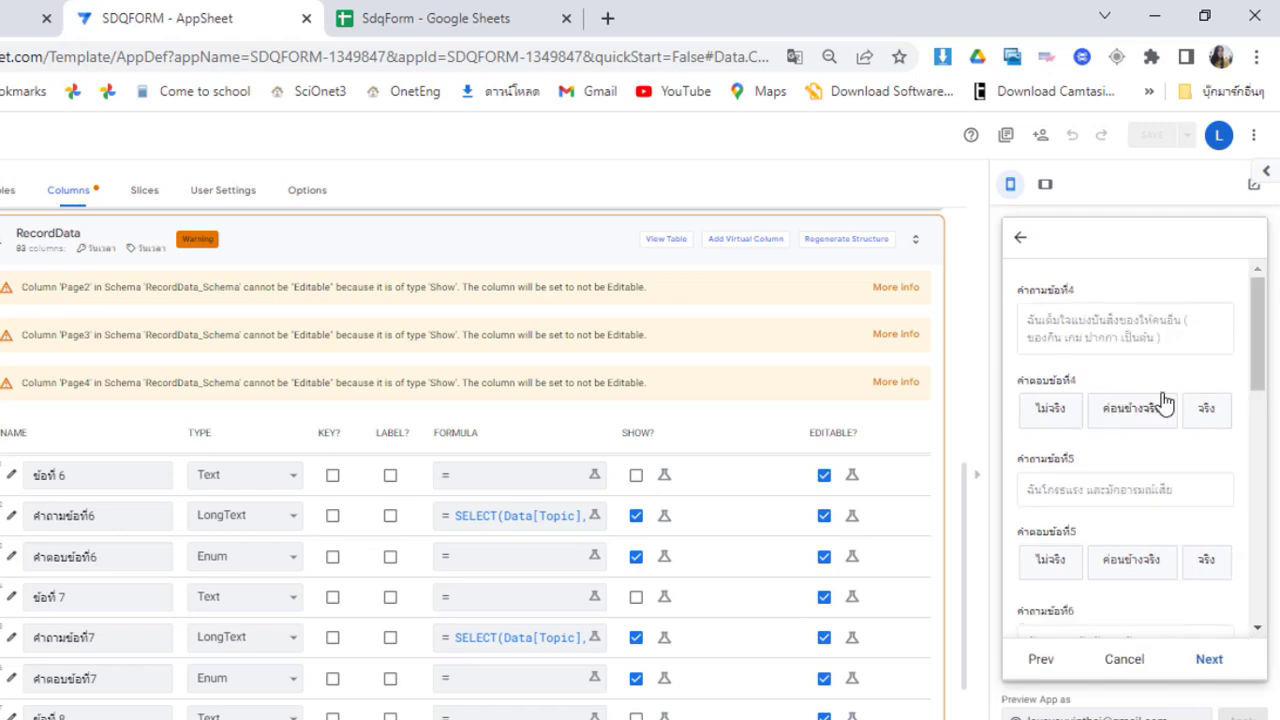
left_click(1226, 412)
left_click(1063, 565)
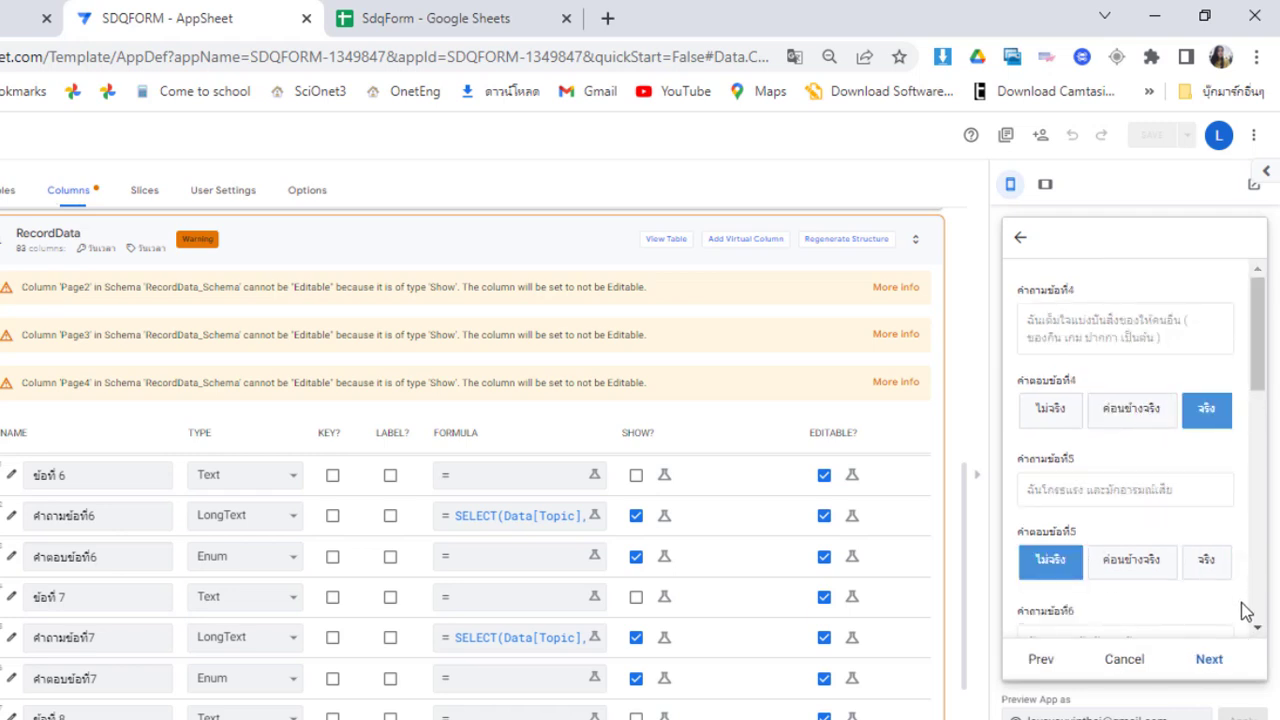
left_click(1260, 632)
left_click(1260, 632)
left_click(1260, 632)
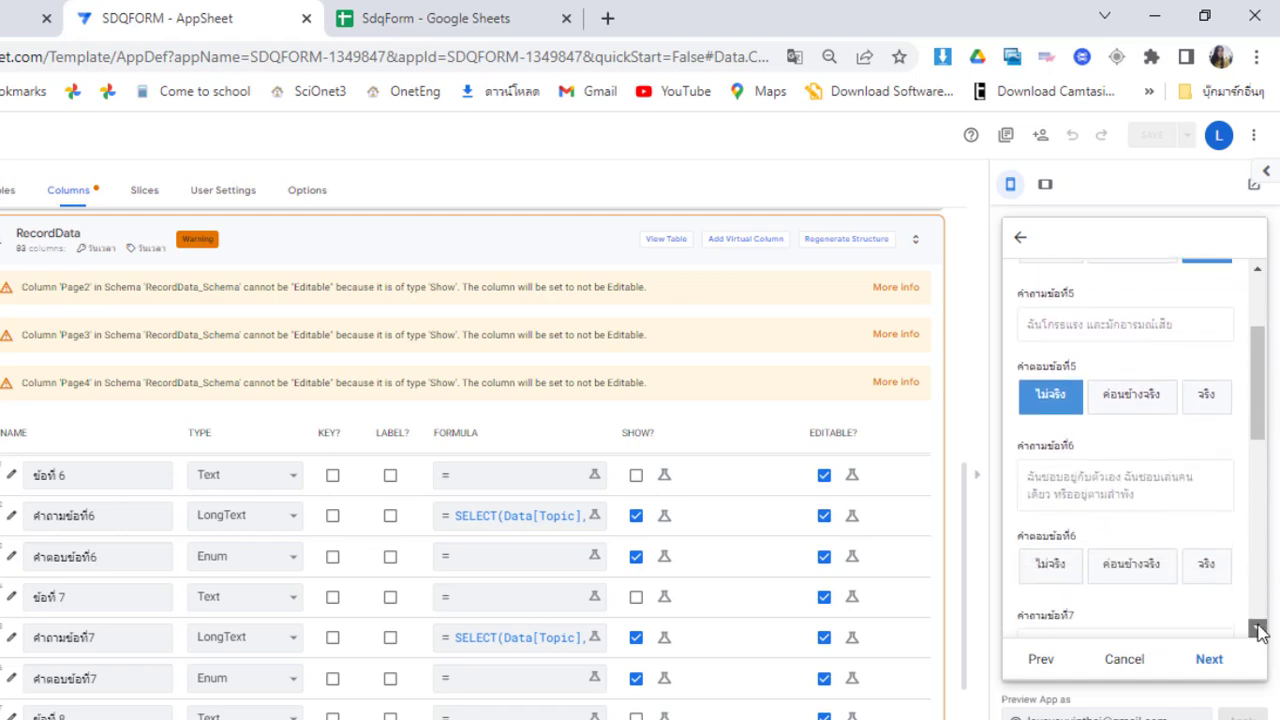
left_click(1260, 632)
left_click(1055, 518)
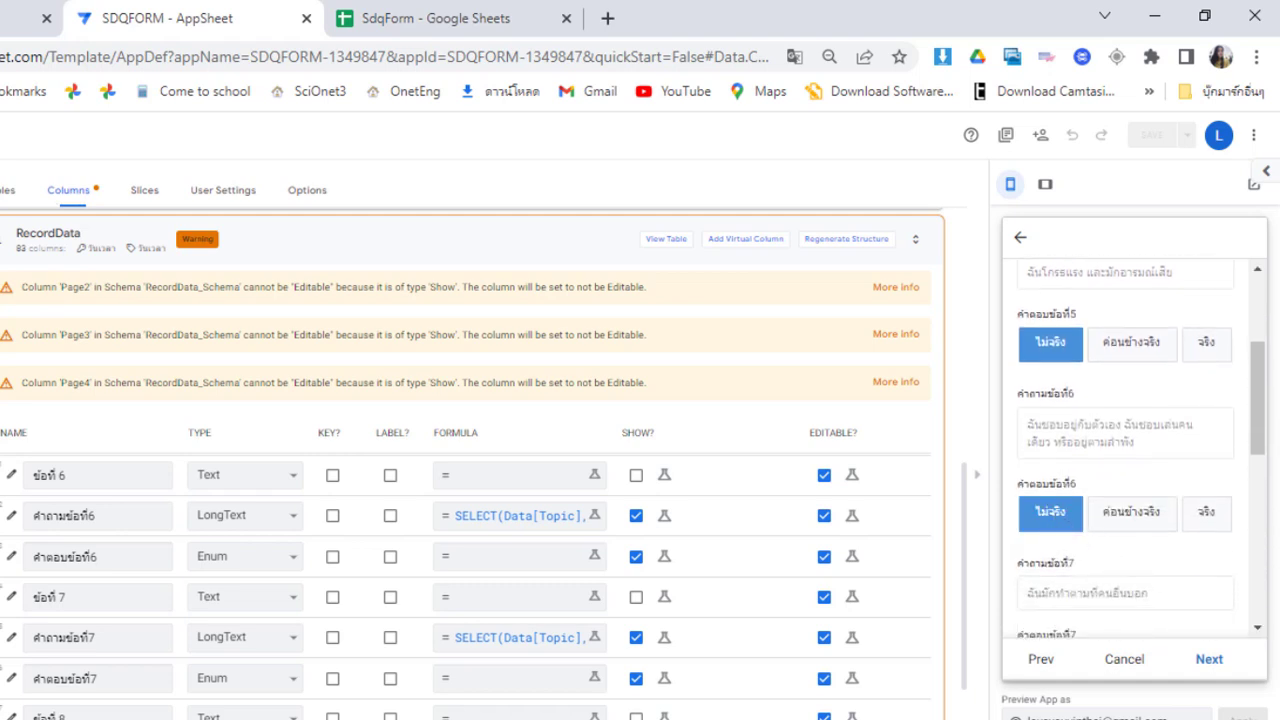
left_click(1260, 628)
left_click(1260, 628)
left_click(1260, 628)
left_click(1260, 628)
left_click(1260, 628)
left_click(1260, 628)
left_click(1260, 628)
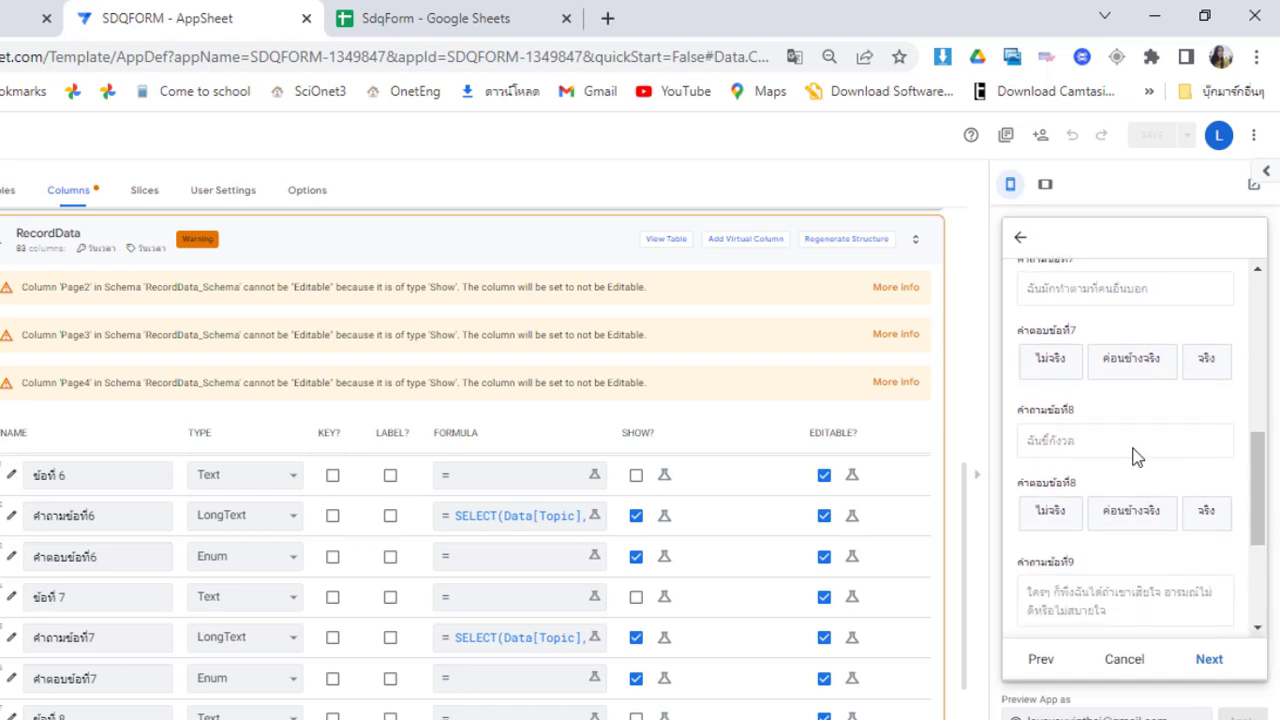
left_click(1146, 362)
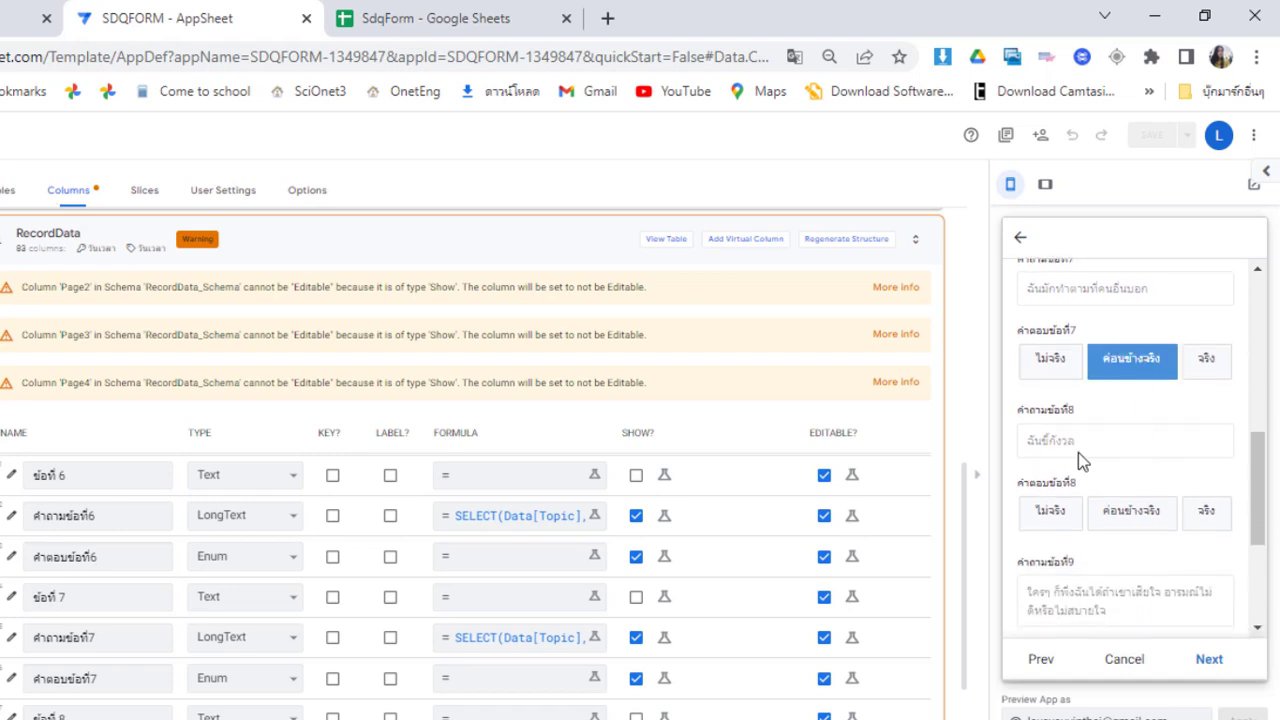
Answer Q8 ไม่จริง, Q9 จริง and Q10 ไม่จริง
left_click(1050, 518)
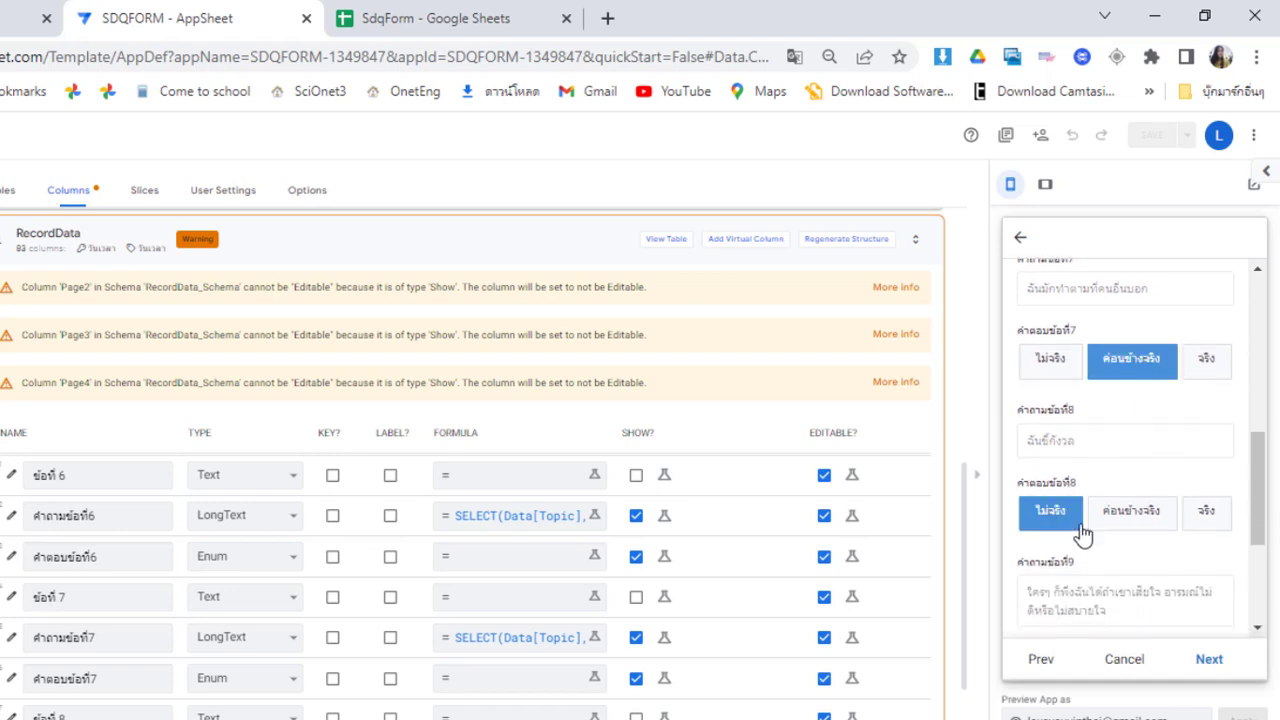
left_click(1260, 630)
left_click(1260, 630)
left_click(1260, 630)
left_click(1260, 630)
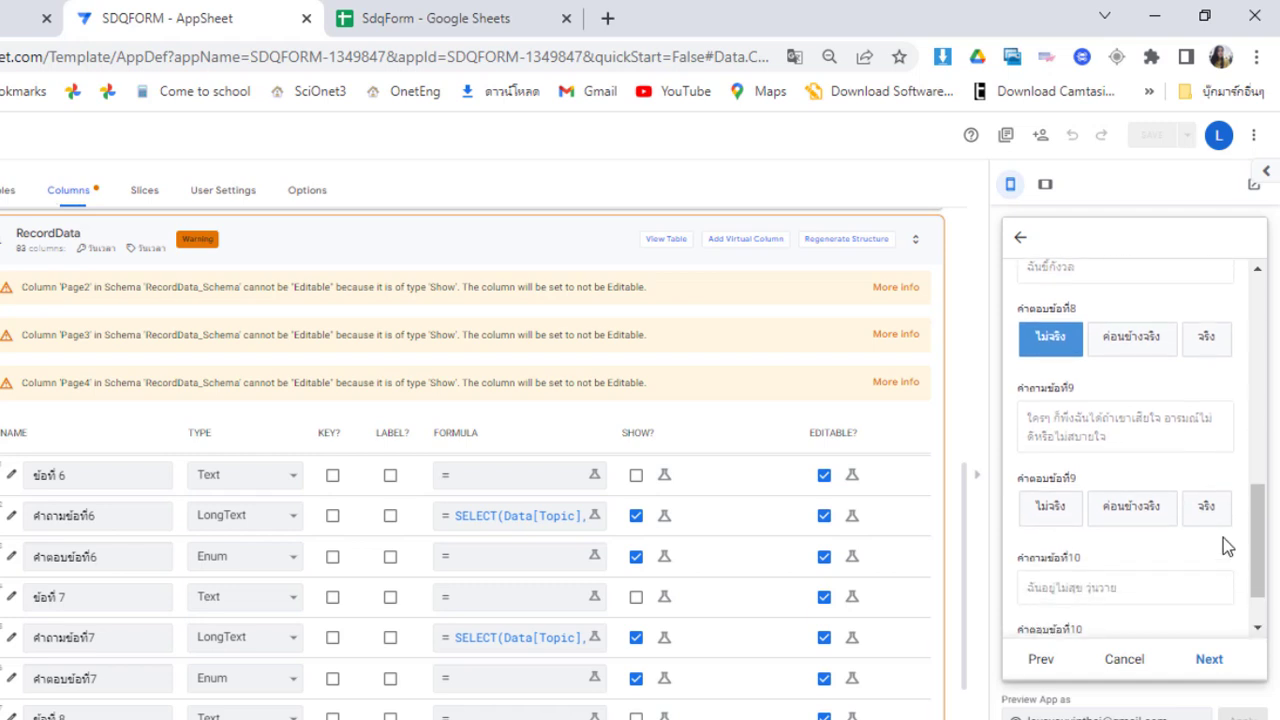
left_click(1214, 510)
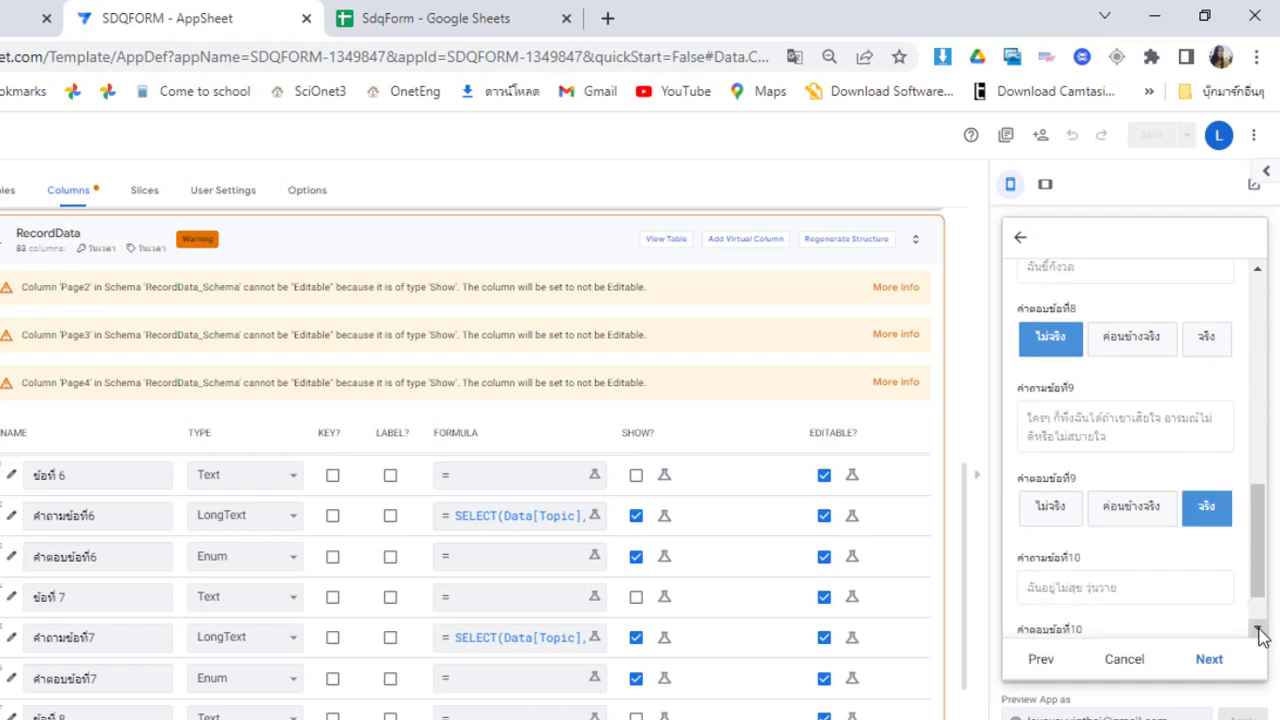
left_click(1260, 630)
left_click(1055, 596)
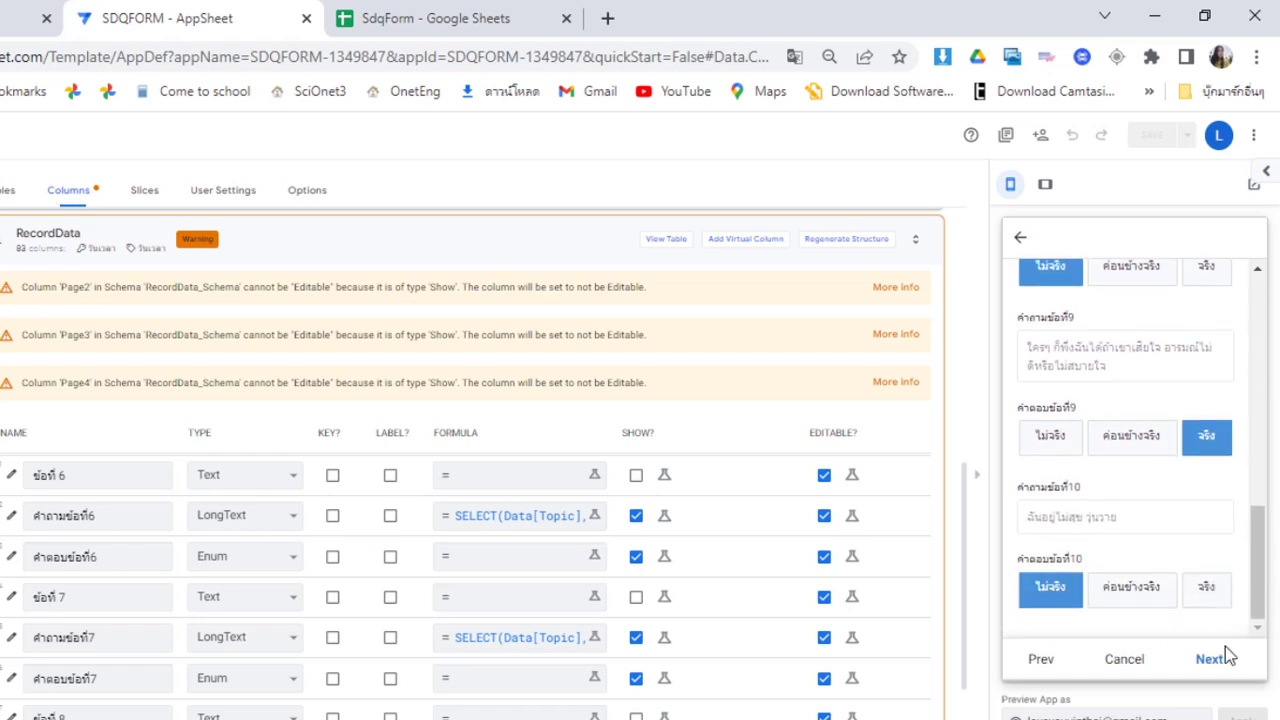
Answer questions 11–15: ค่อนข้างจริง, ไม่จริง, ไม่จริง, ค่อนข้างจริง, จริง
left_click(1209, 660)
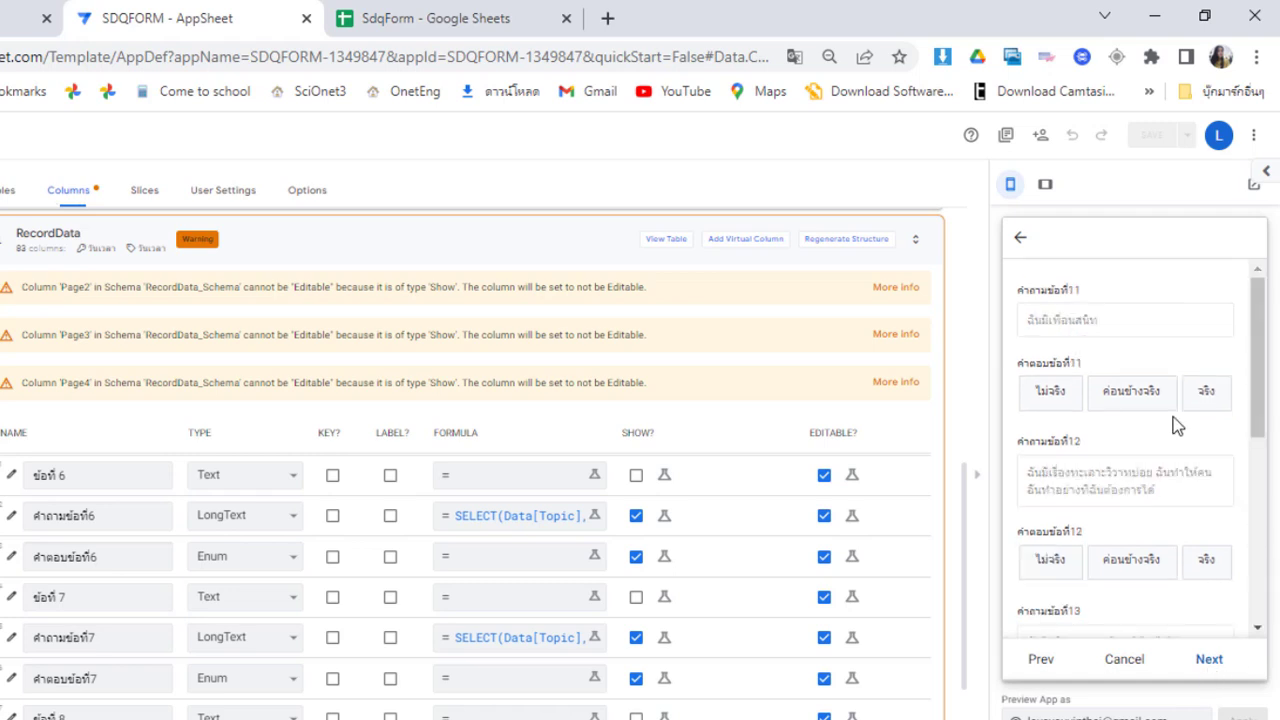
left_click(1143, 397)
left_click(1055, 560)
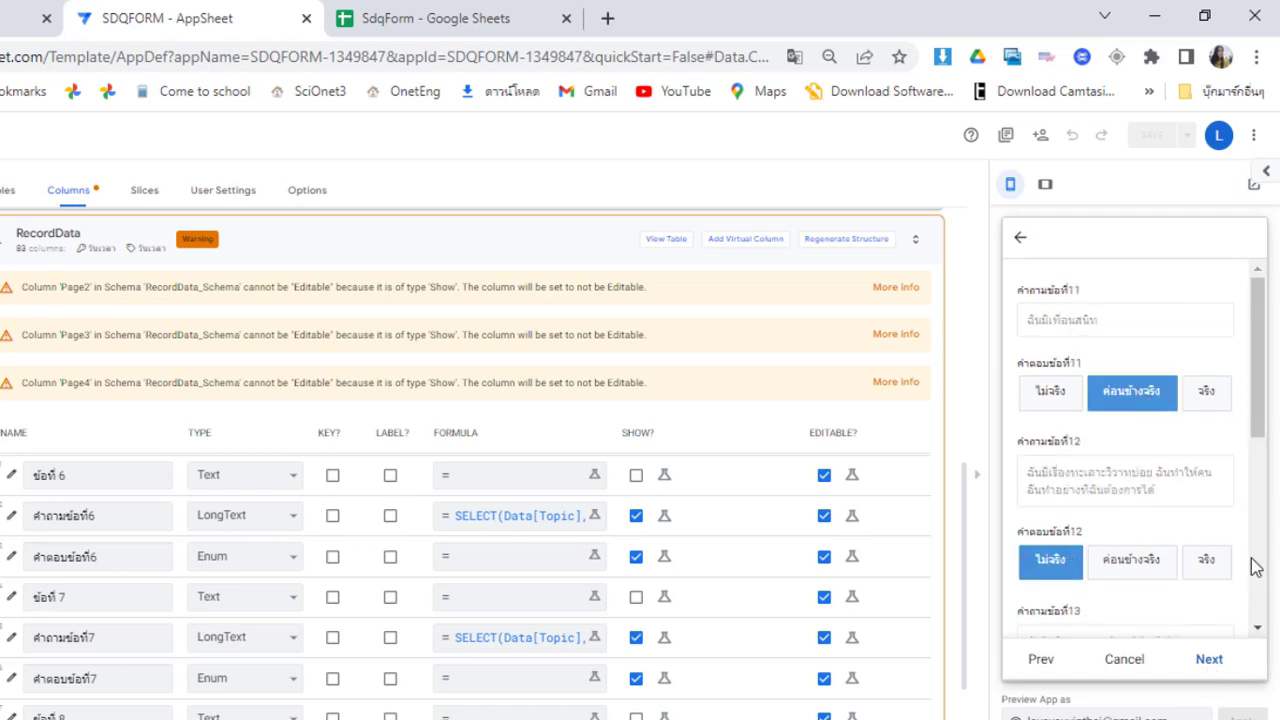
scroll(1257, 606, "down", 3)
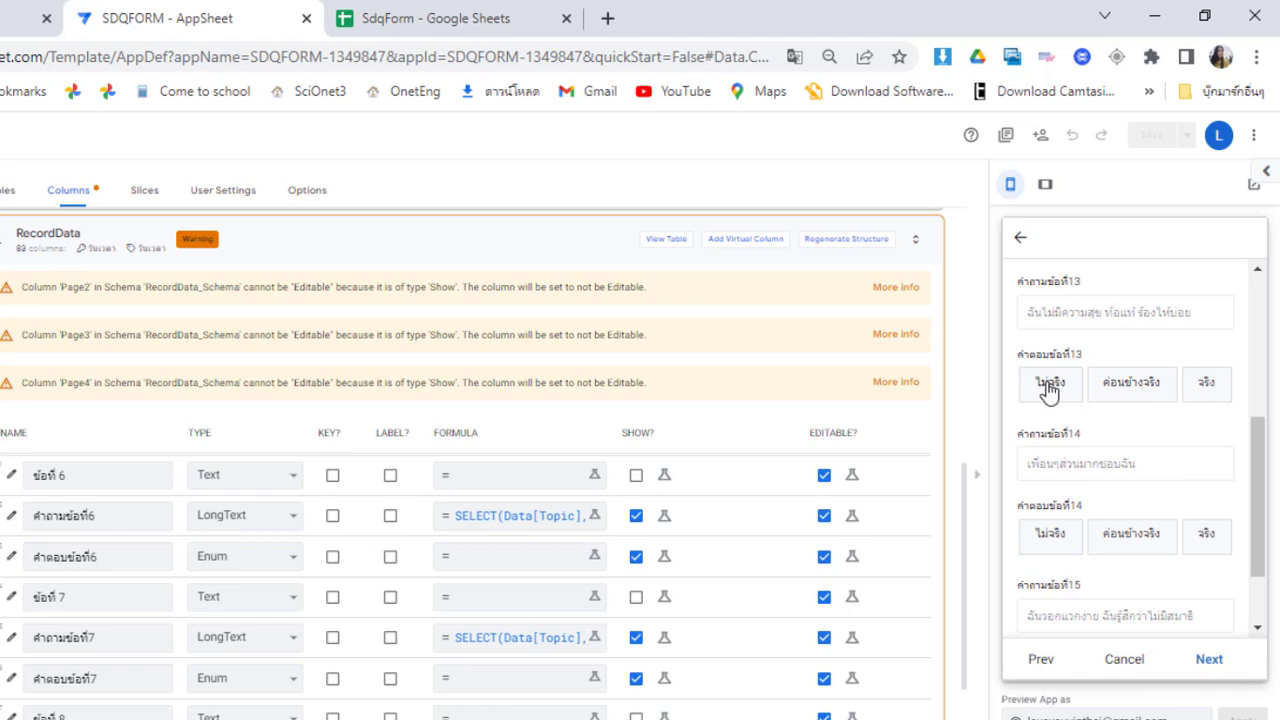
left_click(1049, 388)
left_click(1146, 536)
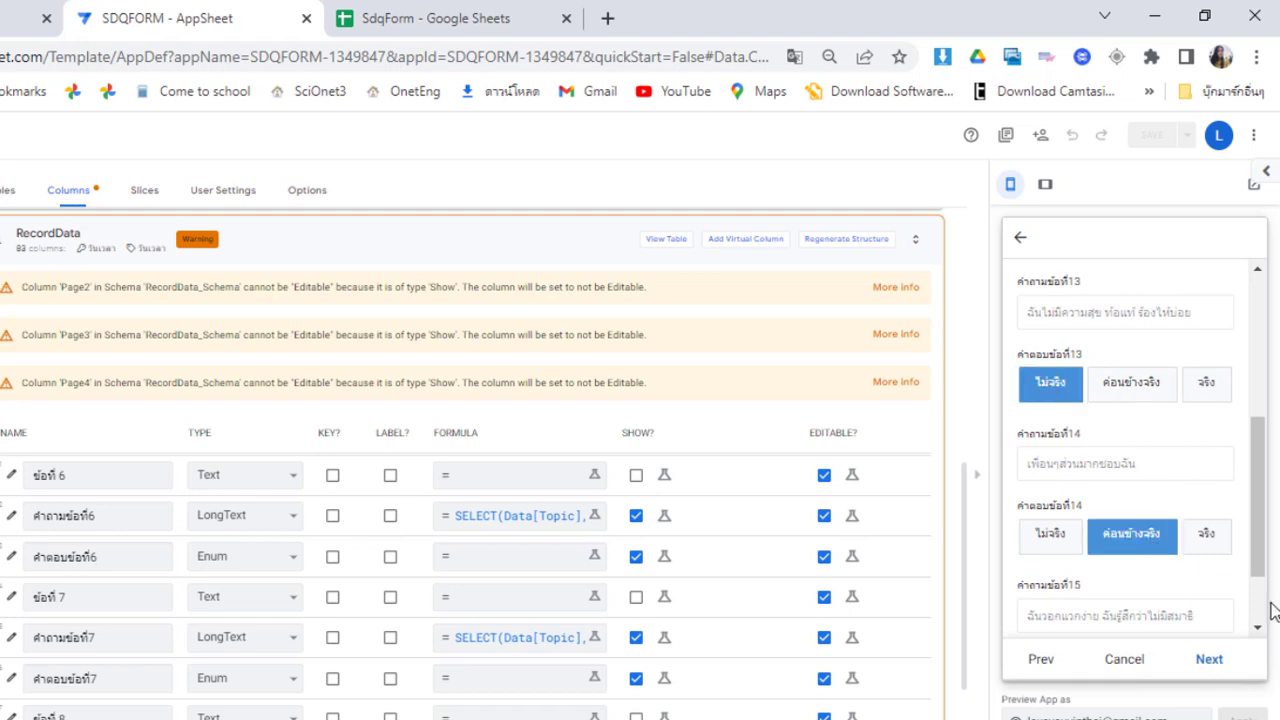
scroll(1262, 613, "down", 2)
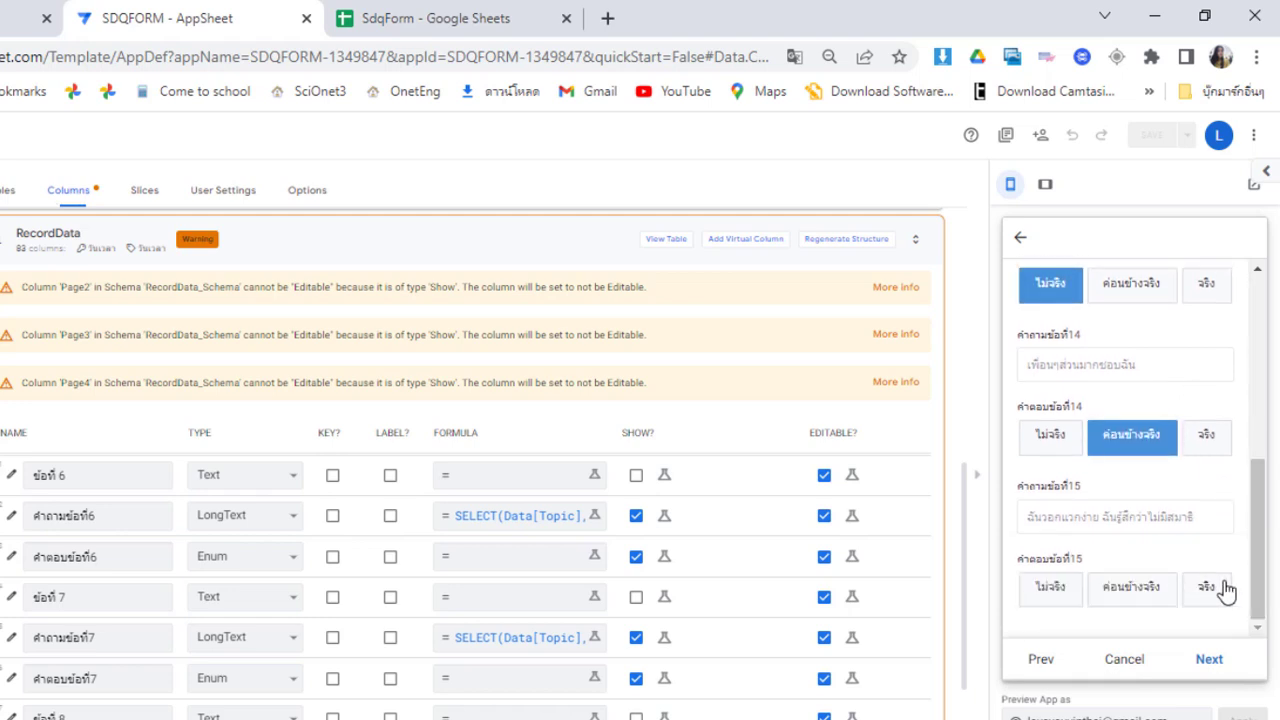
left_click(1222, 590)
Answer questions 16–20: ไม่จริง, ค่อนข้างจริง, ไม่จริง, ไม่จริง, ค่อนข้างจริง
left_click(1209, 659)
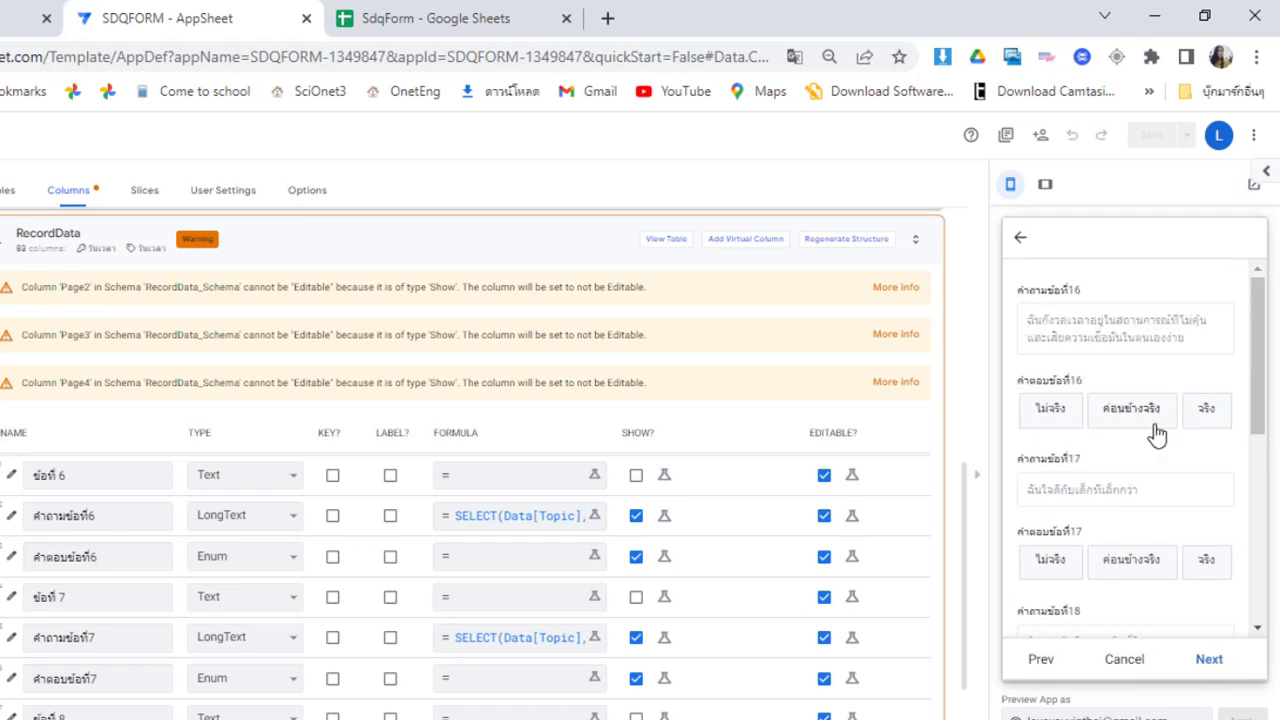
left_click(1060, 409)
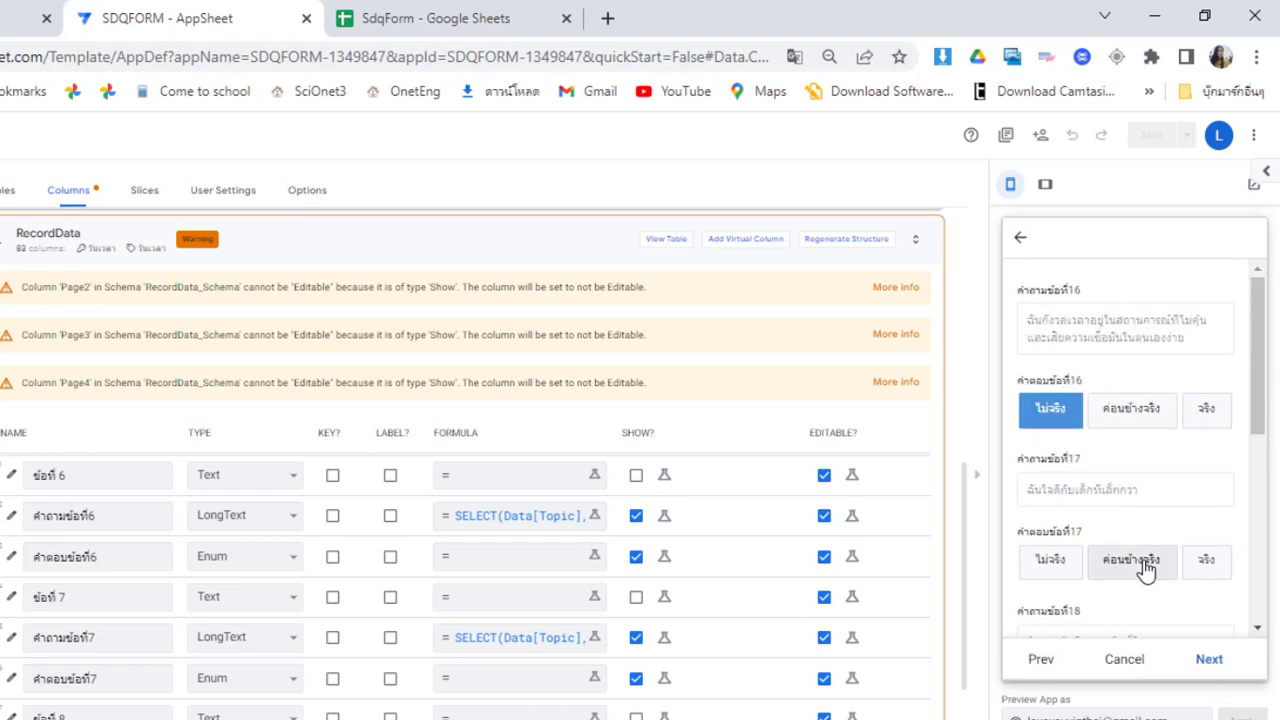
left_click(1146, 568)
scroll(1190, 520, "down", 3)
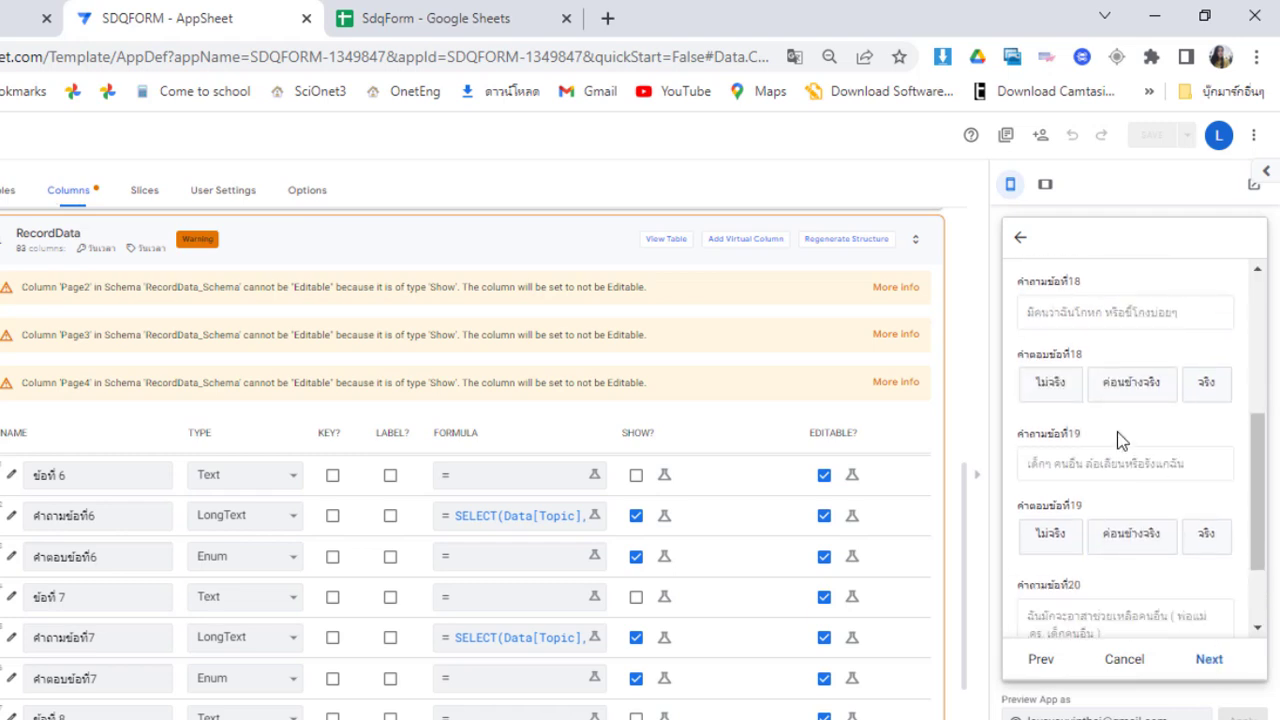
left_click(1050, 385)
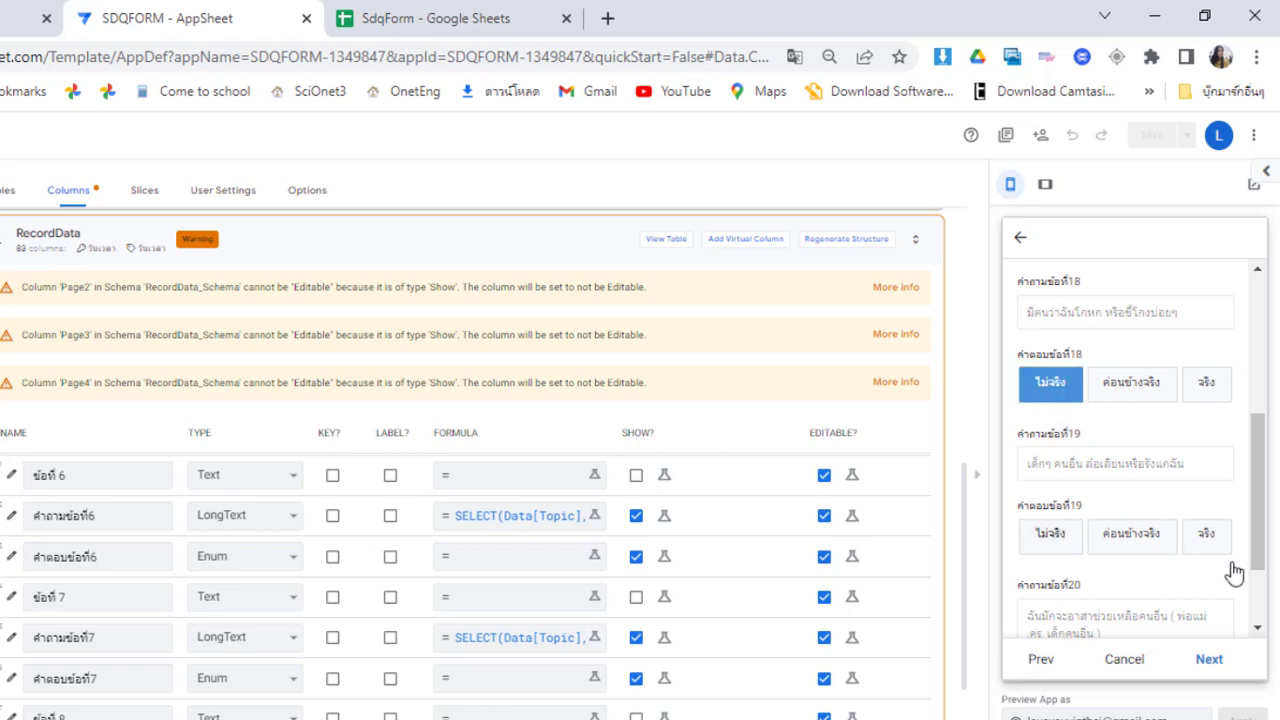
left_click(1052, 538)
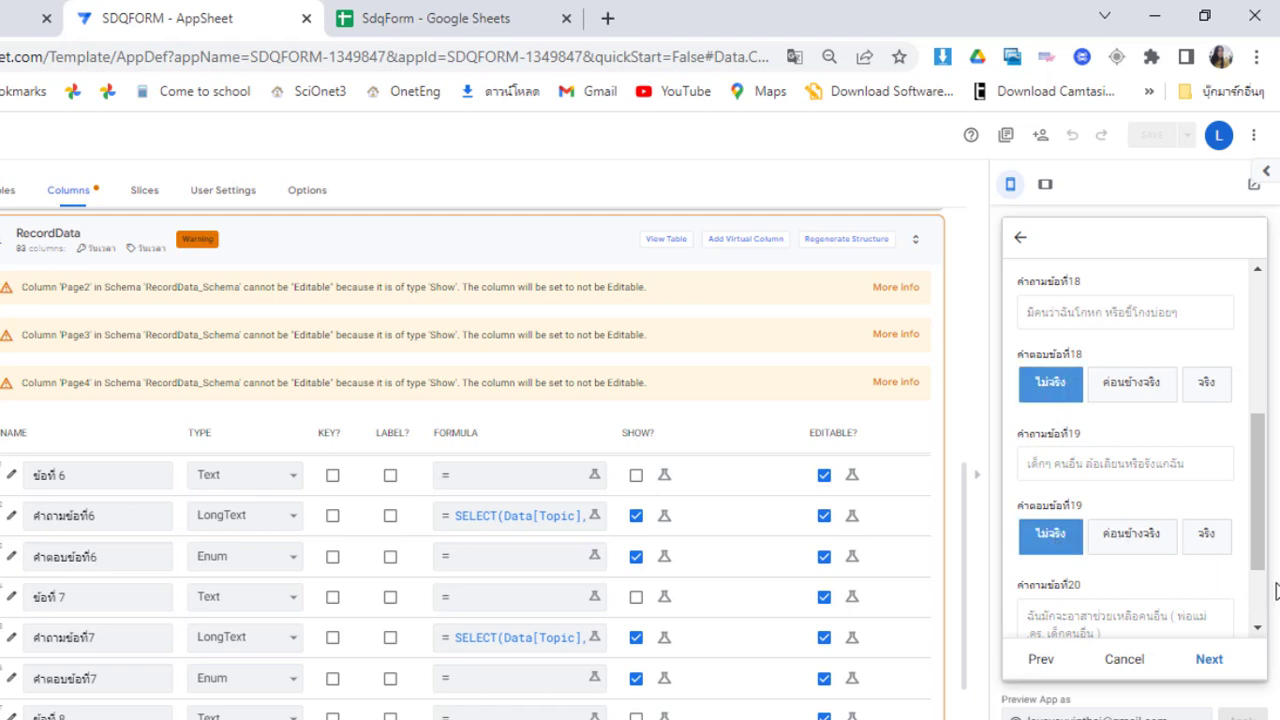
scroll(1262, 605, "down", 2)
left_click(1150, 593)
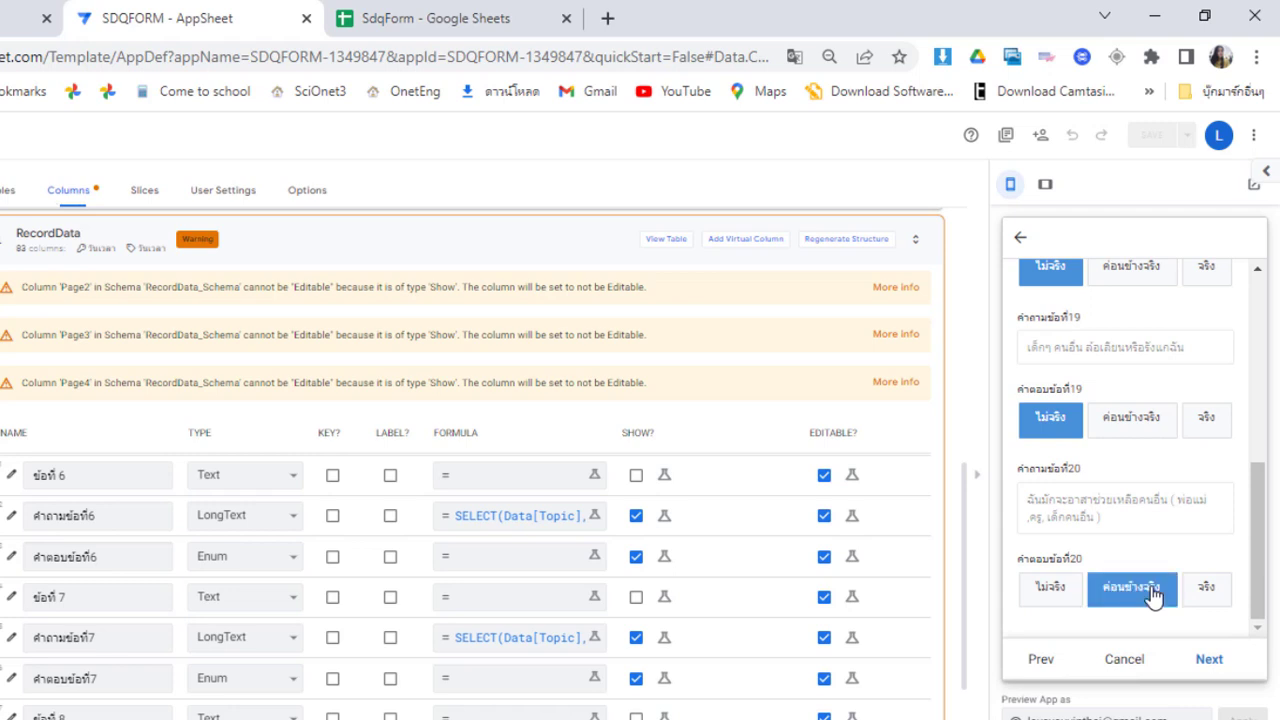
Answer questions 21–25 (ค่อนข้างจริง, ไม่จริง, ค่อนข้างจริง, ไม่จริง, ค่อนข้างจริง) and save
left_click(1212, 659)
left_click(1125, 408)
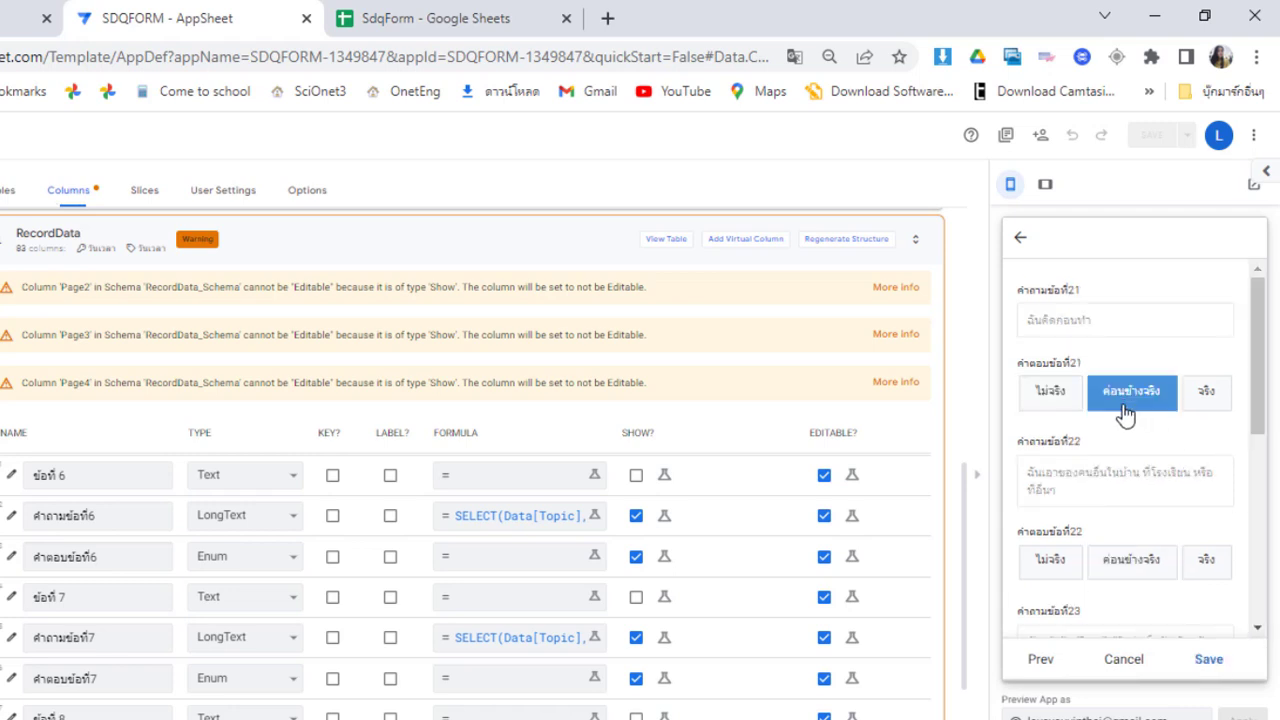
left_click(1050, 560)
scroll(1262, 600, "down", 4)
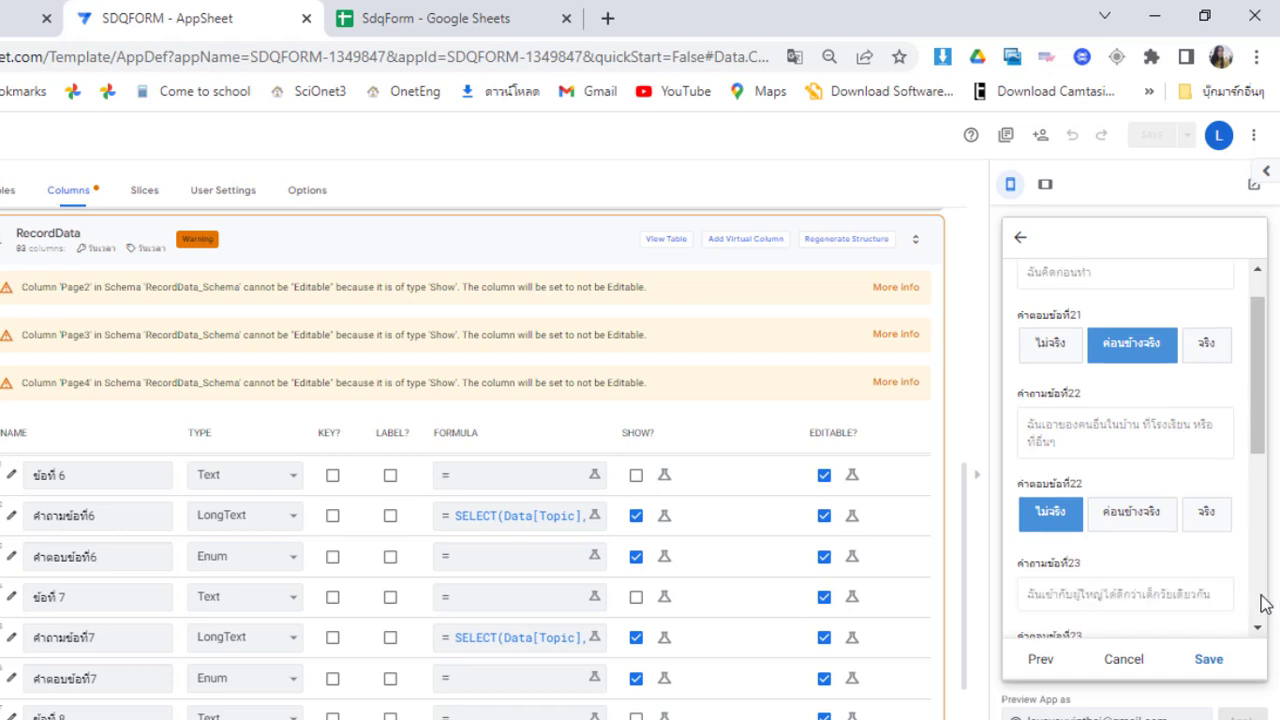
left_click(1135, 383)
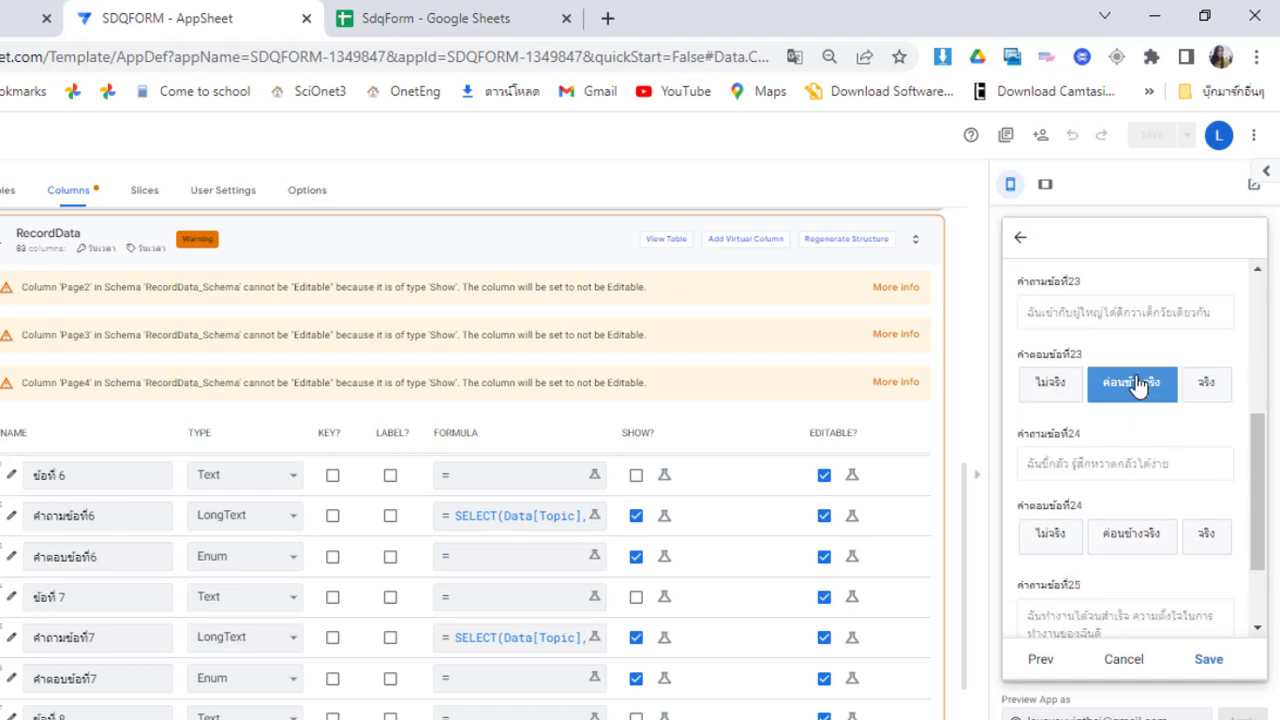
left_click(1050, 548)
scroll(1262, 610, "down", 1)
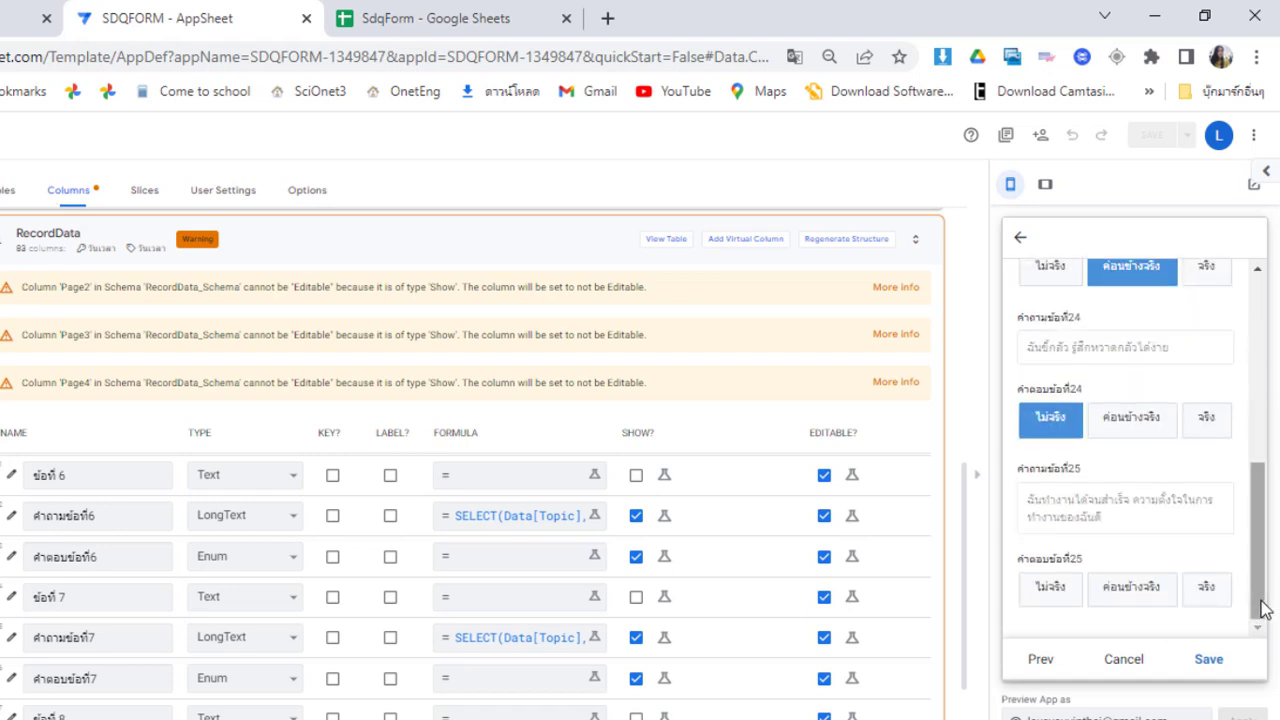
left_click(1140, 590)
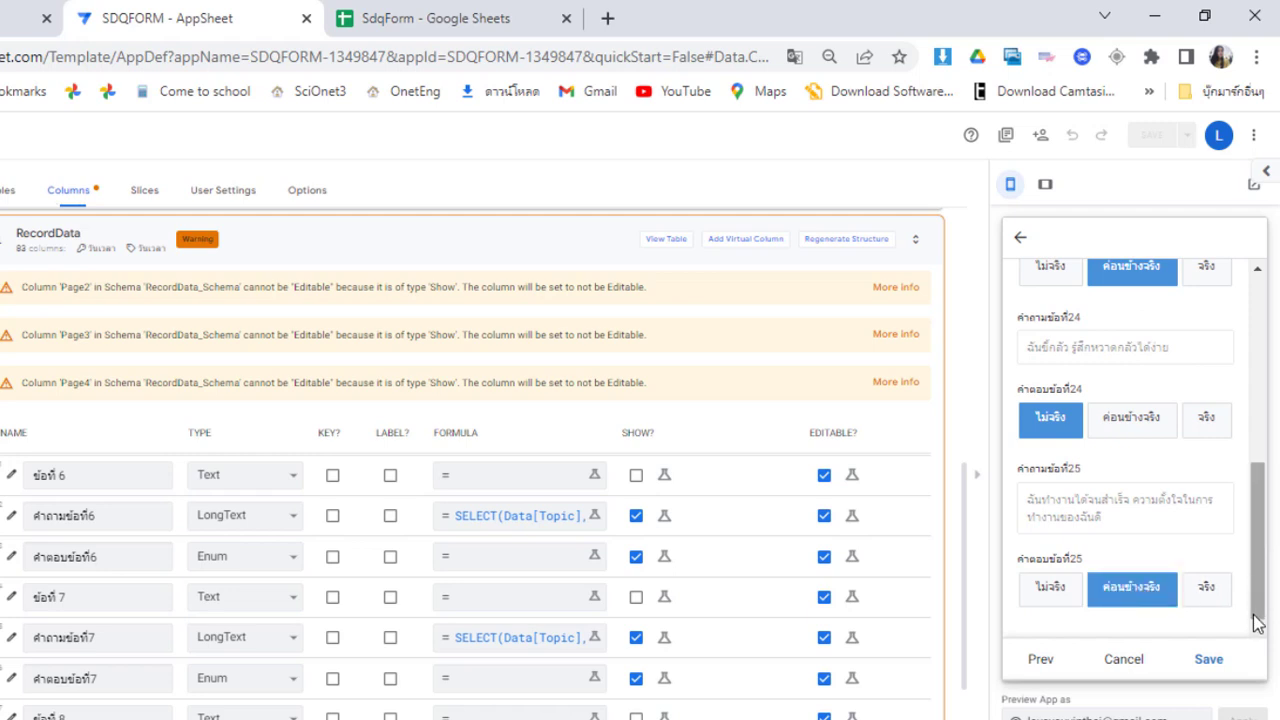
left_click(1209, 660)
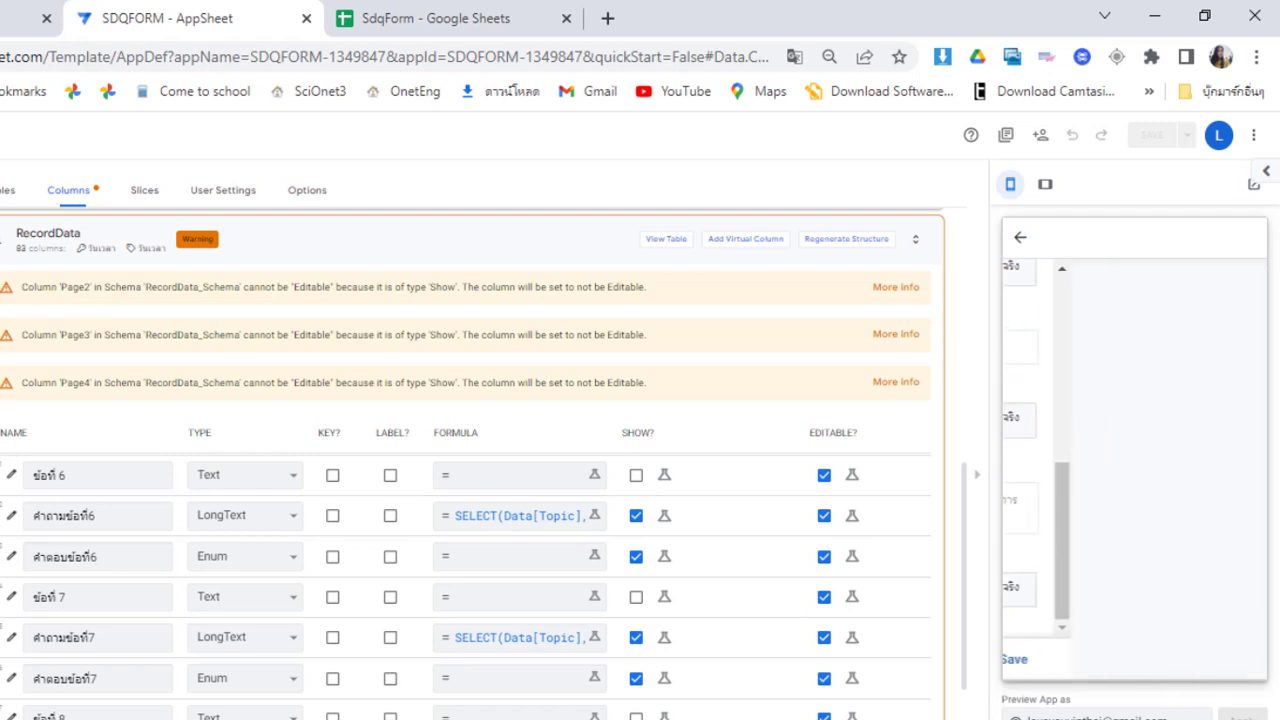
Scroll the saved response table right through its later answer columns
scroll(1137, 391, "down", 1)
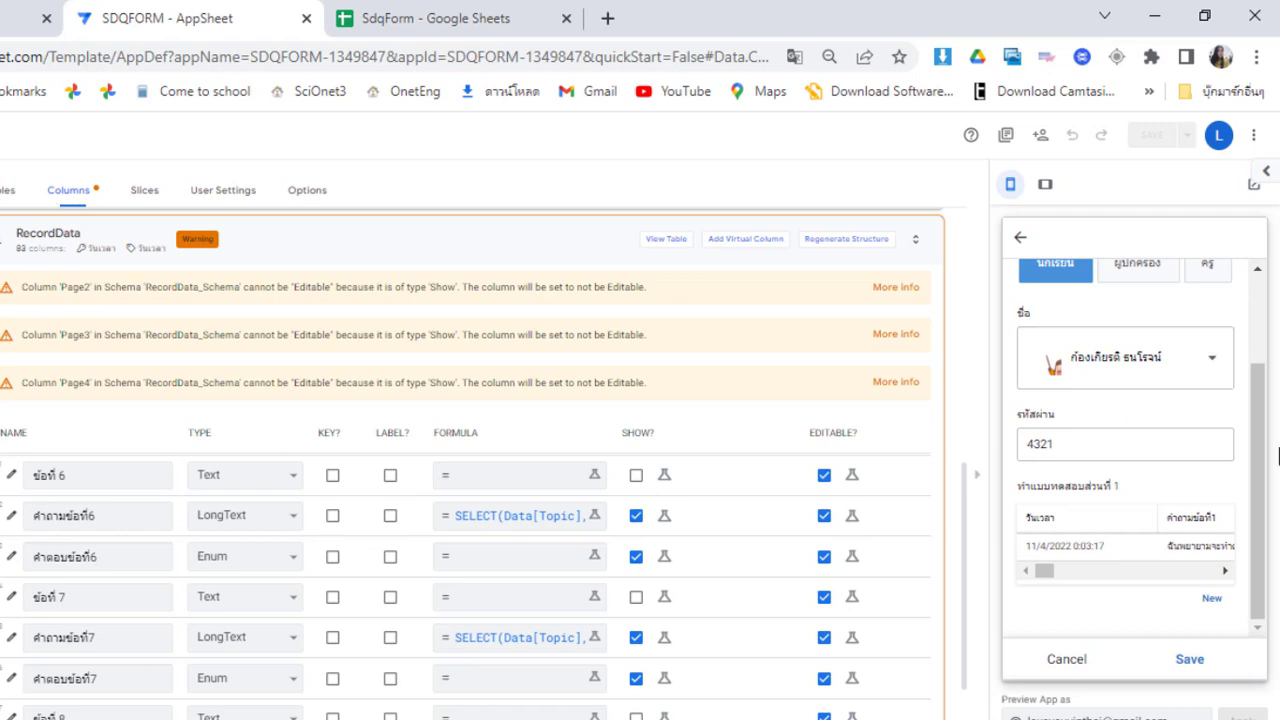
left_click(1225, 571)
left_click(1225, 571)
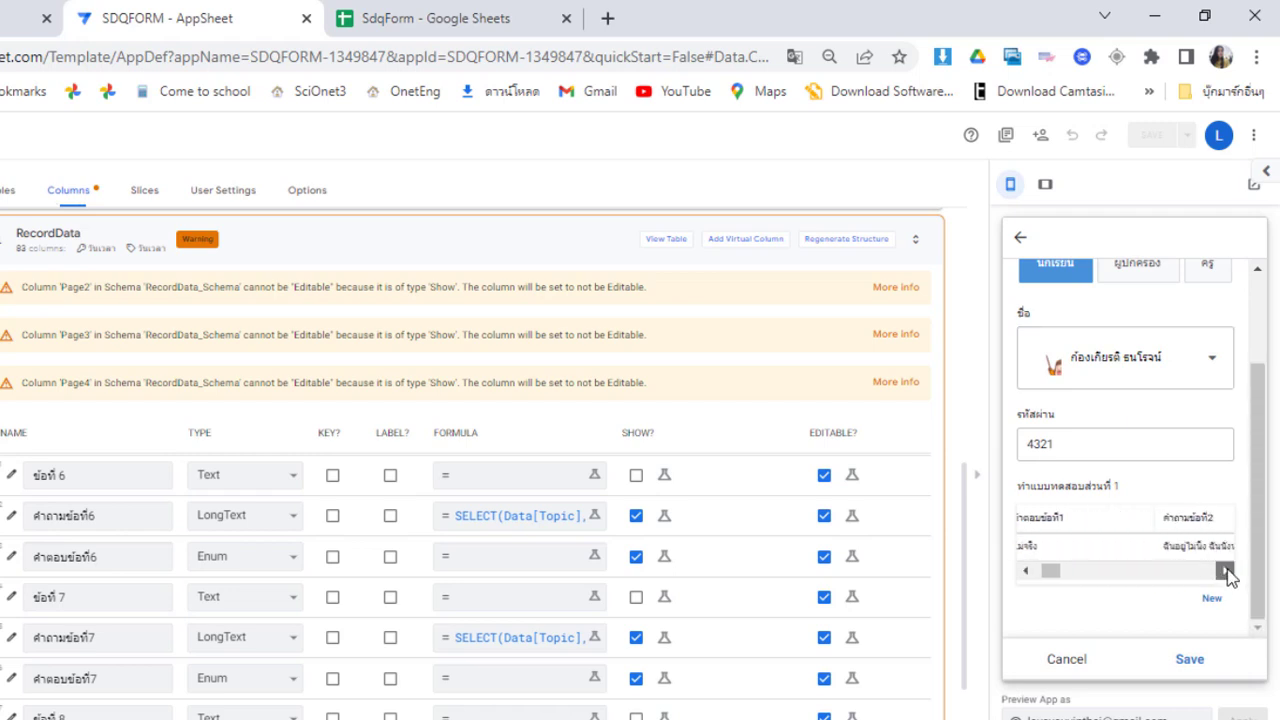
left_click(1225, 571)
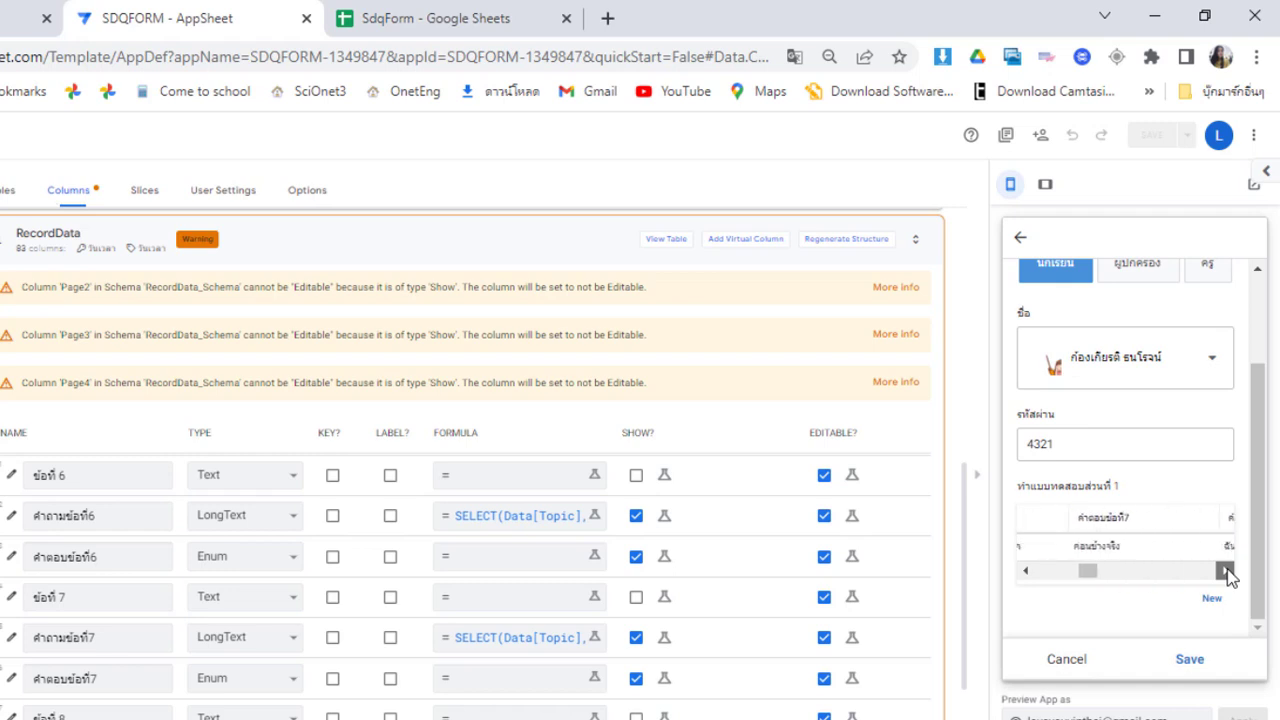
Return the table to its first column, save the student's form, and open the SdqForm sheet
left_click(1068, 577)
left_click(1028, 571)
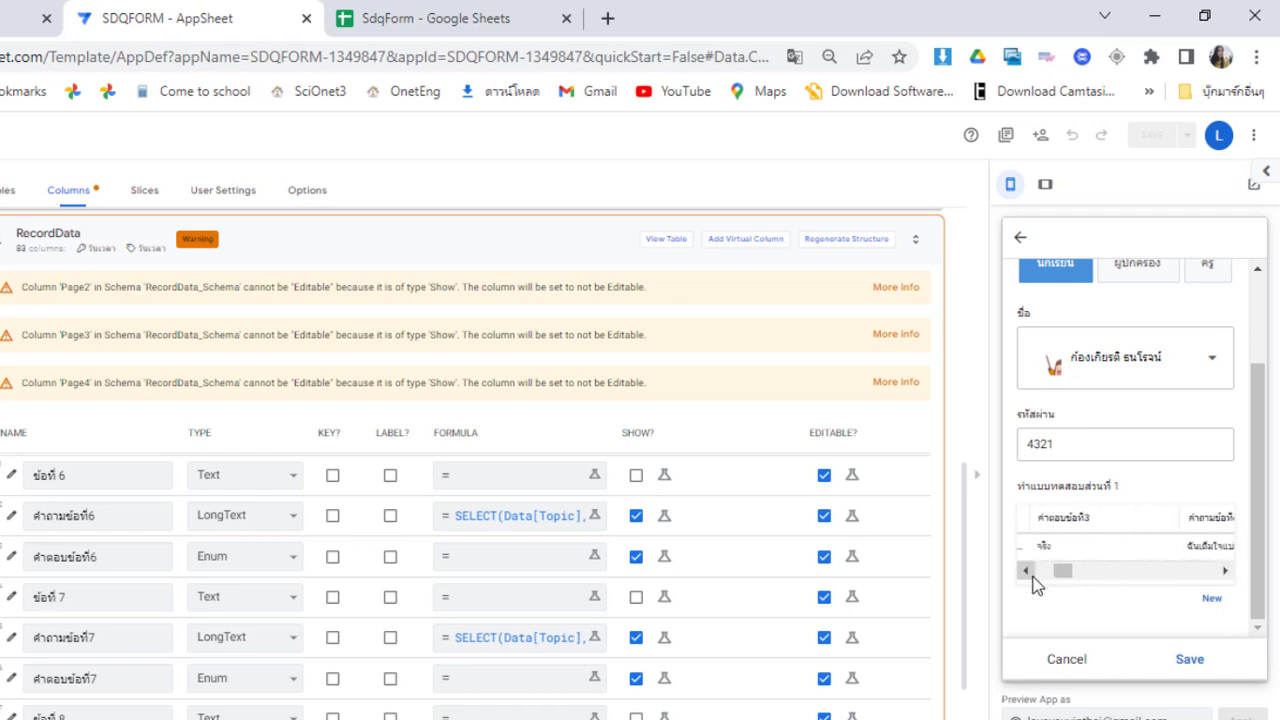
left_click(1026, 572)
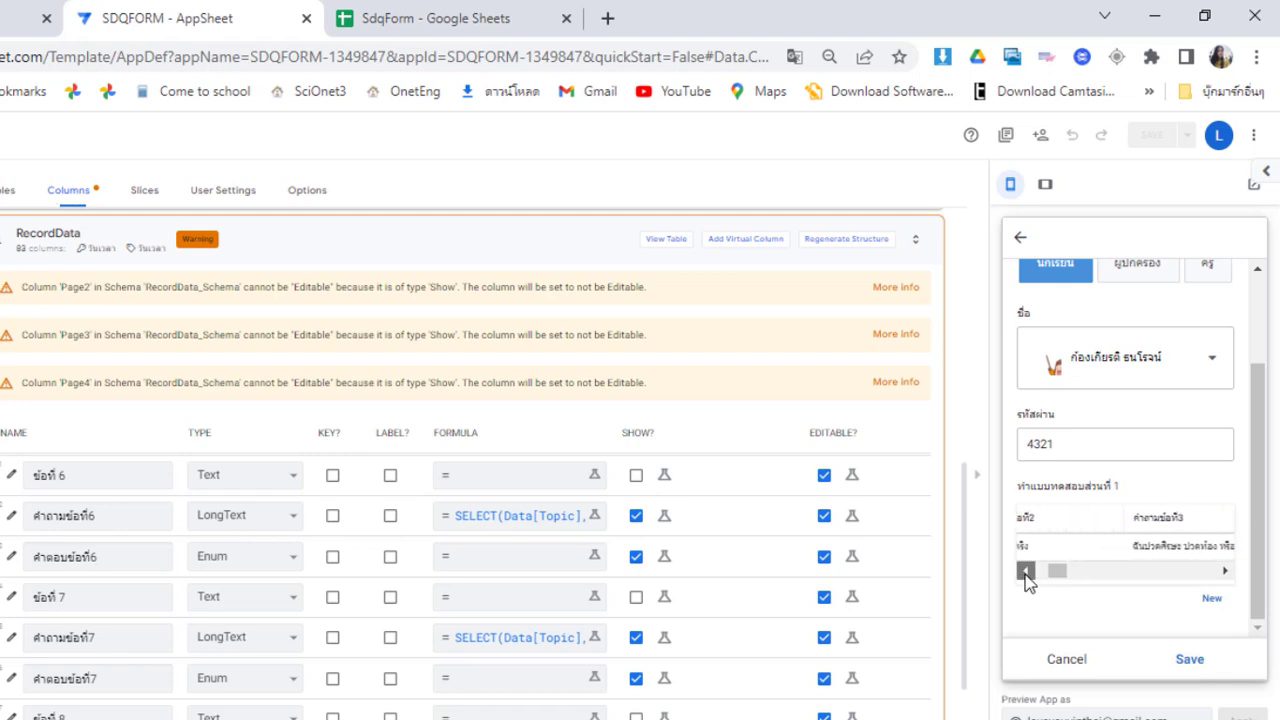
left_click(1189, 660)
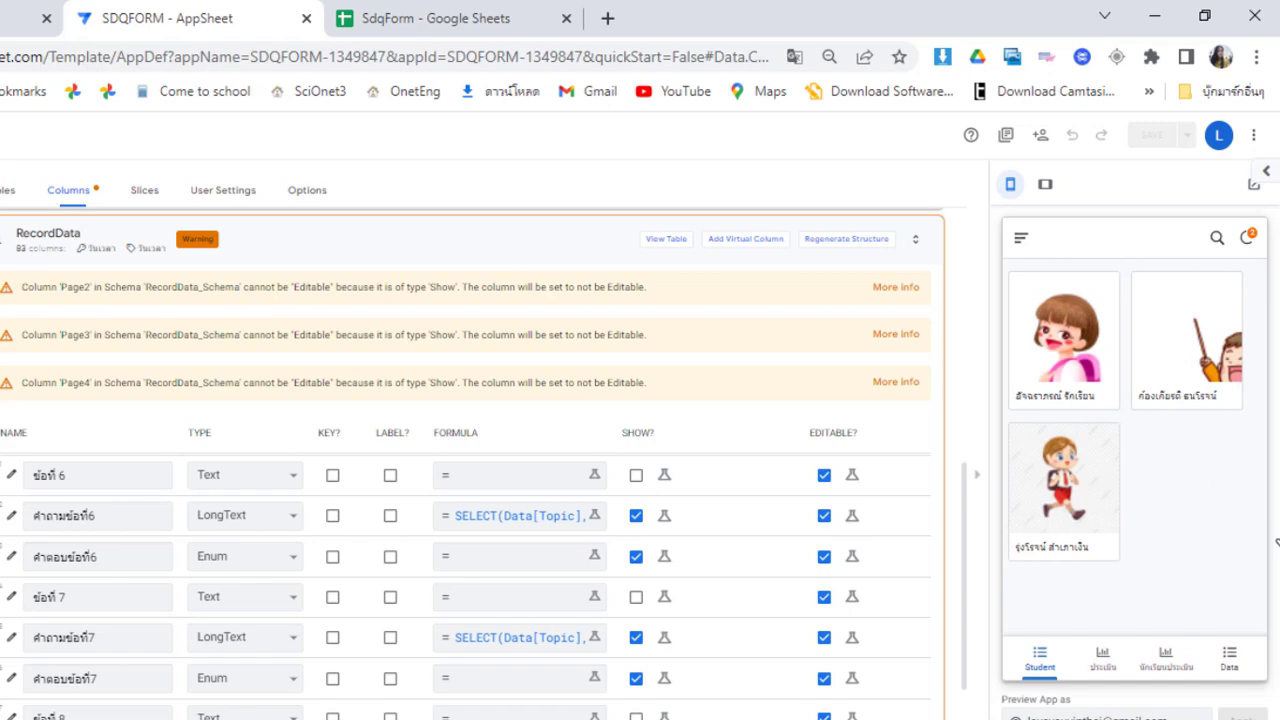
left_click(460, 12)
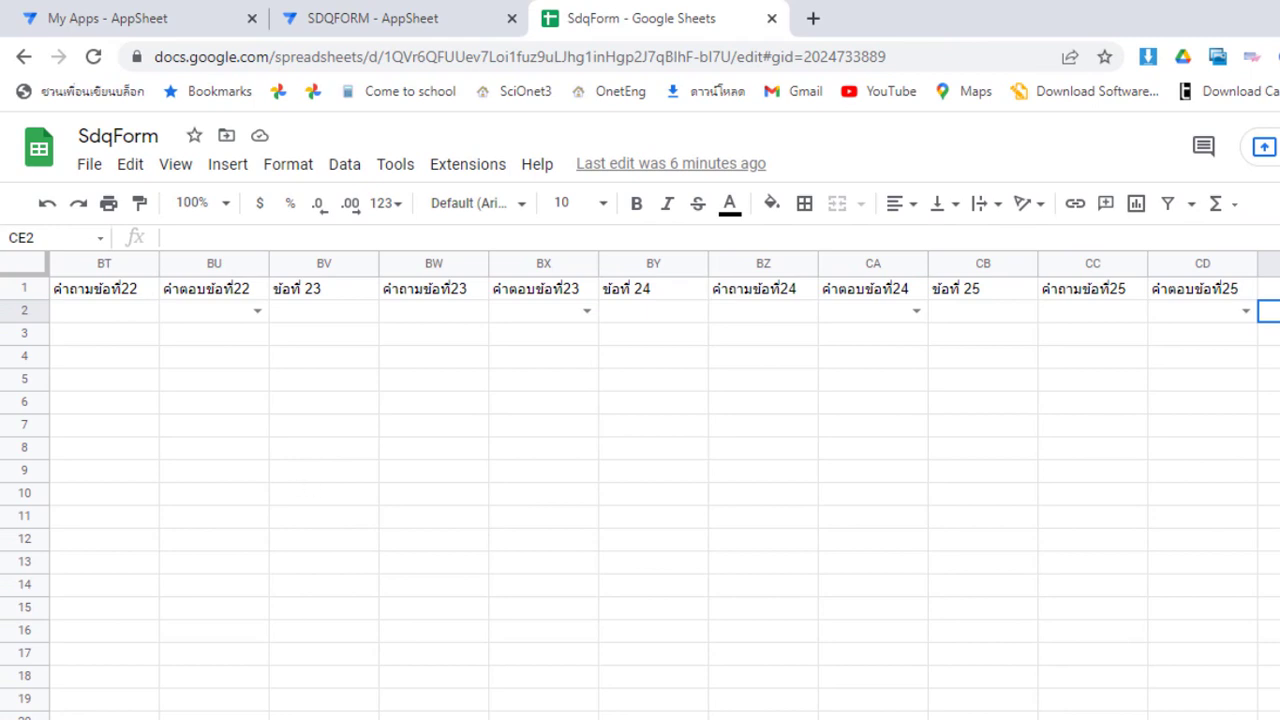
Inspect the new response in row 2 cell by cell from column A
left_click(221, 528)
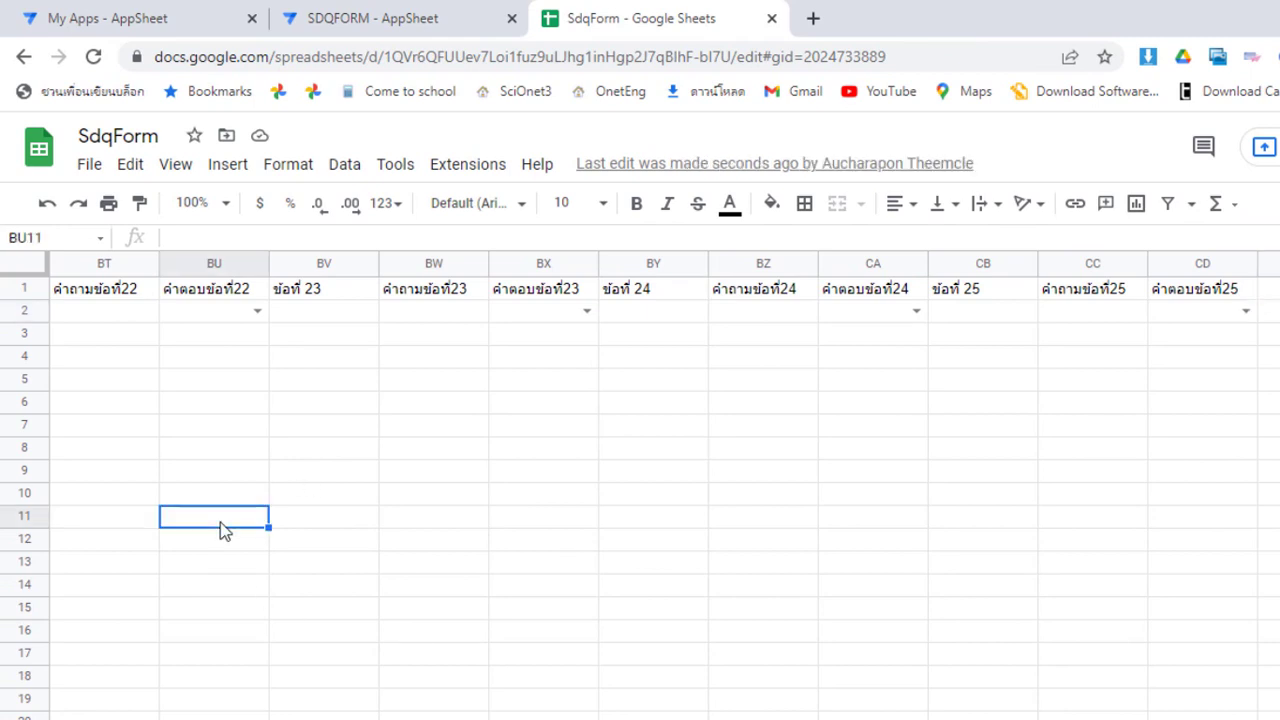
key("Left")
key("Left")
key("Left")
key("Left")
key("Left")
key("Left")
key("Left")
key("Left")
key("Left")
key("Left")
key("Left")
key("Left")
key("Left")
key("Left")
key("Left")
key("Left")
key("Left")
key("Left")
key("Left")
key("Left")
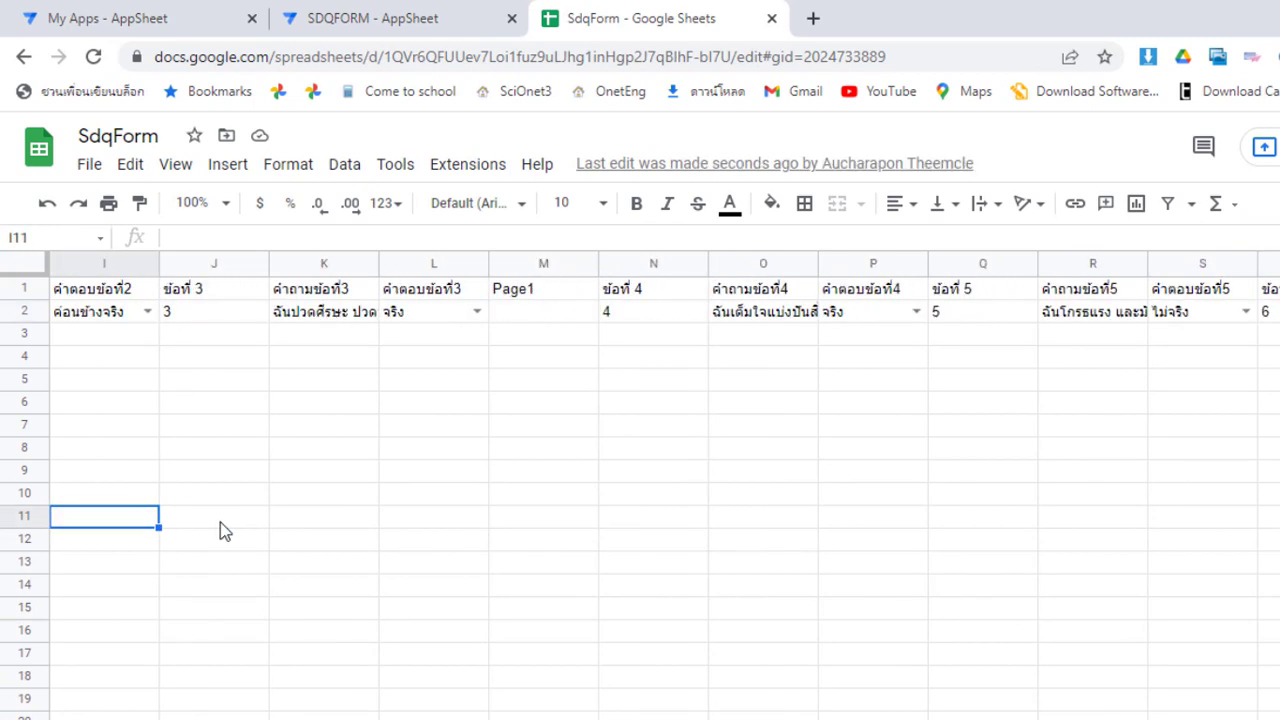
key("Left")
key("Left")
key("Left")
key("Left")
key("Left")
key("Left")
key("Left")
key("Left")
key("Up")
key("Up")
key("Up")
key("Up")
key("Up")
key("Up")
key("Up")
key("Up")
key("Up")
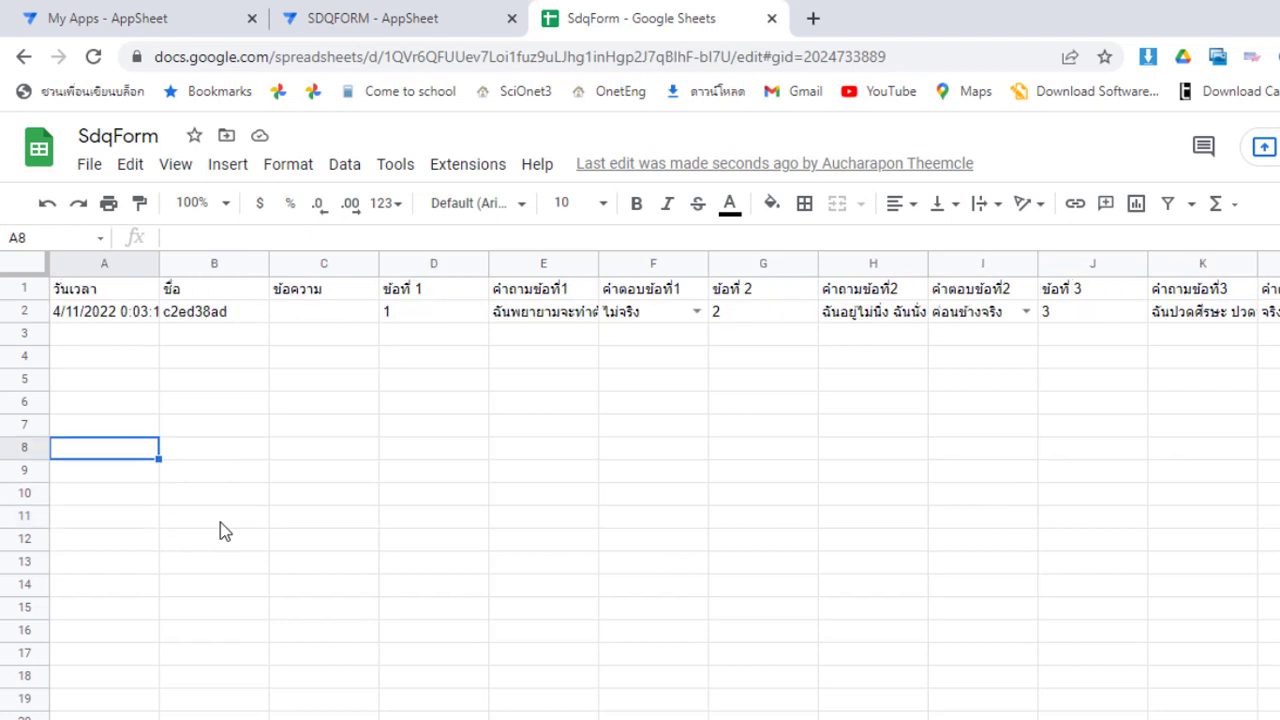
key("Right")
key("Right")
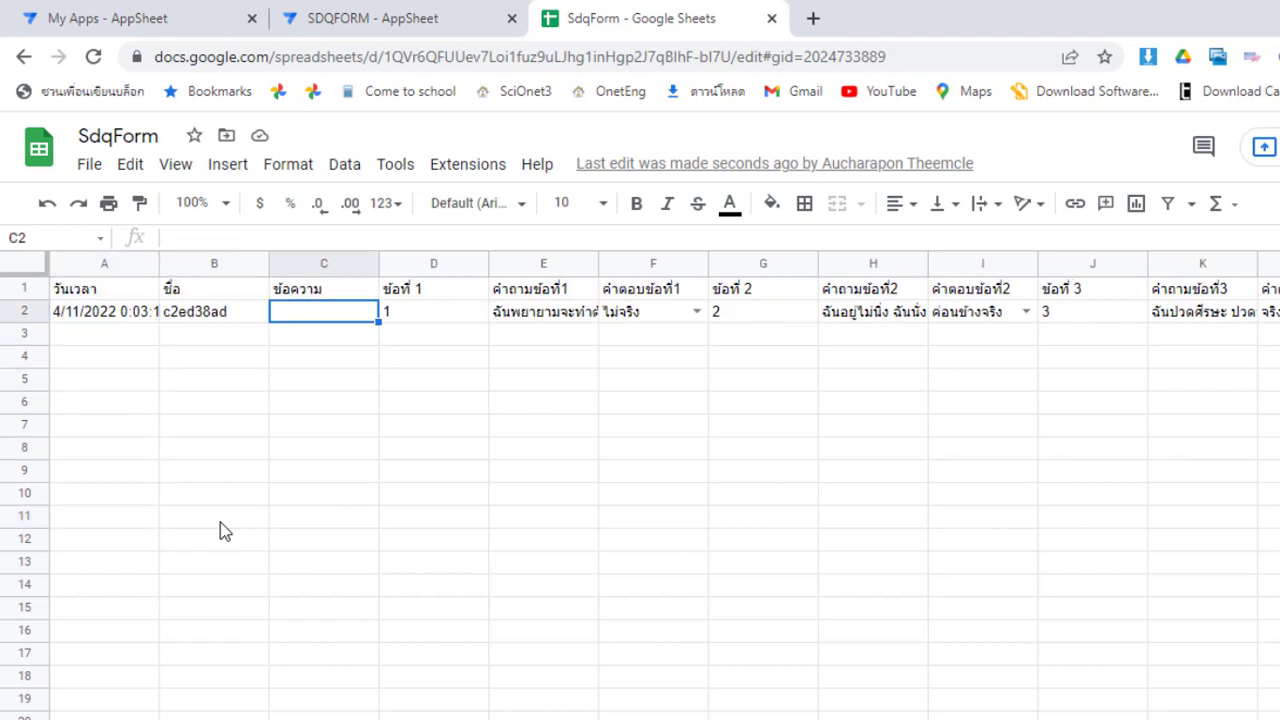
key("Right")
key("Left")
key("Left")
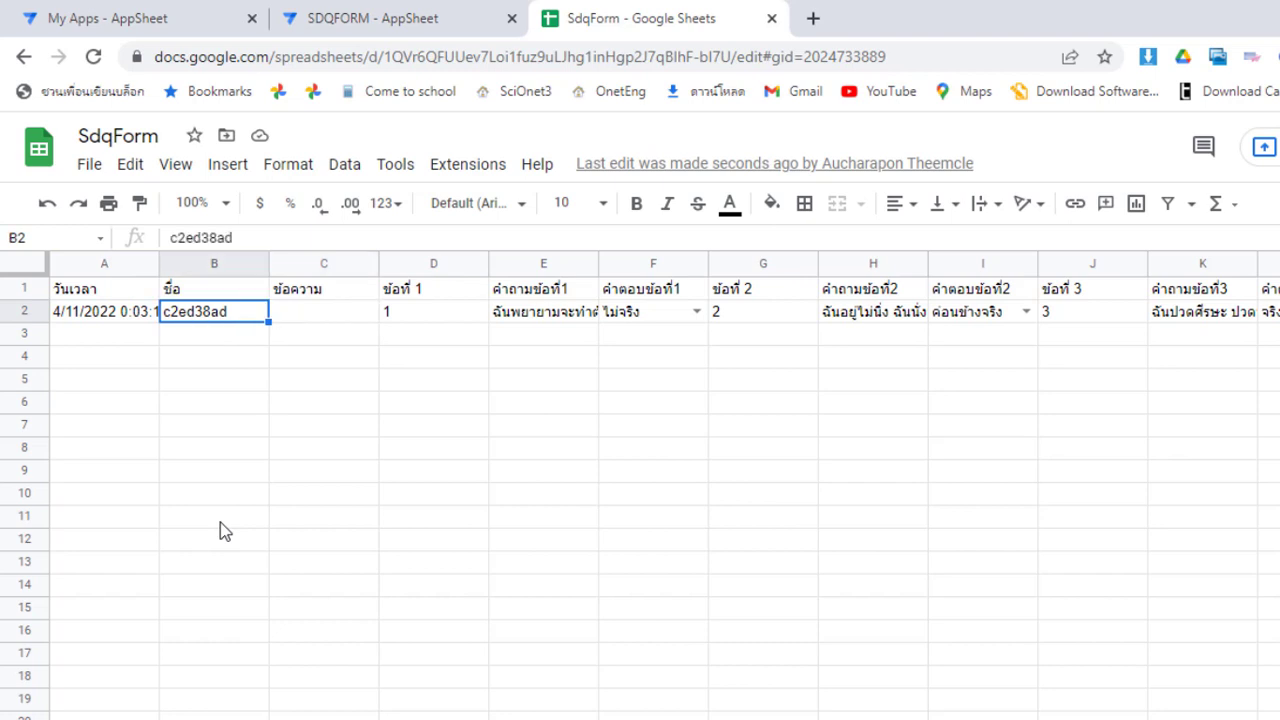
key("Right")
key("Right")
key("Right")
key("Right")
key("Right")
key("Right")
key("Right")
key("Right")
key("Right")
key("Right")
key("Right")
key("Right")
key("Right")
key("Right")
key("Right")
key("Left")
key("Left")
key("Left")
key("Left")
key("Left")
key("Left")
key("Left")
key("Left")
key("Left")
key("Left")
key("Left")
key("Left")
key("Left")
key("Left")
key("Left")
key("Left")
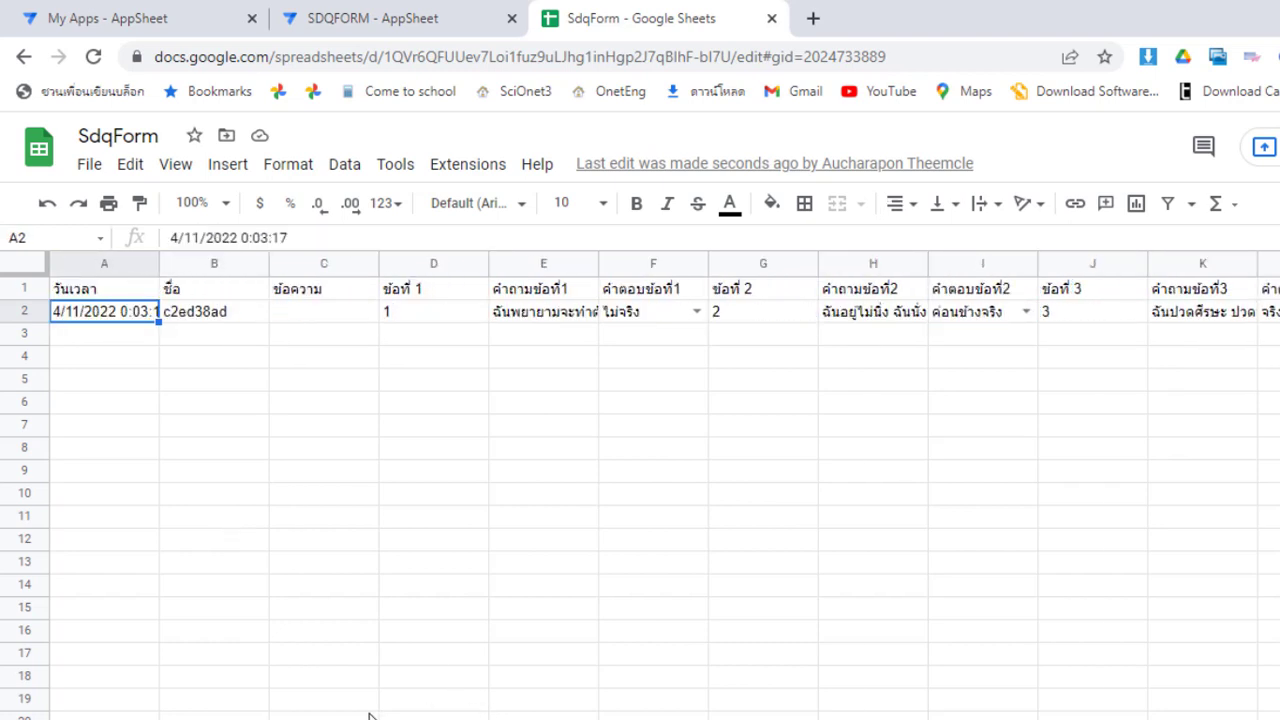
Check the users and answer-choices sheets, back to responses, then return to the AppSheet editor
key("ctrl+shift+Page_Down")
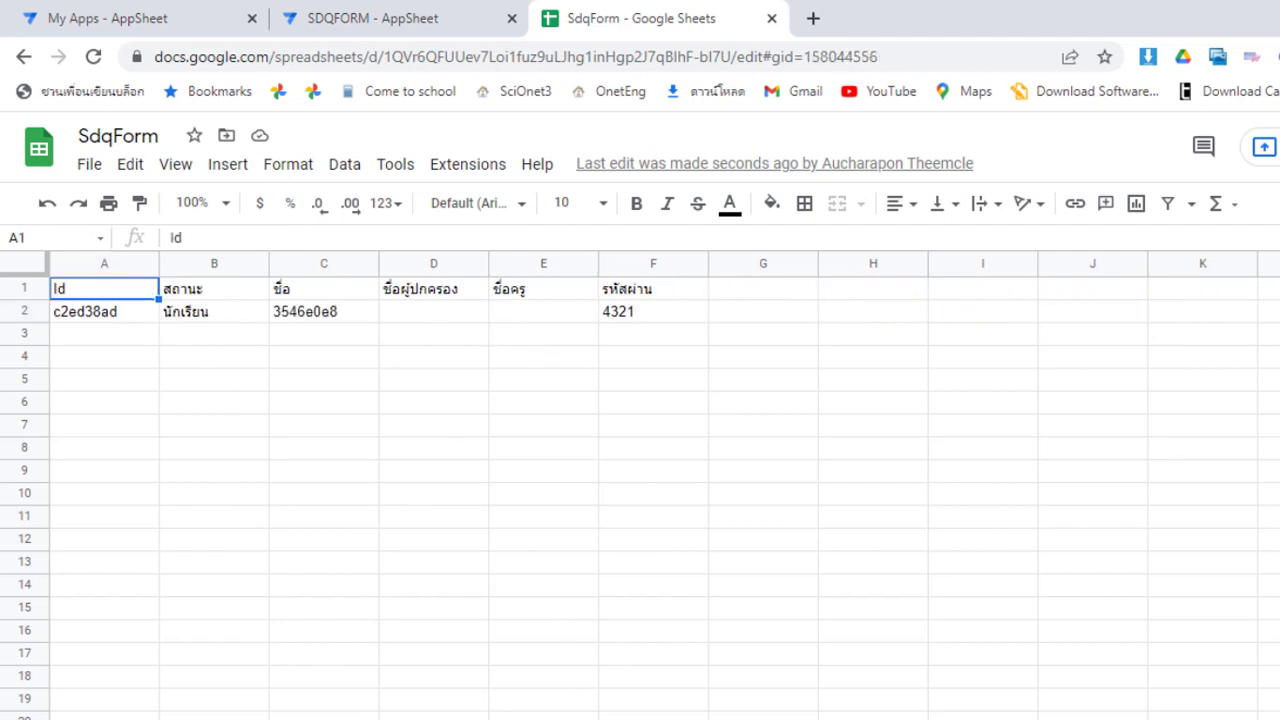
key("ctrl+shift+Page_Down")
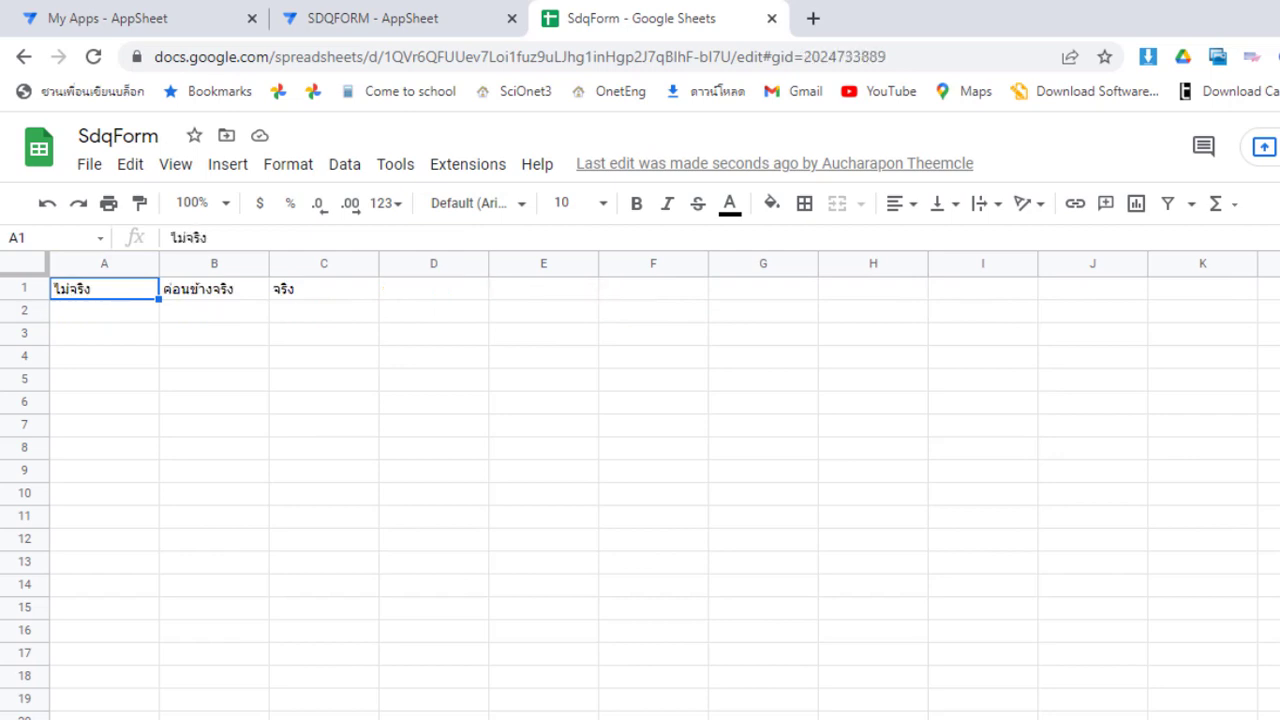
key("ctrl+shift+Page_Down")
left_click(657, 593)
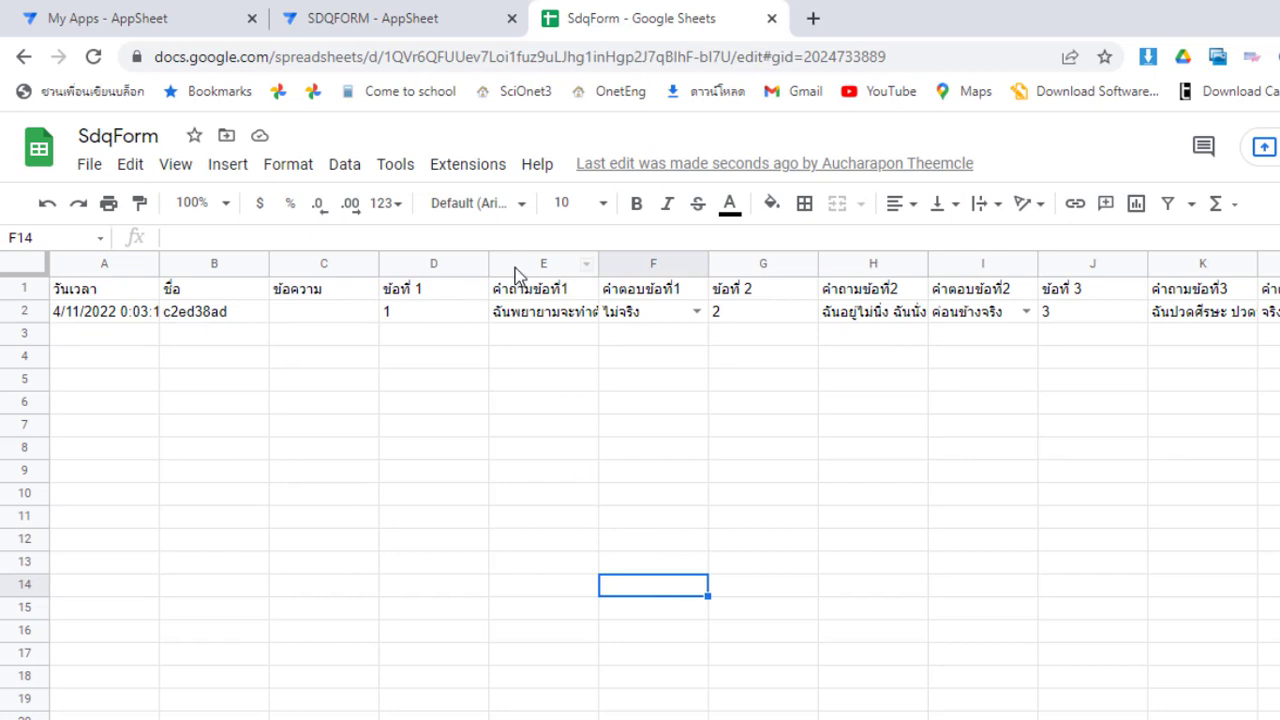
left_click(420, 16)
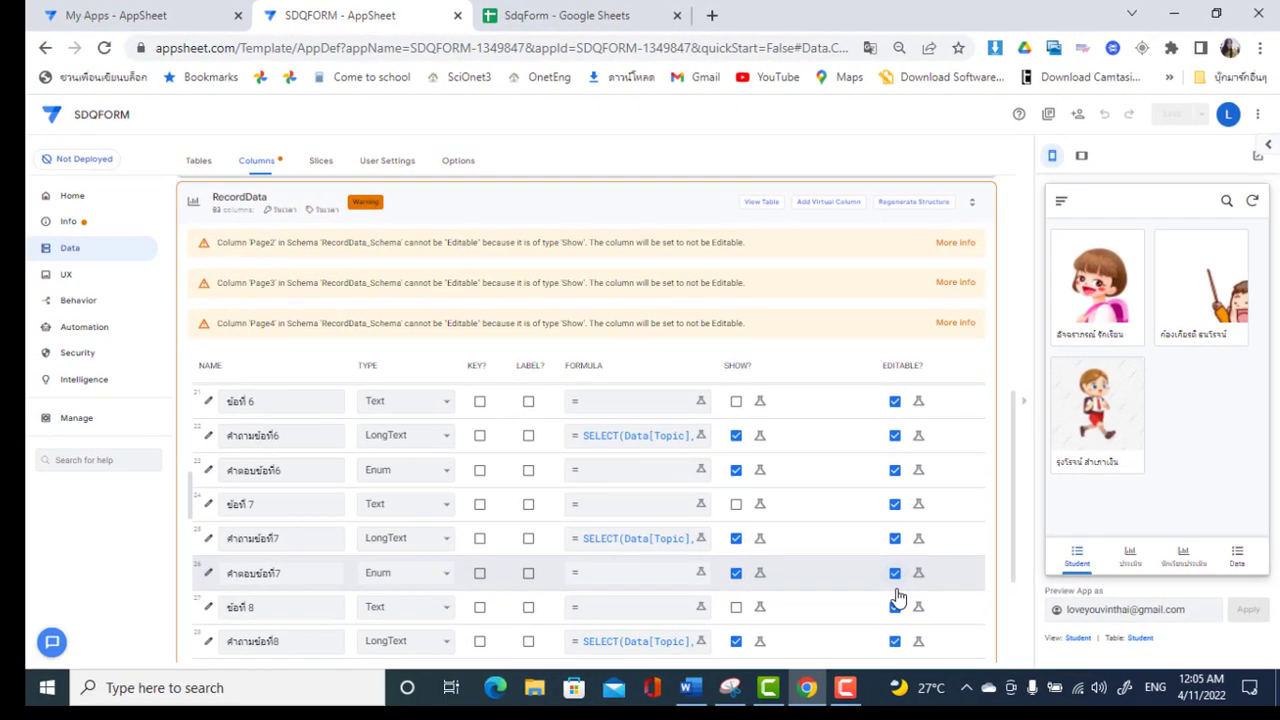
Open a fresh RecordData questionnaire form from the third nav tab and scroll its questions
left_click(1181, 565)
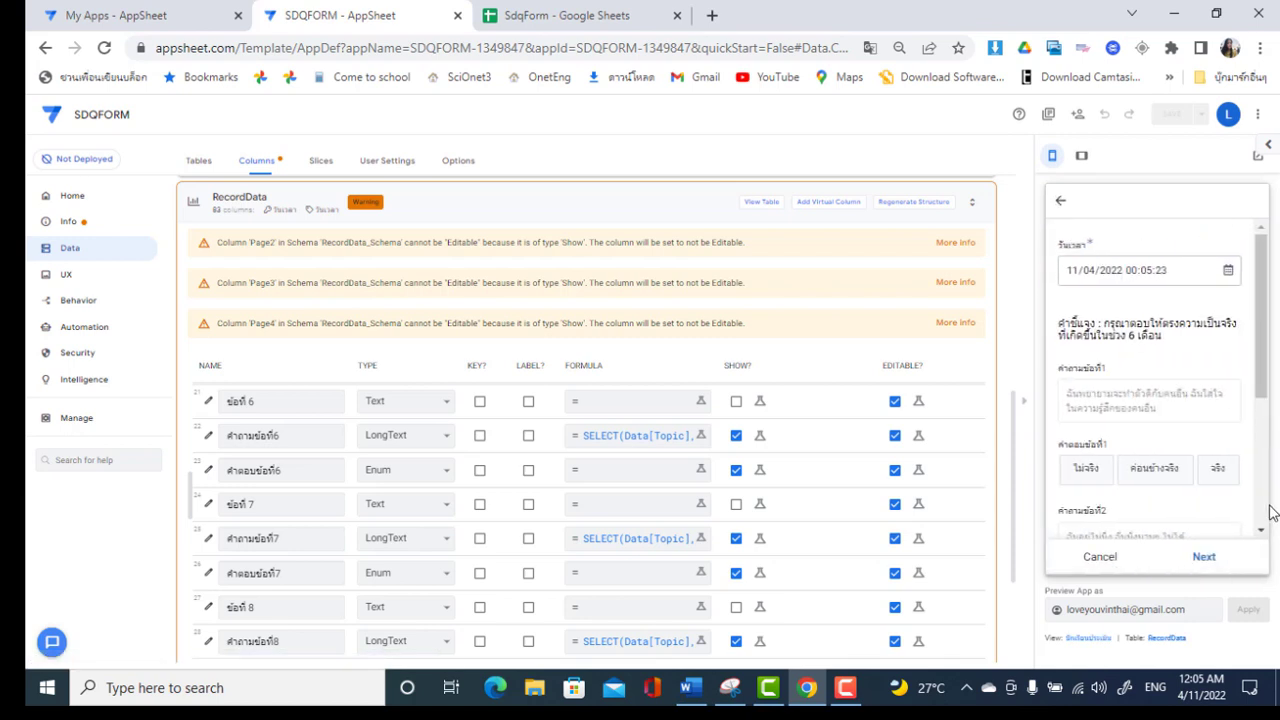
scroll(1265, 518, "down", 3)
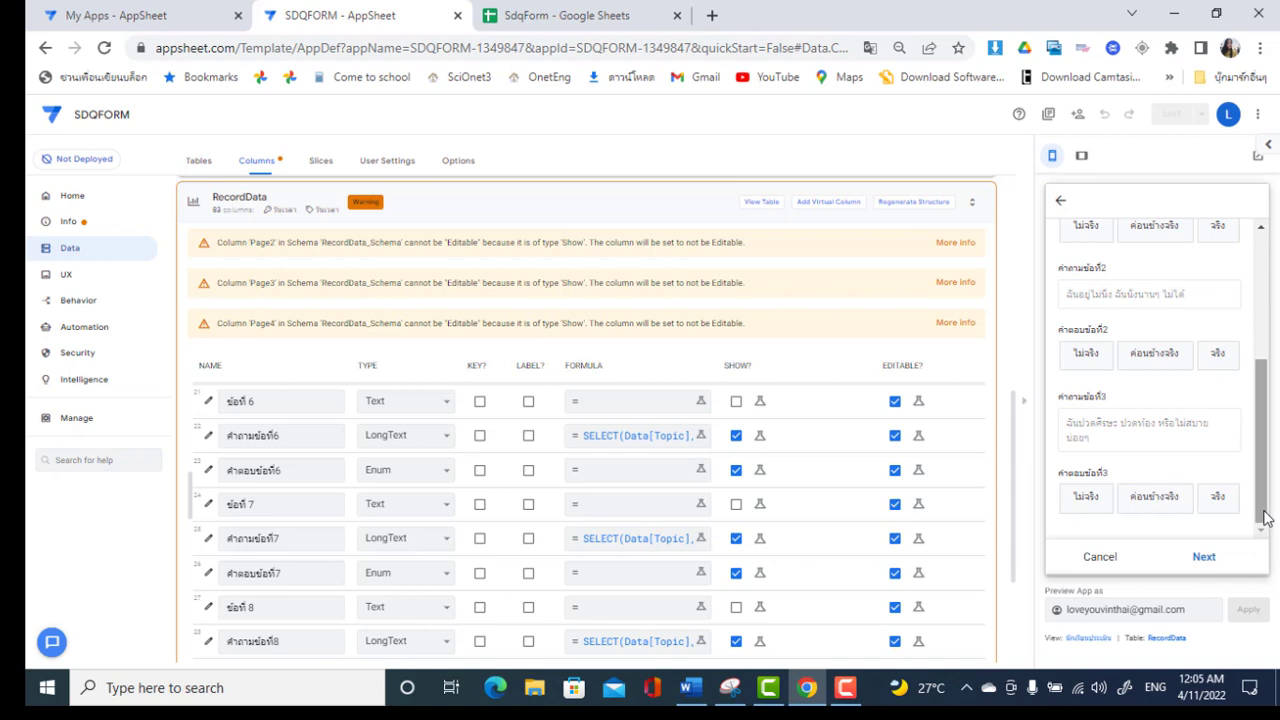
left_click(848, 692)
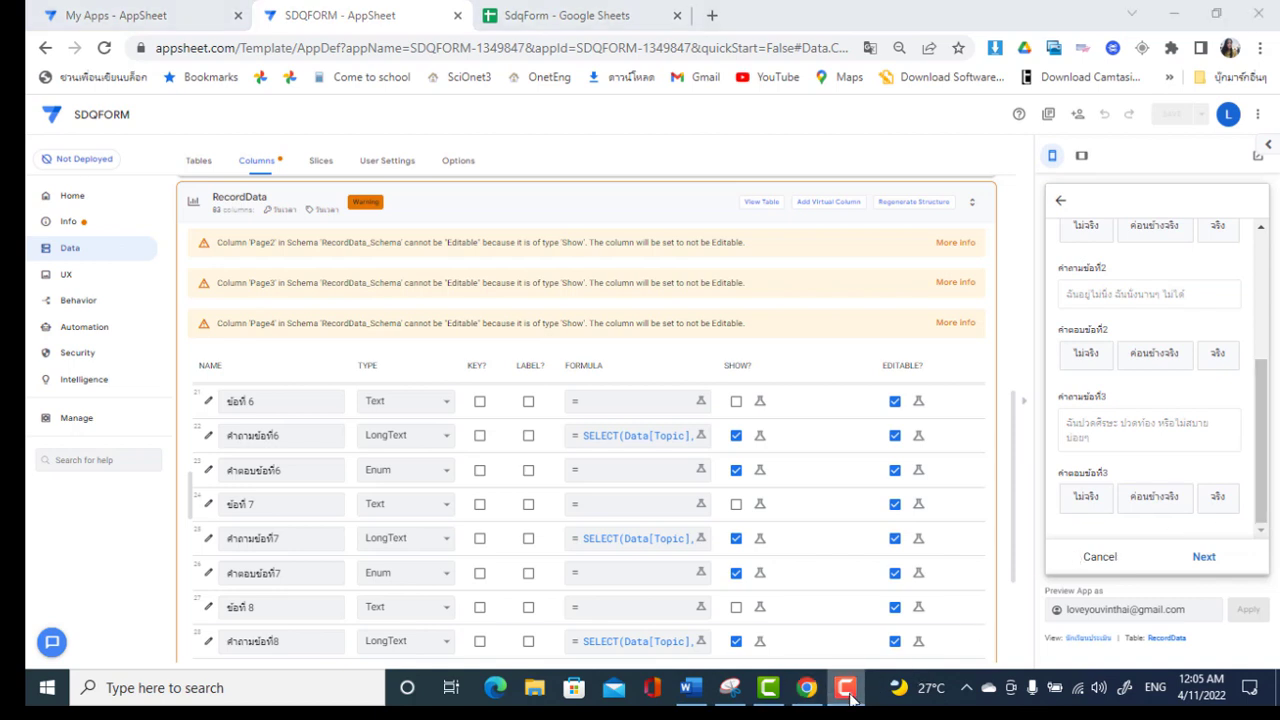